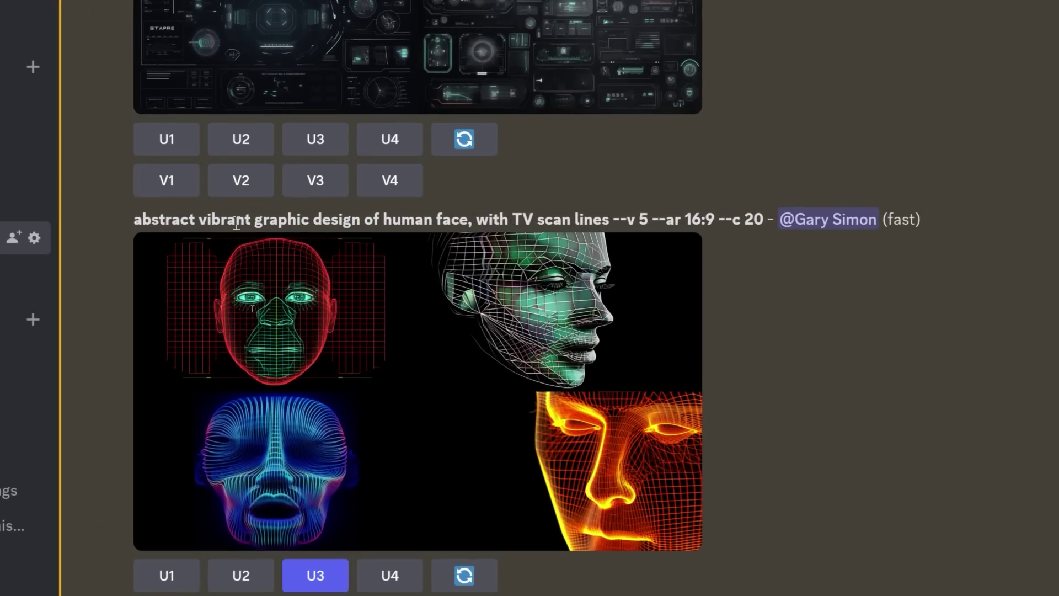
Examine the human-face prompt's --v 5 parameter and view its four-image result grid at full size
{"action": "left_click_drag", "start_coordinate": [522, 219], "coordinate": [648, 219]}
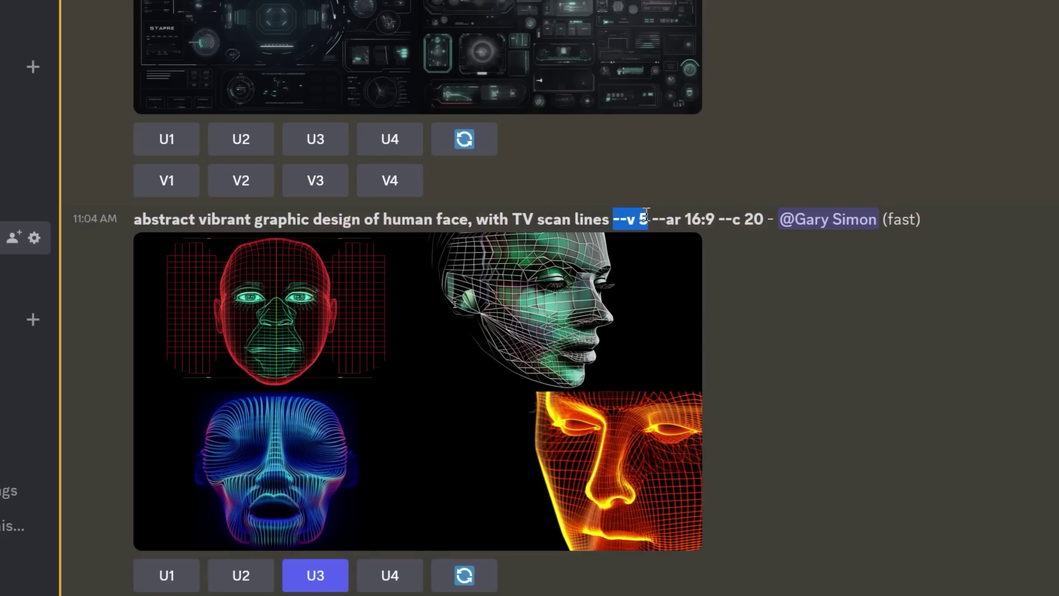
{"action": "left_click", "coordinate": [731, 221]}
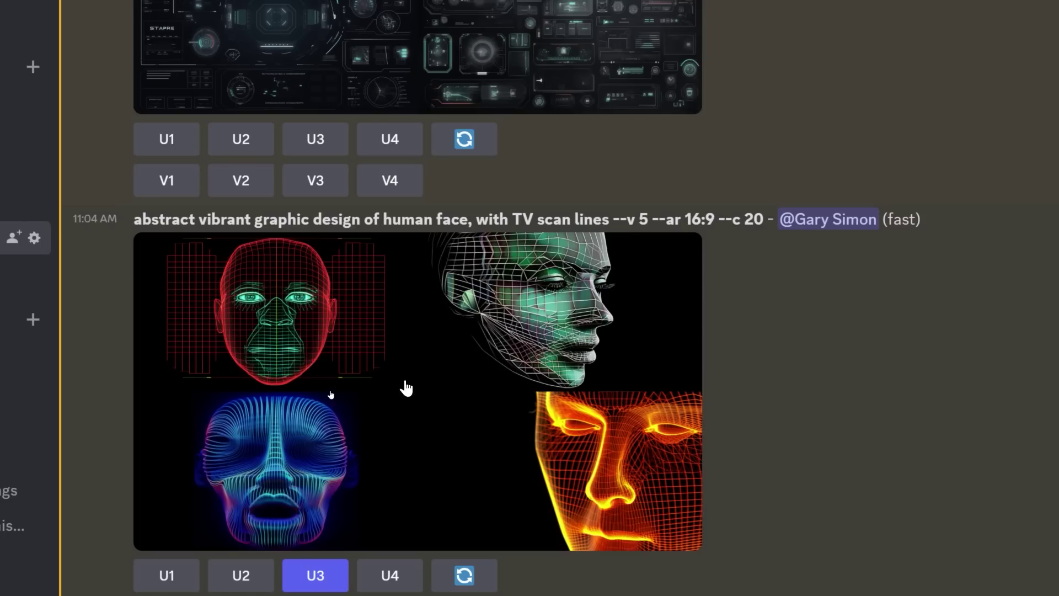
{"action": "left_click", "coordinate": [306, 467]}
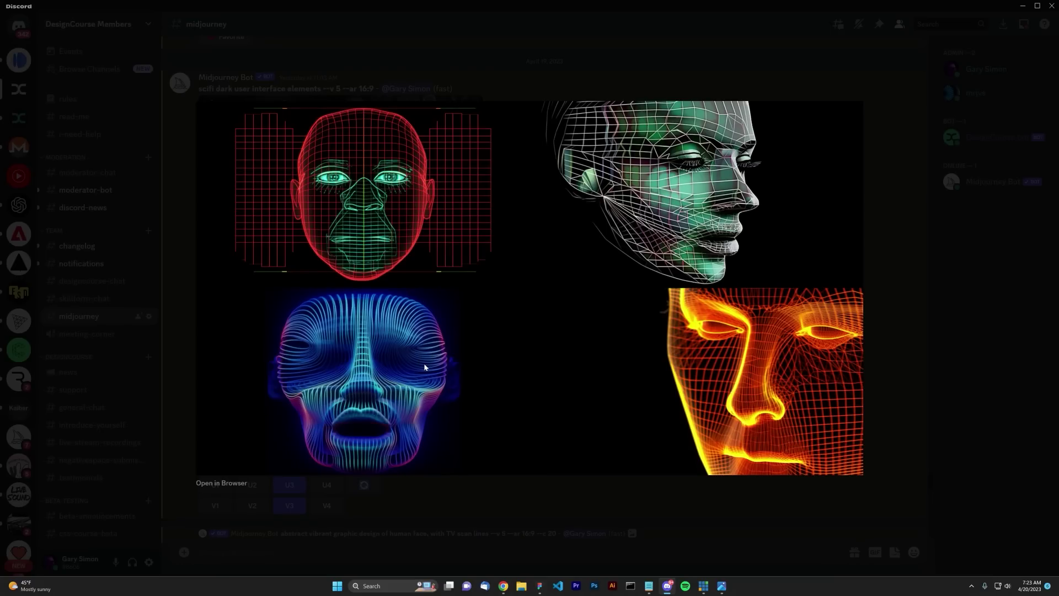
{"action": "left_click", "coordinate": [453, 475]}
View the blue line-face variations grid and the upscaled Image #3 at full size
{"action": "scroll", "coordinate": [462, 479], "scroll_direction": "down", "scroll_amount": 4}
{"action": "scroll", "coordinate": [469, 452], "scroll_direction": "down", "scroll_amount": 1}
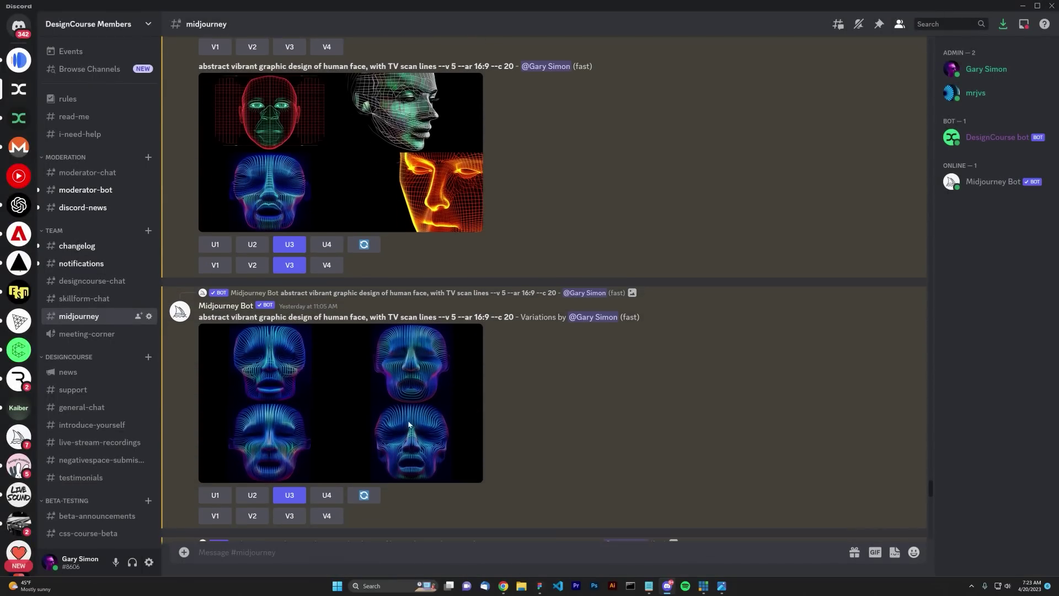
{"action": "left_click", "coordinate": [315, 398]}
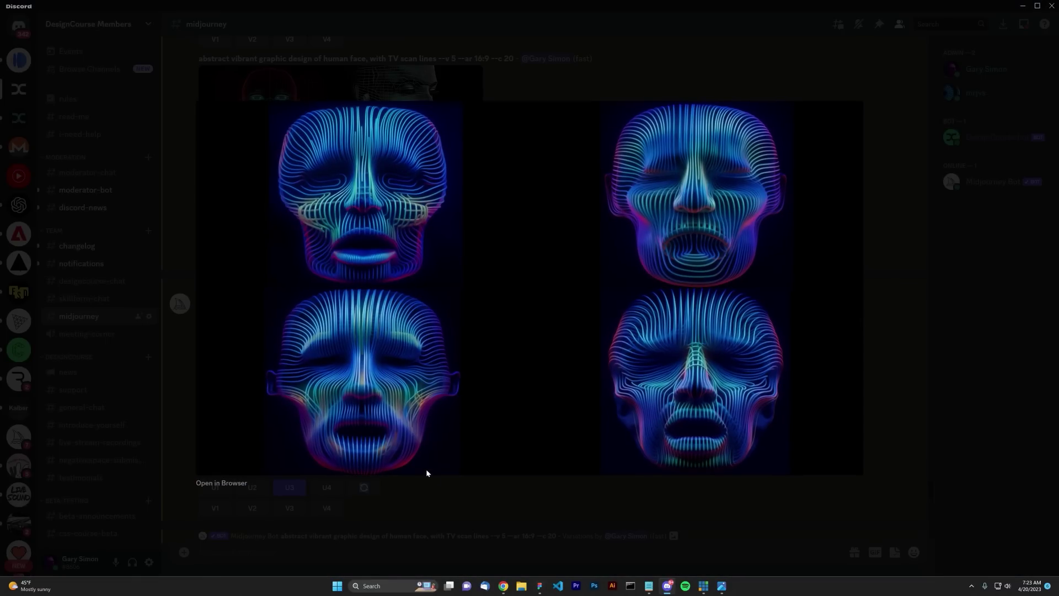
{"action": "left_click", "coordinate": [439, 500]}
{"action": "scroll", "coordinate": [470, 466], "scroll_direction": "down", "scroll_amount": 5}
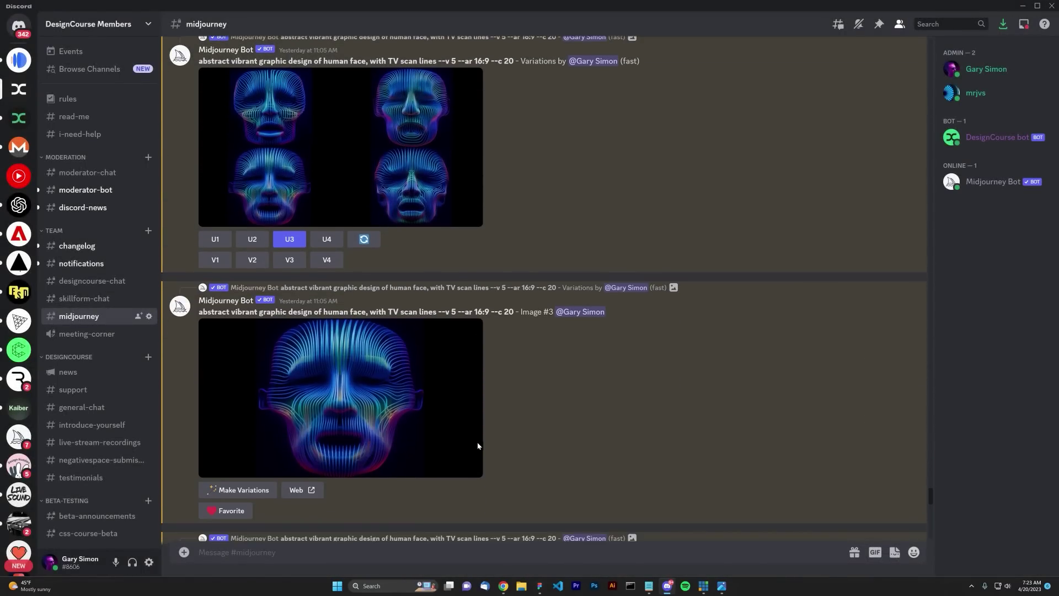
{"action": "left_click", "coordinate": [397, 413]}
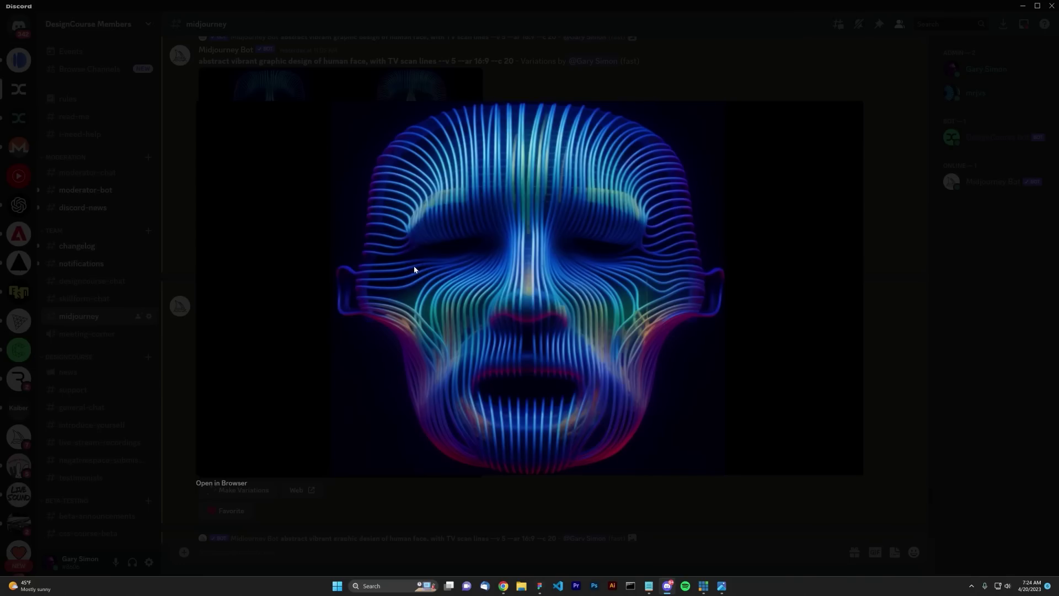
{"action": "left_click", "coordinate": [512, 38]}
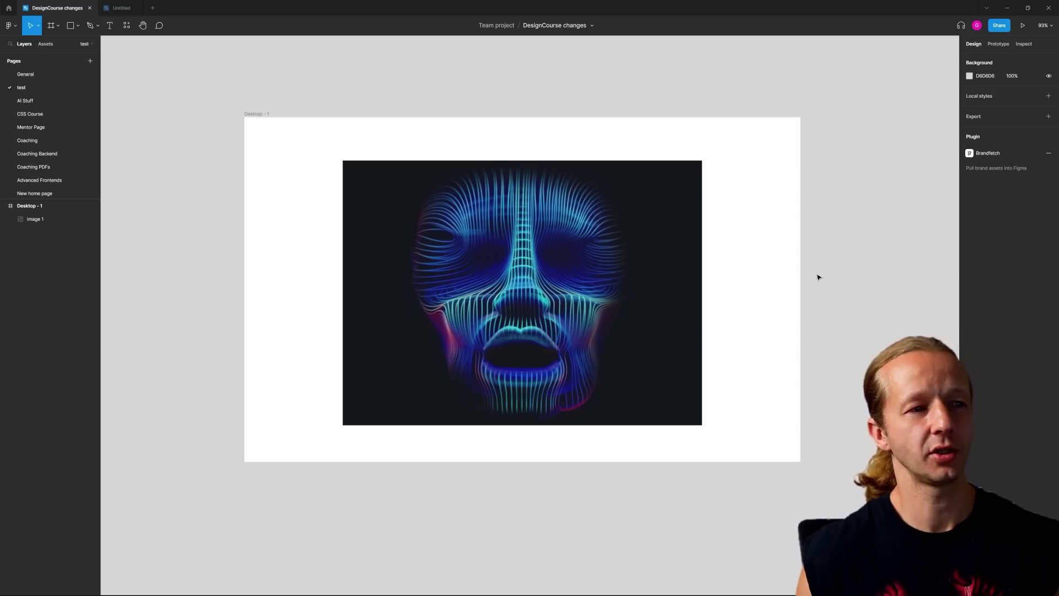
Fill the Desktop - 1 frame with the dark background colour sampled from the face image
{"action": "left_click", "coordinate": [607, 278]}
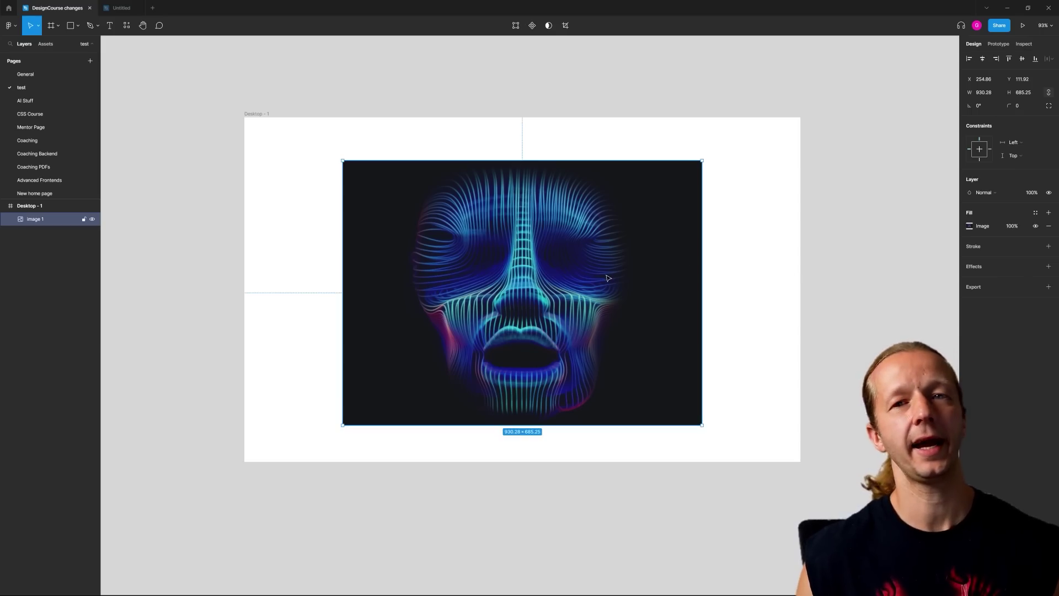
{"action": "left_click", "coordinate": [263, 113]}
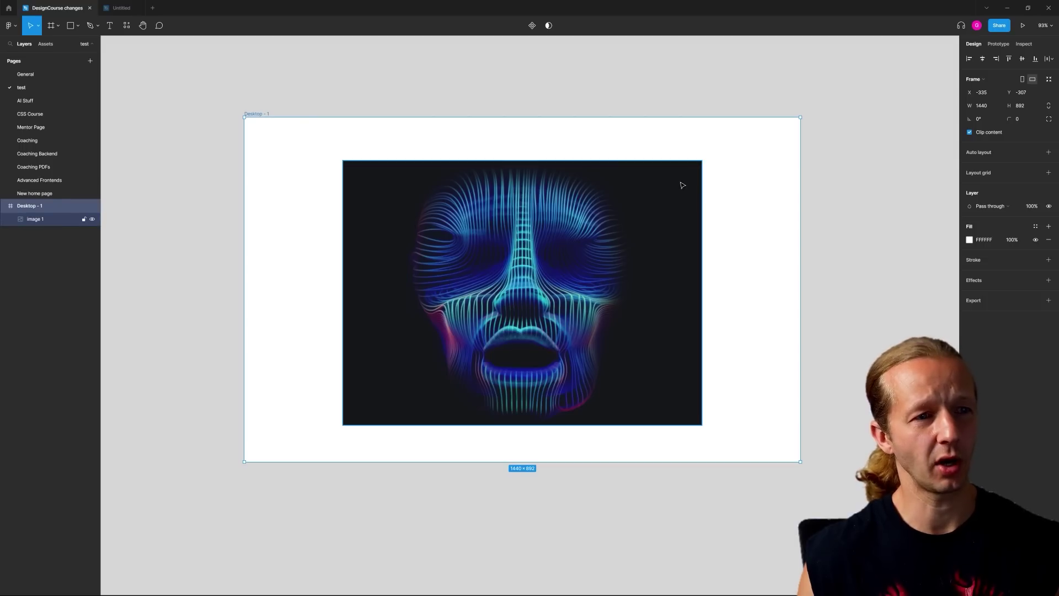
{"action": "left_click", "coordinate": [970, 241]}
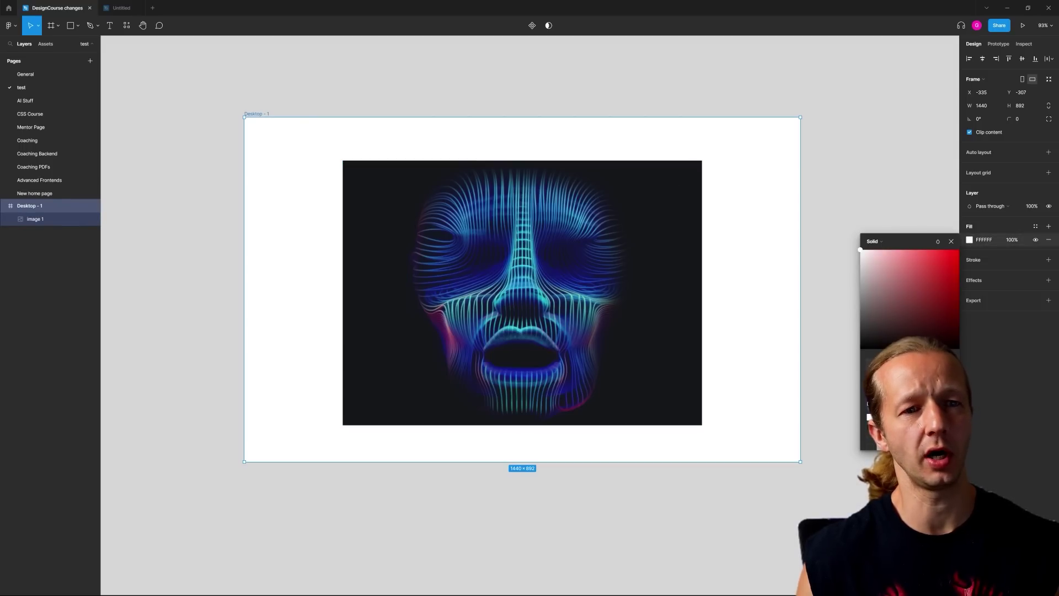
{"action": "key", "text": "i"}
{"action": "left_click", "coordinate": [696, 173]}
{"action": "left_click", "coordinate": [878, 178]}
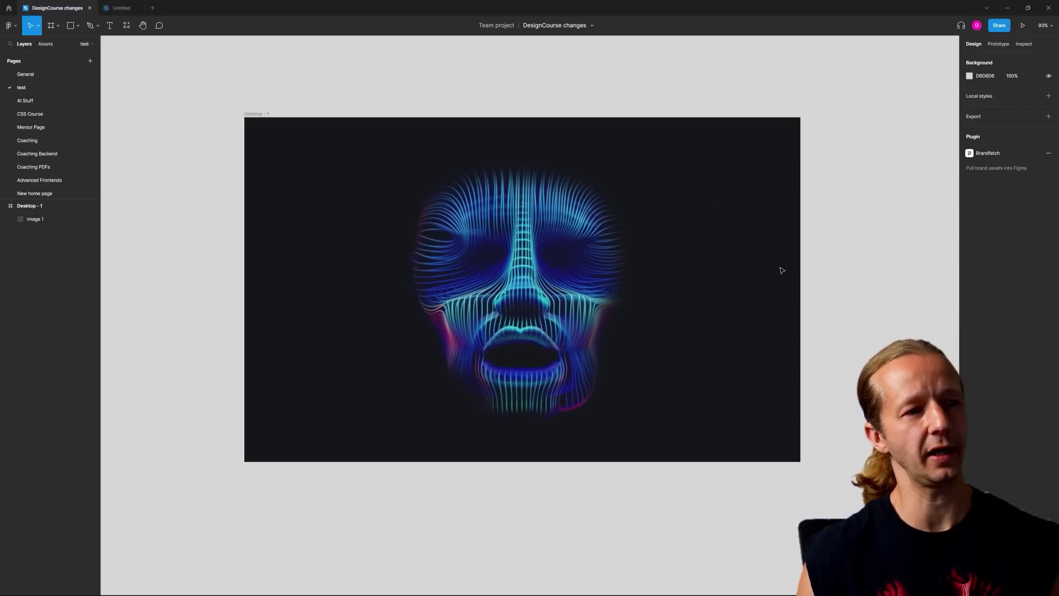
{"action": "left_click", "coordinate": [575, 267]}
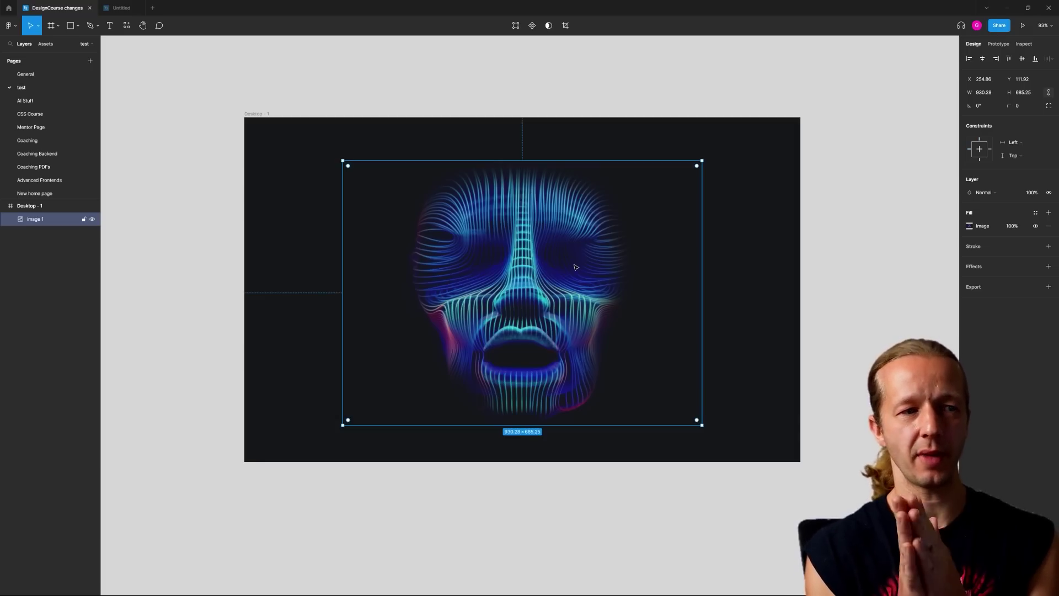
{"action": "left_click", "coordinate": [770, 278]}
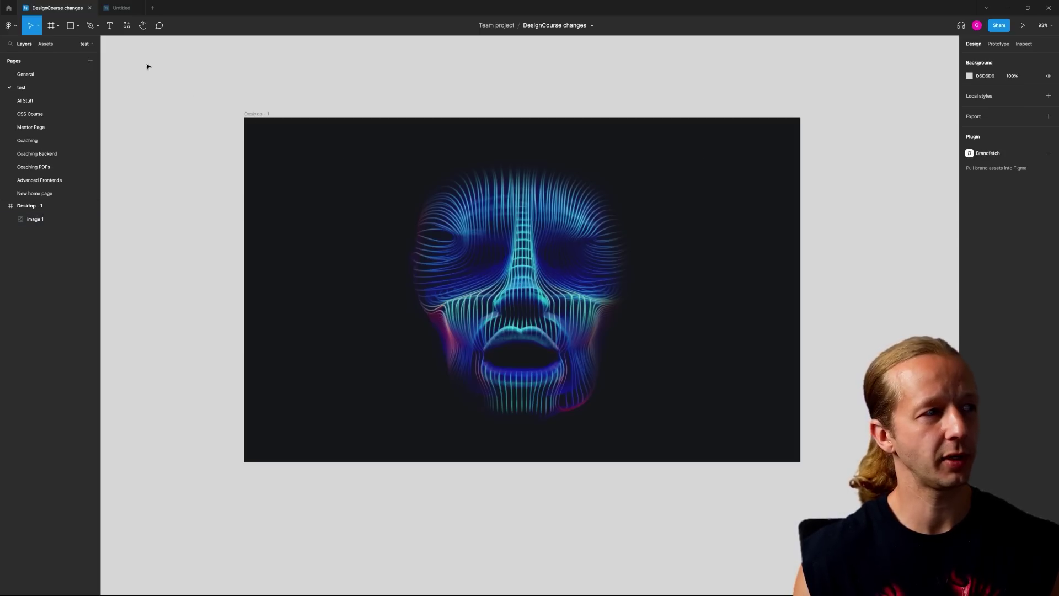
Draw a circle about 1259 × 1259 centred over the face in the Desktop - 1 frame
{"action": "left_click", "coordinate": [77, 26]}
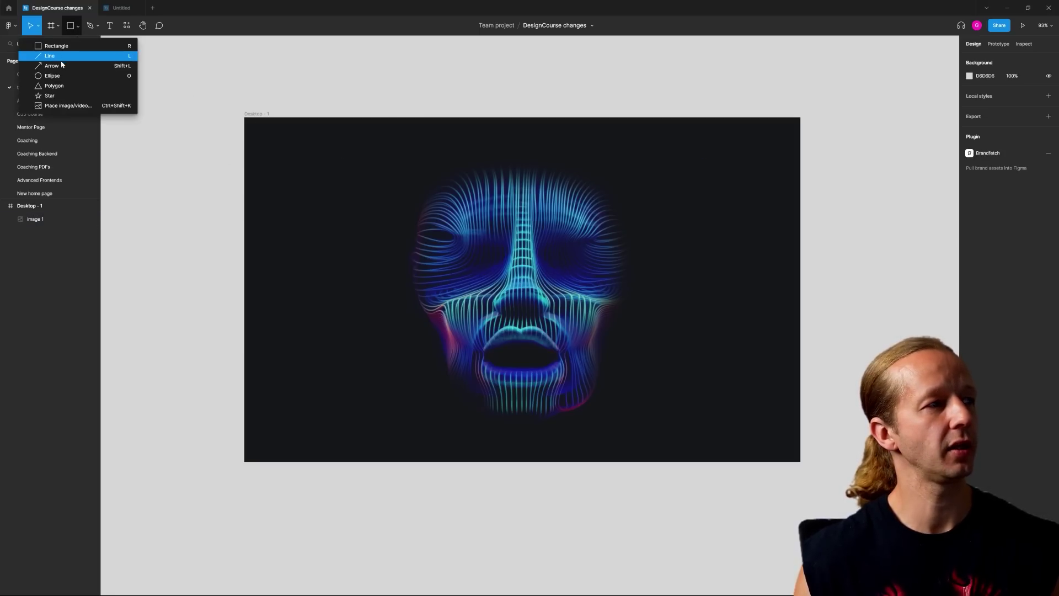
{"action": "left_click", "coordinate": [42, 77]}
{"action": "left_click_drag", "start_coordinate": [520, 282], "coordinate": [766, 410]}
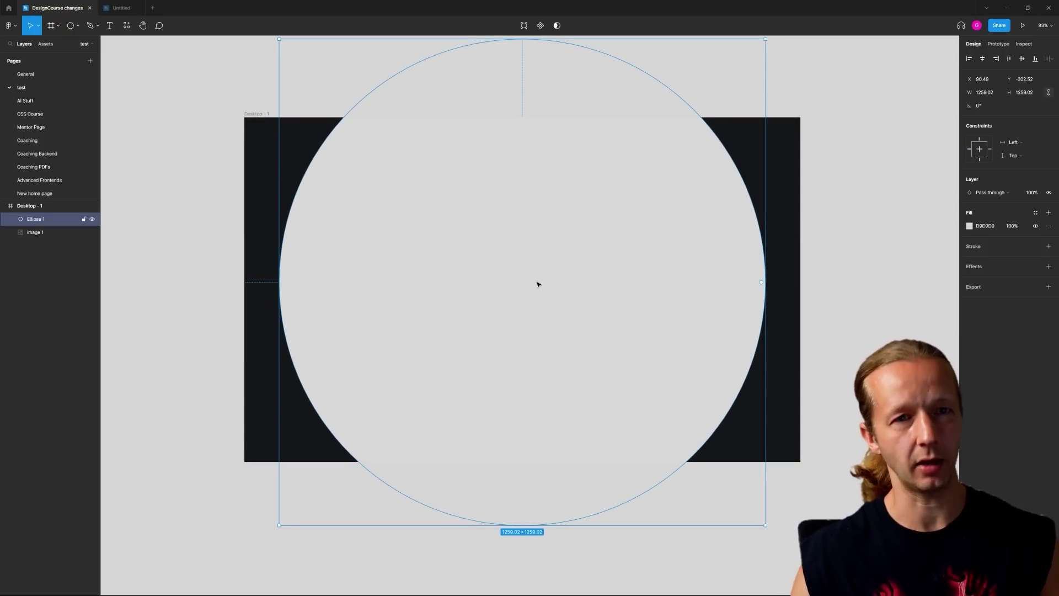
Change the circle's fill to a radial gradient and make its centre stop a saturated blue
{"action": "left_click", "coordinate": [970, 226]}
{"action": "left_click", "coordinate": [874, 227]}
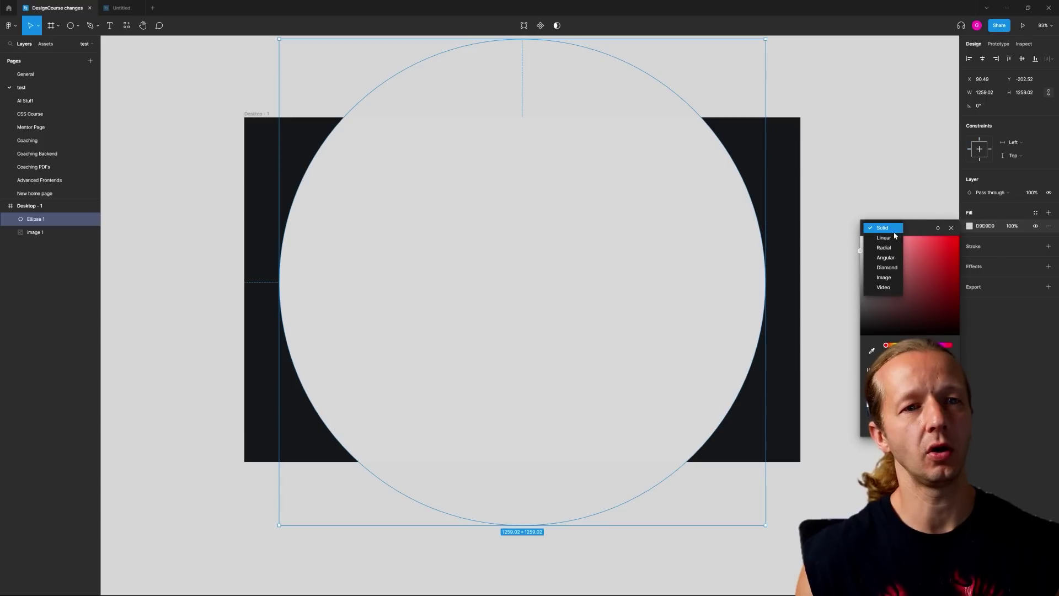
{"action": "left_click", "coordinate": [882, 247]}
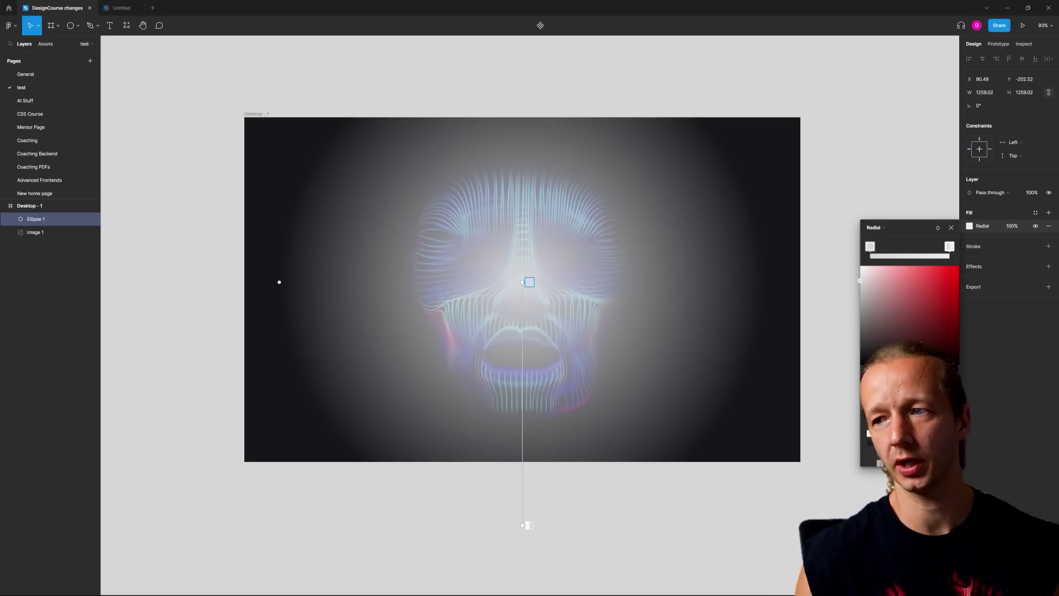
{"action": "left_click", "coordinate": [871, 246]}
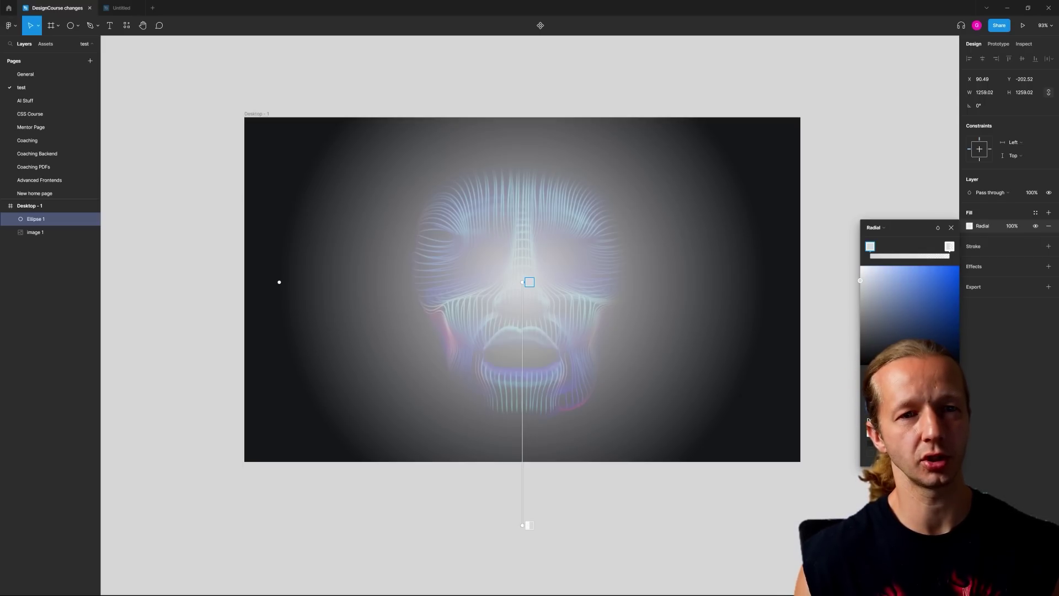
{"action": "mouse_move", "coordinate": [949, 282]}
{"action": "left_mouse_down"}
{"action": "mouse_move", "coordinate": [979, 273]}
{"action": "mouse_move", "coordinate": [942, 302]}
{"action": "left_mouse_up"}
Set the gradient's outer stop to the dark colour sampled from the frame background
{"action": "left_click", "coordinate": [950, 246]}
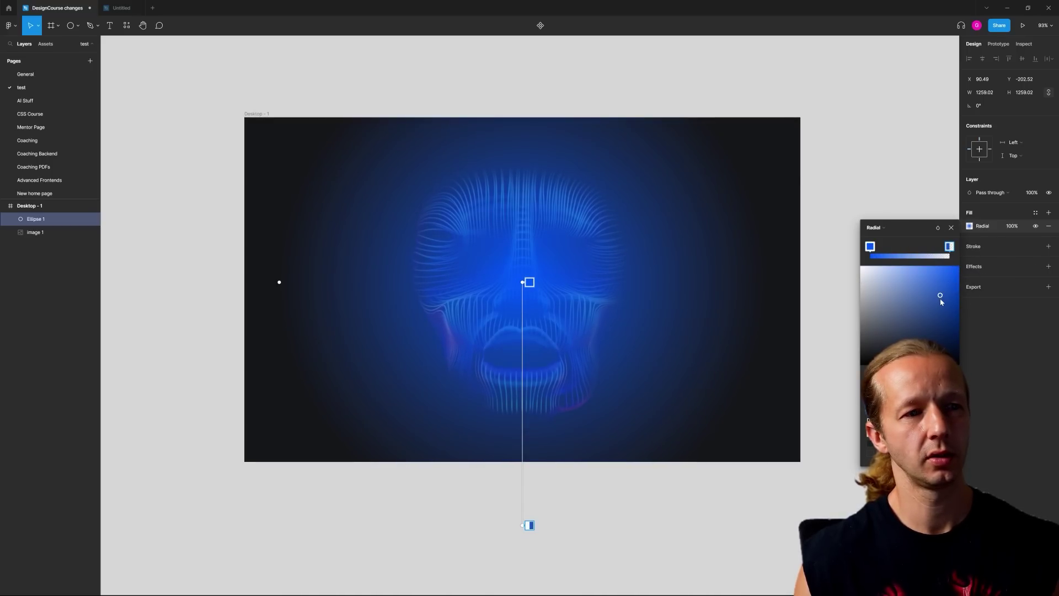
{"action": "key", "text": "i"}
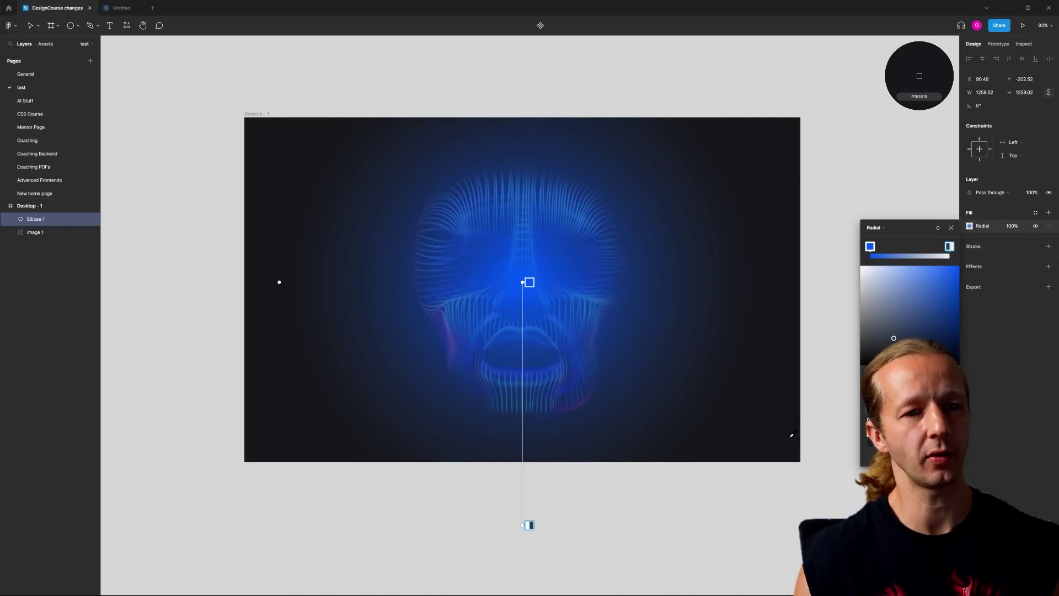
{"action": "left_click", "coordinate": [793, 441]}
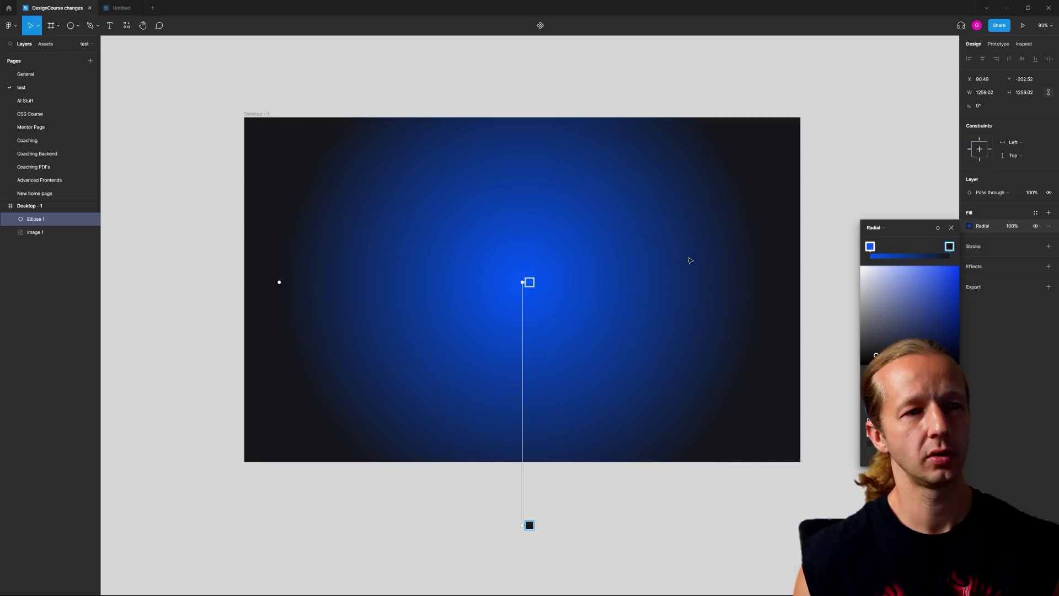
{"action": "key", "text": "Escape"}
{"action": "left_click", "coordinate": [839, 149]}
Set the gradient circle's blend mode to Saturation so it colours the face image beneath it
{"action": "left_click", "coordinate": [465, 253]}
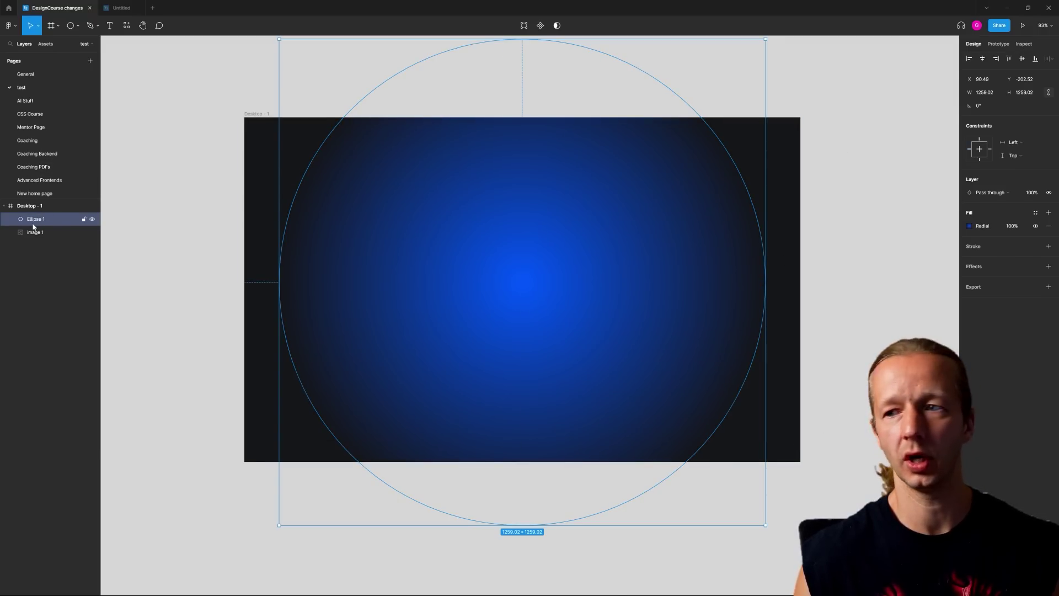
{"action": "mouse_move", "coordinate": [35, 225]}
{"action": "left_mouse_down"}
{"action": "mouse_move", "coordinate": [37, 236]}
{"action": "mouse_move", "coordinate": [39, 220]}
{"action": "left_mouse_up"}
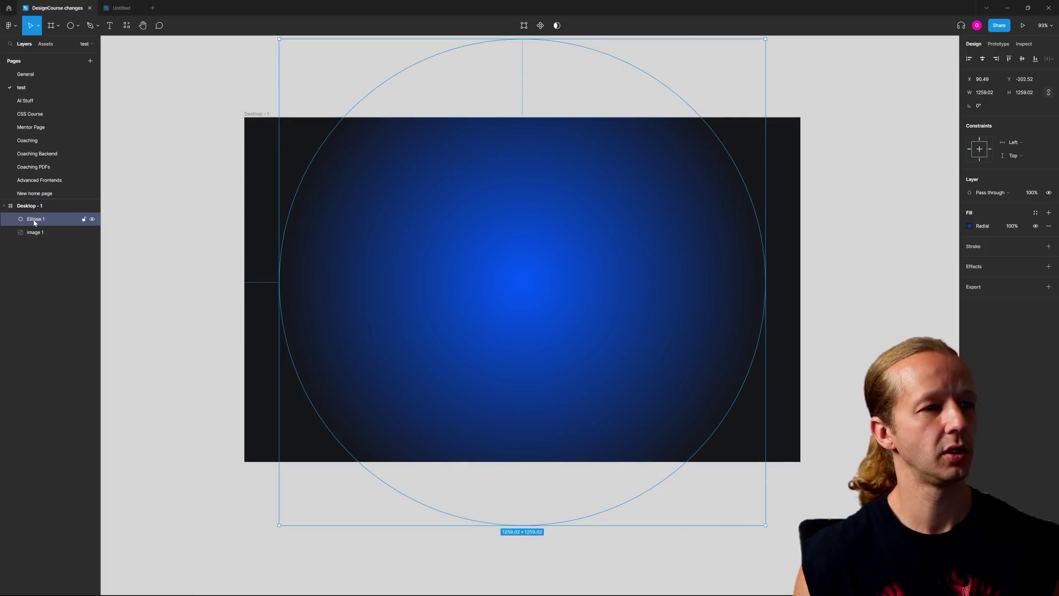
{"action": "left_click", "coordinate": [993, 193]}
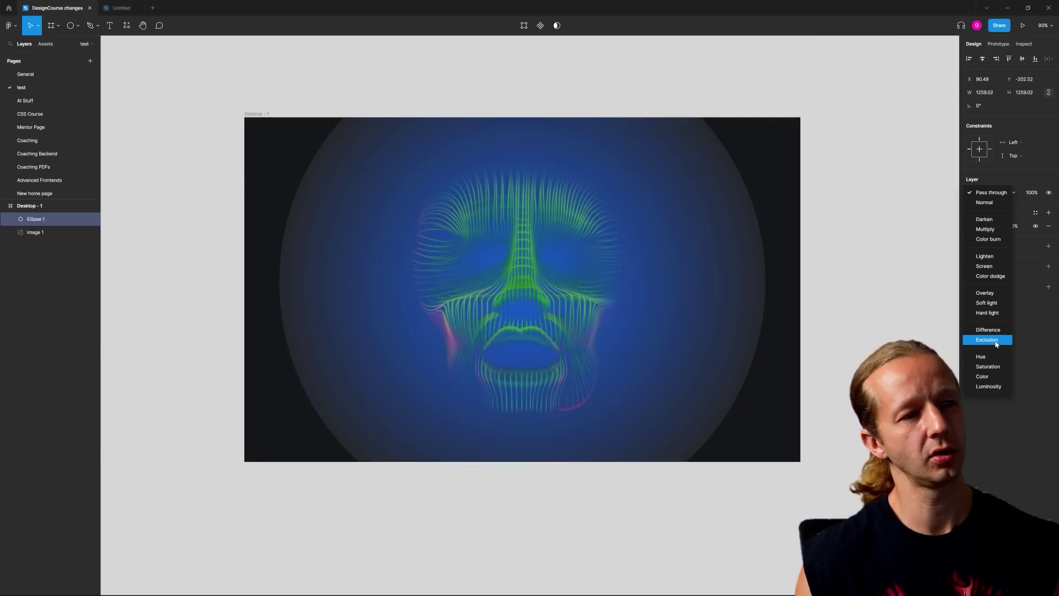
{"action": "left_click", "coordinate": [1004, 426]}
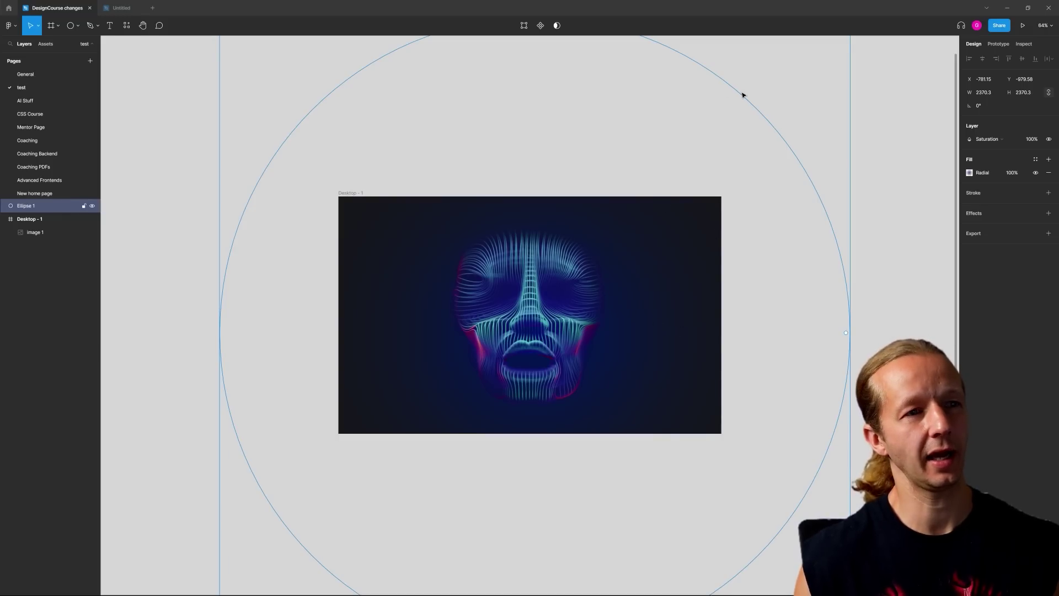
Review the circle's radial gradient colours and Saturation blend mode, and inspect the blended face up close
{"action": "left_click", "coordinate": [970, 173]}
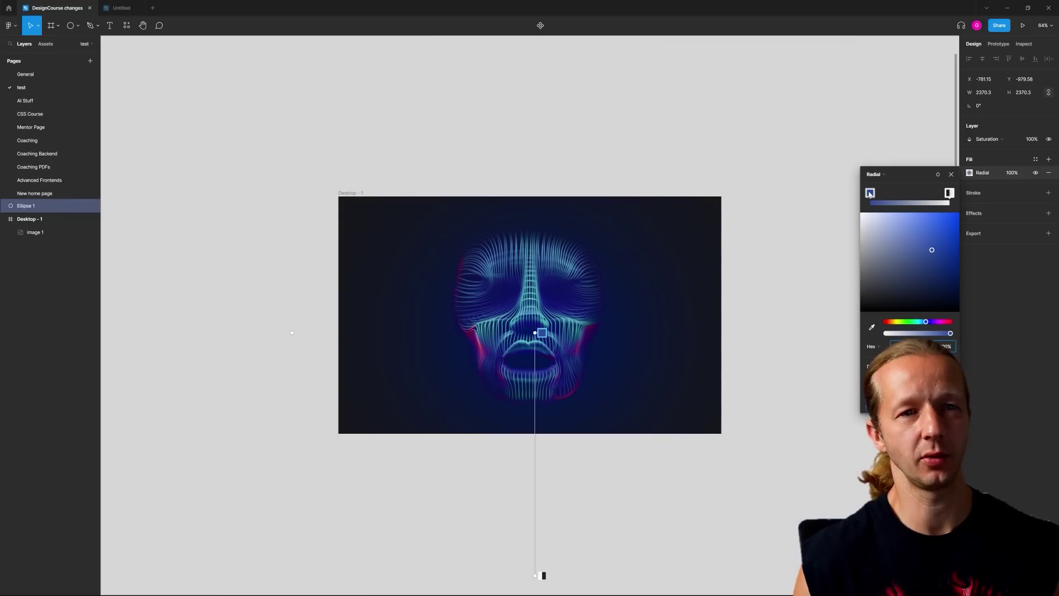
{"action": "left_click", "coordinate": [986, 139]}
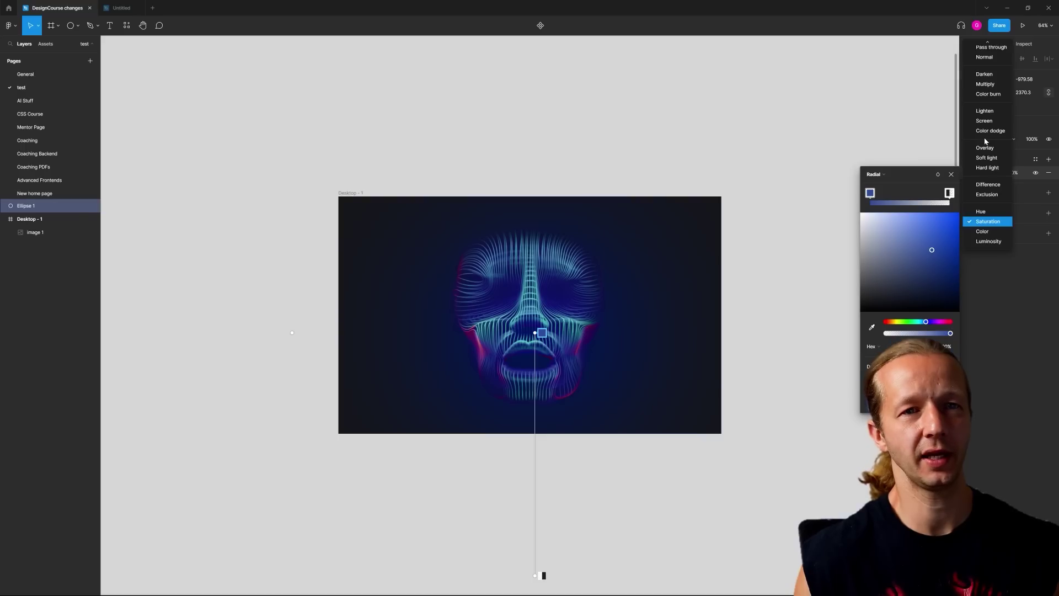
{"action": "left_click", "coordinate": [989, 221]}
{"action": "key", "text": "Escape"}
{"action": "scroll", "coordinate": [523, 327], "scroll_direction": "up", "scroll_amount": 5}
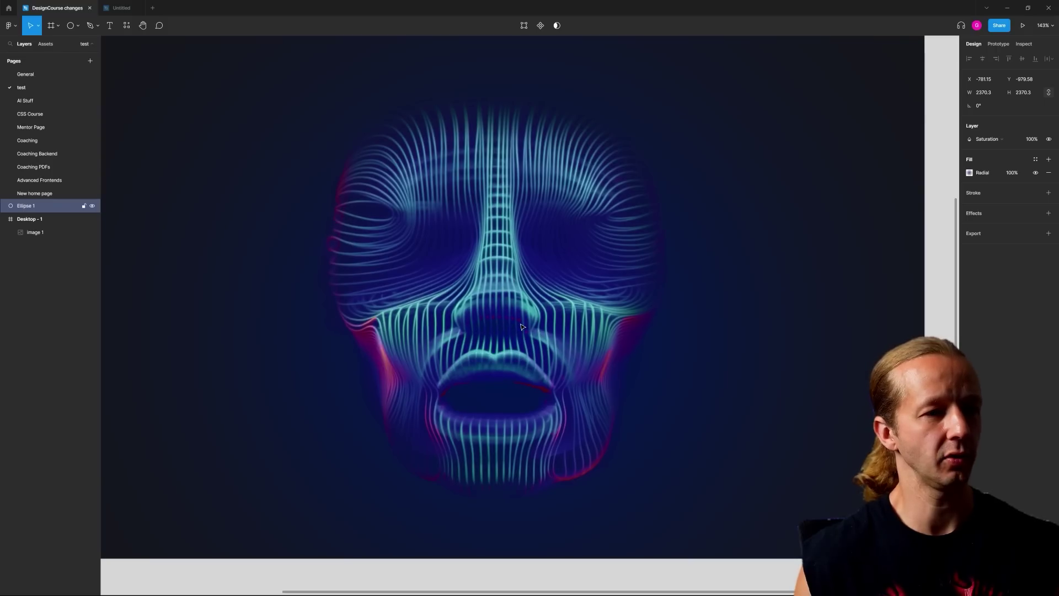
{"action": "scroll", "coordinate": [523, 327], "scroll_direction": "down", "scroll_amount": 4}
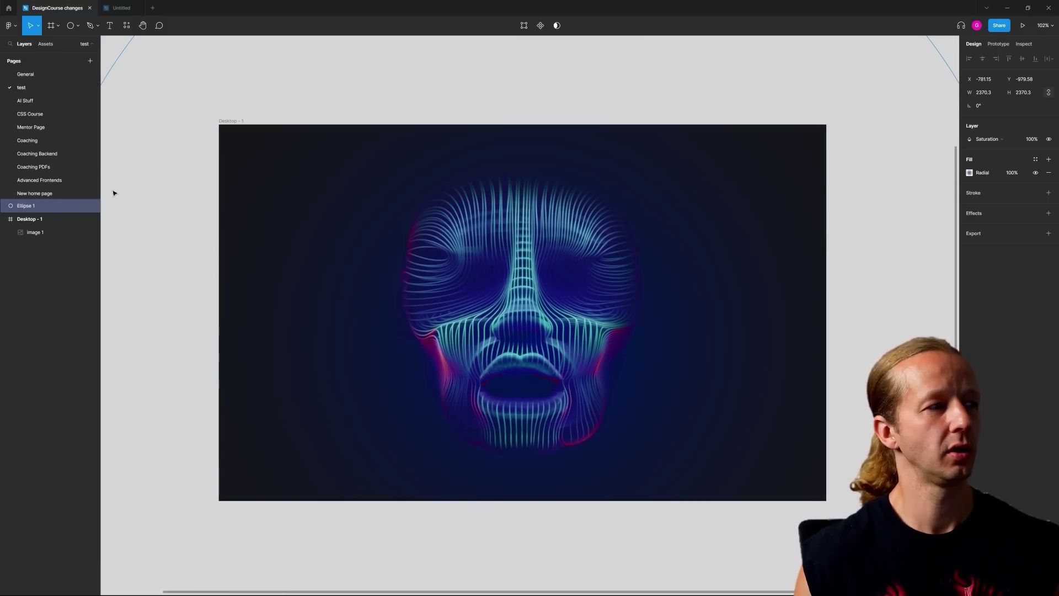
Lock the gradient circle and the face image layers
{"action": "left_click", "coordinate": [84, 206]}
{"action": "left_click", "coordinate": [473, 245]}
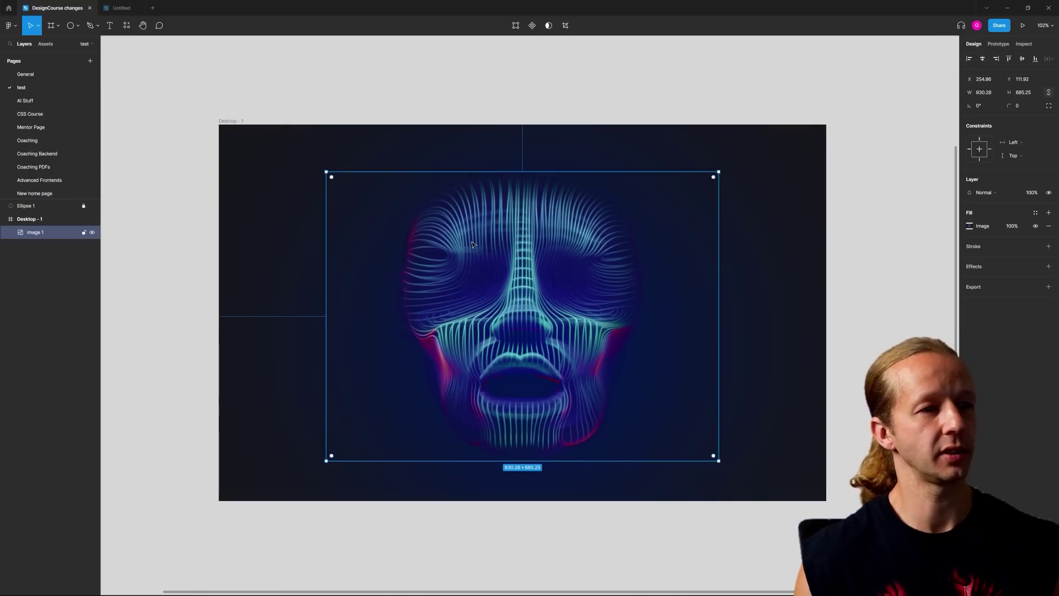
{"action": "left_click", "coordinate": [402, 132]}
{"action": "left_click", "coordinate": [437, 191]}
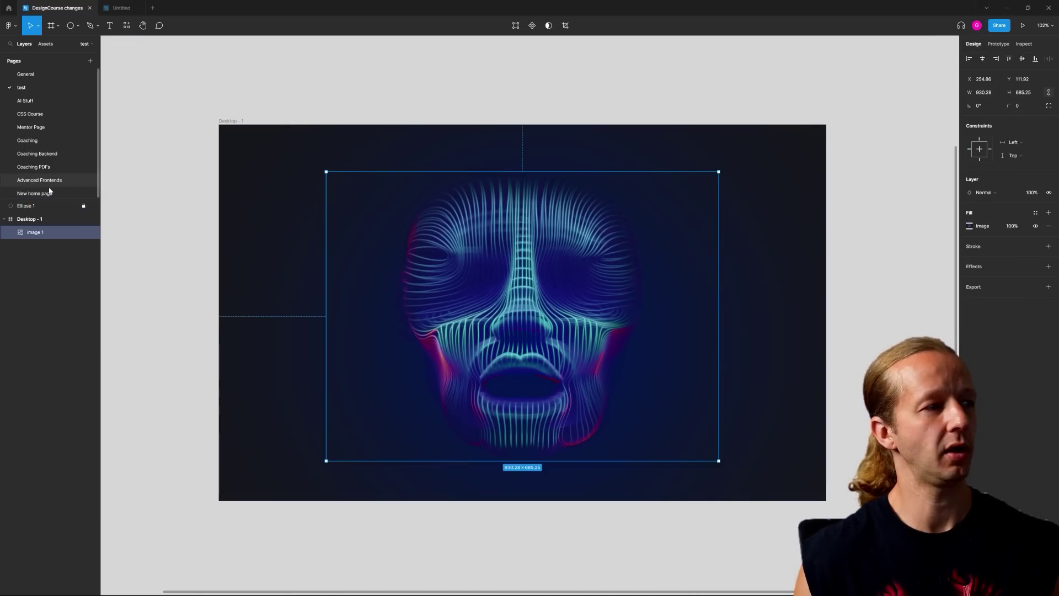
{"action": "left_click", "coordinate": [83, 232]}
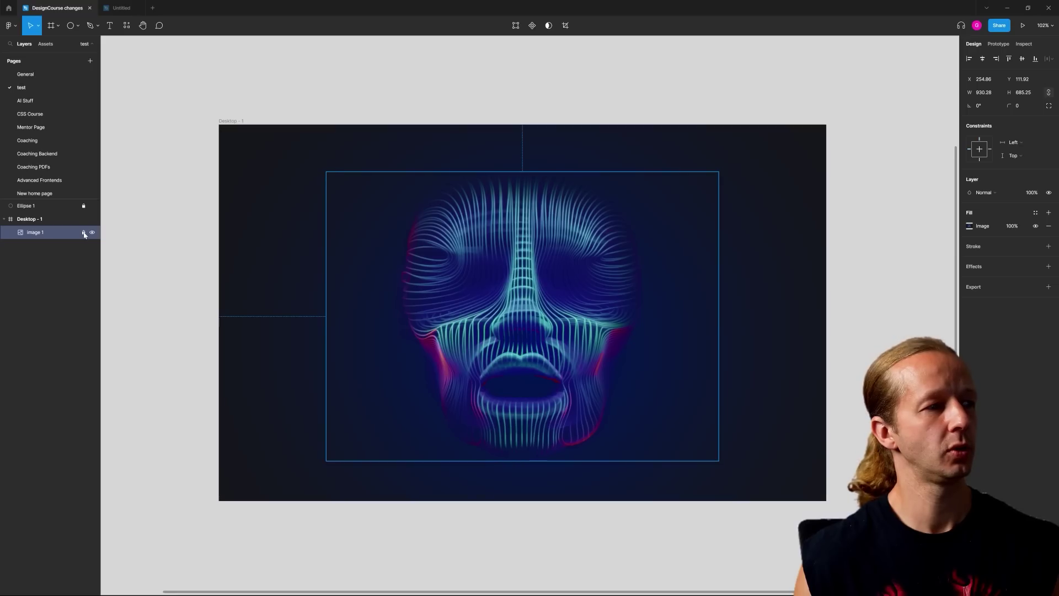
{"action": "left_click", "coordinate": [187, 196]}
{"action": "left_click_drag", "start_coordinate": [515, 235], "coordinate": [365, 279]}
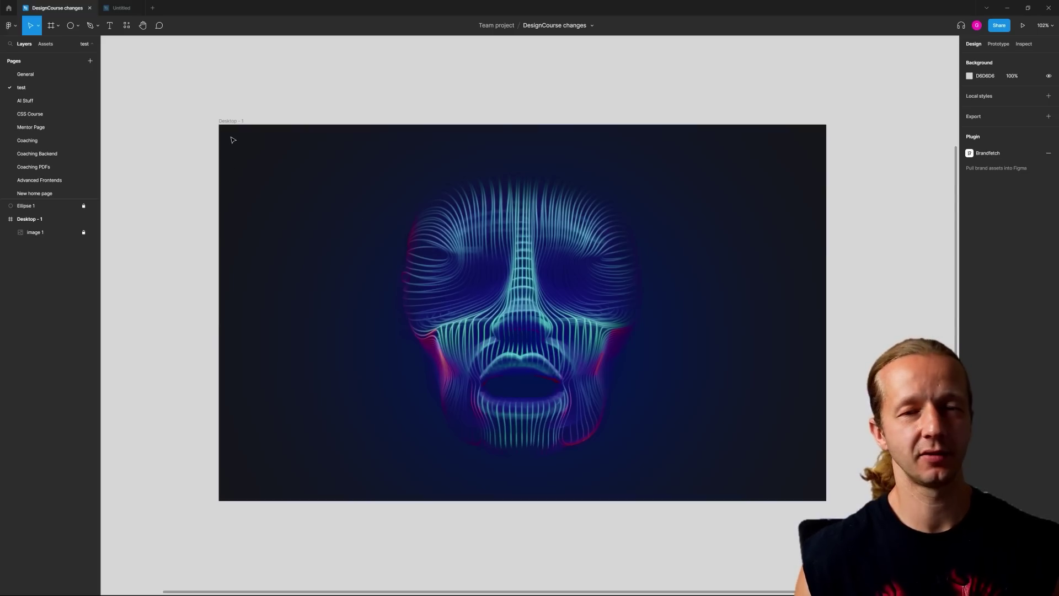
{"action": "left_click_drag", "start_coordinate": [232, 140], "coordinate": [815, 492]}
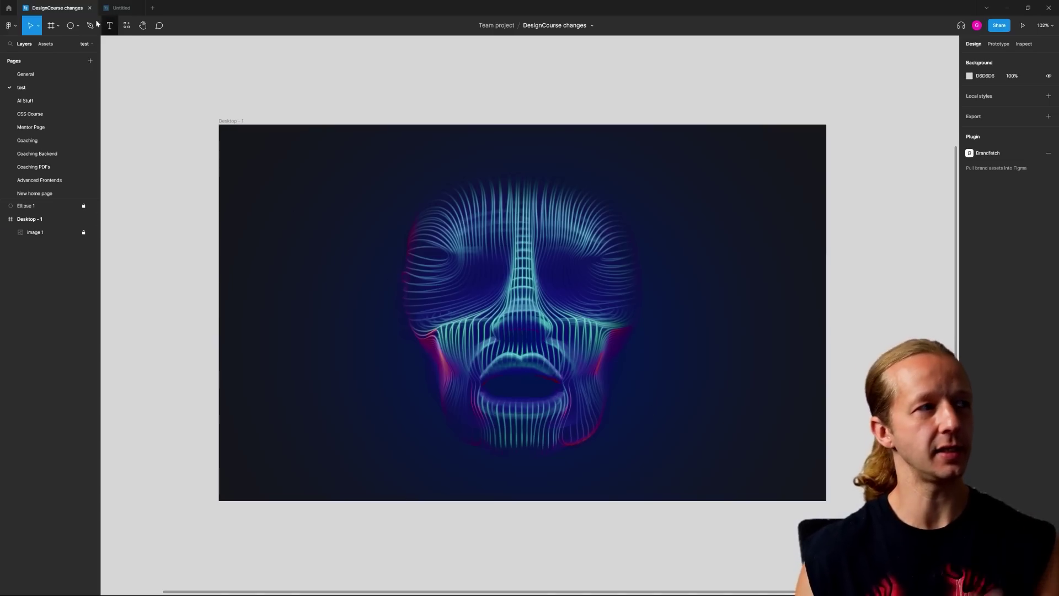
Draw a rectangle about 1392 × 837 just inside the desktop frame's edges and remove its fill
{"action": "left_click", "coordinate": [77, 26]}
{"action": "left_click", "coordinate": [72, 47]}
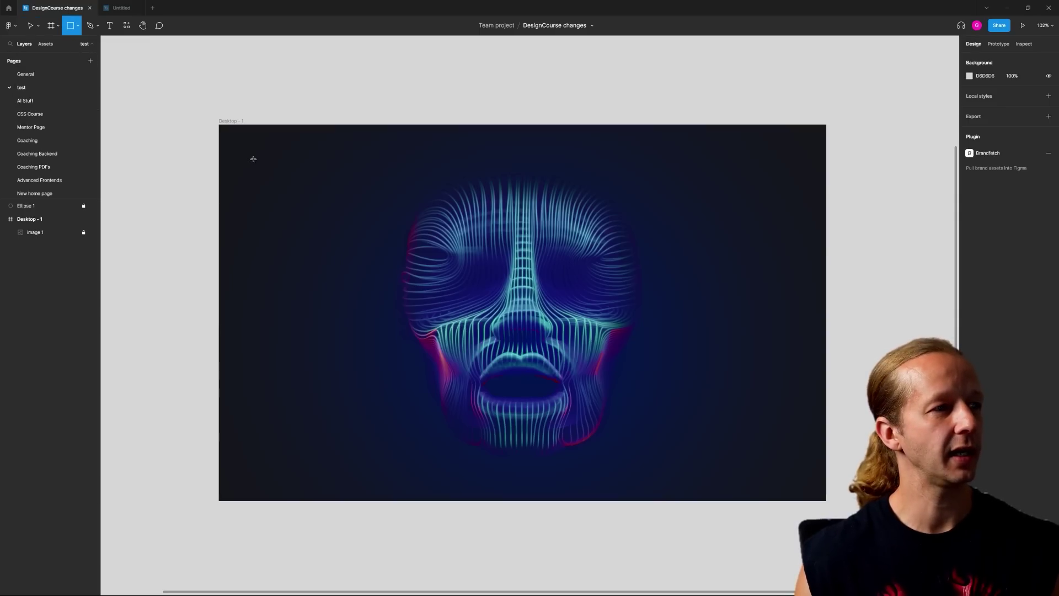
{"action": "left_click_drag", "start_coordinate": [229, 136], "coordinate": [818, 493]}
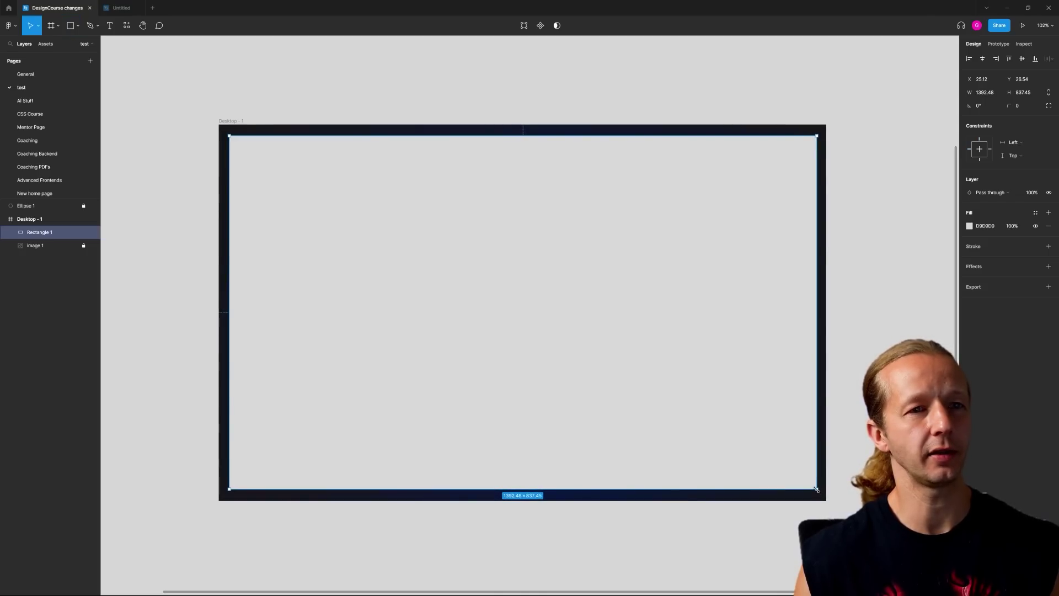
{"action": "left_click", "coordinate": [1048, 226]}
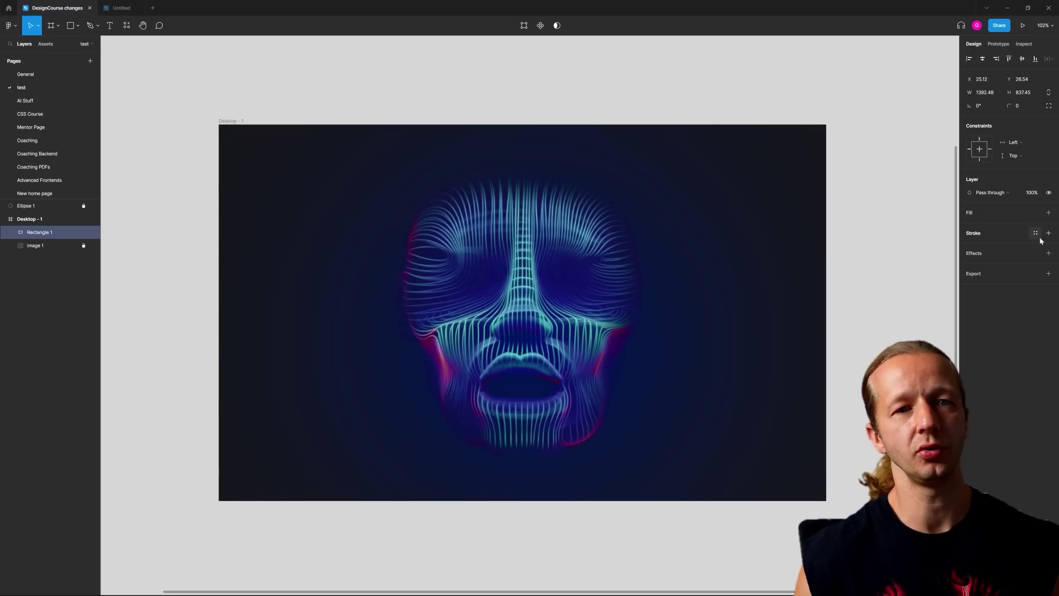
Give the rectangle a 1 px inside stroke, sampling the dark frame background and lightening the colour to 2A2F3E
{"action": "left_click", "coordinate": [1048, 233]}
{"action": "left_click", "coordinate": [972, 247]}
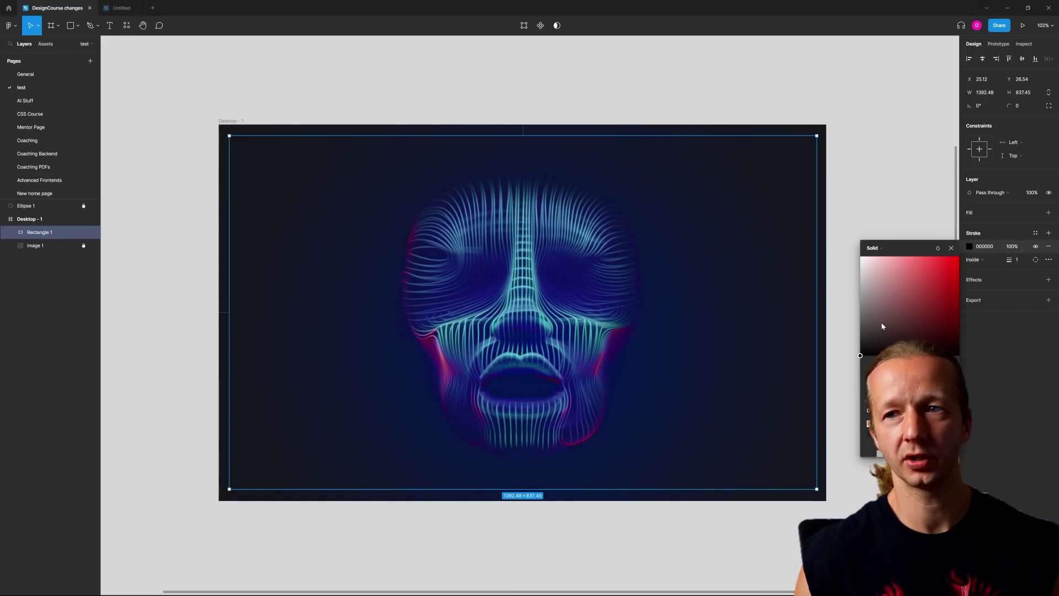
{"action": "key", "text": "i"}
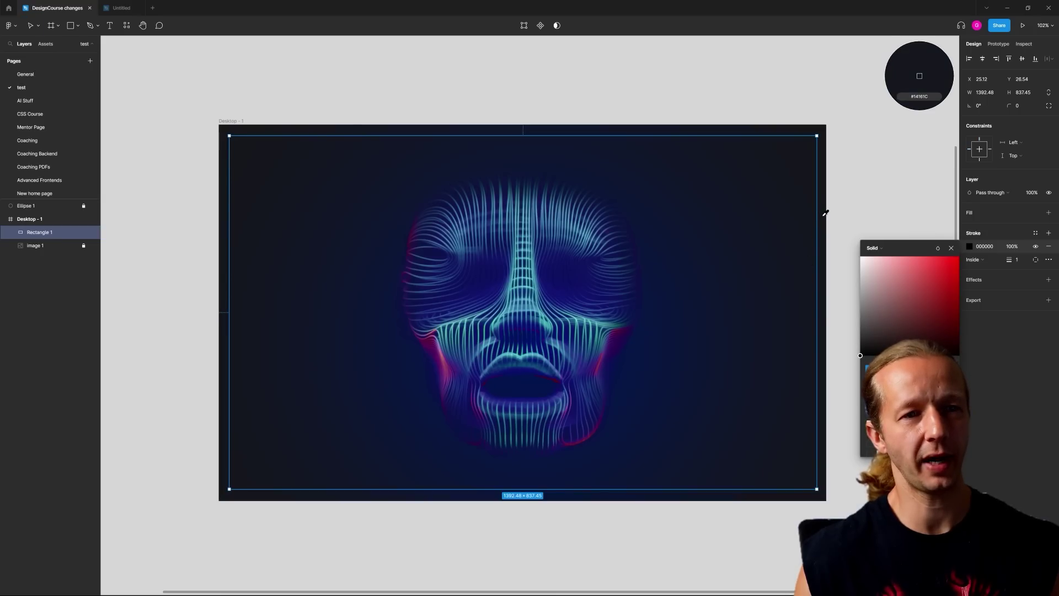
{"action": "left_click", "coordinate": [822, 213]}
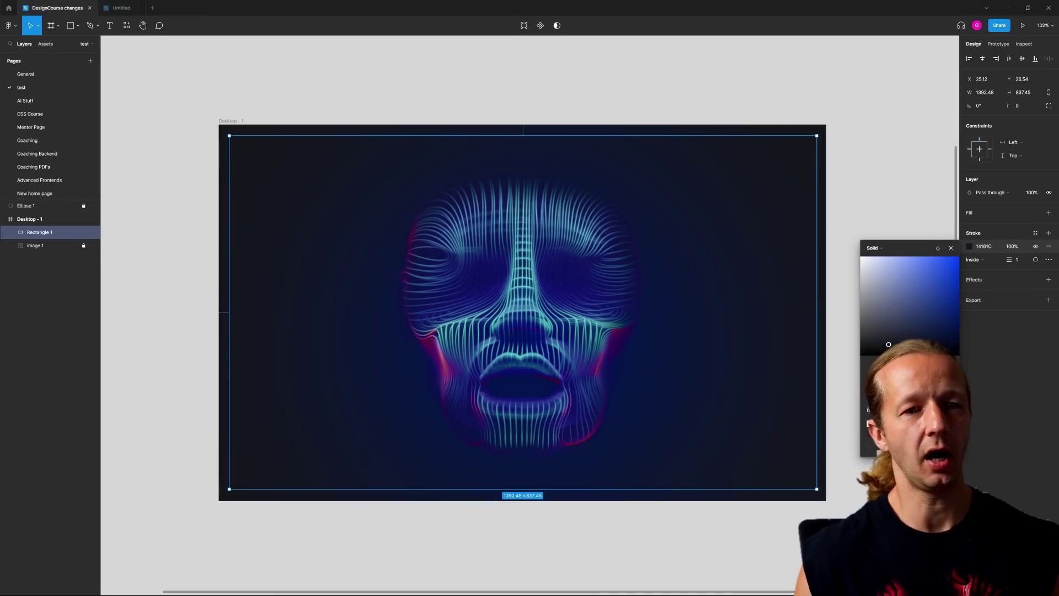
{"action": "left_click_drag", "start_coordinate": [888, 344], "coordinate": [892, 335]}
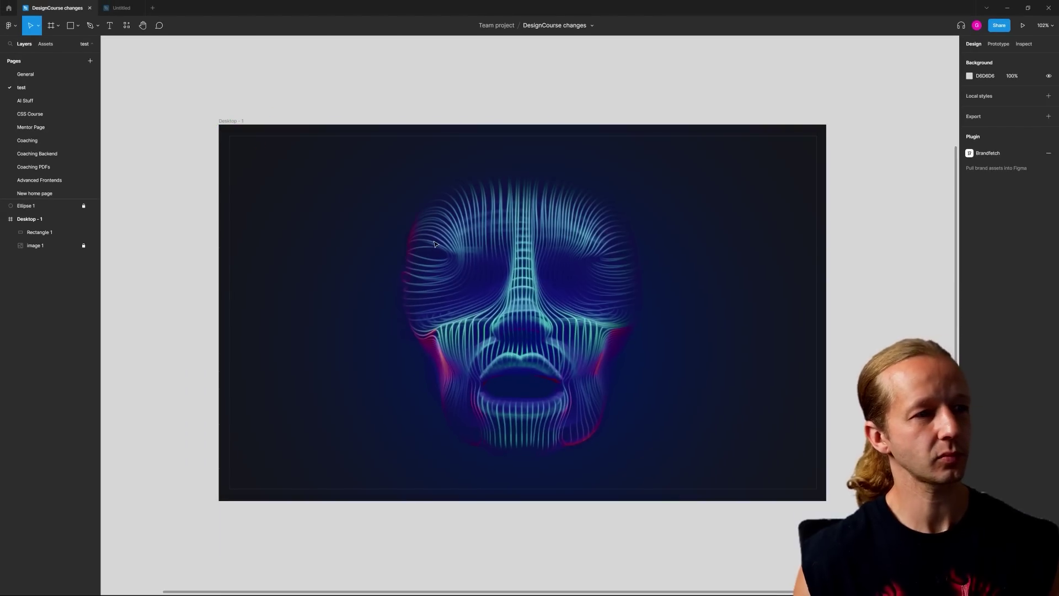
Lock the outlined rectangle's layer
{"action": "left_click", "coordinate": [239, 134]}
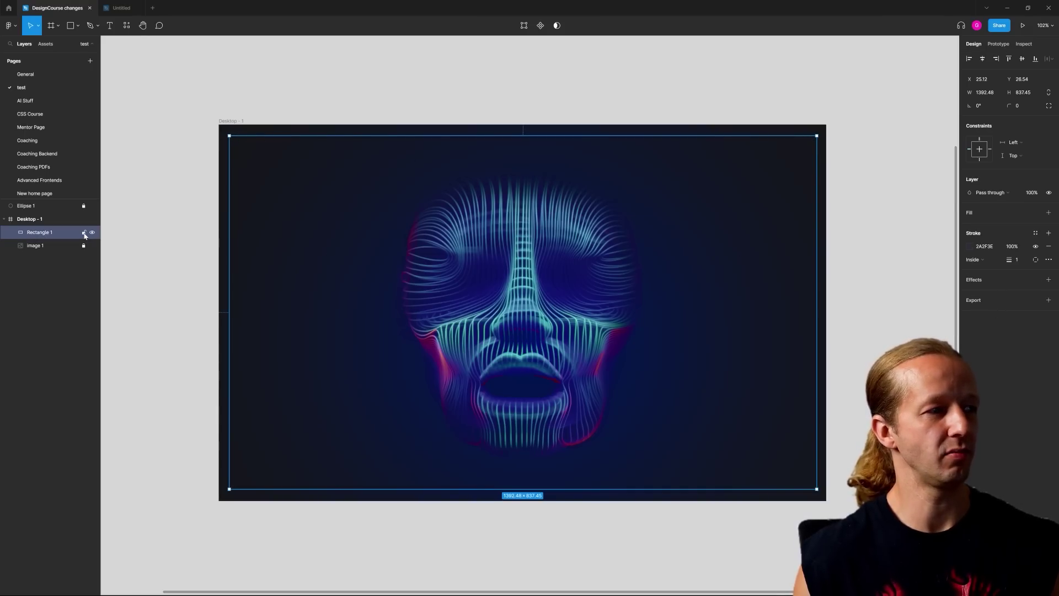
{"action": "left_click", "coordinate": [199, 144]}
{"action": "scroll", "coordinate": [222, 141], "scroll_direction": "up", "scroll_amount": 2}
{"action": "scroll", "coordinate": [205, 218], "scroll_direction": "down", "scroll_amount": 2}
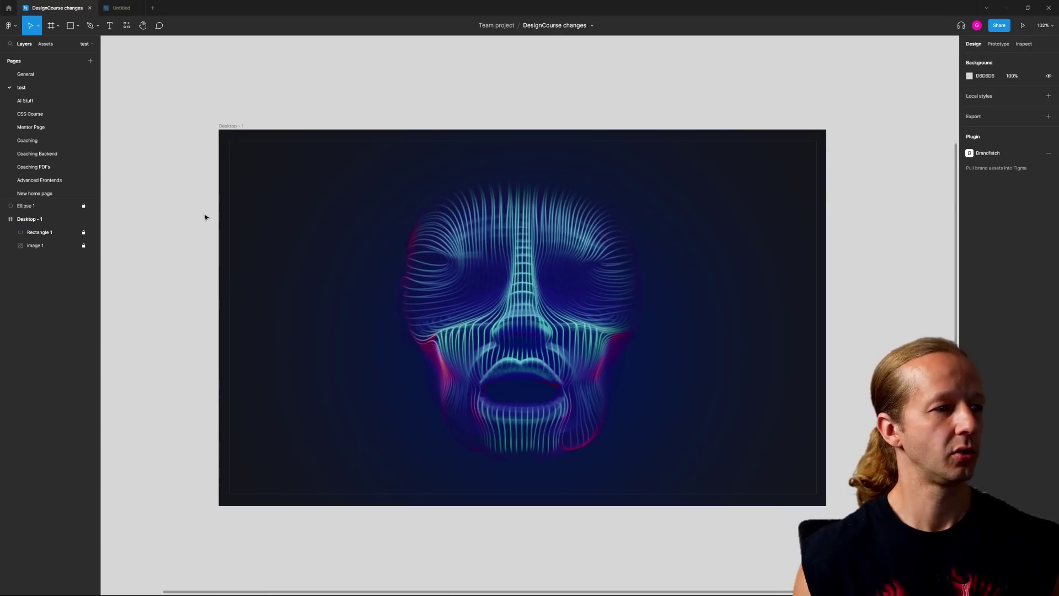
Draw an L-shaped corner bracket about 9 × 9 with the Pen tool on the rectangle's top-left corner
{"action": "scroll", "coordinate": [208, 132], "scroll_direction": "up", "scroll_amount": 10}
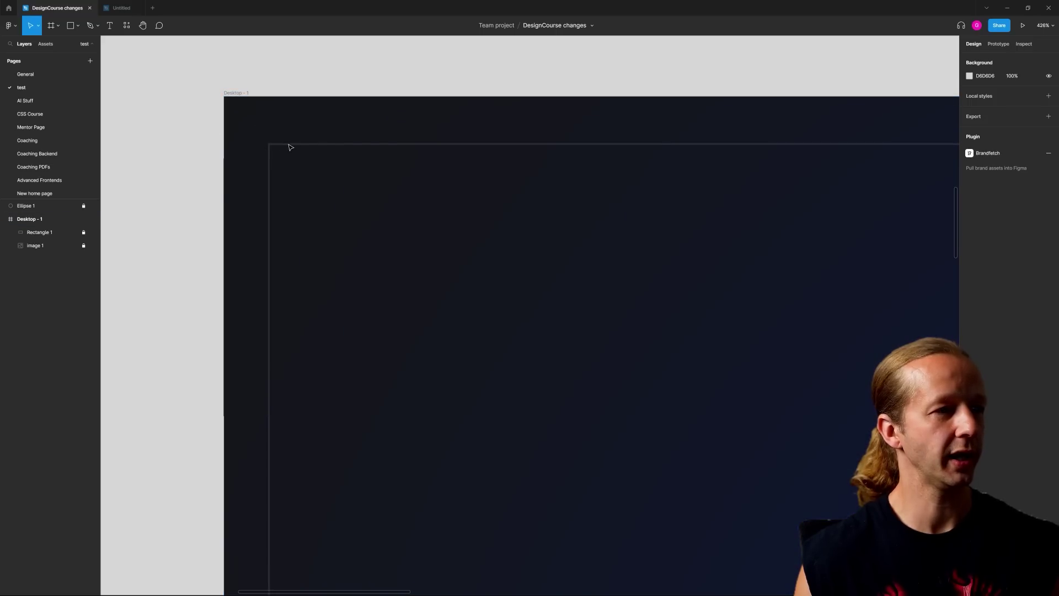
{"action": "left_click", "coordinate": [90, 25]}
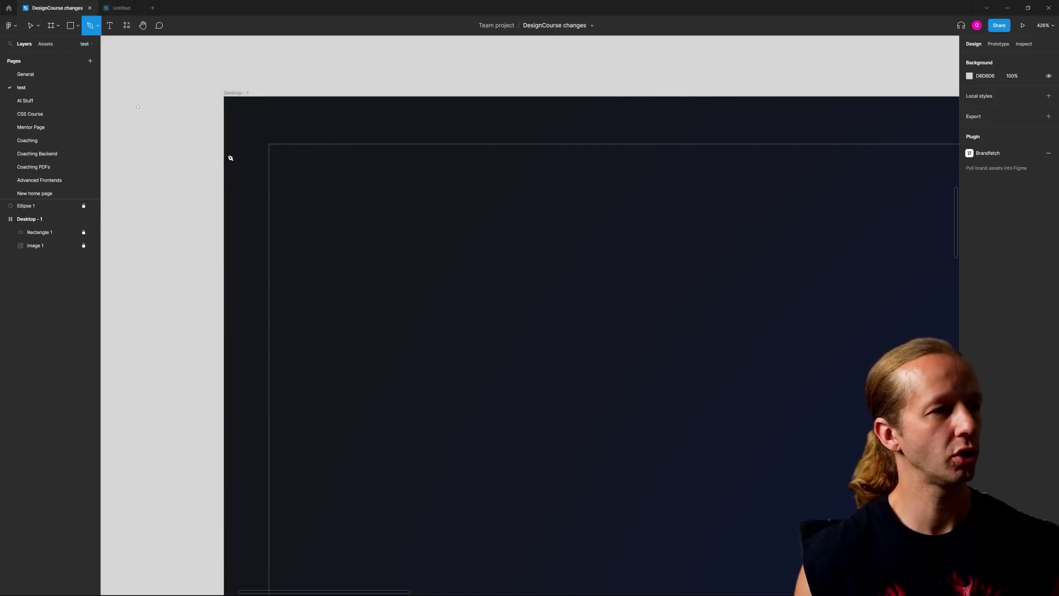
{"action": "left_click", "coordinate": [269, 145]}
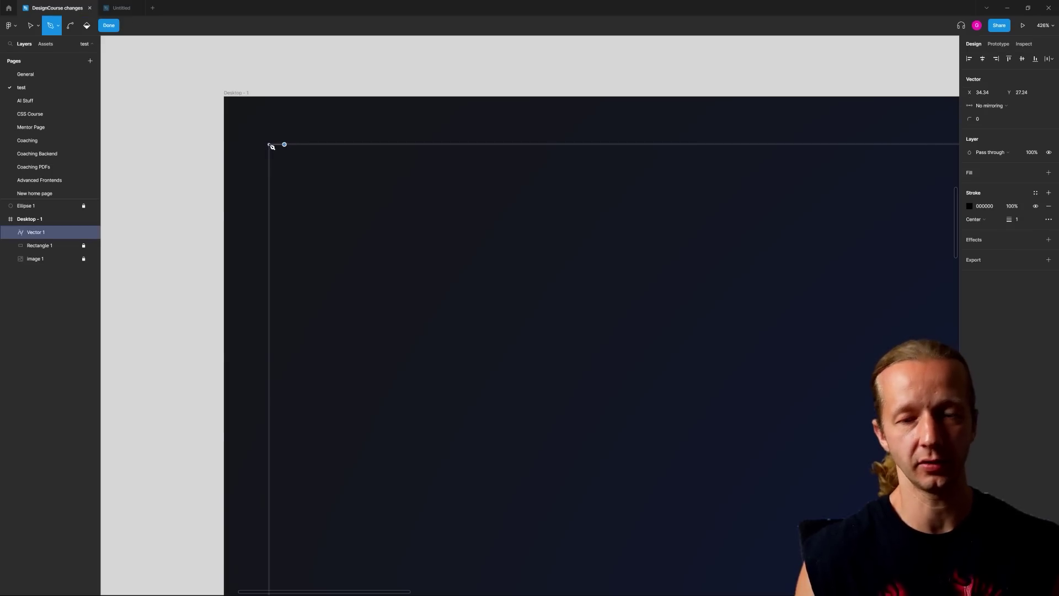
{"action": "left_click", "coordinate": [270, 145]}
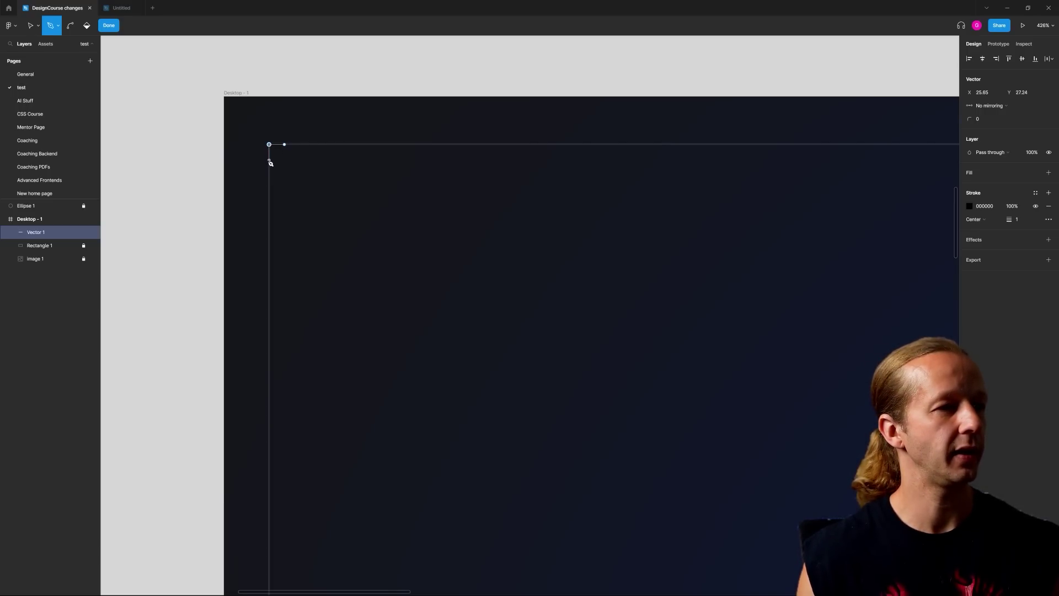
{"action": "key", "text": "Escape"}
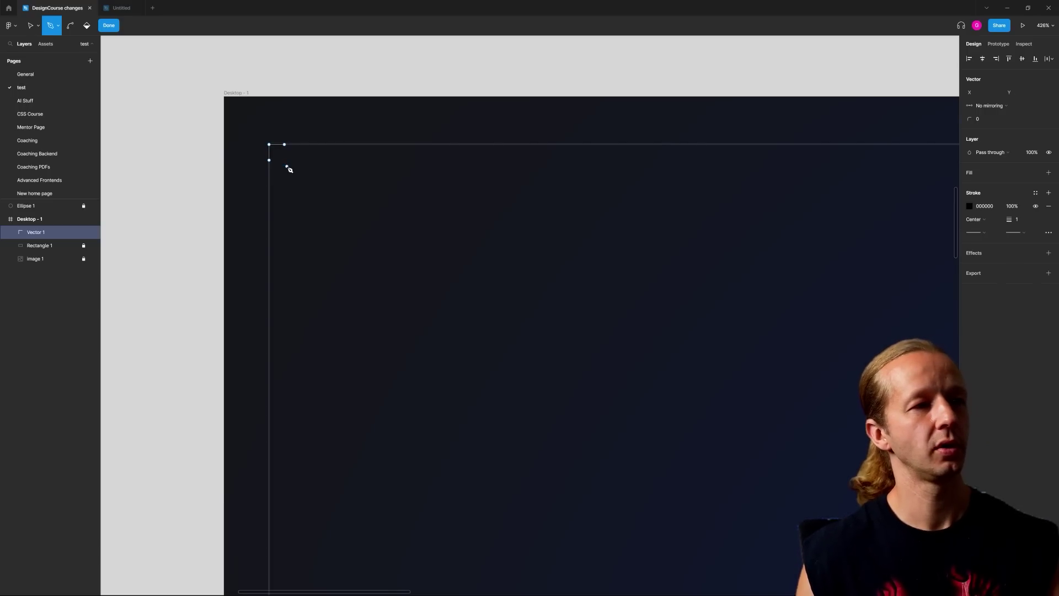
Set the corner bracket's stroke colour to white (FFFFFF) and finish editing the vector
{"action": "left_click", "coordinate": [970, 206]}
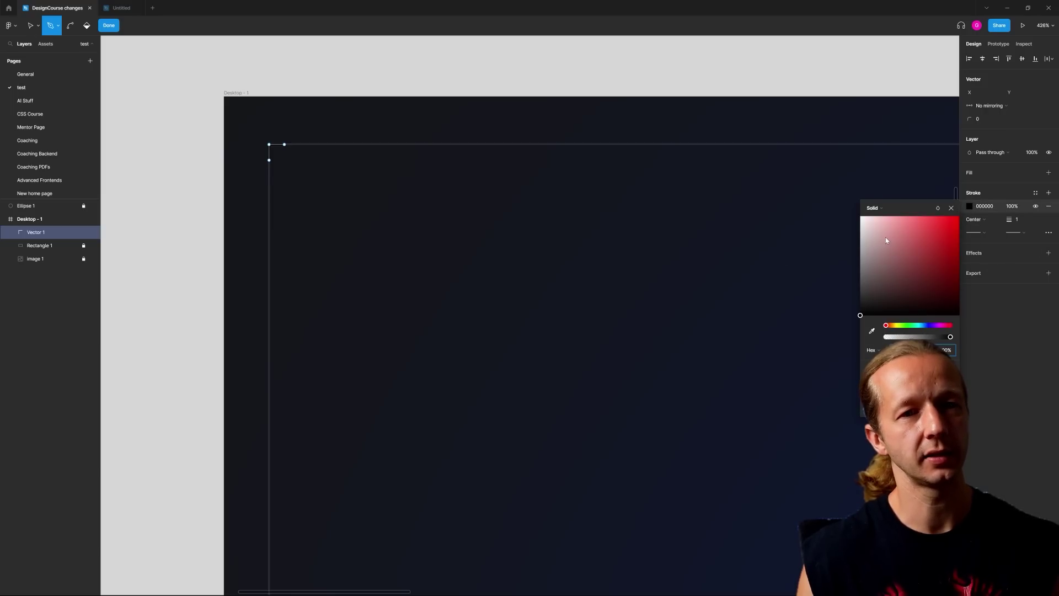
{"action": "left_click_drag", "start_coordinate": [886, 233], "coordinate": [856, 212]}
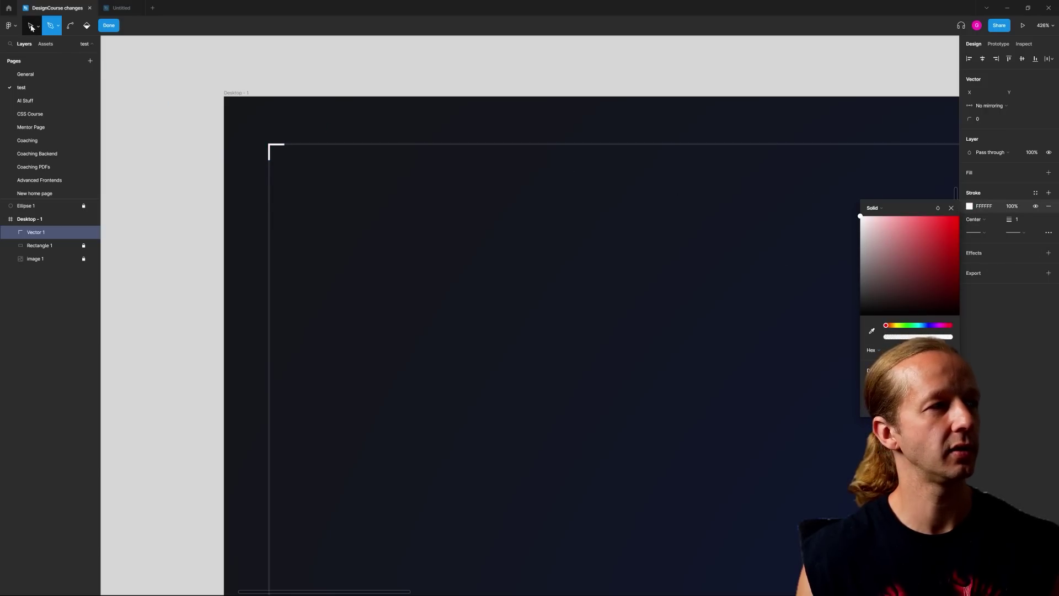
{"action": "key", "text": "v"}
{"action": "key", "text": "Escape"}
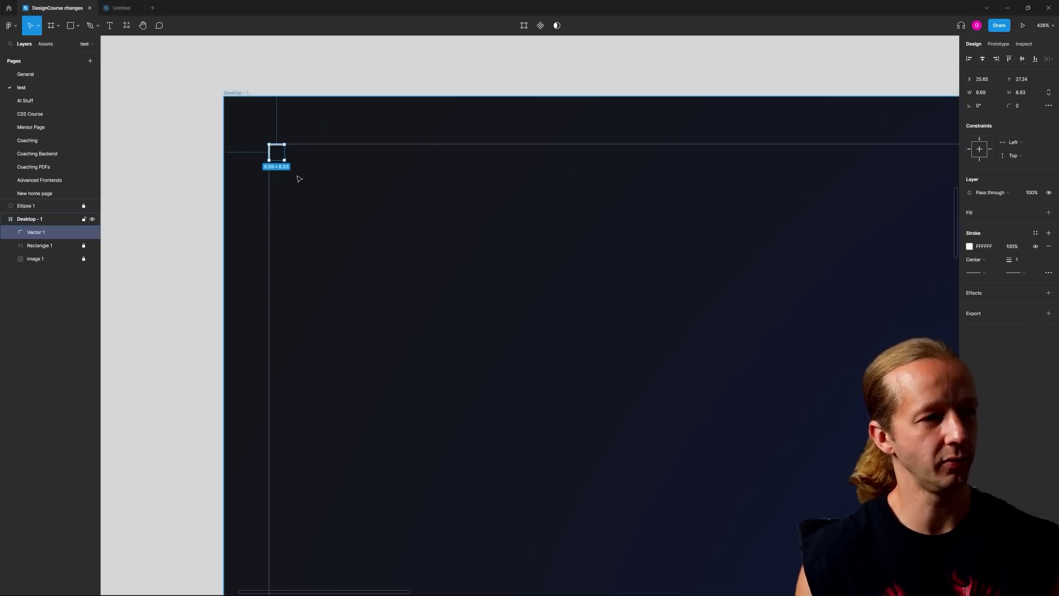
{"action": "key", "text": "Escape"}
{"action": "key", "text": "shift+1"}
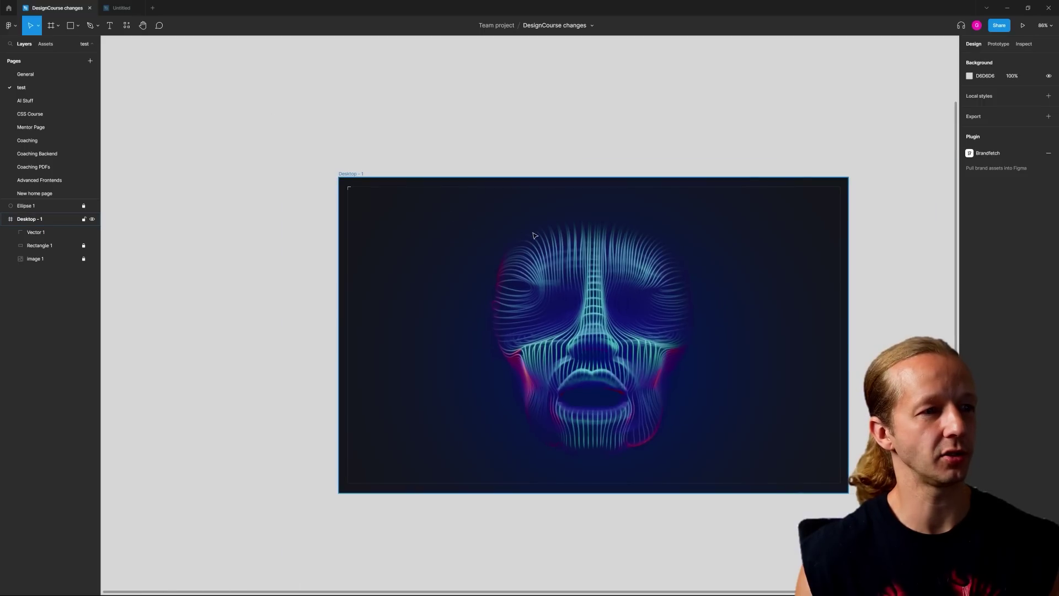
Extend the end points of the corner bracket's arms so it is about 9.4 × 10.4
{"action": "scroll", "coordinate": [347, 193], "scroll_direction": "up", "scroll_amount": 10}
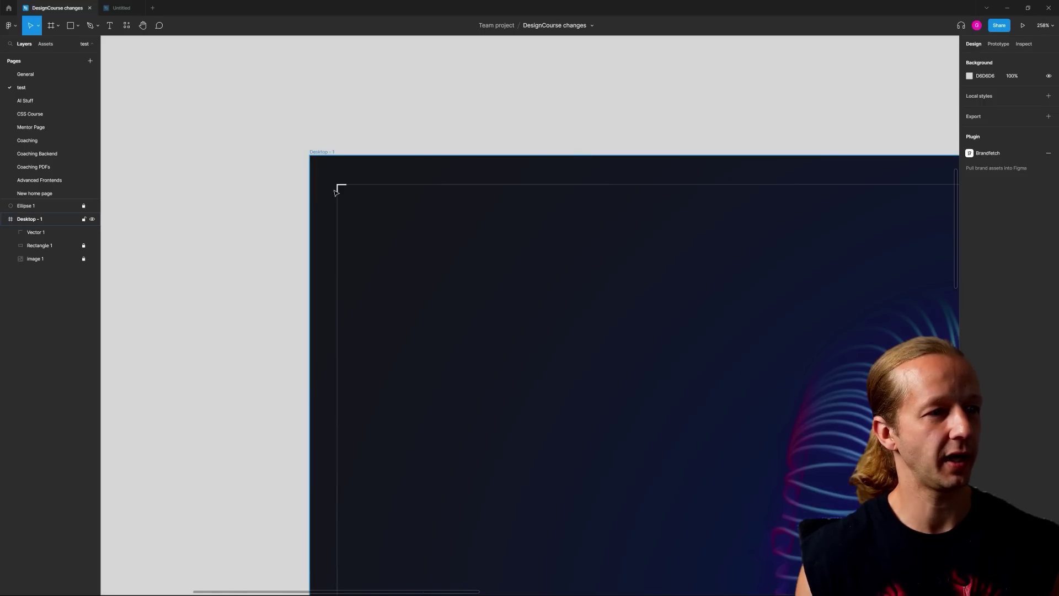
{"action": "left_click", "coordinate": [342, 194]}
{"action": "key", "text": "Return"}
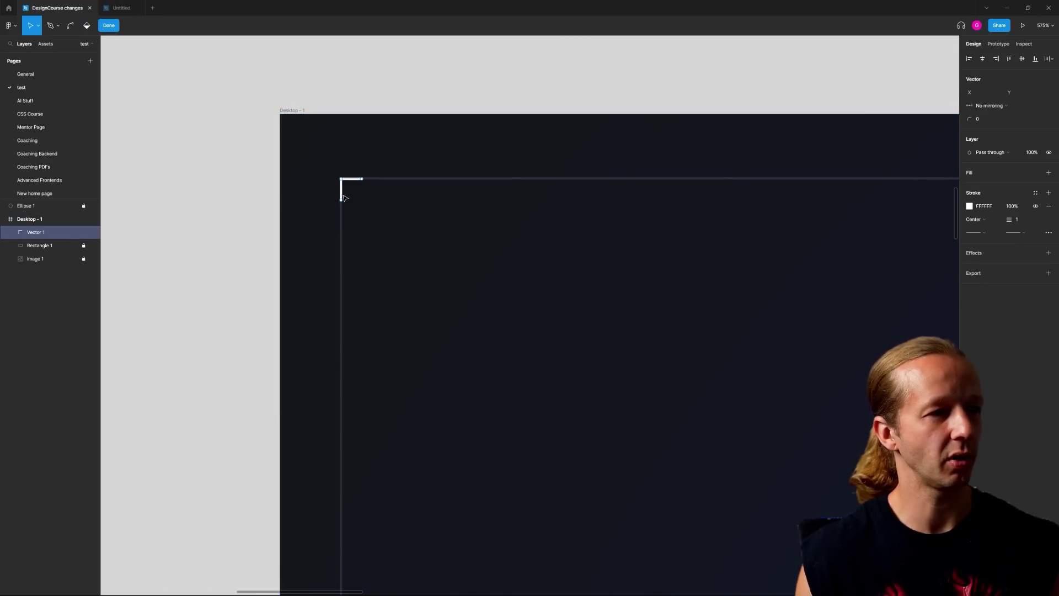
{"action": "left_click", "coordinate": [341, 201]}
{"action": "left_click", "coordinate": [341, 190]}
{"action": "left_click", "coordinate": [363, 179]}
{"action": "left_click", "coordinate": [333, 182]}
{"action": "key", "text": "Escape"}
{"action": "key", "text": "Escape"}
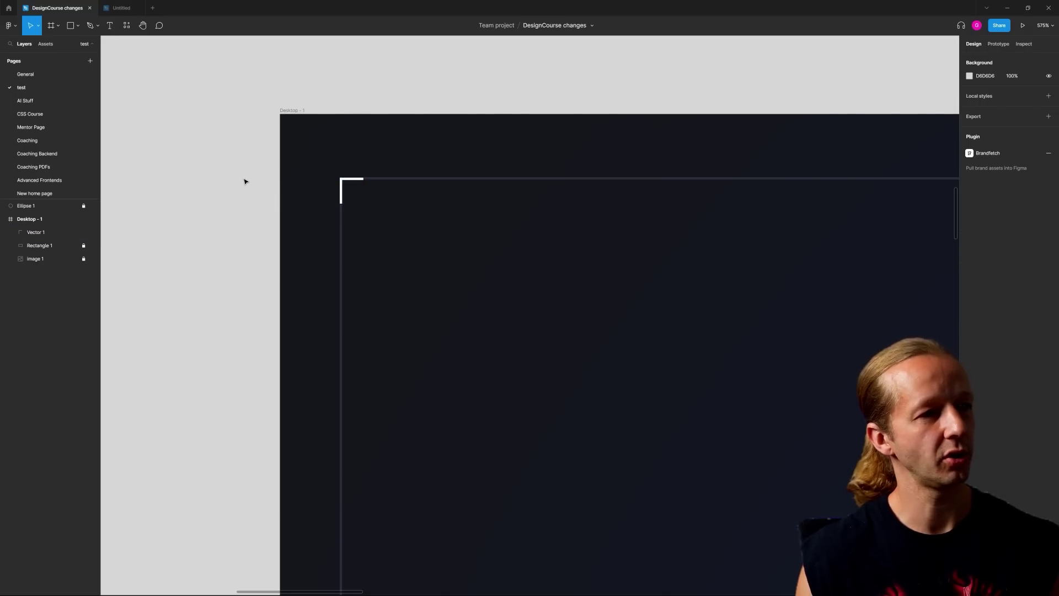
Duplicate the corner bracket straight down to the rectangle's bottom-left corner
{"action": "left_click", "coordinate": [356, 184]}
{"action": "scroll", "coordinate": [443, 211], "scroll_direction": "down", "scroll_amount": 10}
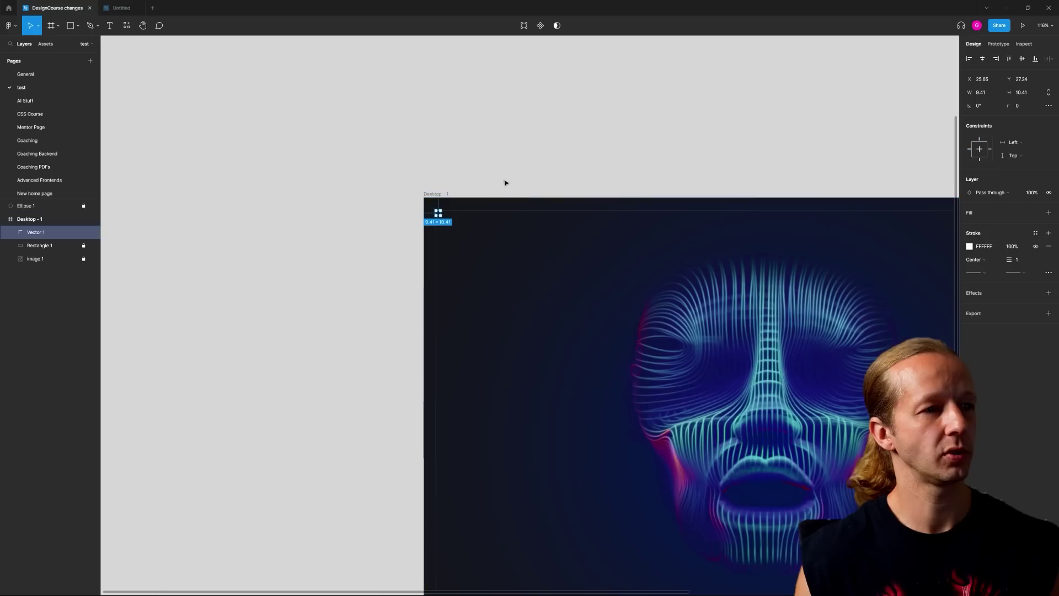
{"action": "scroll", "coordinate": [324, 186], "scroll_direction": "up", "scroll_amount": 5}
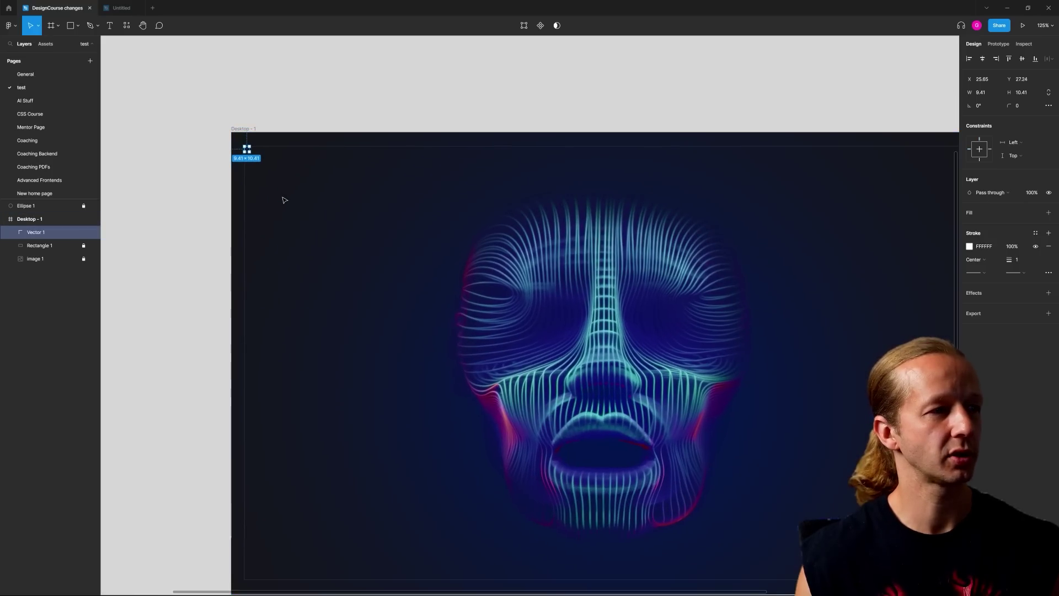
{"action": "left_click_drag", "start_coordinate": [249, 153], "coordinate": [250, 580]}
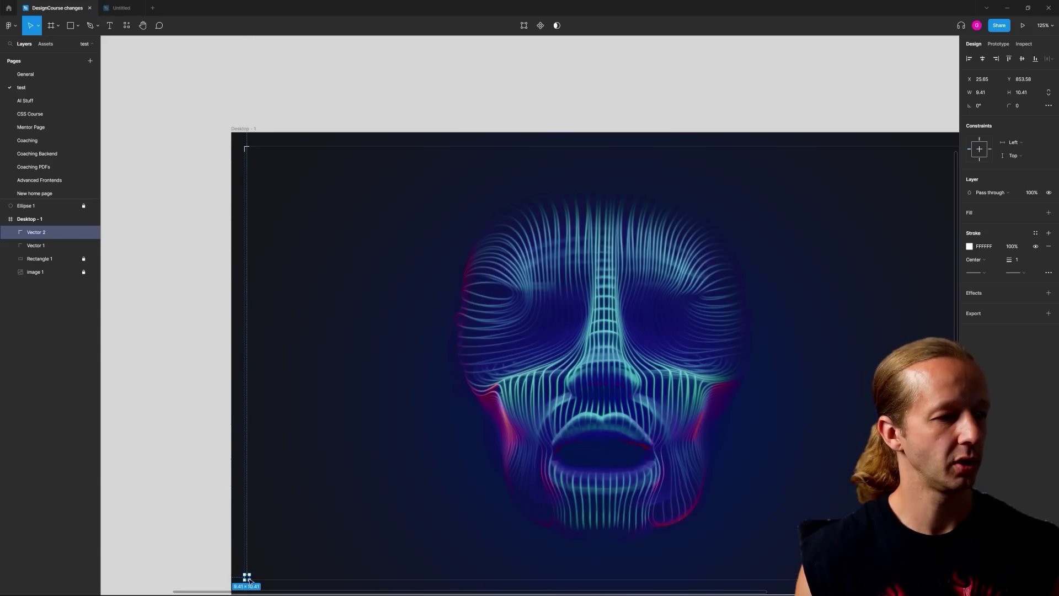
Rotate the bottom-left bracket 90° so its arms follow the rectangle's corner
{"action": "scroll", "coordinate": [298, 475], "scroll_direction": "down", "scroll_amount": 5}
{"action": "scroll", "coordinate": [287, 360], "scroll_direction": "up", "scroll_amount": 10}
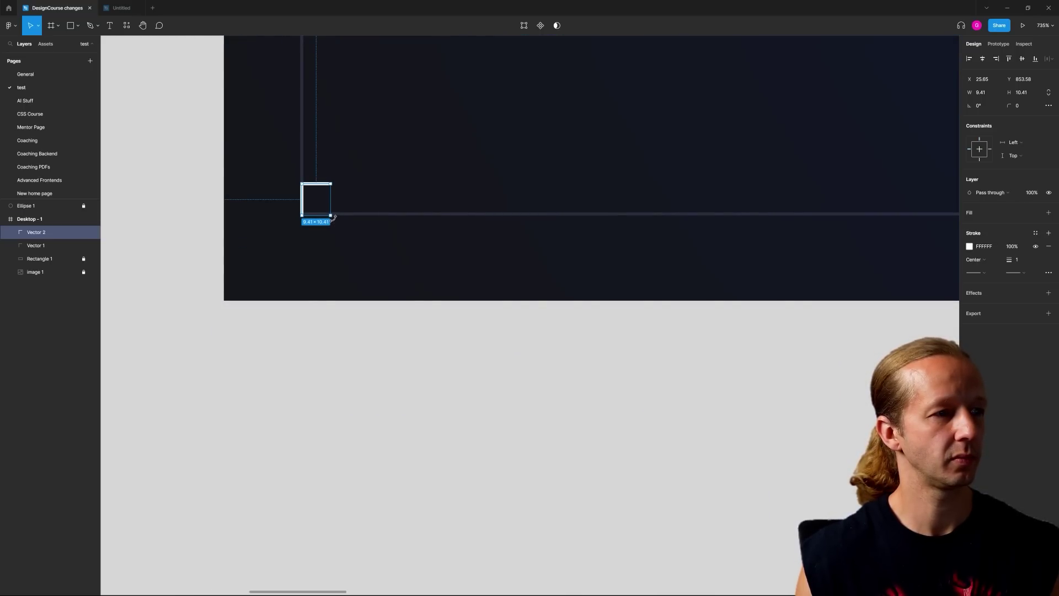
{"action": "mouse_move", "coordinate": [336, 177]}
{"action": "left_mouse_down"}
{"action": "mouse_move", "coordinate": [336, 168]}
{"action": "mouse_move", "coordinate": [338, 182]}
{"action": "left_mouse_up"}
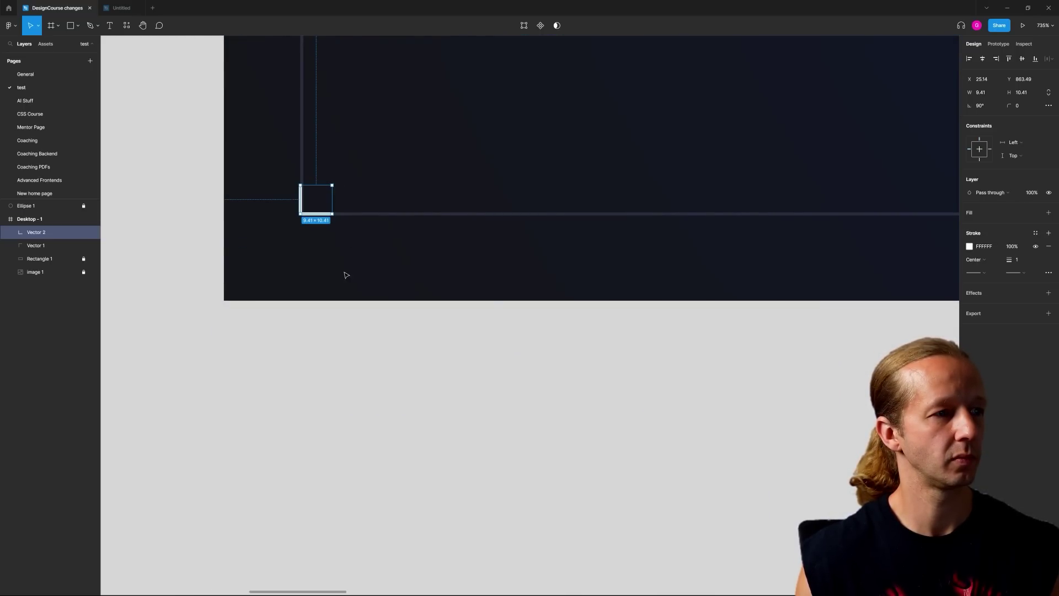
{"action": "left_click", "coordinate": [355, 249]}
{"action": "scroll", "coordinate": [345, 348], "scroll_direction": "down", "scroll_amount": 15}
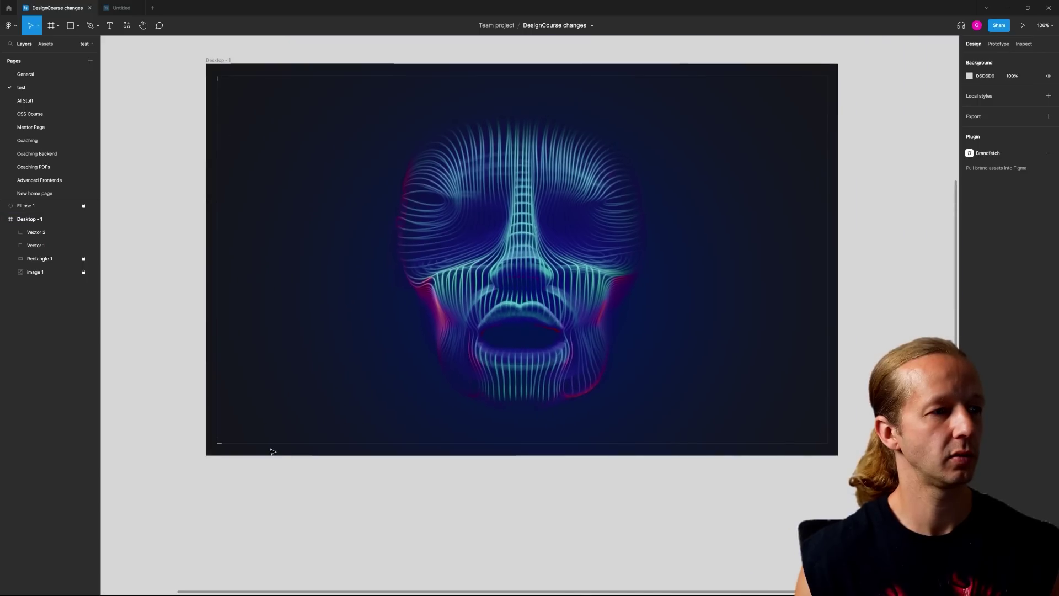
Duplicate the two left corner brackets onto the rectangle's right corners and flip the copies horizontally
{"action": "scroll", "coordinate": [275, 453], "scroll_direction": "down", "scroll_amount": 1}
{"action": "left_click", "coordinate": [220, 440]}
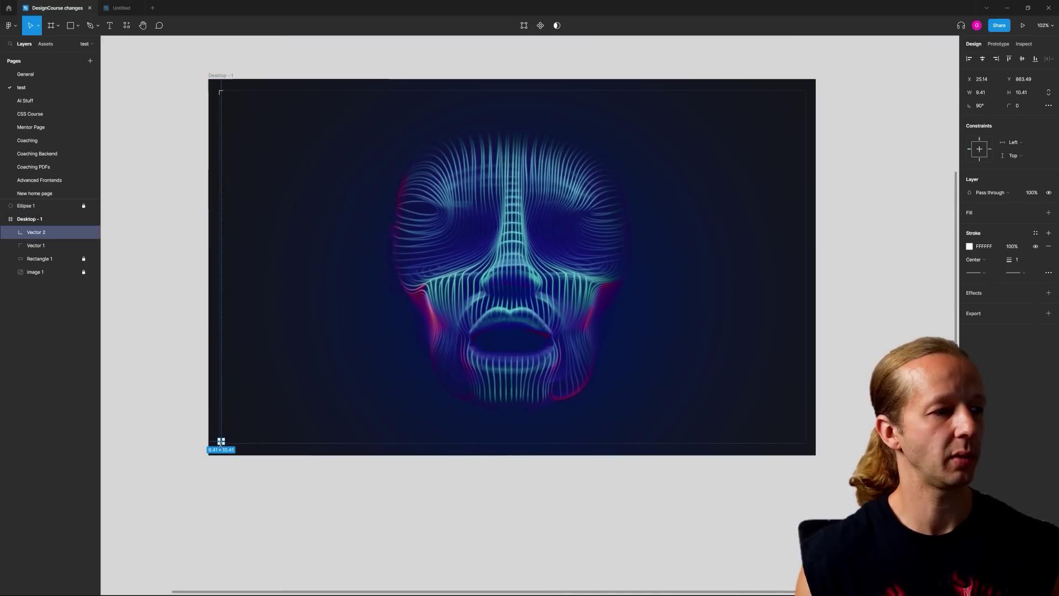
{"action": "left_click", "coordinate": [223, 93], "text": "shift"}
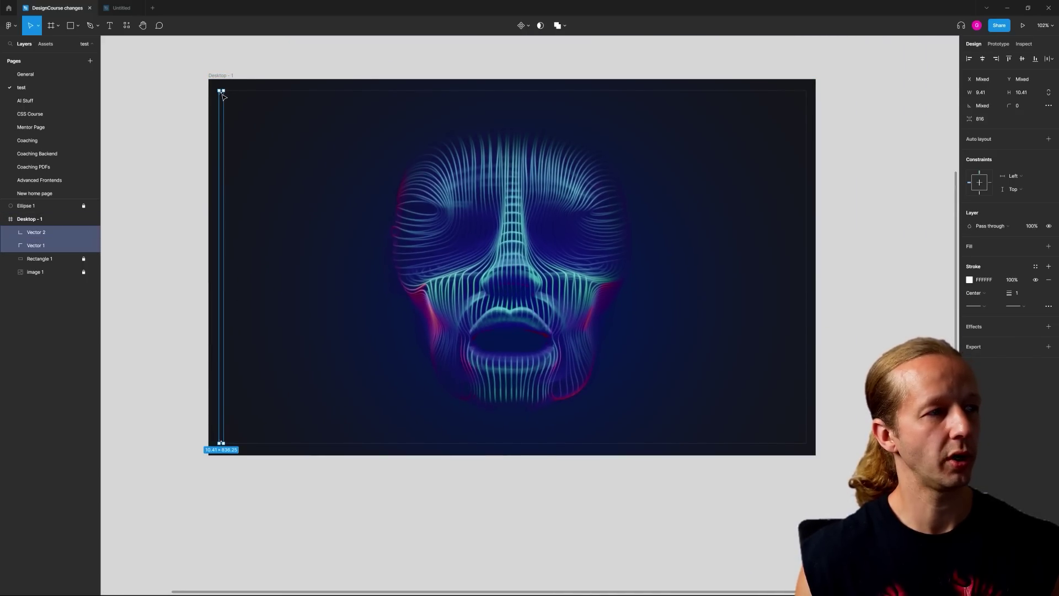
{"action": "left_click_drag", "start_coordinate": [223, 121], "coordinate": [805, 123]}
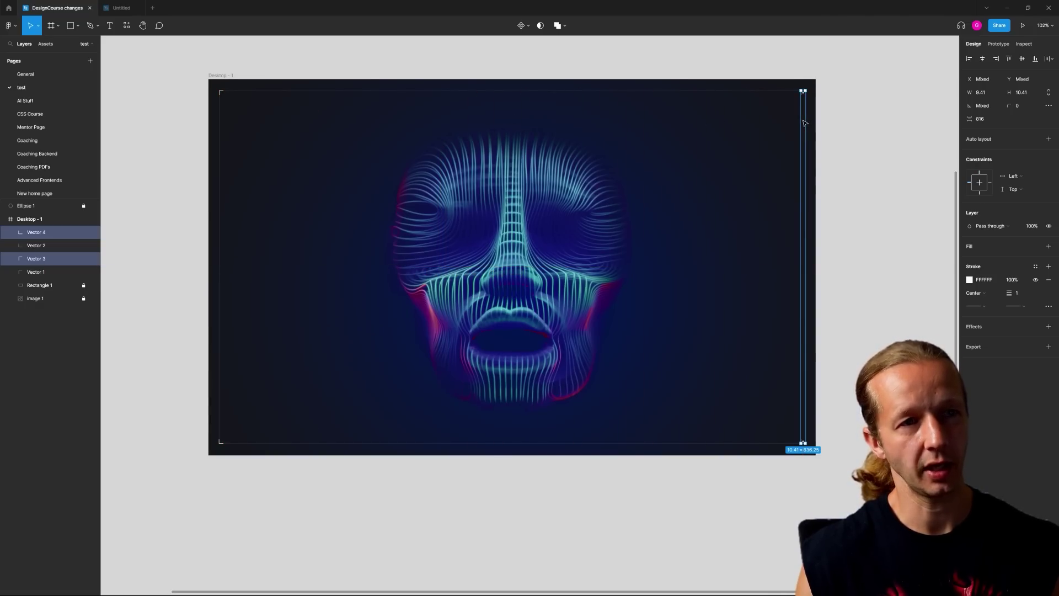
{"action": "right_click", "coordinate": [805, 111]}
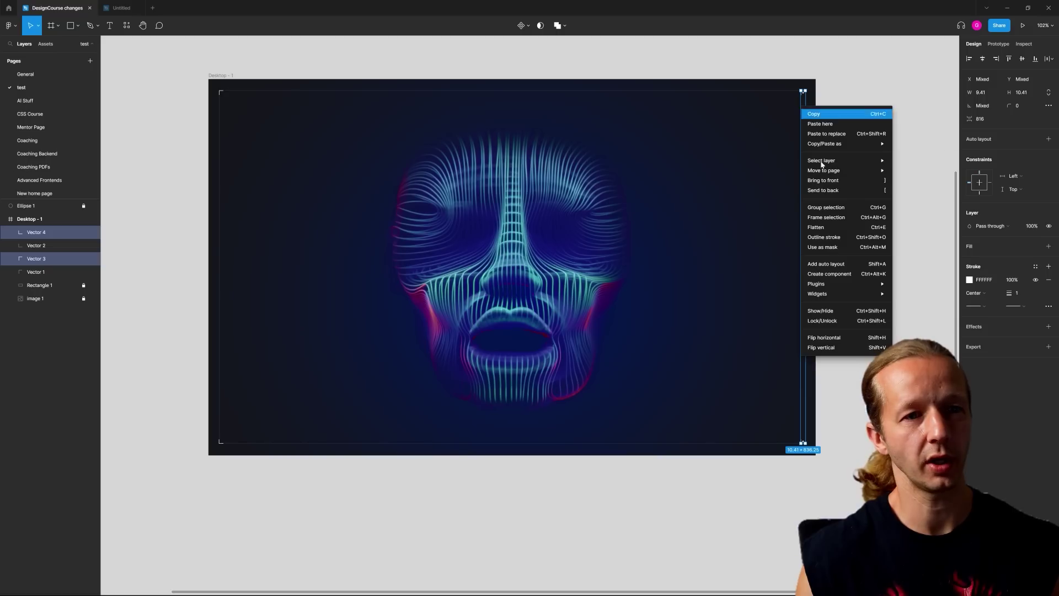
{"action": "left_click", "coordinate": [839, 348]}
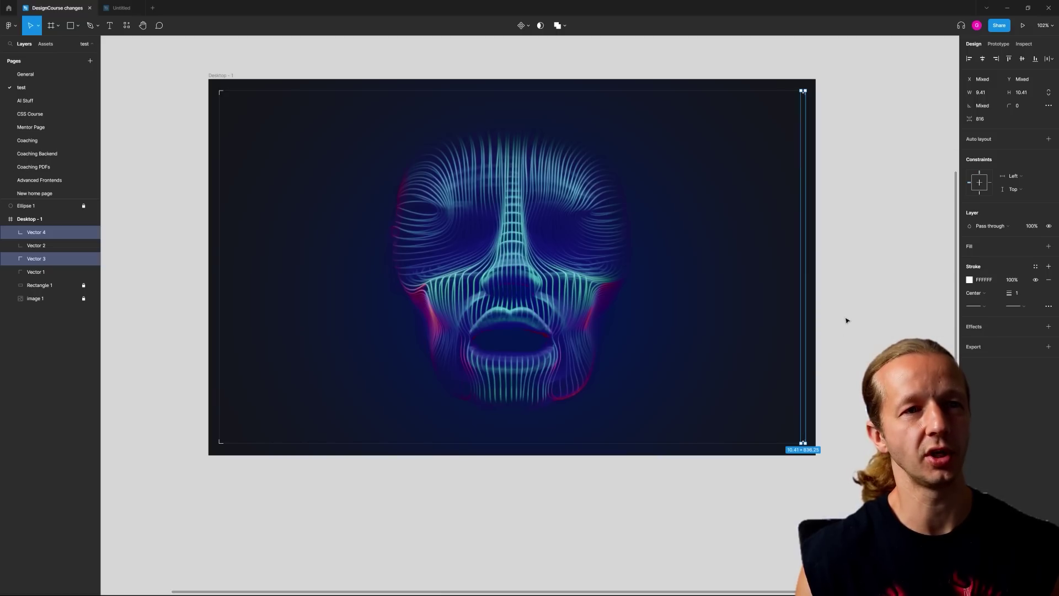
Select all four white corner brackets of the outline and group them together
{"action": "left_click", "coordinate": [223, 98], "text": "shift"}
{"action": "scroll", "coordinate": [228, 458], "scroll_direction": "up", "scroll_amount": 5}
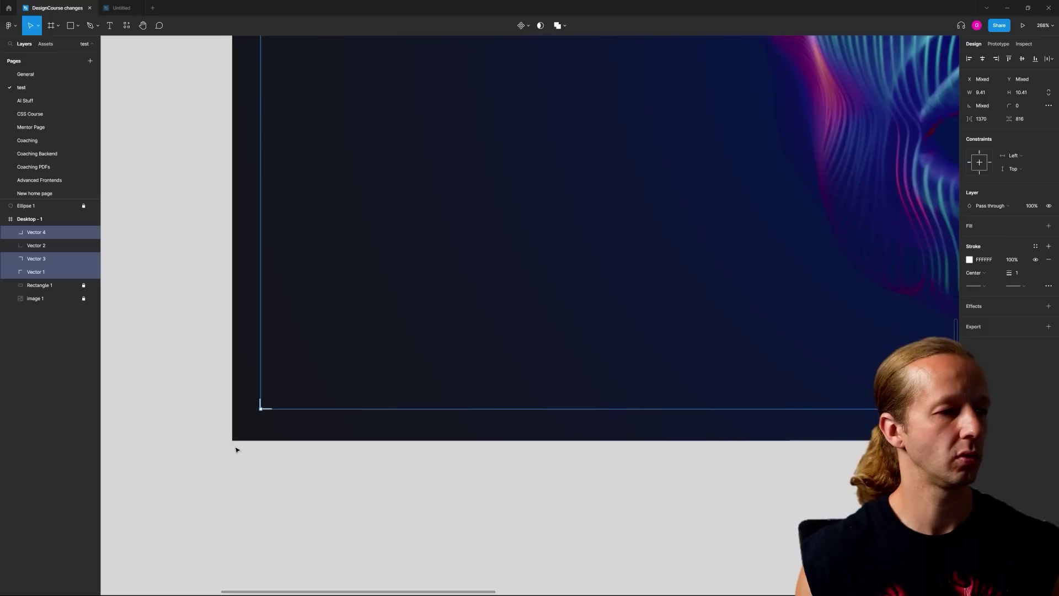
{"action": "scroll", "coordinate": [237, 447], "scroll_direction": "up", "scroll_amount": 5}
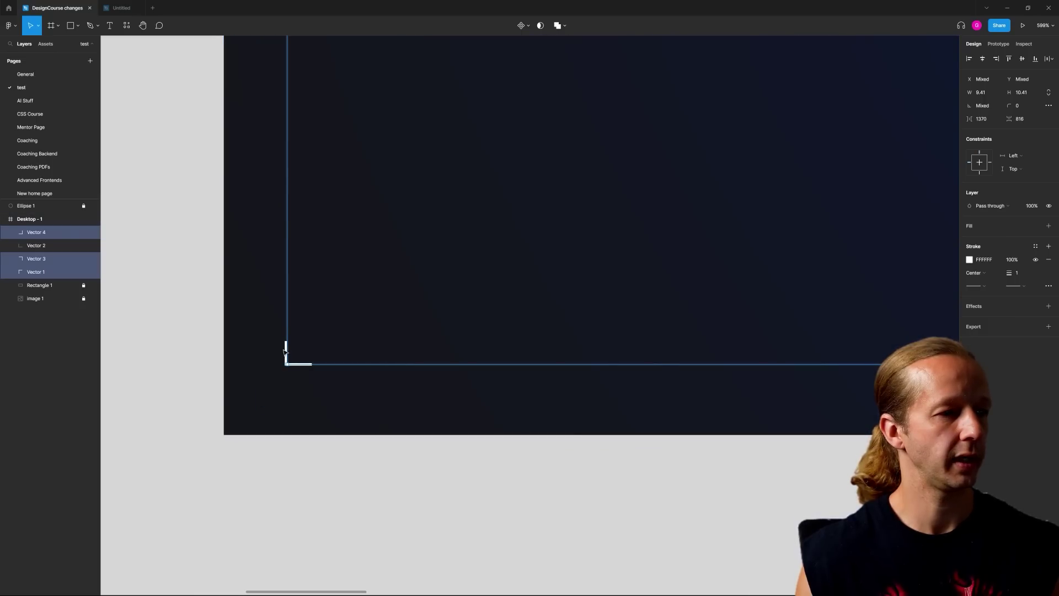
{"action": "left_click", "coordinate": [287, 353], "text": "shift"}
{"action": "scroll", "coordinate": [333, 298], "scroll_direction": "down", "scroll_amount": 10}
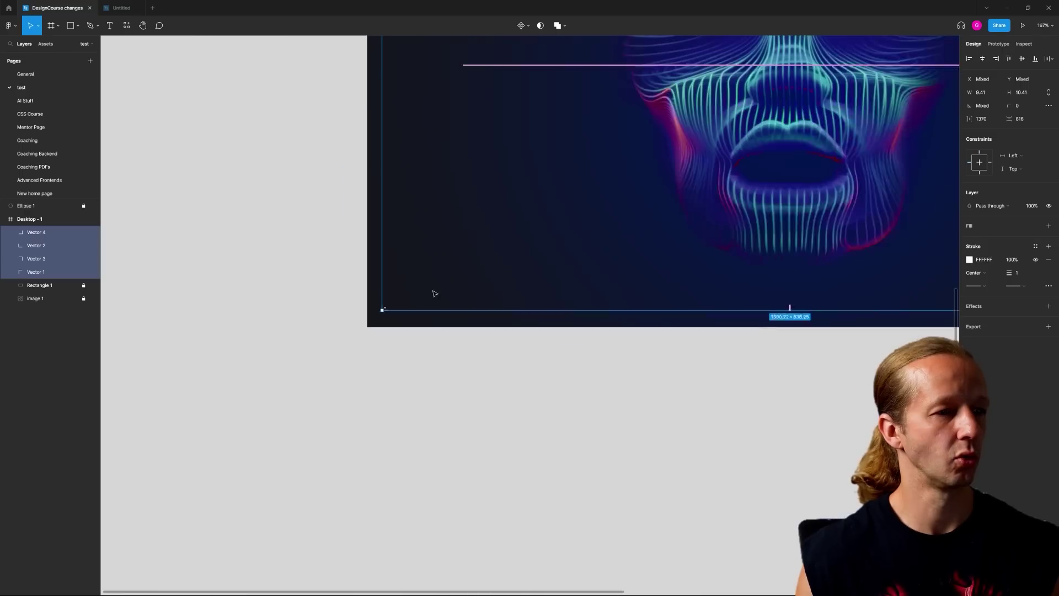
{"action": "key", "text": "ctrl+g"}
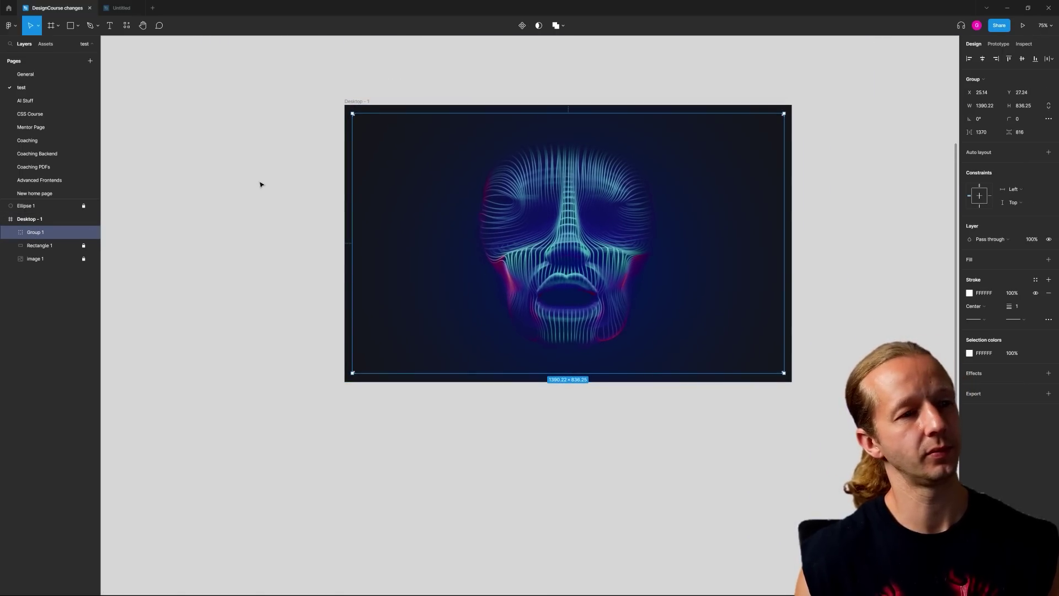
{"action": "left_click", "coordinate": [283, 177]}
{"action": "left_click_drag", "start_coordinate": [326, 181], "coordinate": [252, 195]}
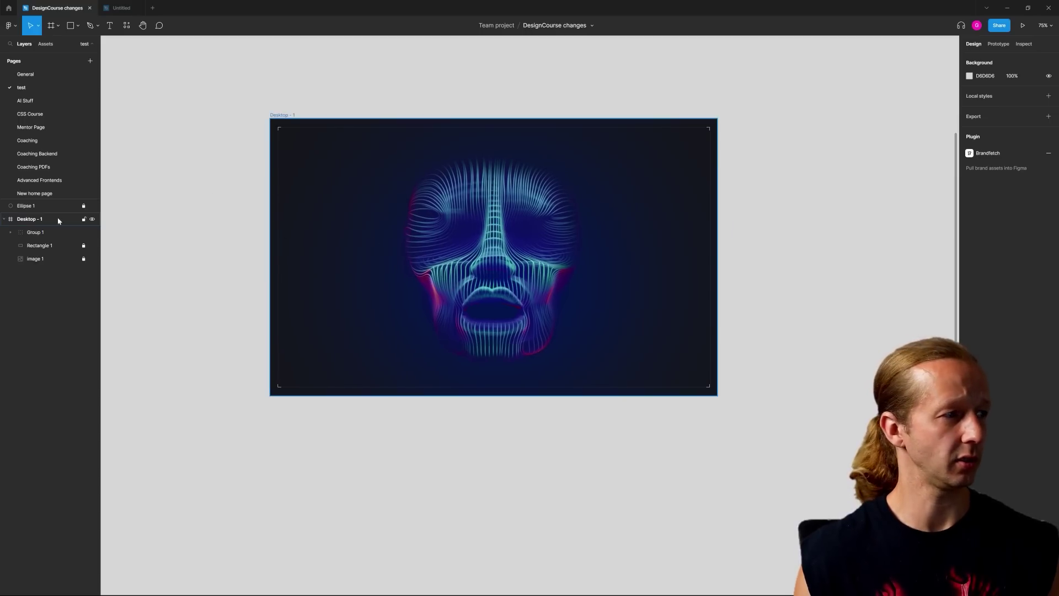
Move the locked Ellipse 1 layer into the Desktop - 1 frame, directly beneath the bracket group
{"action": "left_click", "coordinate": [26, 206]}
{"action": "left_click_drag", "start_coordinate": [28, 217], "coordinate": [36, 239]}
{"action": "left_click", "coordinate": [186, 225]}
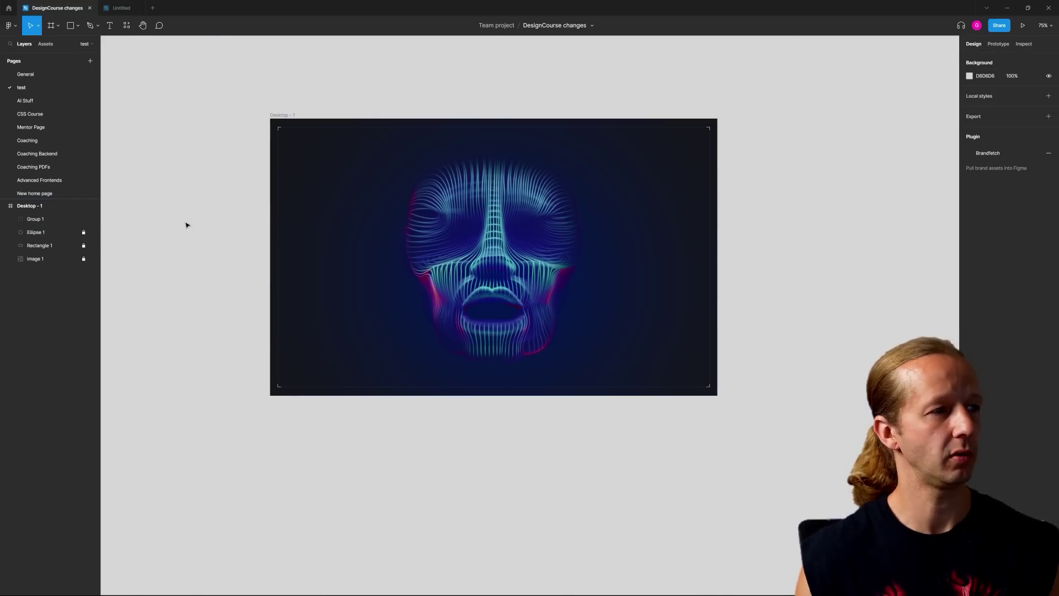
Add the text SYNTHETICNOW inside the outline near the frame's upper-left corner, at about X 95, Y 70
{"action": "scroll", "coordinate": [307, 201], "scroll_direction": "up", "scroll_amount": 5}
{"action": "scroll", "coordinate": [306, 202], "scroll_direction": "down", "scroll_amount": 5}
{"action": "scroll", "coordinate": [341, 118], "scroll_direction": "up", "scroll_amount": 5}
{"action": "key", "text": "t"}
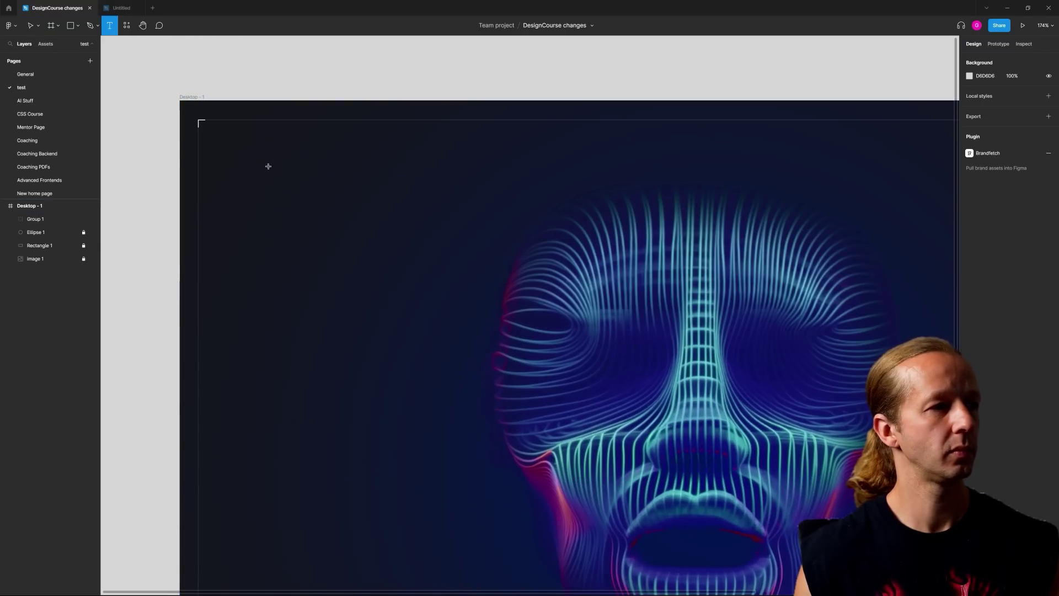
{"action": "left_click", "coordinate": [248, 155]}
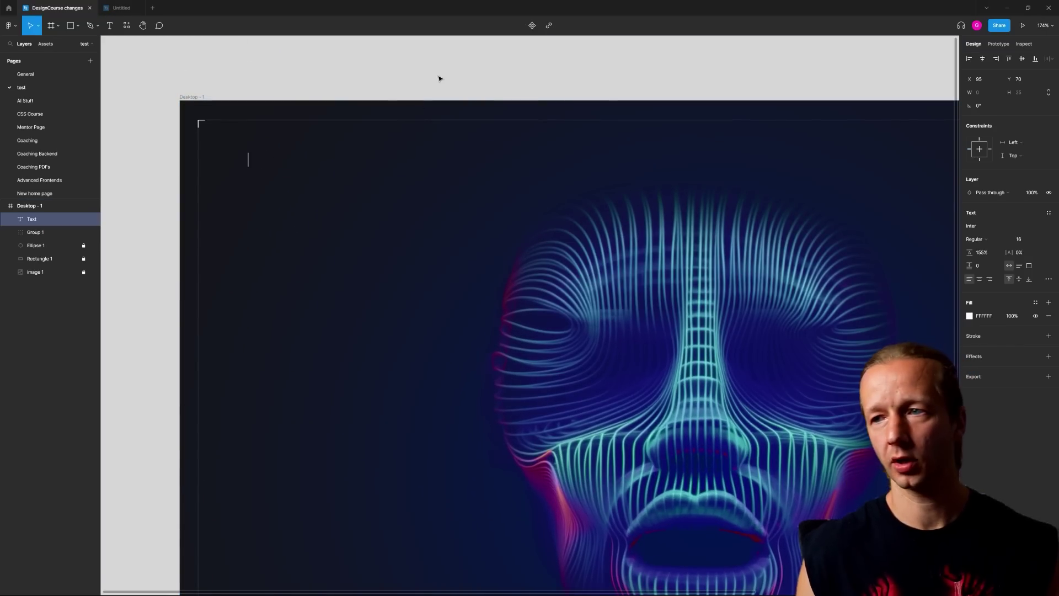
{"action": "type", "text": "SYNTHETICNOW"}
{"action": "key", "text": "Escape"}
Change the SYNTHETICNOW text's font to Bebas Kai and its size to 20
{"action": "type", "text": "Bebas Kai"}
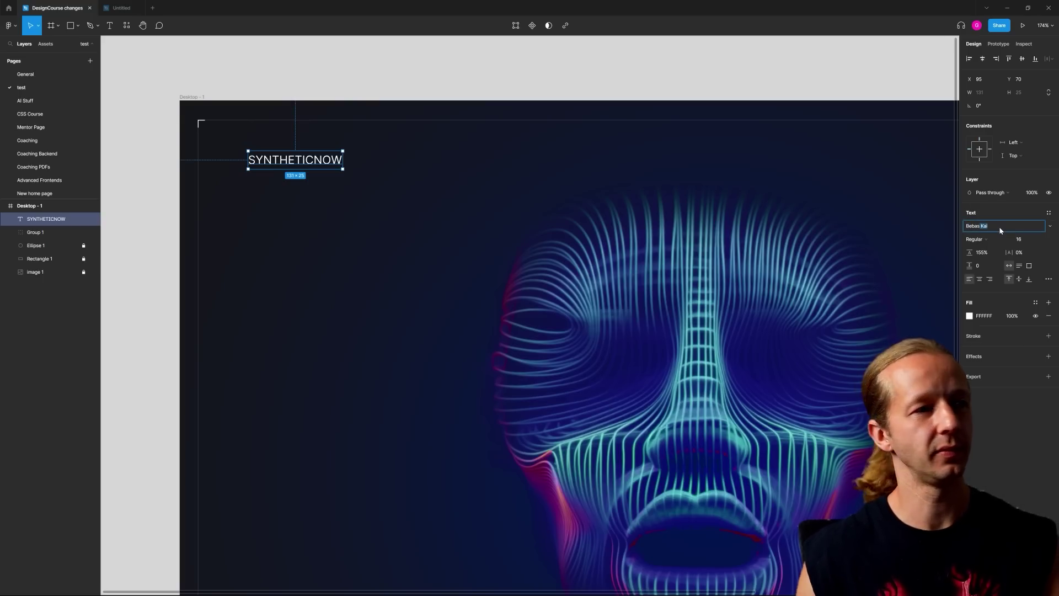
{"action": "key", "text": "Return"}
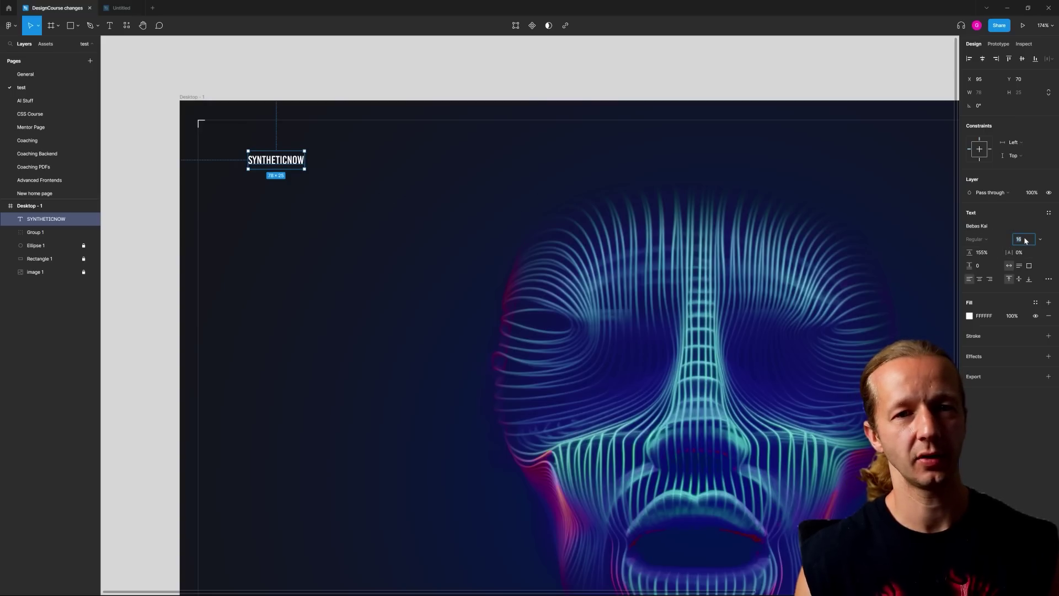
{"action": "type", "text": "20"}
{"action": "key", "text": "Return"}
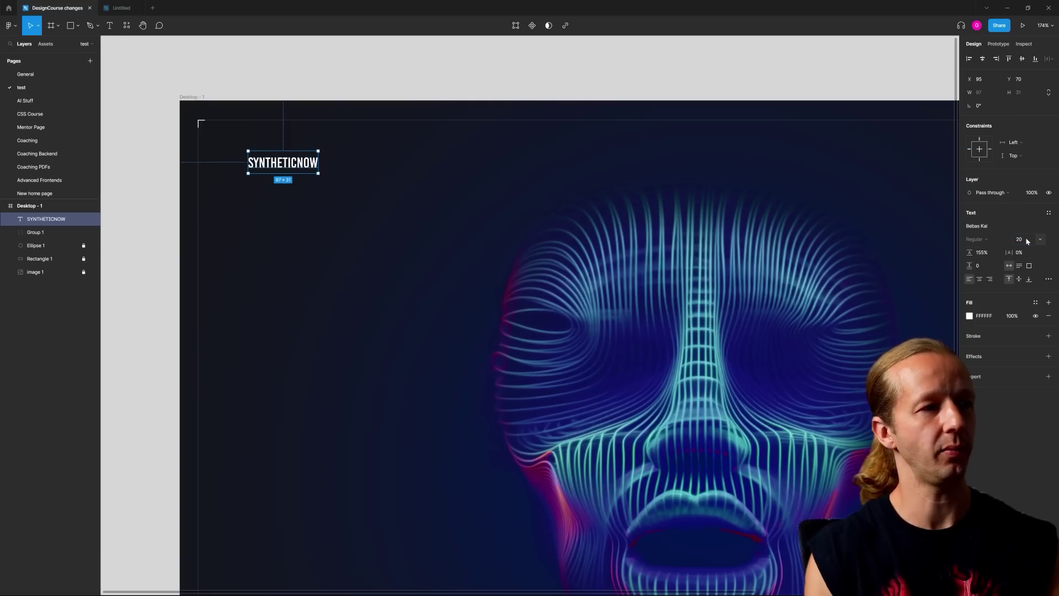
{"action": "left_click", "coordinate": [532, 89]}
{"action": "scroll", "coordinate": [527, 87], "scroll_direction": "down", "scroll_amount": 5}
{"action": "scroll", "coordinate": [433, 125], "scroll_direction": "up", "scroll_amount": 4}
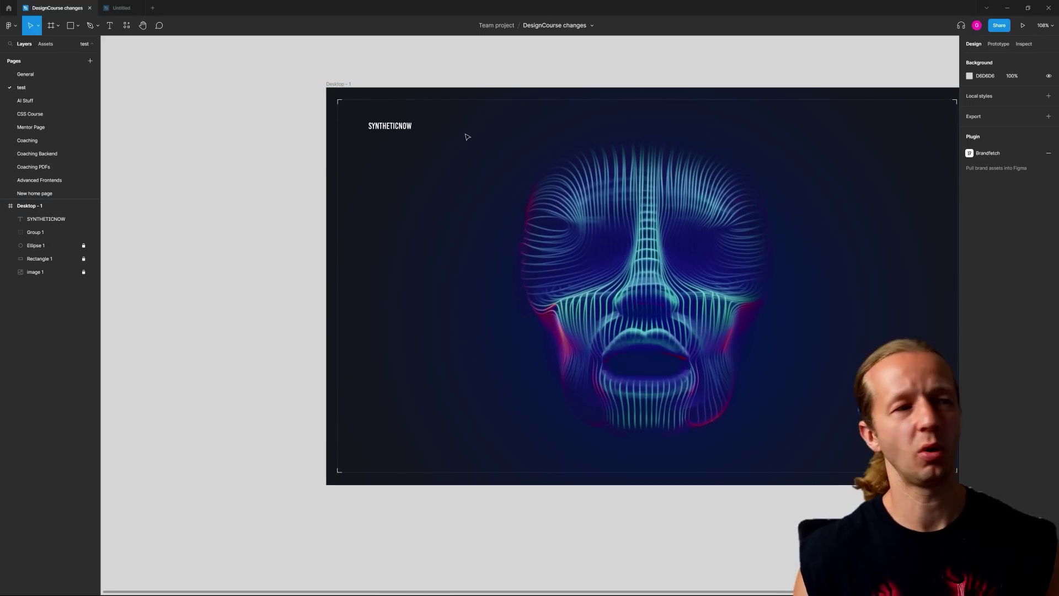
{"action": "scroll", "coordinate": [485, 139], "scroll_direction": "right", "scroll_amount": 4}
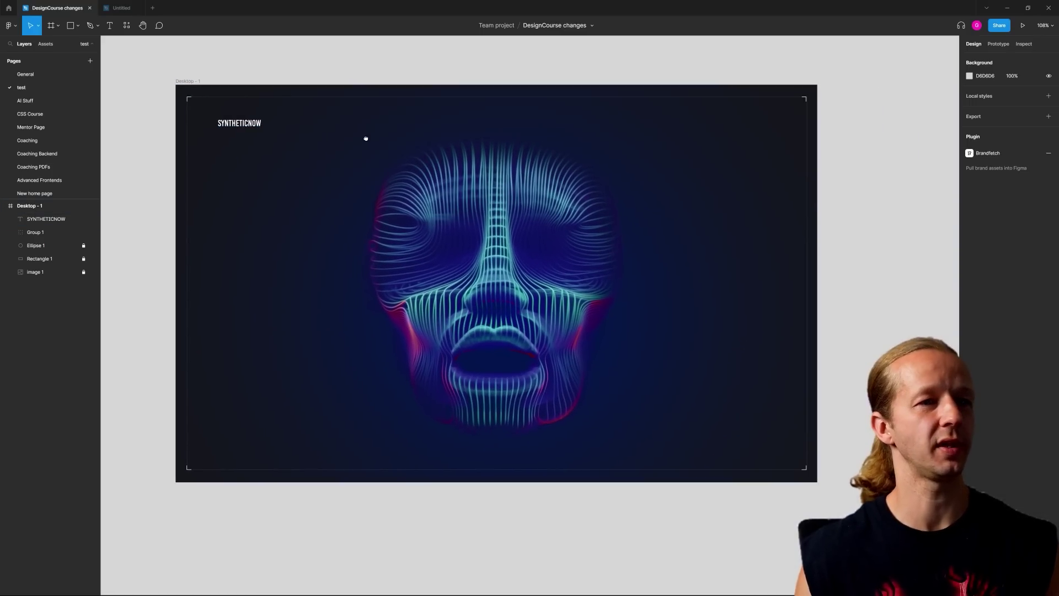
Increase the SYNTHETICNOW text's font size to 22
{"action": "left_click", "coordinate": [291, 131]}
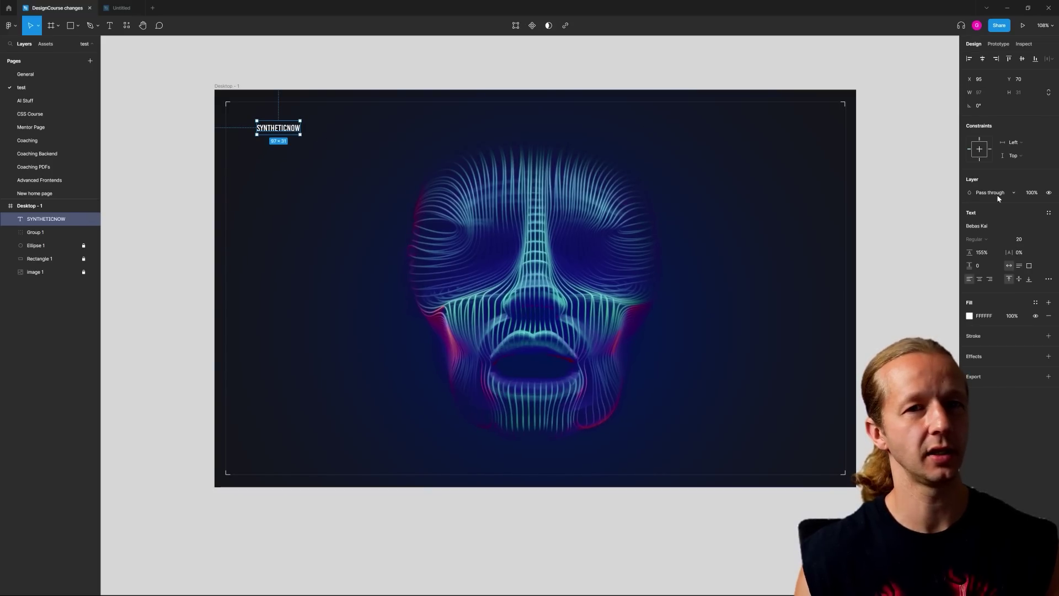
{"action": "left_click", "coordinate": [1025, 240]}
{"action": "type", "text": "24"}
{"action": "key", "text": "Return"}
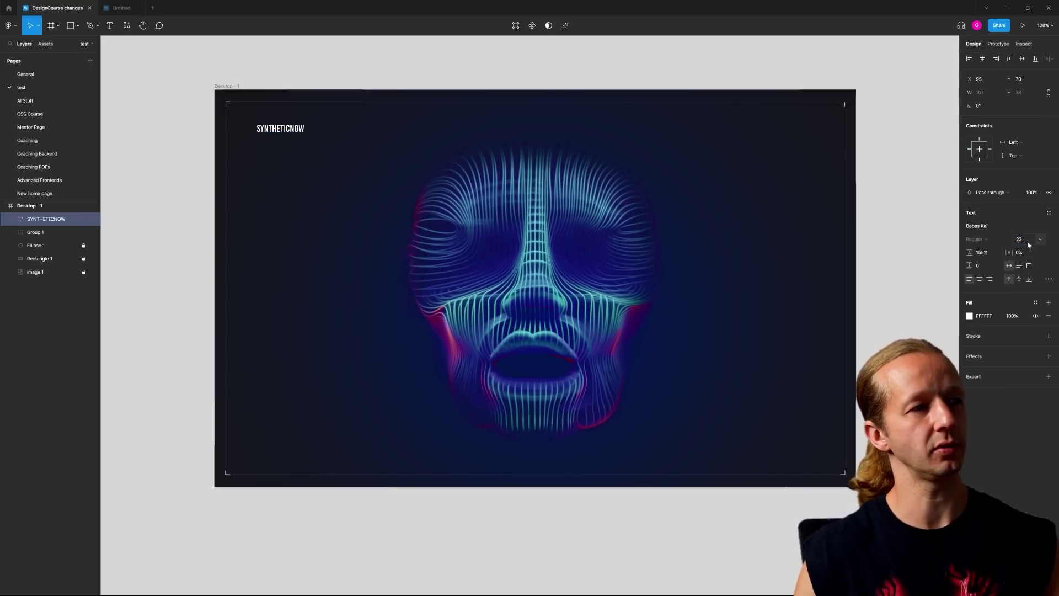
{"action": "left_click", "coordinate": [908, 211]}
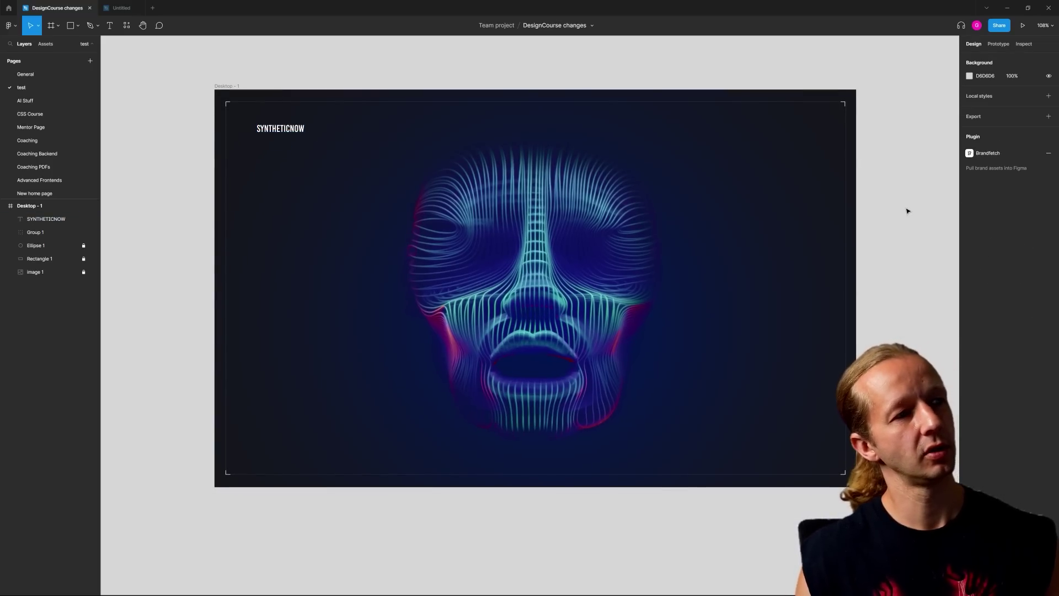
{"action": "left_click", "coordinate": [279, 135]}
{"action": "left_click", "coordinate": [203, 105]}
Draw a horizontal line 107 long on the outline's top edge, directly above SYNTHETICNOW and matching its width
{"action": "scroll", "coordinate": [203, 104], "scroll_direction": "up", "scroll_amount": 10}
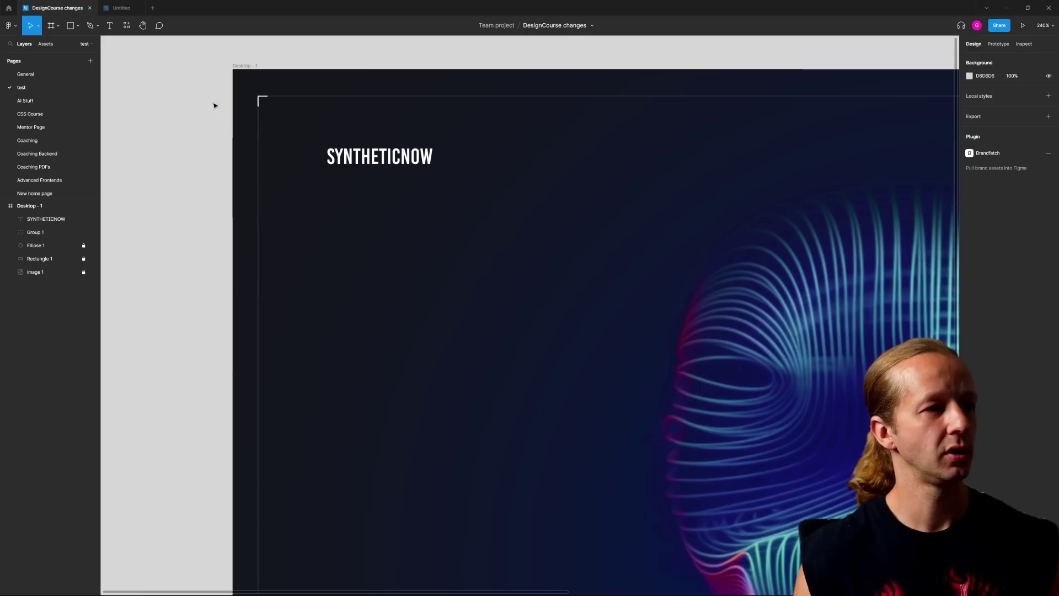
{"action": "left_click_drag", "start_coordinate": [432, 137], "coordinate": [397, 159]}
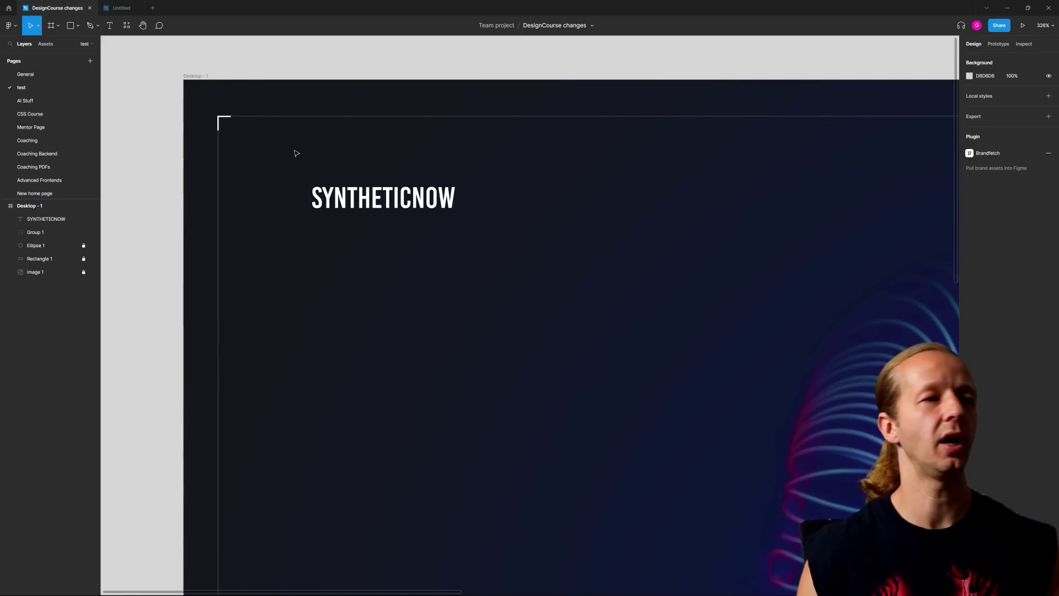
{"action": "left_click", "coordinate": [70, 25]}
{"action": "left_click", "coordinate": [77, 26]}
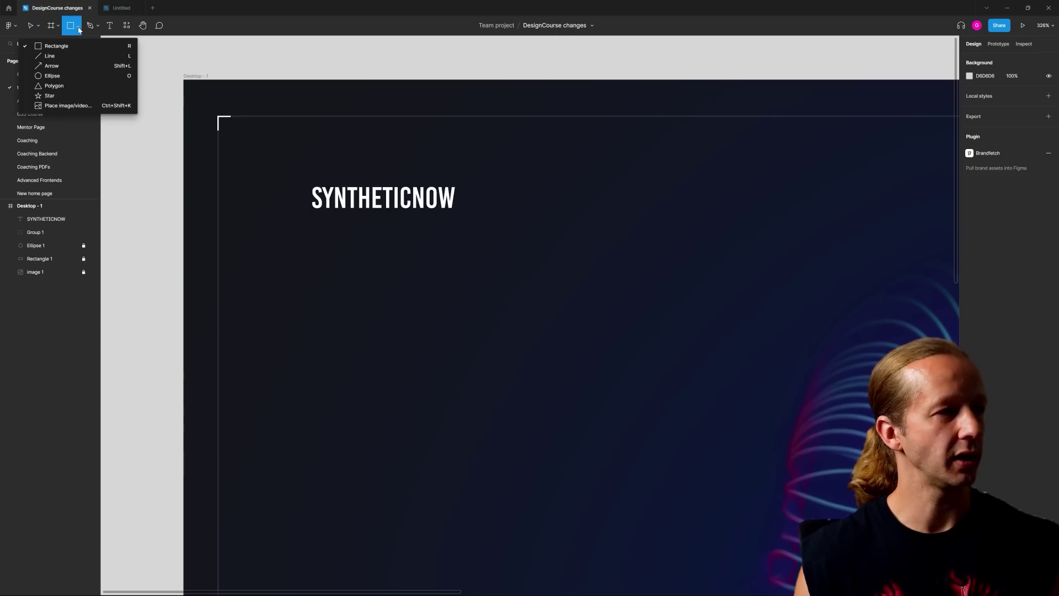
{"action": "left_click", "coordinate": [55, 58]}
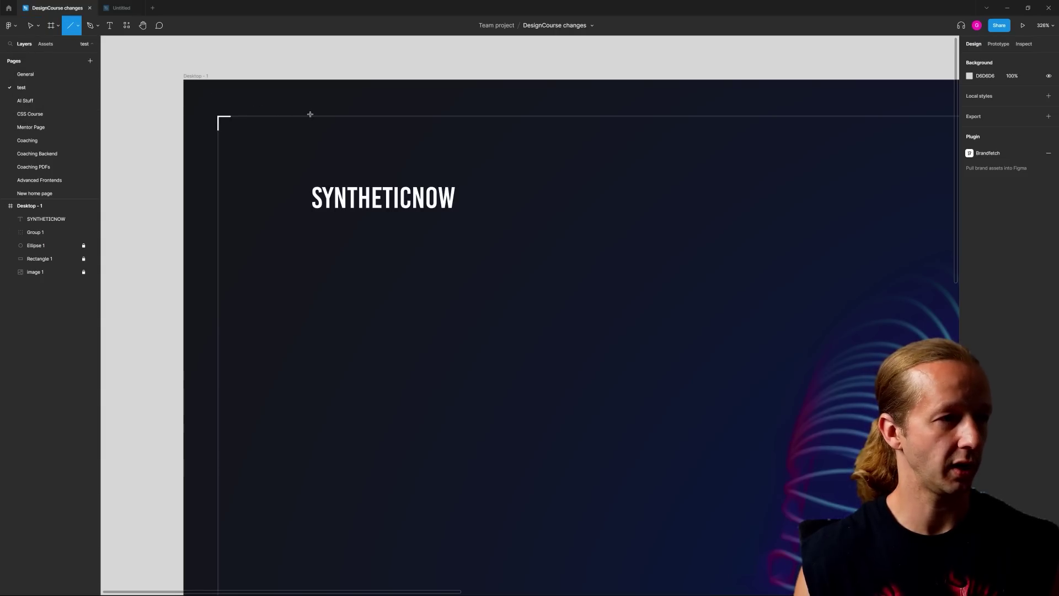
{"action": "mouse_move", "coordinate": [312, 116]}
{"action": "left_mouse_down"}
{"action": "mouse_move", "coordinate": [465, 122]}
{"action": "mouse_move", "coordinate": [457, 126]}
{"action": "left_mouse_up"}
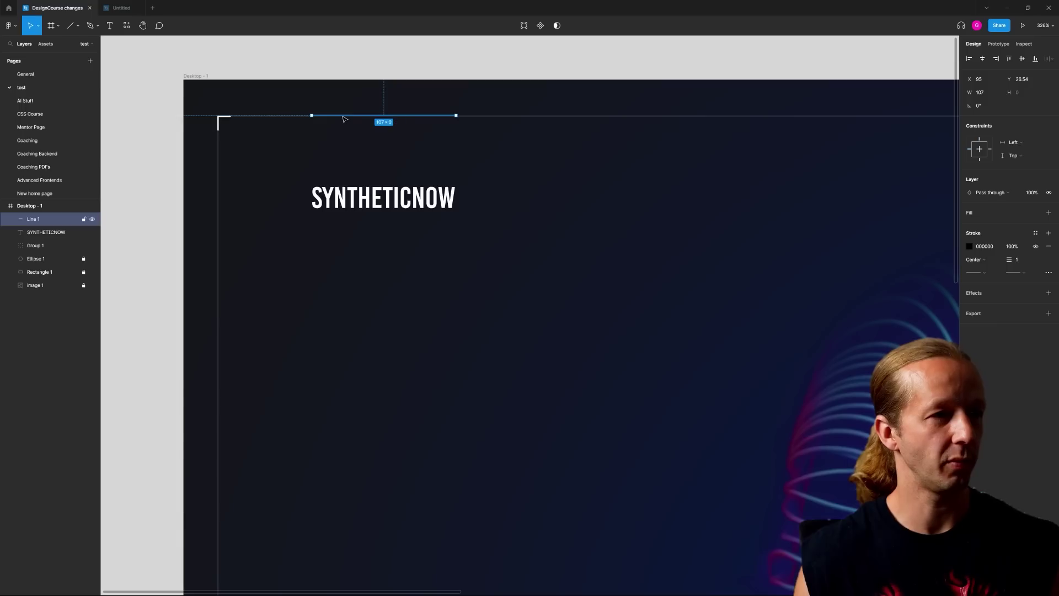
{"action": "left_click", "coordinate": [399, 60]}
Set the line's stroke color to white (FFFFFF) and lower it to Y 27.54 on the outline
{"action": "left_click", "coordinate": [387, 119]}
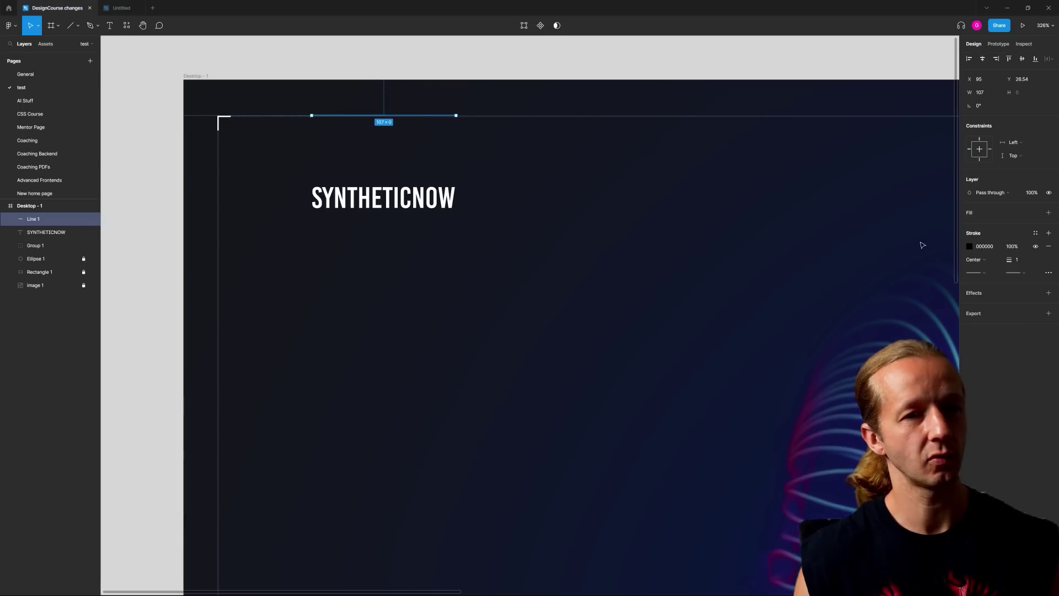
{"action": "left_click", "coordinate": [970, 246]}
{"action": "left_click", "coordinate": [373, 49]}
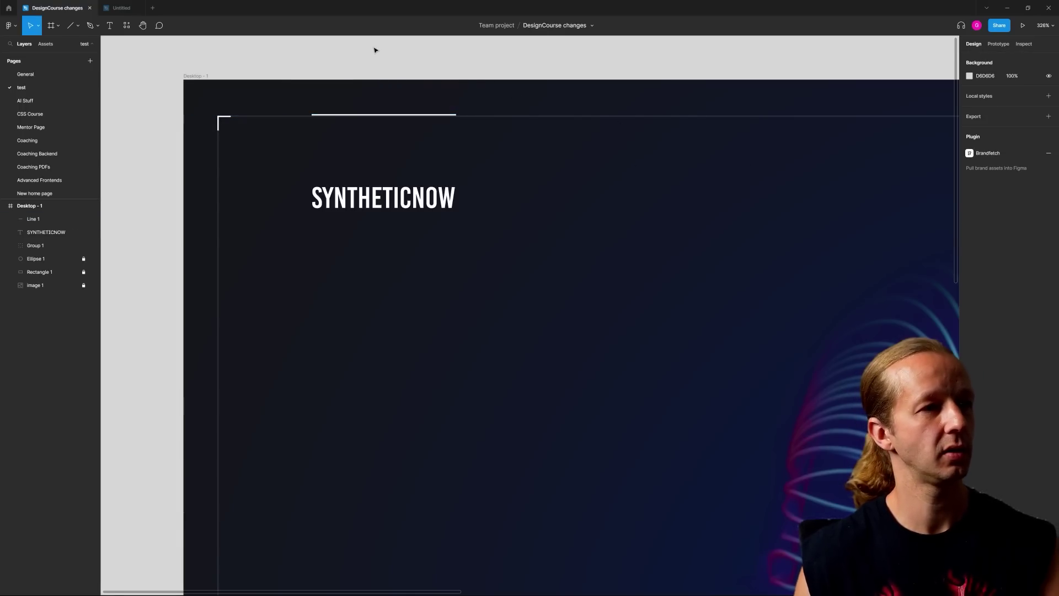
{"action": "left_click", "coordinate": [373, 116]}
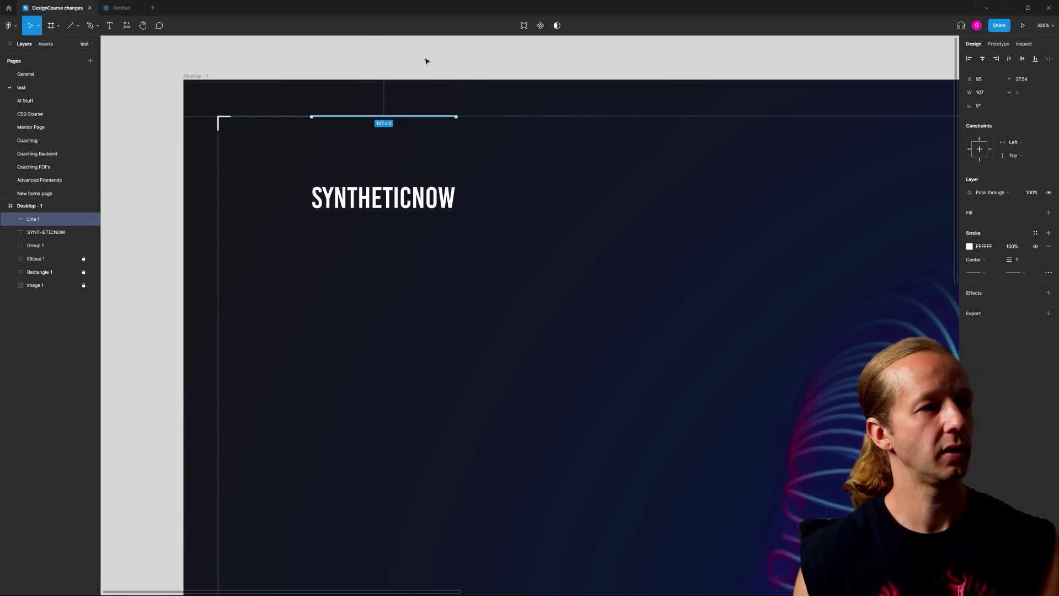
{"action": "left_click", "coordinate": [544, 102]}
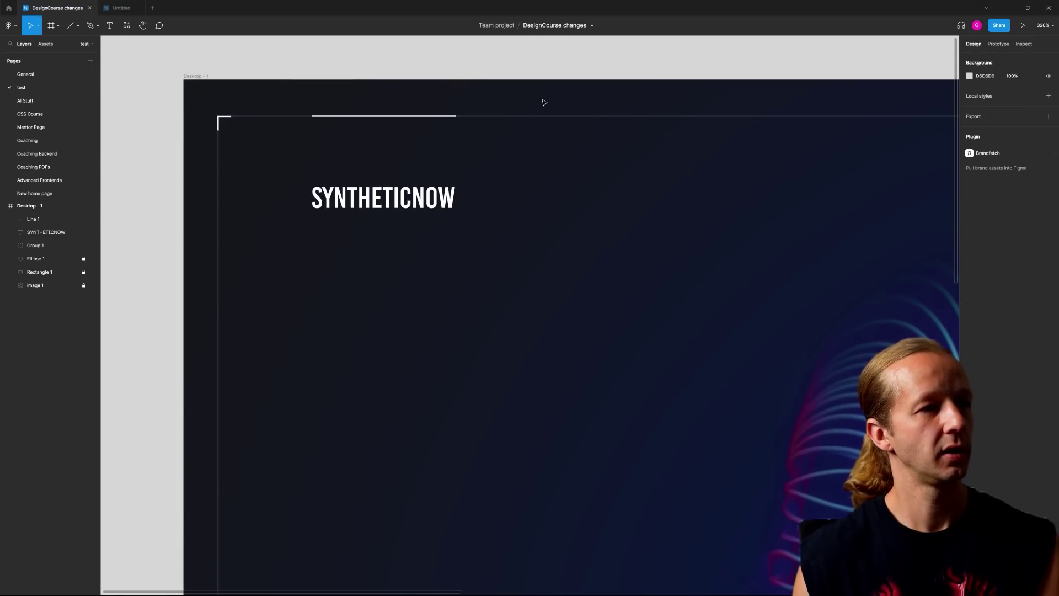
Set the line's stroke thickness to 3 and nudge it down to Y 30.54 so it hangs just below the outline
{"action": "left_click", "coordinate": [436, 190]}
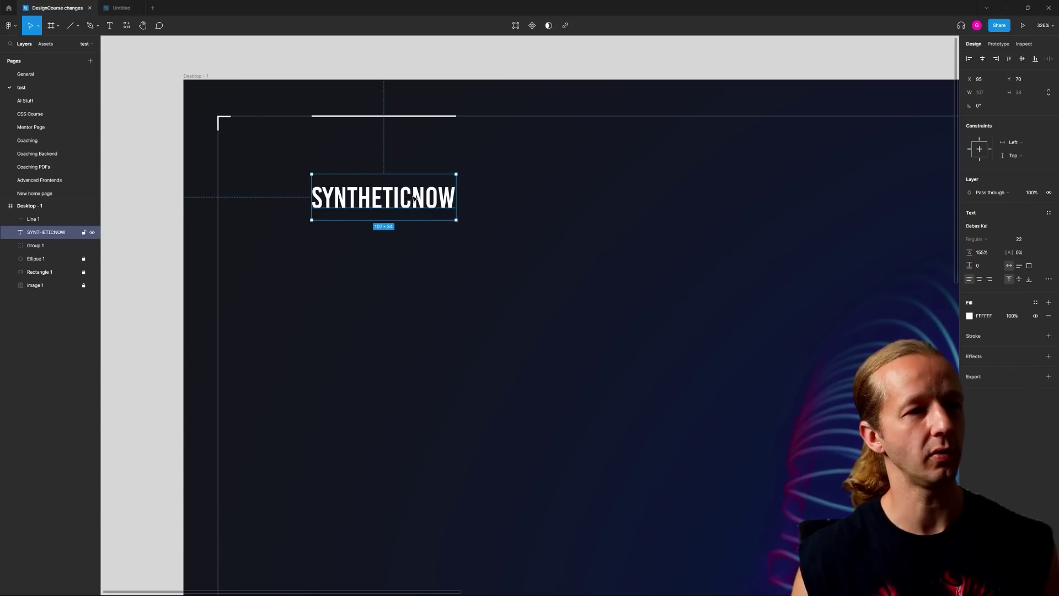
{"action": "left_click", "coordinate": [448, 117]}
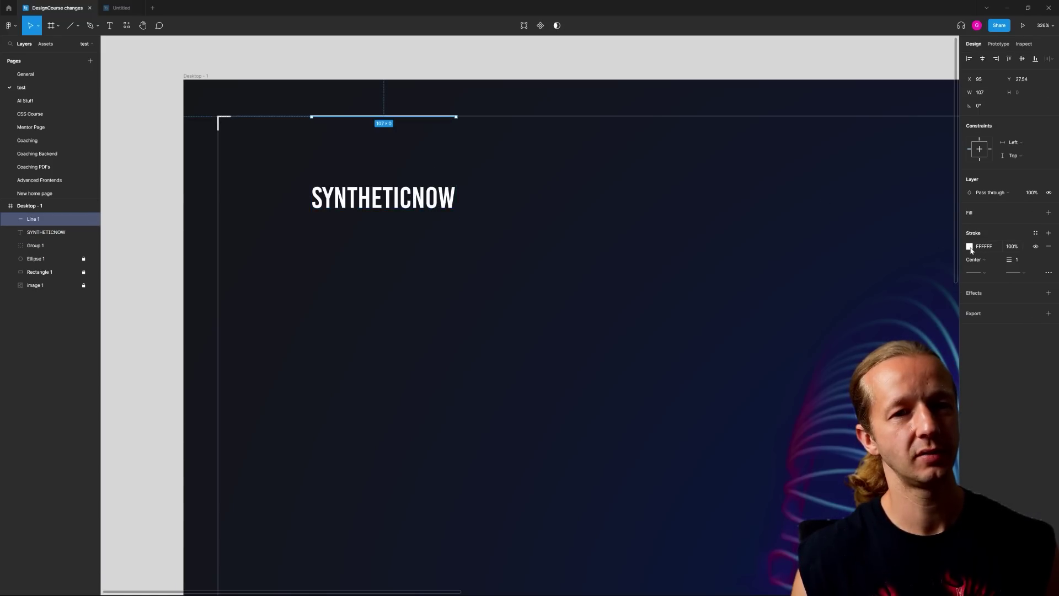
{"action": "type", "text": "3"}
{"action": "key", "text": "Return"}
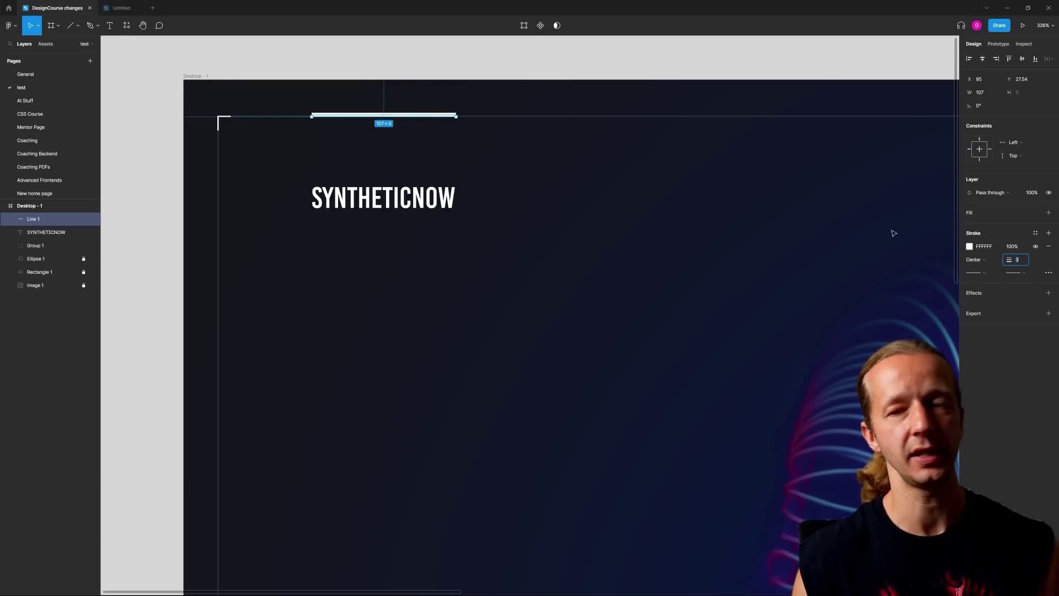
{"action": "left_click", "coordinate": [367, 100]}
{"action": "left_click", "coordinate": [375, 115]}
{"action": "key", "text": "Down"}
{"action": "key", "text": "Down"}
{"action": "left_click", "coordinate": [397, 60]}
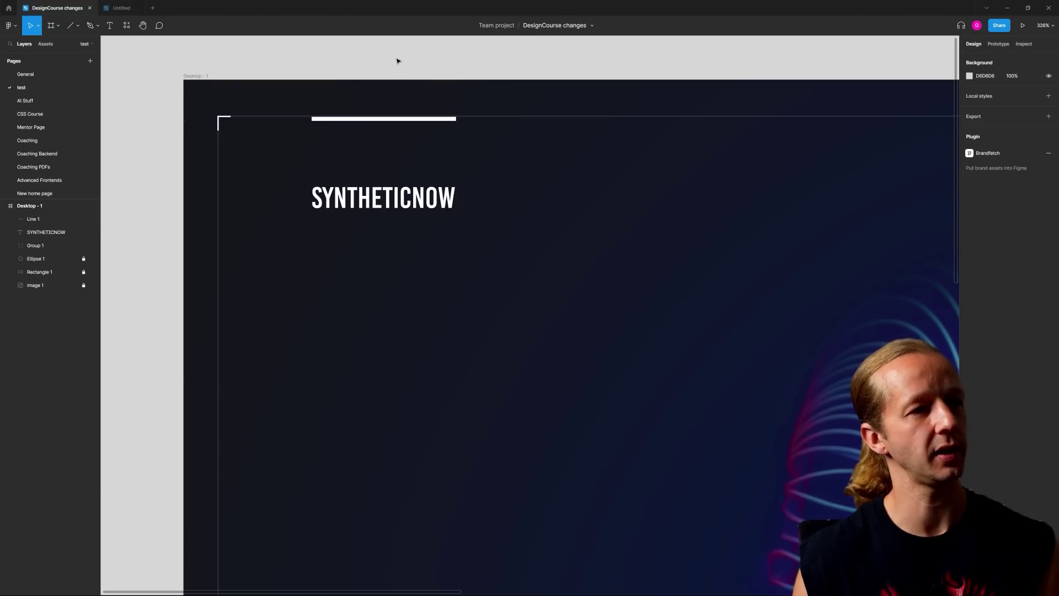
Duplicate the white line and SYNTHETICNOW text together horizontally toward the frame's upper-right area
{"action": "scroll", "coordinate": [445, 100], "scroll_direction": "down", "scroll_amount": 10}
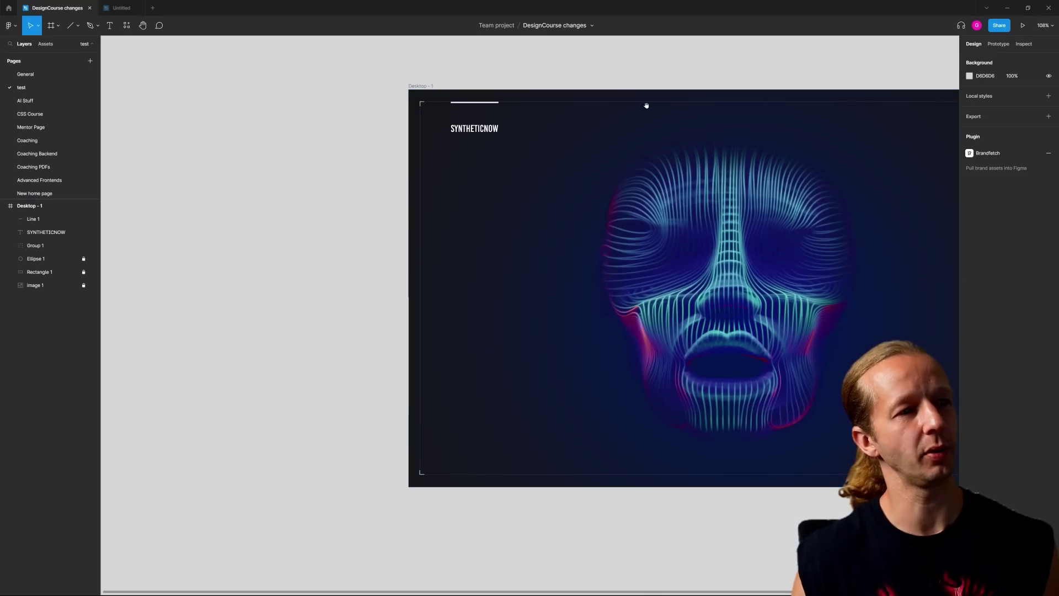
{"action": "scroll", "coordinate": [275, 89], "scroll_direction": "up", "scroll_amount": 3}
{"action": "left_click", "coordinate": [218, 101]}
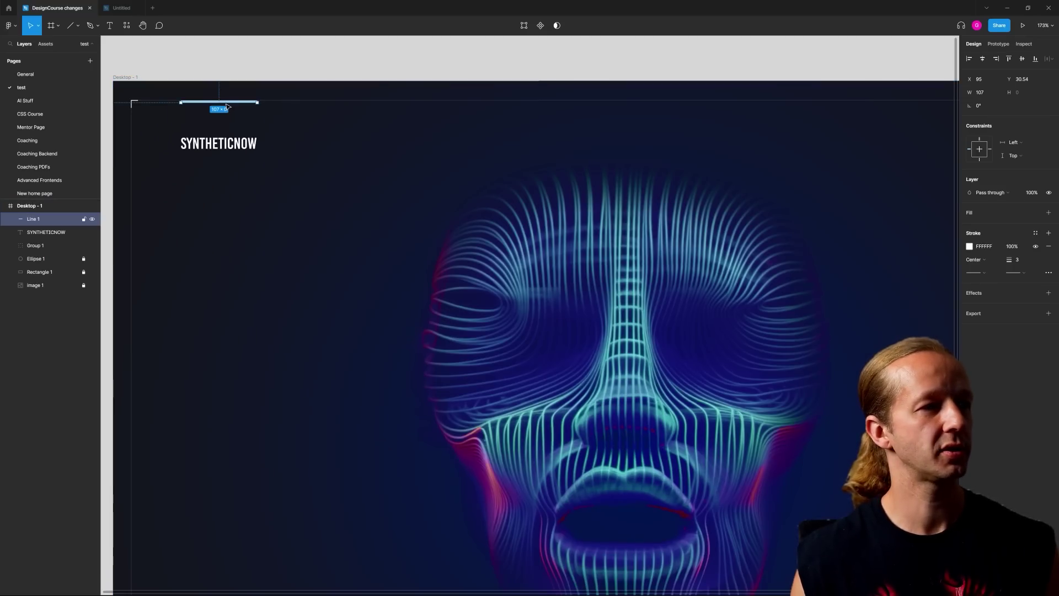
{"action": "left_click", "coordinate": [231, 144], "text": "shift"}
{"action": "left_click_drag", "start_coordinate": [241, 145], "coordinate": [918, 144], "text": "alt"}
{"action": "scroll", "coordinate": [582, 202], "scroll_direction": "right", "scroll_amount": 5}
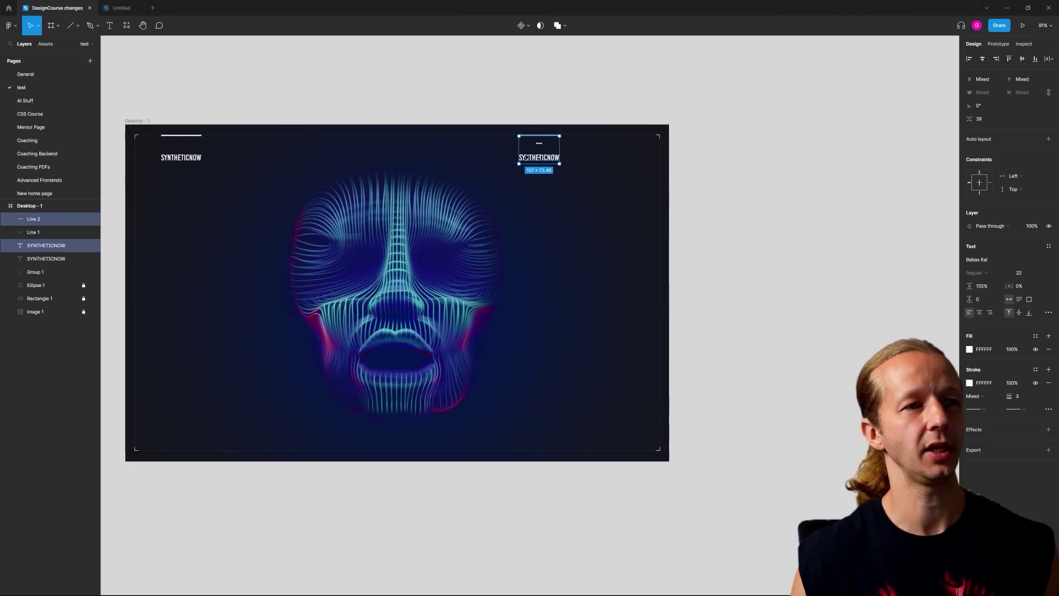
Replace the text of the duplicated SYNTHETICNOW label with HOME
{"action": "scroll", "coordinate": [504, 142], "scroll_direction": "up", "scroll_amount": 10}
{"action": "scroll", "coordinate": [504, 142], "scroll_direction": "up", "scroll_amount": 2}
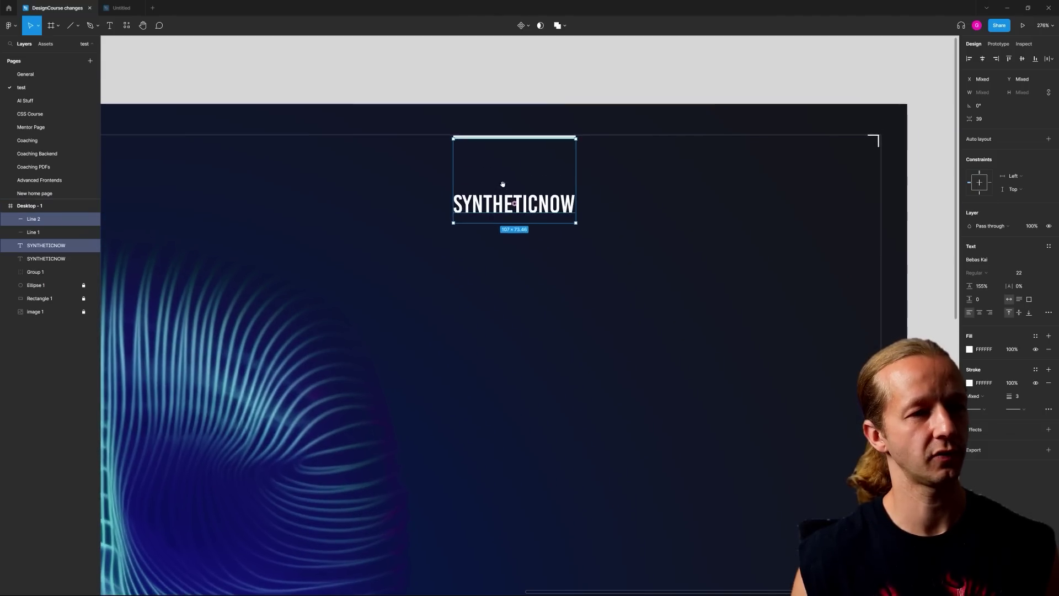
{"action": "double_click", "coordinate": [544, 202]}
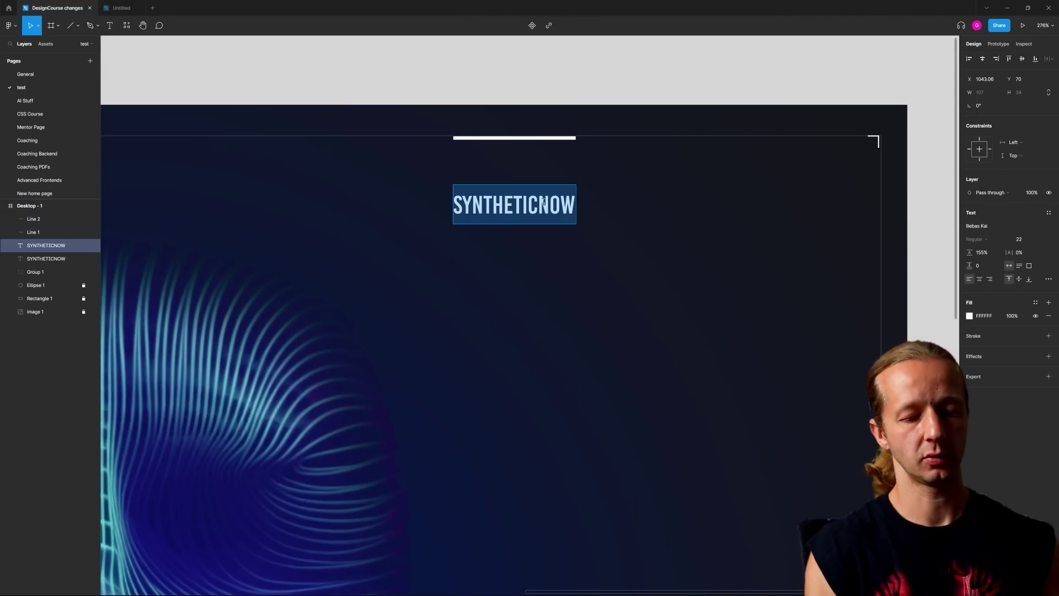
{"action": "type", "text": "HOME"}
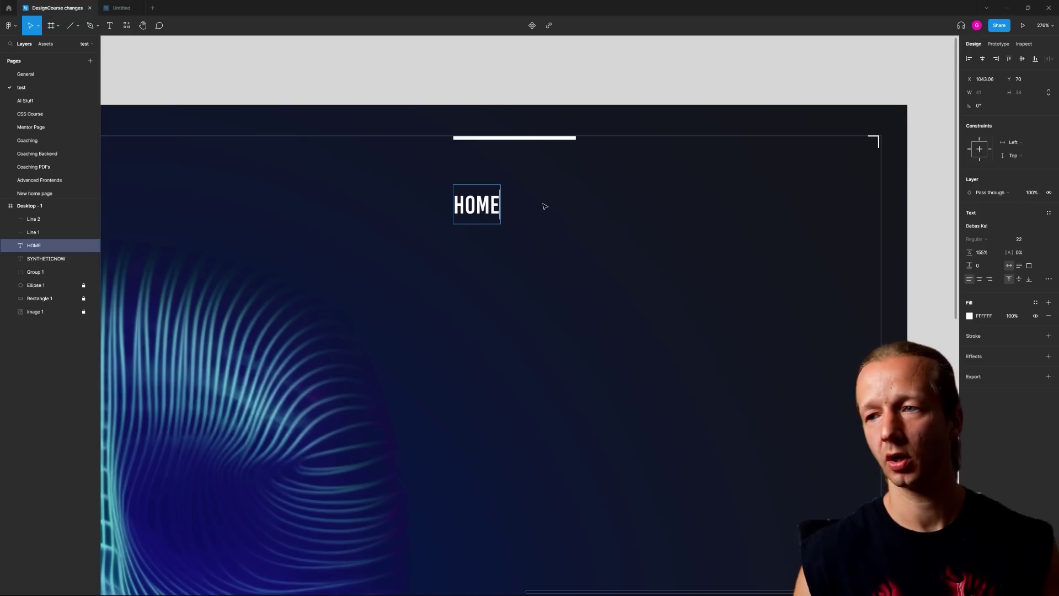
Replace the HOME label's text with EVENT INFO and shorten the line above it to 81 to match the text width
{"action": "double_click", "coordinate": [479, 205]}
{"action": "type", "text": "EVENT INFO"}
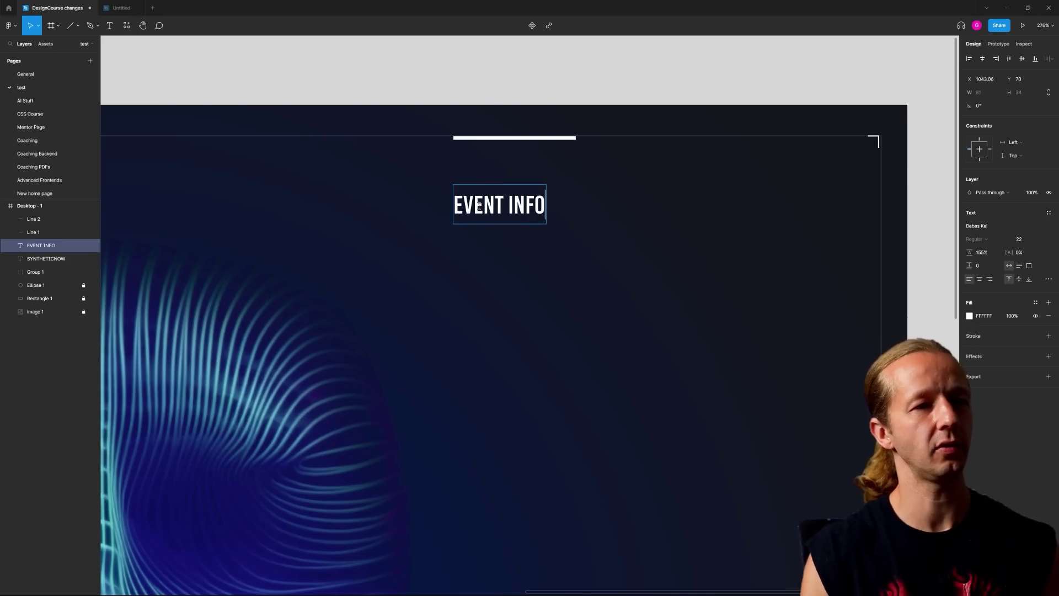
{"action": "key", "text": "Escape"}
{"action": "left_click", "coordinate": [564, 142]}
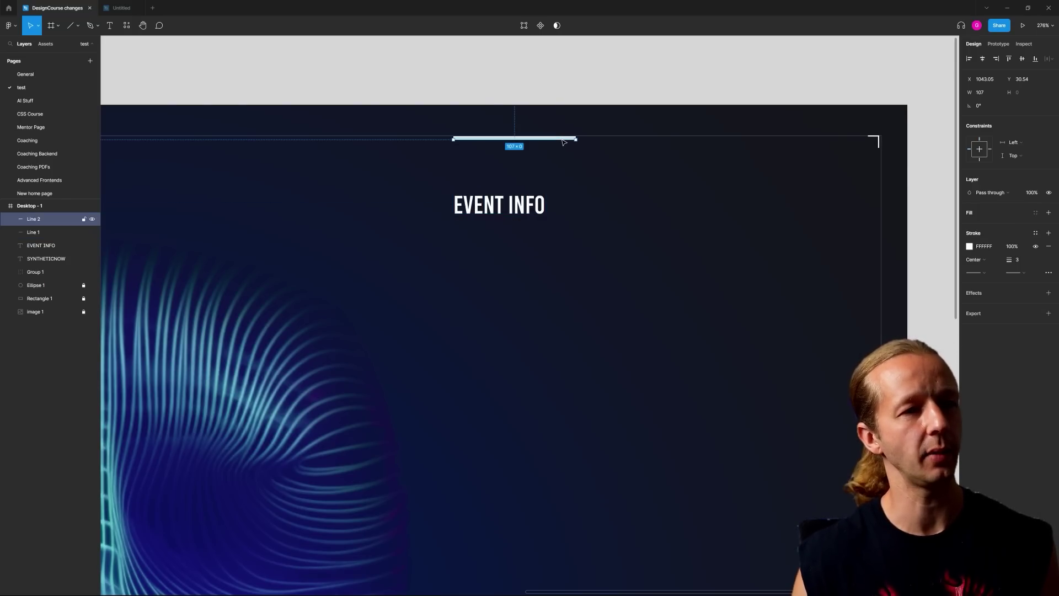
{"action": "left_click_drag", "start_coordinate": [574, 138], "coordinate": [545, 138]}
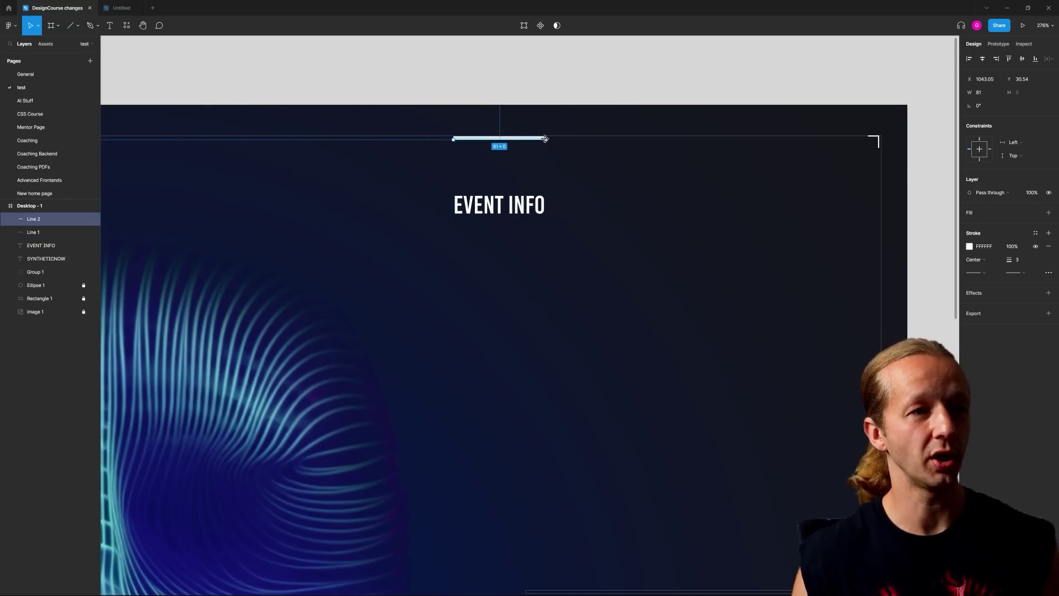
{"action": "left_click", "coordinate": [538, 103]}
Duplicate the EVENT INFO label and its line together horizontally, just to the right of the originals
{"action": "left_click", "coordinate": [527, 142]}
{"action": "left_click", "coordinate": [491, 206], "text": "shift"}
{"action": "left_click_drag", "start_coordinate": [491, 206], "coordinate": [588, 202]}
{"action": "left_click", "coordinate": [600, 82]}
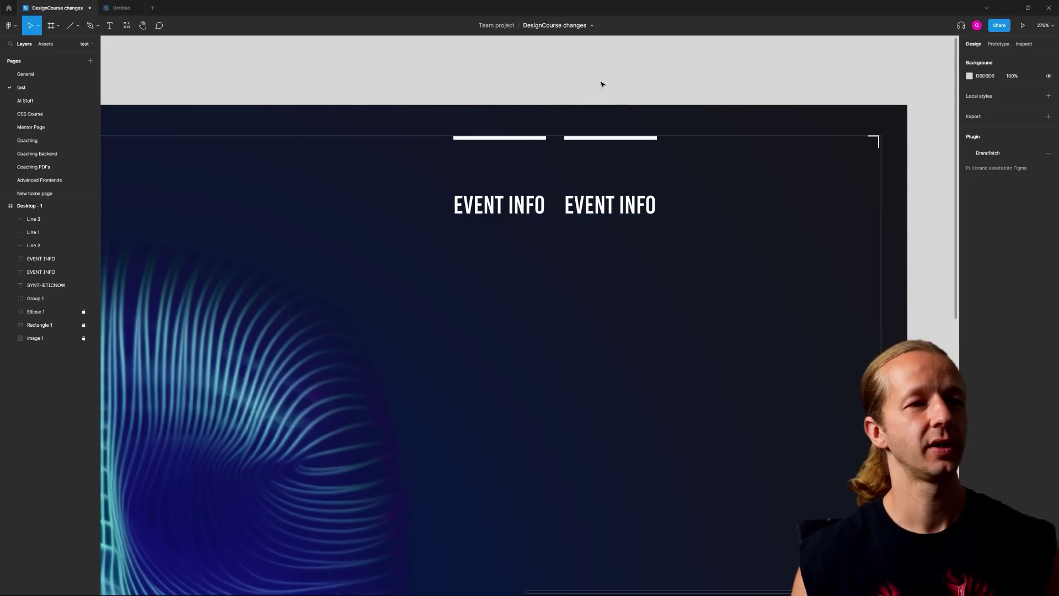
Replace the duplicated EVENT INFO label's text with TICKETS and shorten the line above it to the width of the word
{"action": "left_click", "coordinate": [598, 207]}
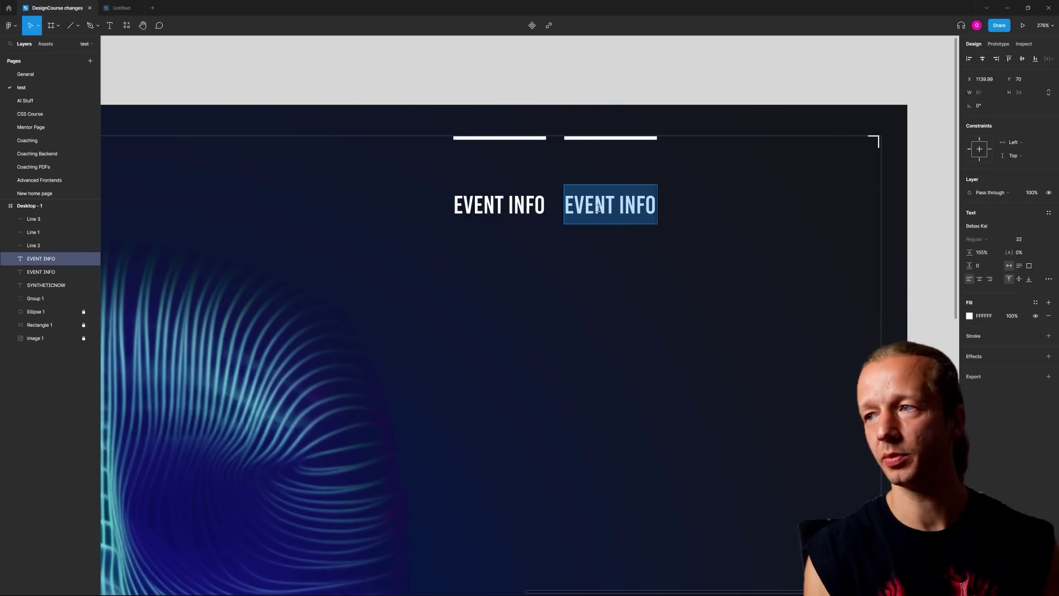
{"action": "type", "text": "TICKETS"}
{"action": "left_click", "coordinate": [652, 139]}
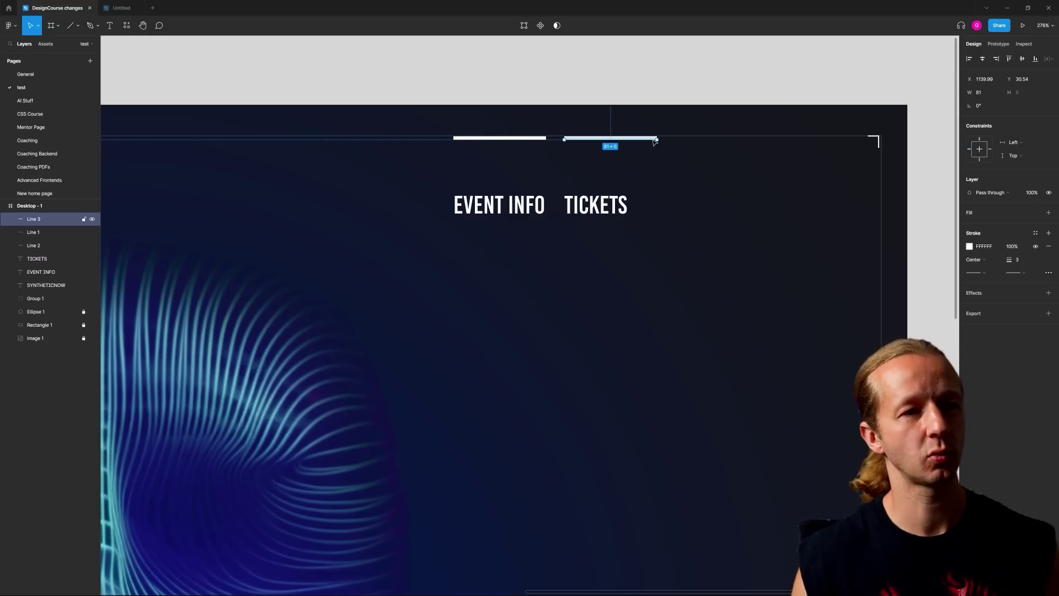
{"action": "left_click_drag", "start_coordinate": [652, 139], "coordinate": [630, 140]}
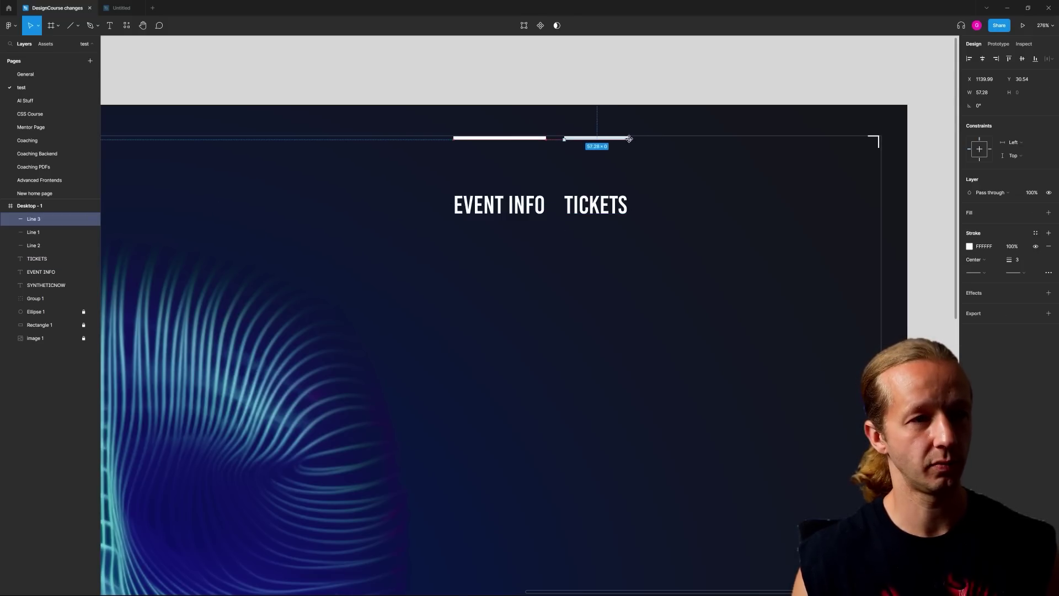
Duplicate the TICKETS label and its line together and place the copy just to the right of the originals
{"action": "left_click", "coordinate": [598, 206], "text": "shift"}
{"action": "key", "text": "ctrl+d"}
{"action": "left_click_drag", "start_coordinate": [588, 207], "coordinate": [667, 205]}
{"action": "left_click", "coordinate": [671, 88]}
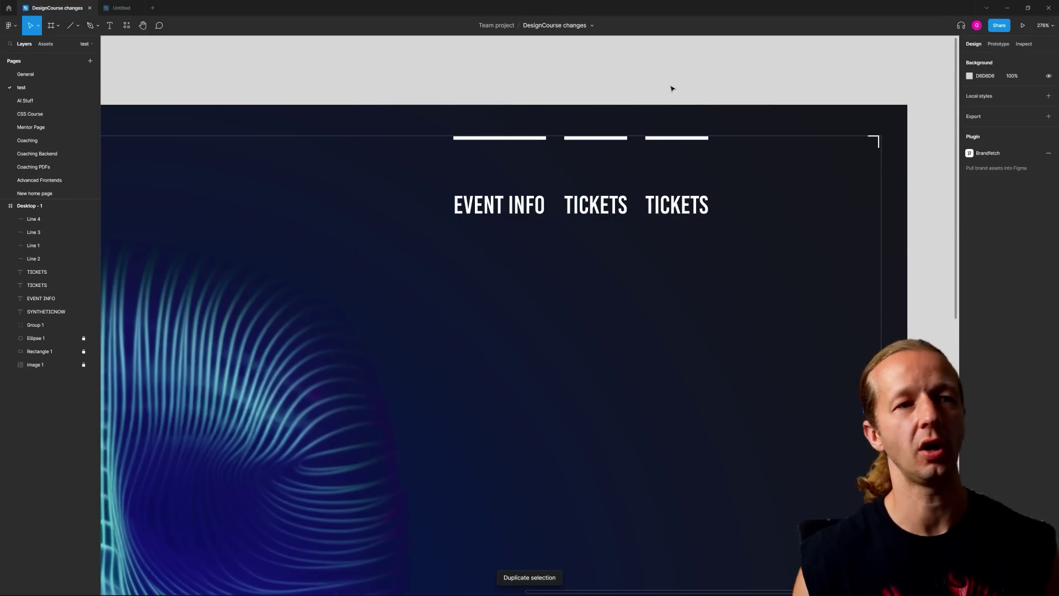
Replace the second TICKETS label's text with FAQ and shorten the line above it to the width of the word
{"action": "left_click", "coordinate": [685, 208]}
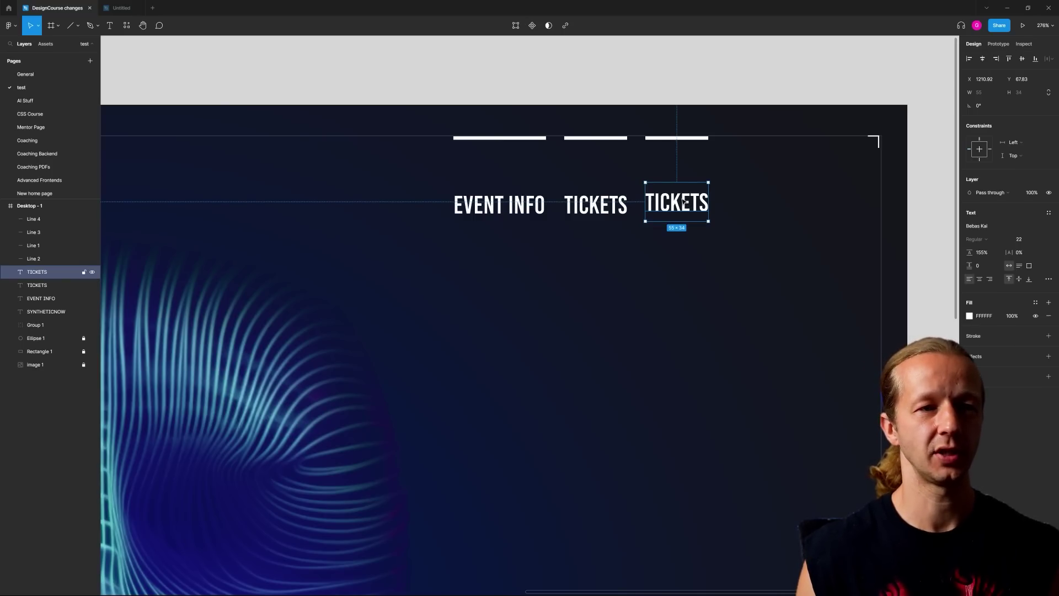
{"action": "double_click", "coordinate": [682, 203]}
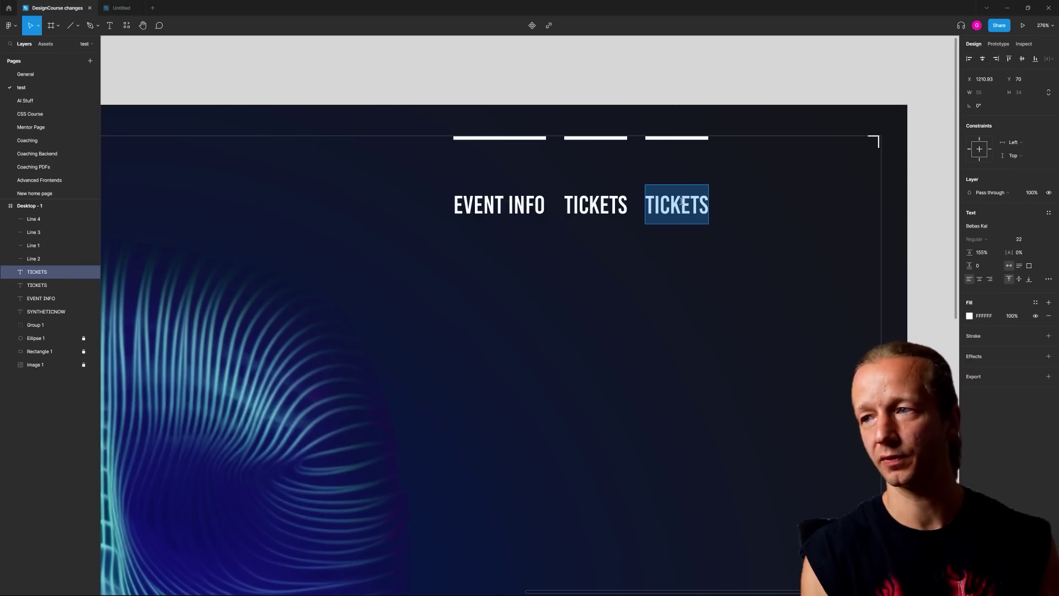
{"action": "type", "text": "FAQ"}
{"action": "key", "text": "Escape"}
{"action": "left_click", "coordinate": [696, 139]}
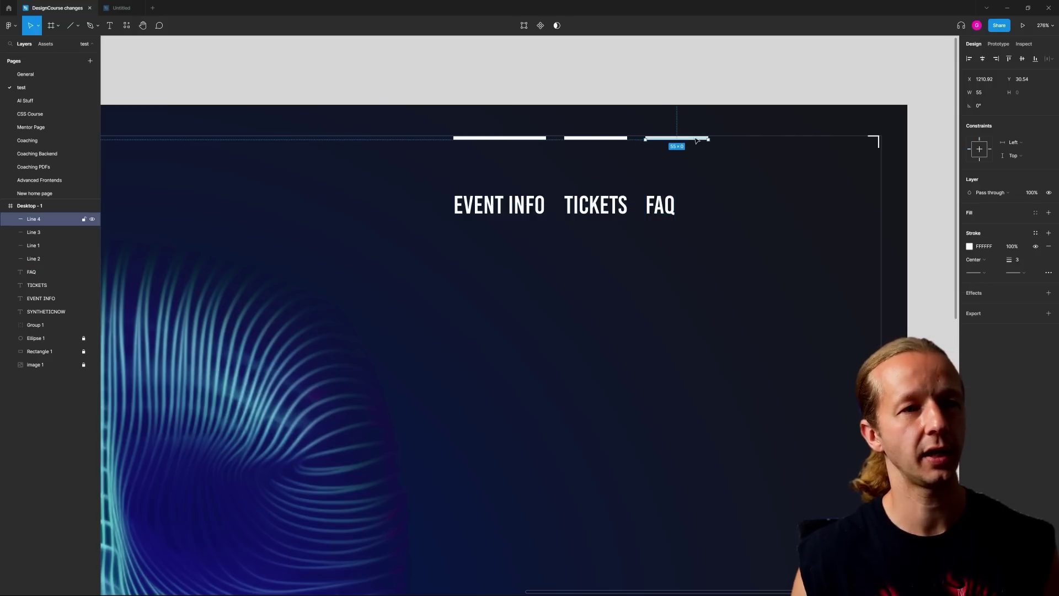
{"action": "left_click_drag", "start_coordinate": [709, 140], "coordinate": [676, 137]}
Duplicate the FAQ label and its line together horizontally, just to the right of the originals
{"action": "left_click", "coordinate": [659, 205], "text": "shift"}
{"action": "left_click_drag", "start_coordinate": [659, 205], "coordinate": [706, 205]}
{"action": "left_click", "coordinate": [727, 83]}
Replace the second FAQ label's text with CONTACT and lengthen the line above it to 62 to match the word
{"action": "left_click", "coordinate": [716, 214]}
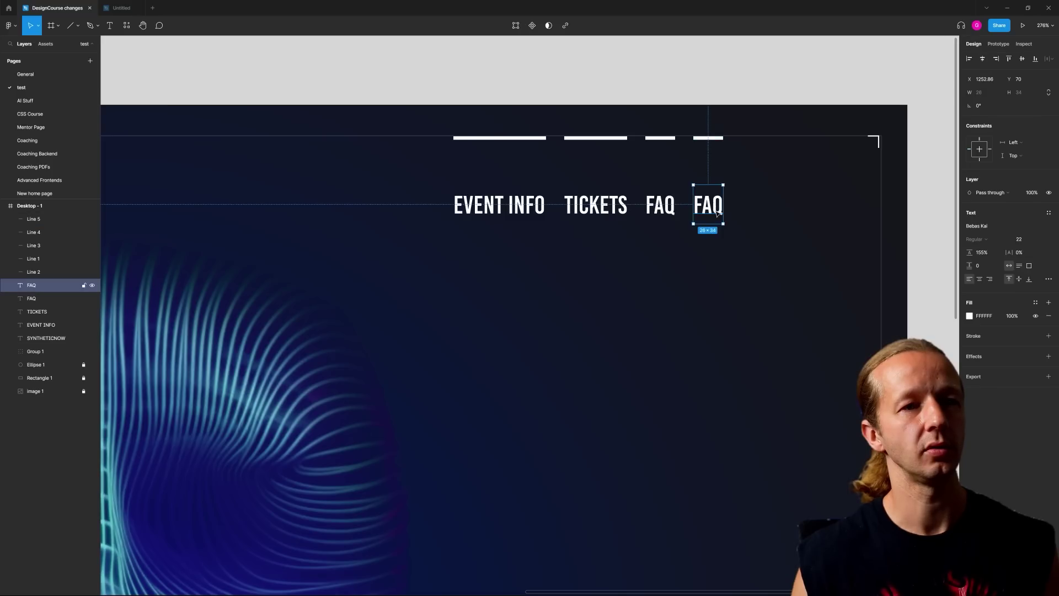
{"action": "double_click", "coordinate": [717, 214]}
{"action": "type", "text": "CONTACT"}
{"action": "key", "text": "Escape"}
{"action": "left_click", "coordinate": [720, 139]}
{"action": "left_click_drag", "start_coordinate": [722, 140], "coordinate": [764, 139]}
{"action": "left_click", "coordinate": [783, 103]}
Select the four lines above the EVENT INFO, TICKETS, FAQ and CONTACT links together
{"action": "left_click", "coordinate": [723, 139]}
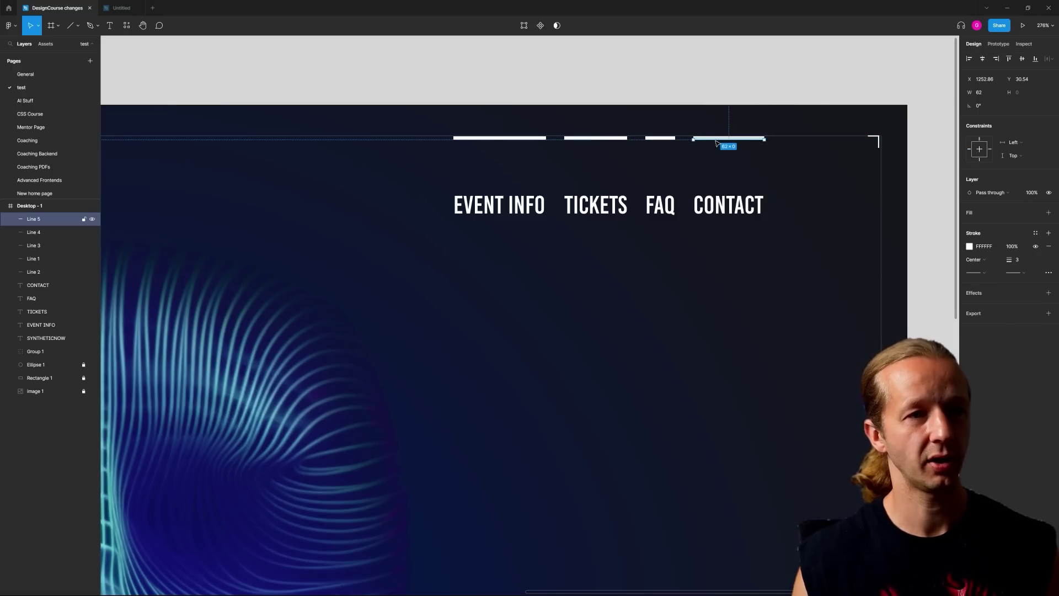
{"action": "left_click", "coordinate": [660, 138], "text": "shift"}
{"action": "left_click", "coordinate": [597, 138], "text": "shift"}
{"action": "left_click", "coordinate": [528, 139], "text": "shift"}
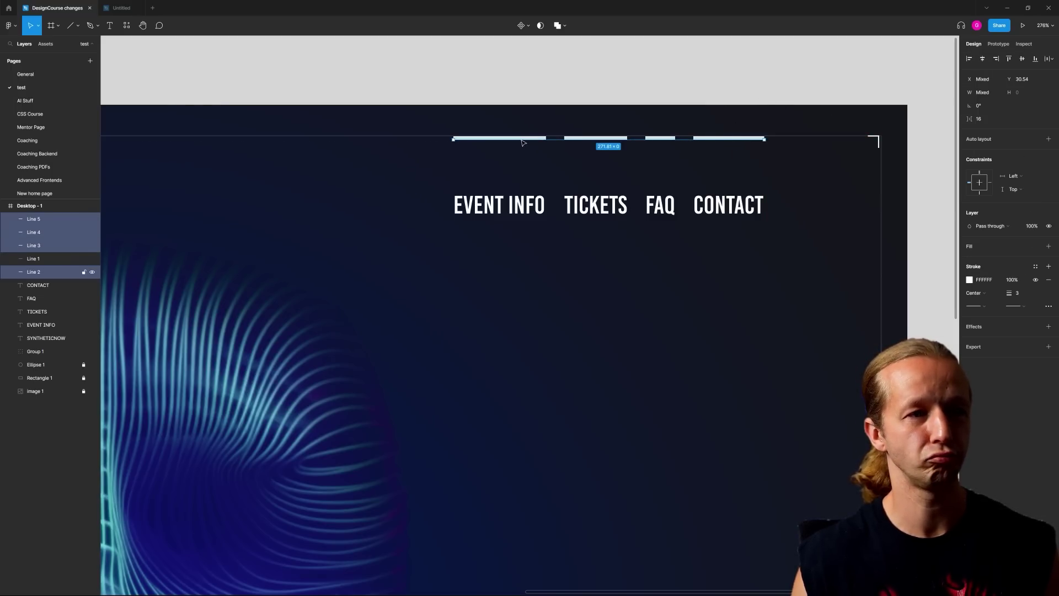
{"action": "scroll", "coordinate": [510, 171], "scroll_direction": "down", "scroll_amount": 5}
{"action": "scroll", "coordinate": [481, 224], "scroll_direction": "left", "scroll_amount": 3}
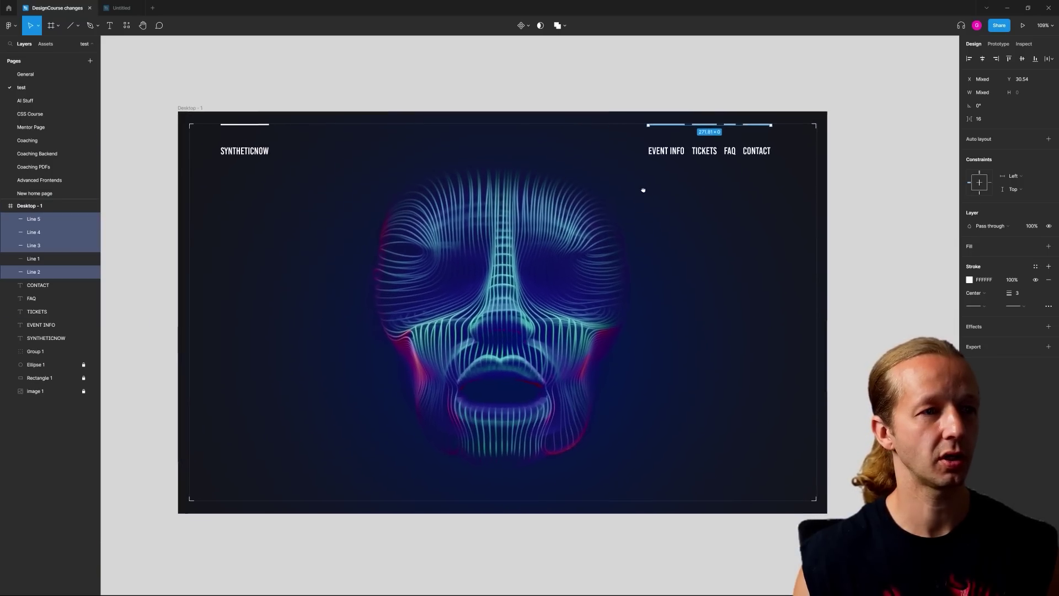
Try a pink stroke color (C47374) sampled from the face's cheek on the four navigation lines
{"action": "left_click", "coordinate": [970, 280]}
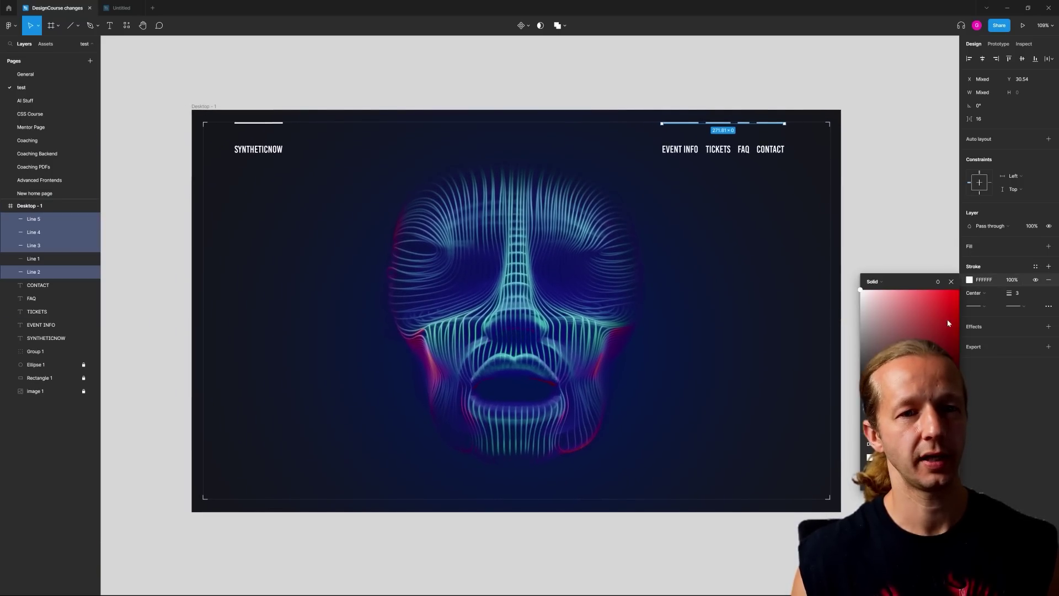
{"action": "key", "text": "i"}
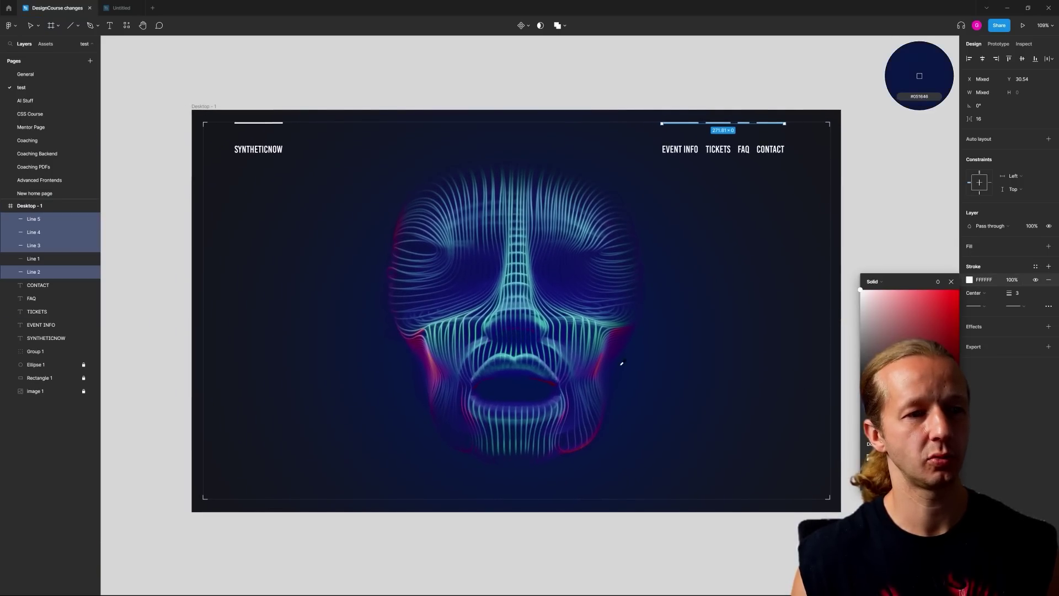
{"action": "left_click", "coordinate": [432, 353]}
{"action": "left_click", "coordinate": [745, 225]}
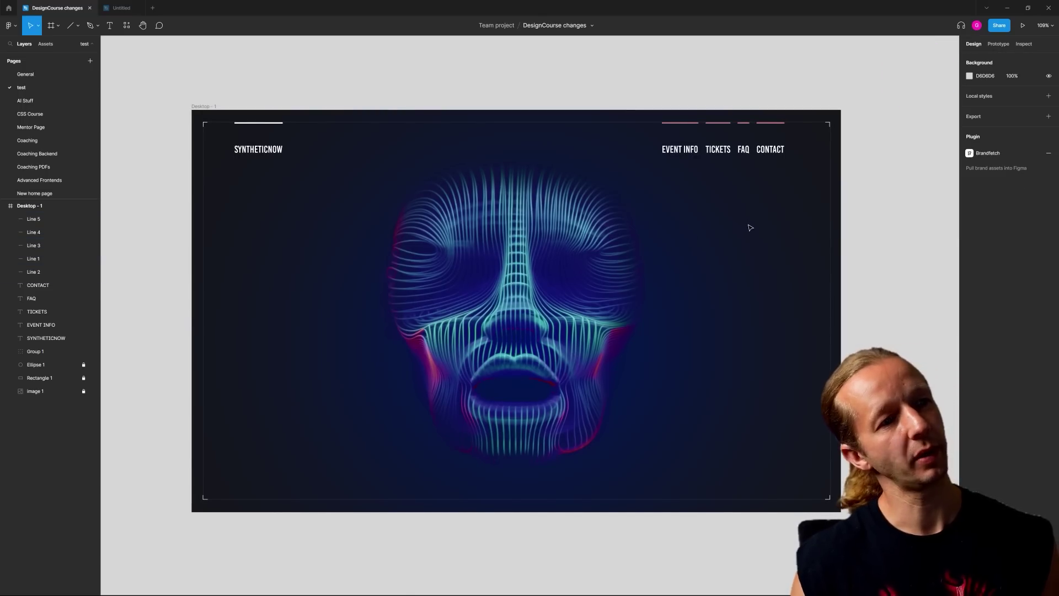
{"action": "key", "text": "ctrl+z"}
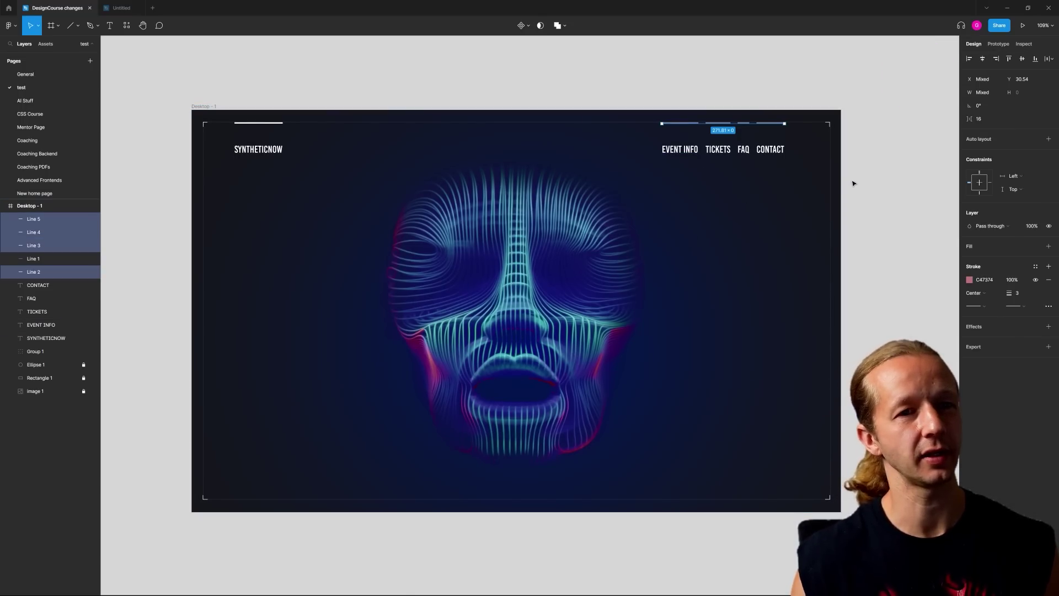
Set the stroke color of the four navigation lines to a teal (67CCD4) sampled from the face's nose
{"action": "left_click", "coordinate": [970, 280]}
{"action": "key", "text": "i"}
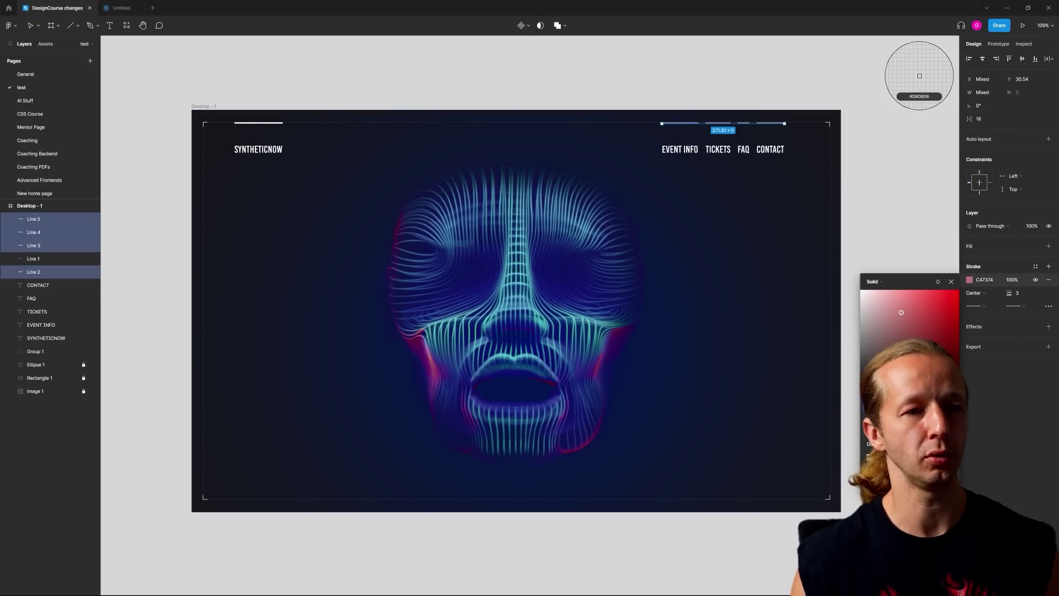
{"action": "left_click", "coordinate": [518, 281]}
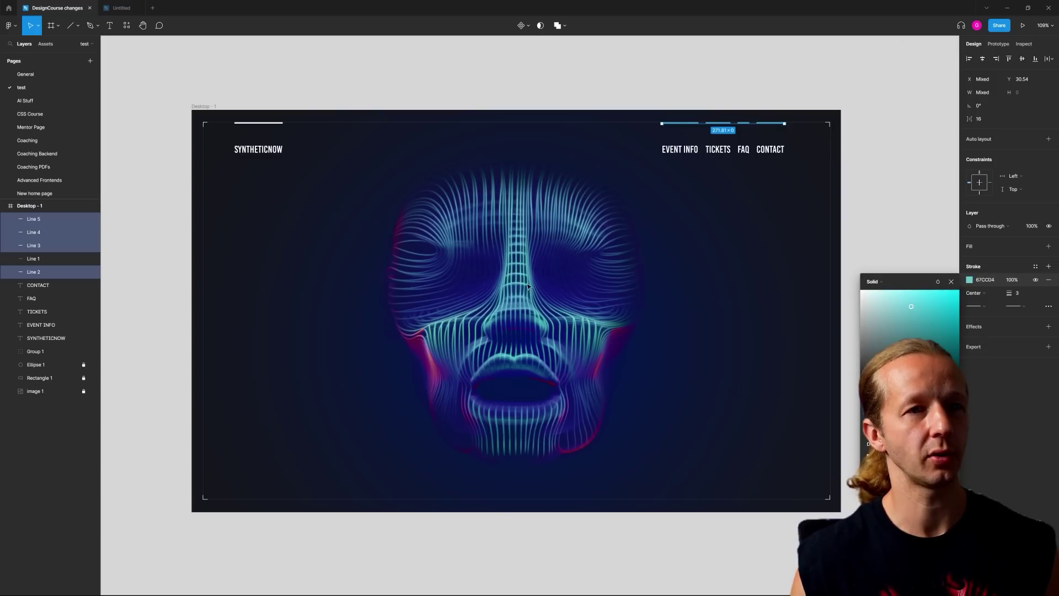
{"action": "key", "text": "Escape"}
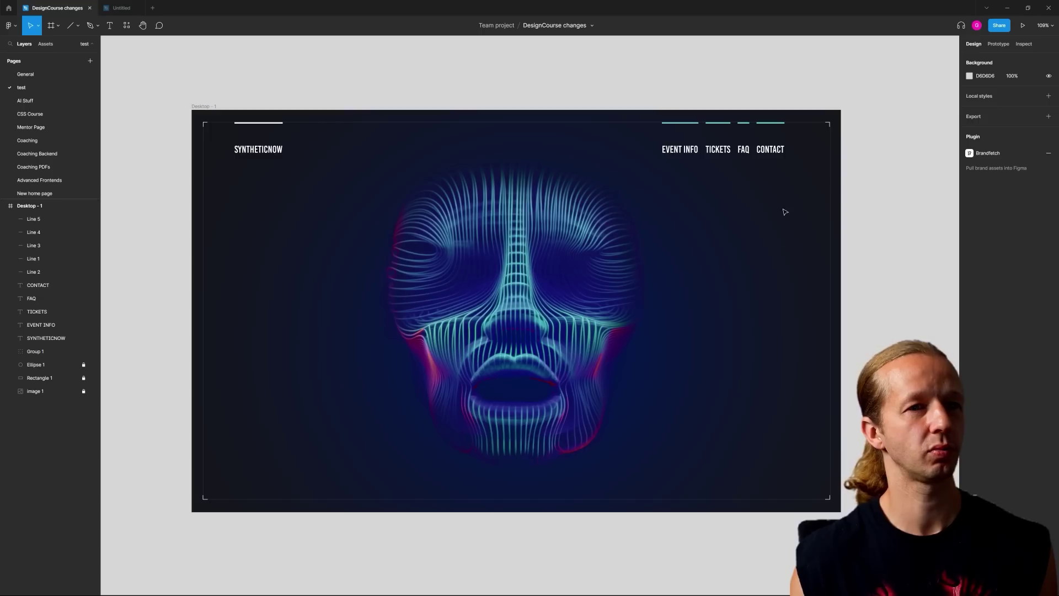
Shift all four navigation links and their lines horizontally to the right, closer to the outline's corner
{"action": "left_click_drag", "start_coordinate": [786, 163], "coordinate": [661, 119]}
{"action": "left_click_drag", "start_coordinate": [688, 156], "coordinate": [701, 156]}
{"action": "left_click", "coordinate": [733, 208]}
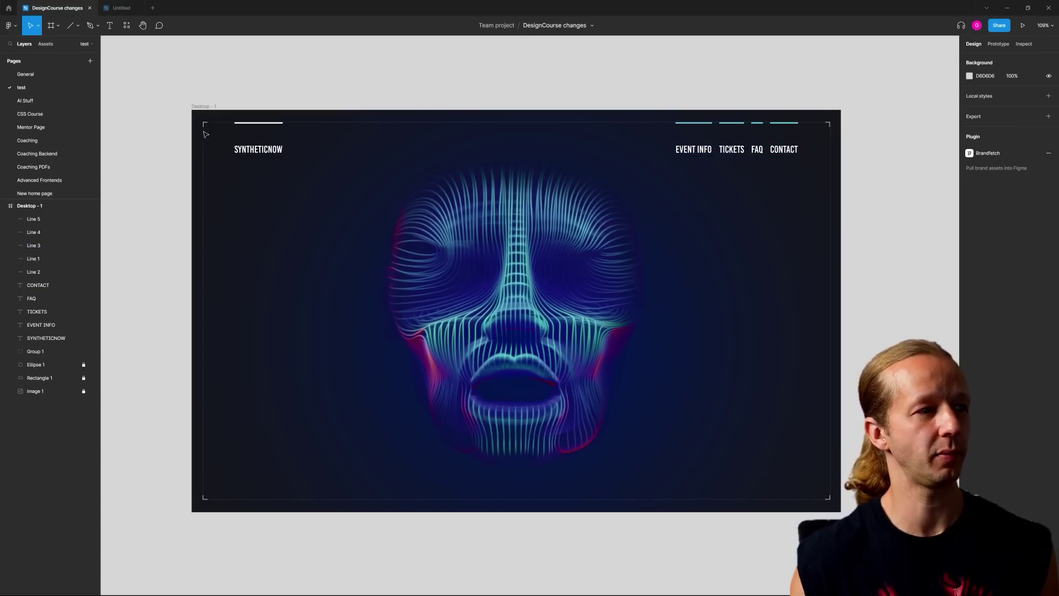
Compare the header's side margins using temporary 95 × 123.5 rectangles in the frame's two upper corners, and delete both
{"action": "left_click", "coordinate": [78, 25]}
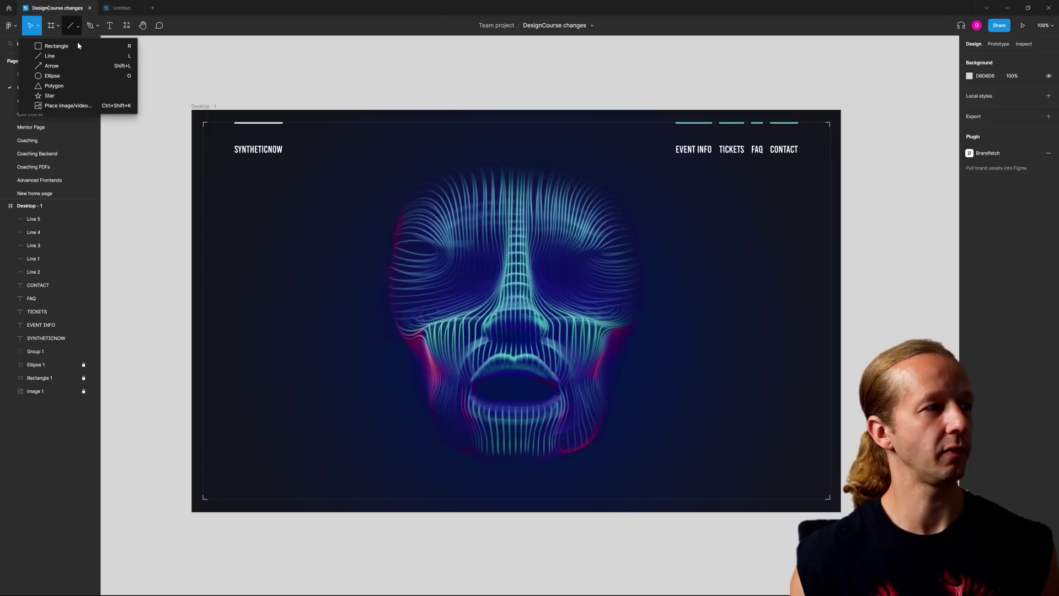
{"action": "left_click", "coordinate": [89, 47]}
{"action": "mouse_move", "coordinate": [193, 111]}
{"action": "left_mouse_down"}
{"action": "mouse_move", "coordinate": [235, 165]}
{"action": "mouse_move", "coordinate": [320, 145]}
{"action": "mouse_move", "coordinate": [815, 151]}
{"action": "left_mouse_up"}
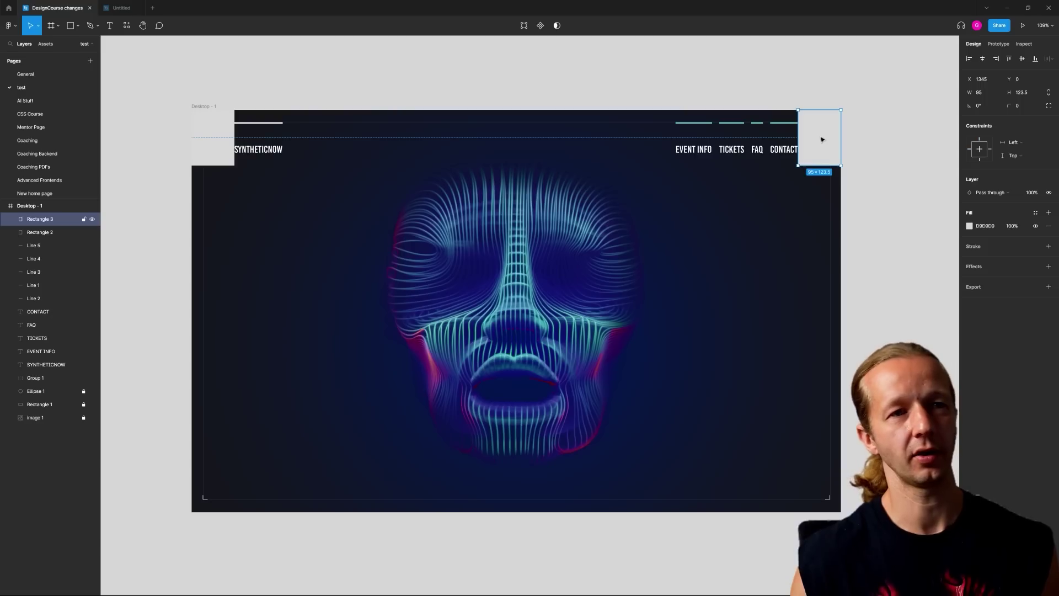
{"action": "key", "text": "Delete"}
{"action": "left_click", "coordinate": [206, 131]}
{"action": "key", "text": "Delete"}
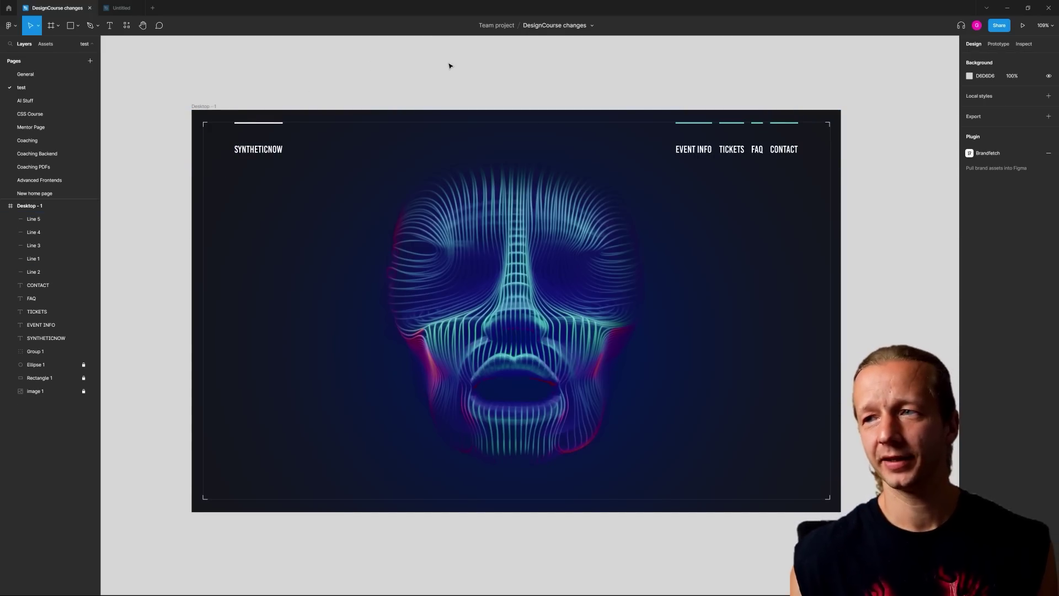
Add a text reading "fibruous" below the SYNTHETICNOW logo and set its font size to 140
{"action": "key", "text": "t"}
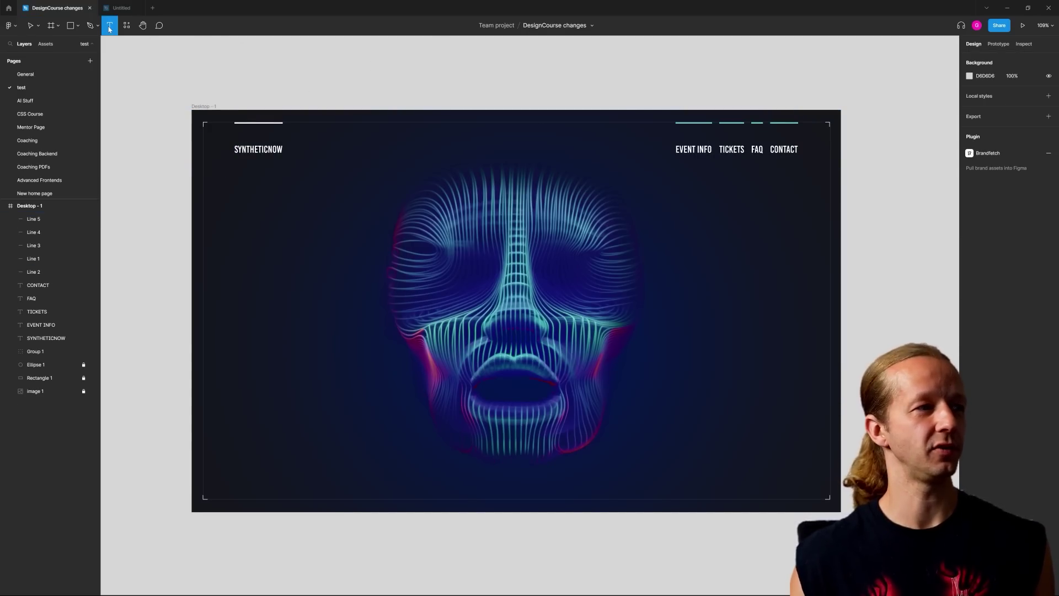
{"action": "left_click", "coordinate": [236, 200]}
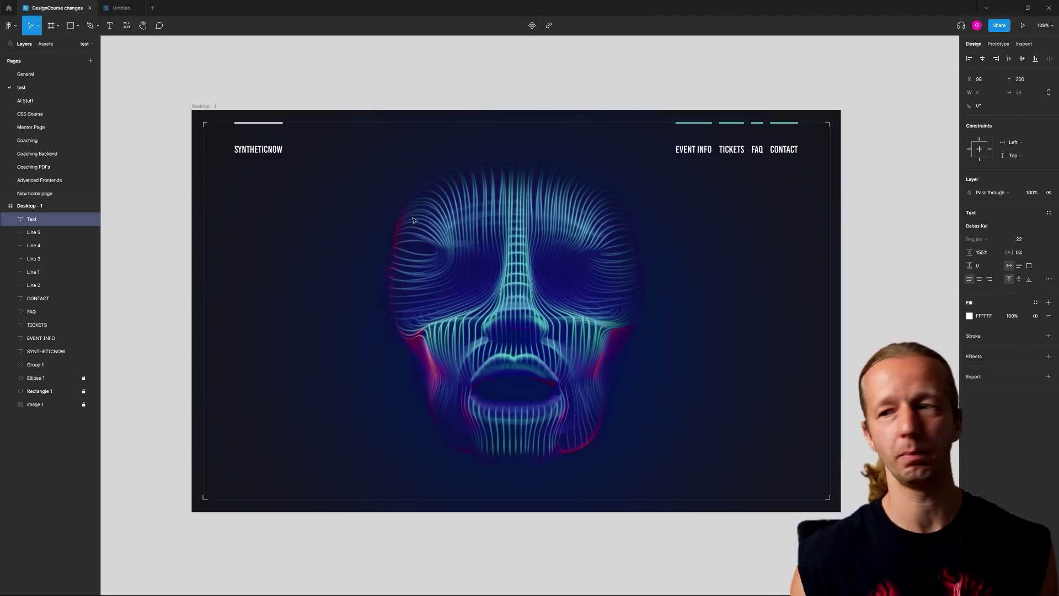
{"action": "type", "text": "fibruous"}
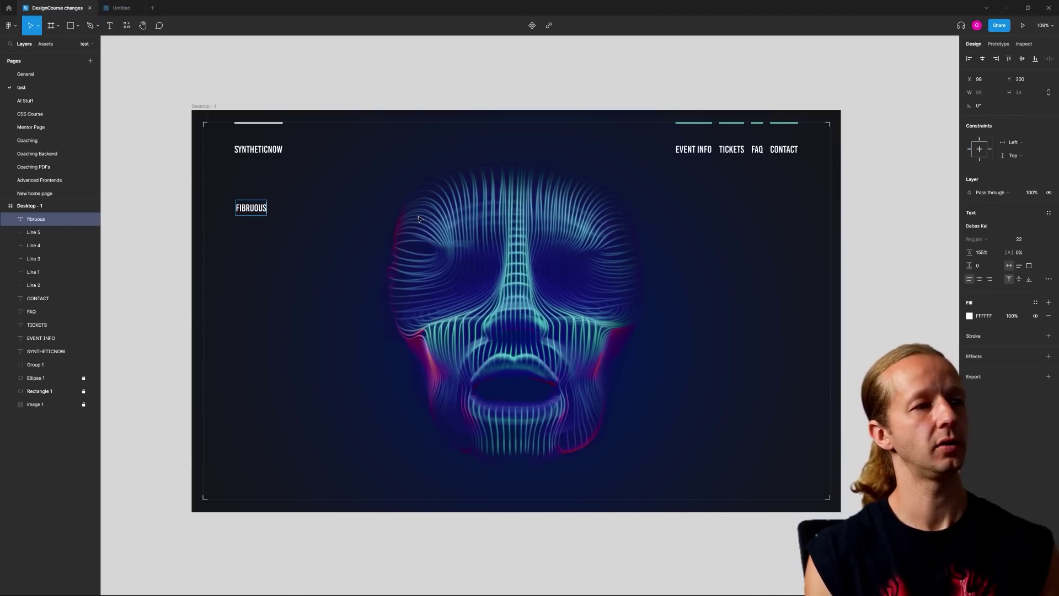
{"action": "key", "text": "Escape"}
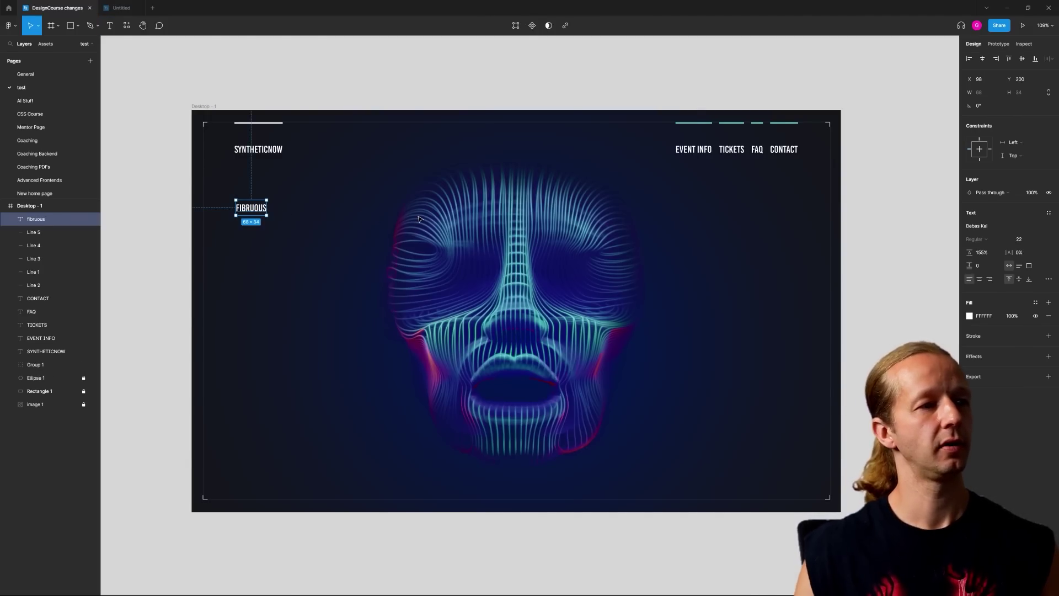
{"action": "left_click", "coordinate": [1027, 242]}
{"action": "type", "text": "140"}
{"action": "key", "text": "Return"}
Duplicate the fibruous heading down and to the right across the face, and replace the copy's text with "future"
{"action": "left_click_drag", "start_coordinate": [335, 252], "coordinate": [616, 294]}
{"action": "double_click", "coordinate": [616, 294]}
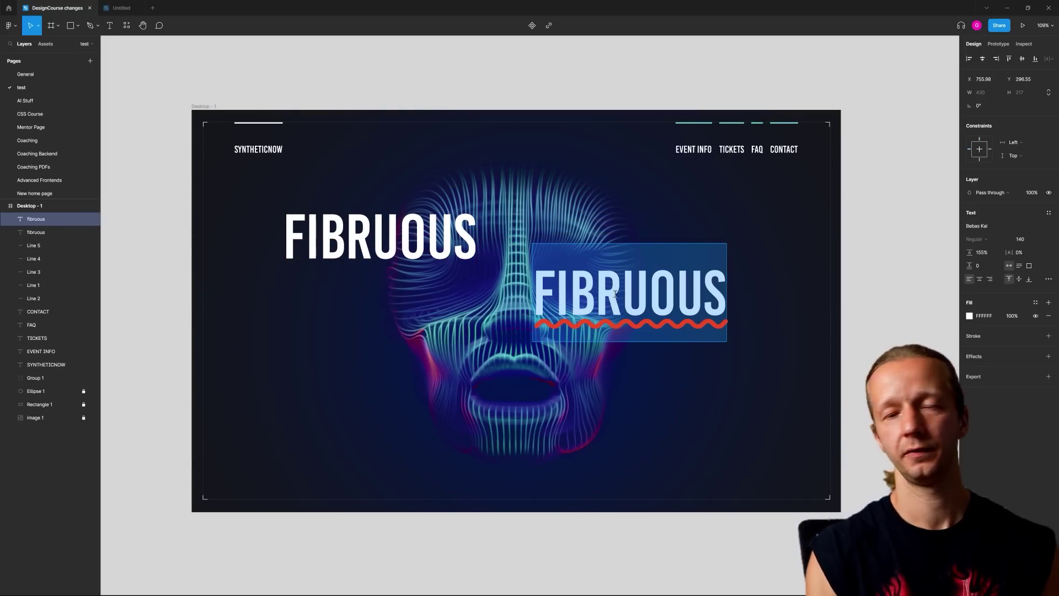
{"action": "type", "text": "future"}
{"action": "key", "text": "Escape"}
{"action": "left_click_drag", "start_coordinate": [623, 297], "coordinate": [640, 298]}
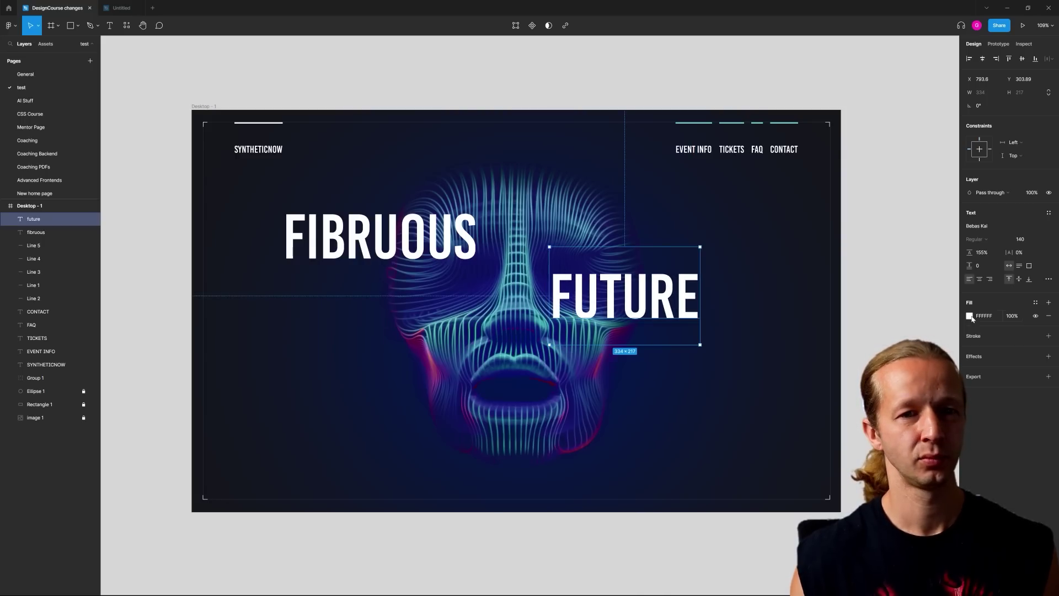
Remove the fill of the "future" heading and give it a white (FFFFFF) outside stroke with thickness 2
{"action": "left_click", "coordinate": [1050, 317]}
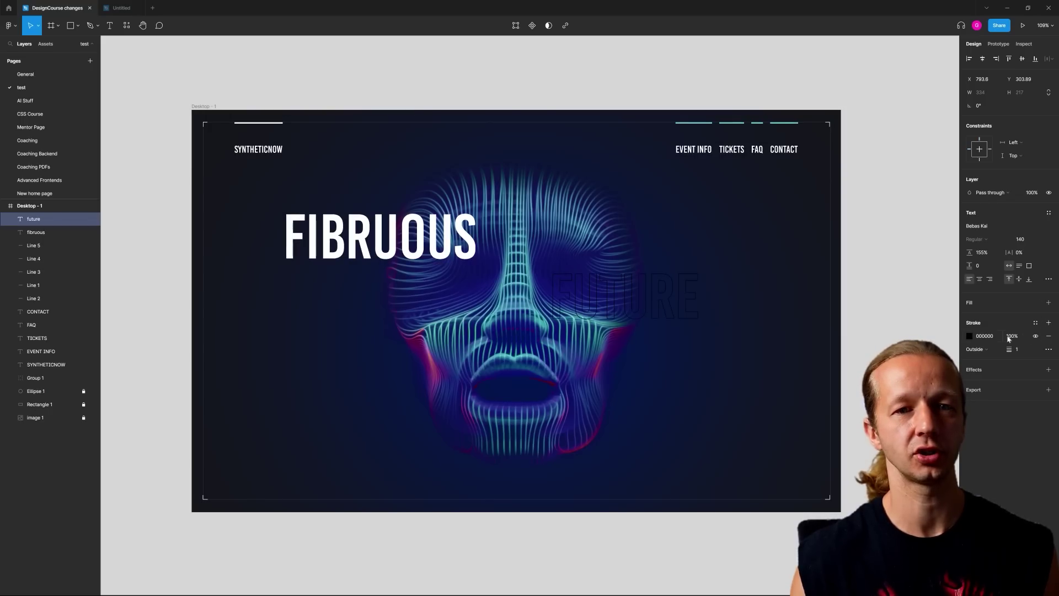
{"action": "left_click", "coordinate": [1049, 322]}
{"action": "left_click", "coordinate": [970, 336]}
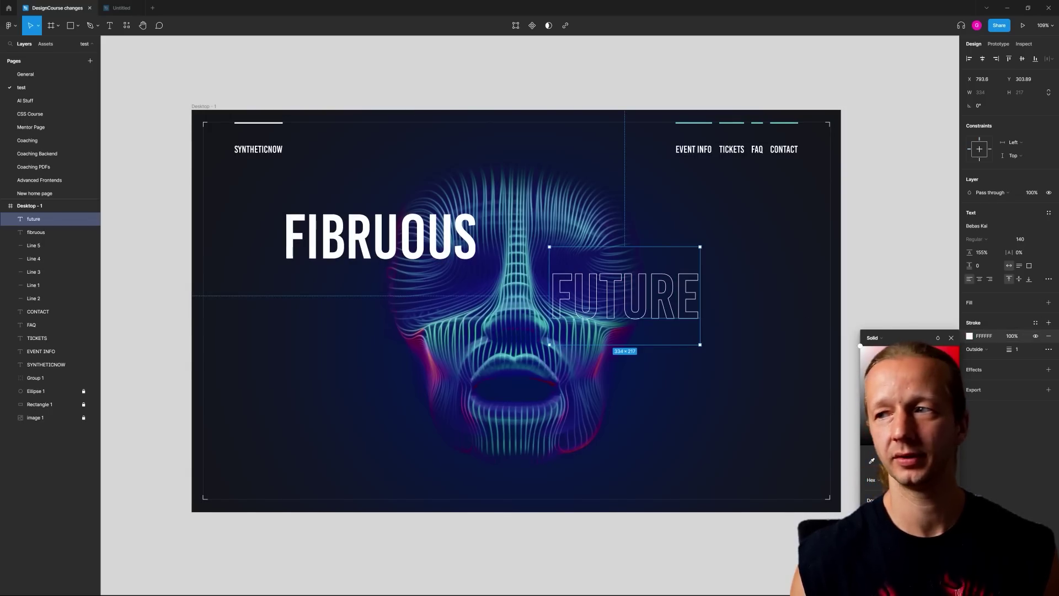
{"action": "left_click", "coordinate": [1017, 349]}
{"action": "type", "text": "2"}
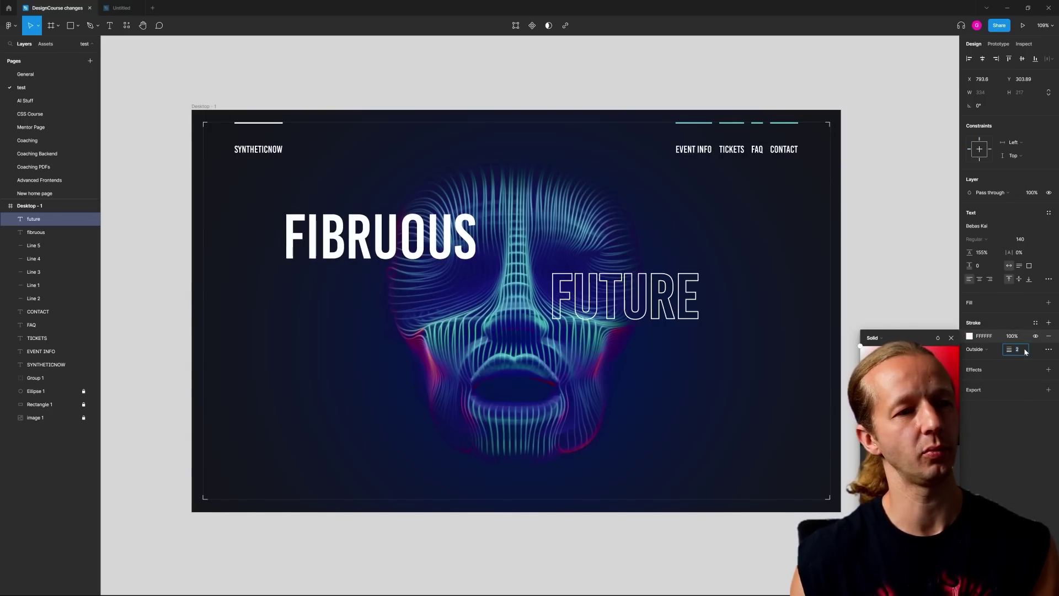
Nudge the outlined "future" heading slightly right and down
{"action": "left_click", "coordinate": [880, 277]}
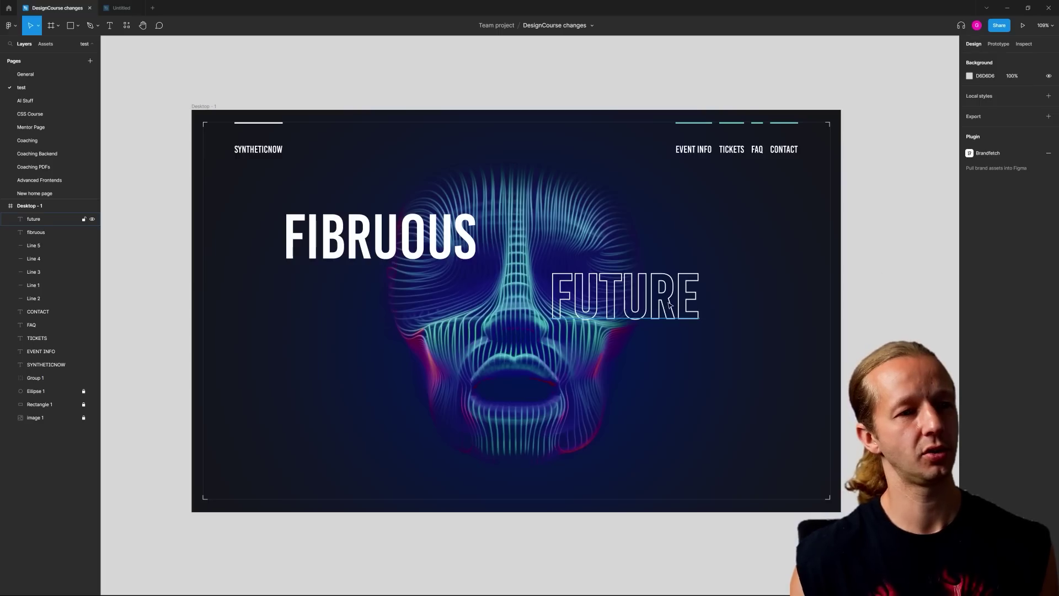
{"action": "left_click_drag", "start_coordinate": [673, 305], "coordinate": [672, 307]}
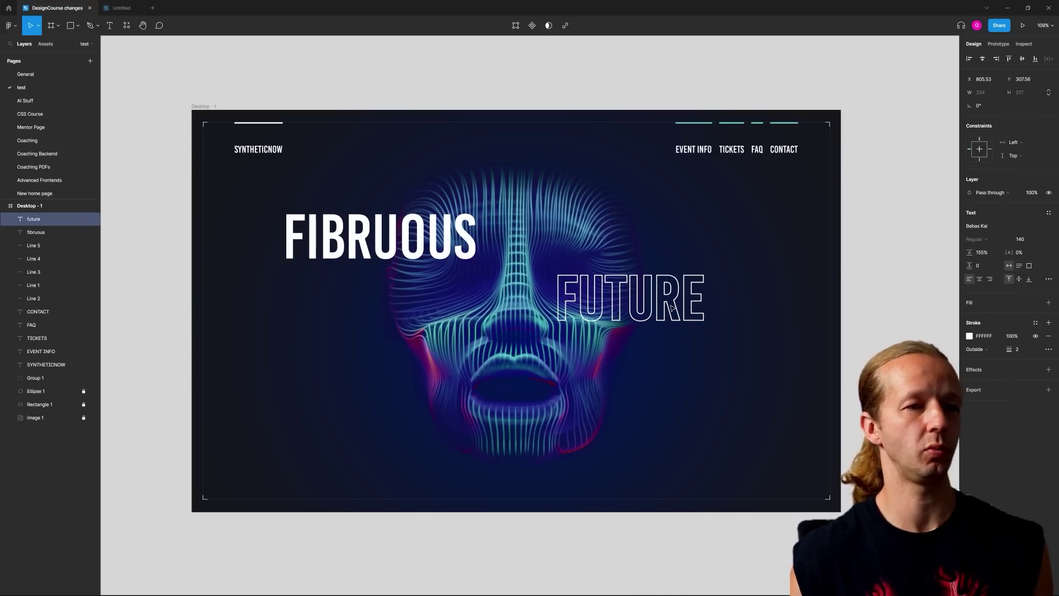
{"action": "left_click", "coordinate": [750, 288]}
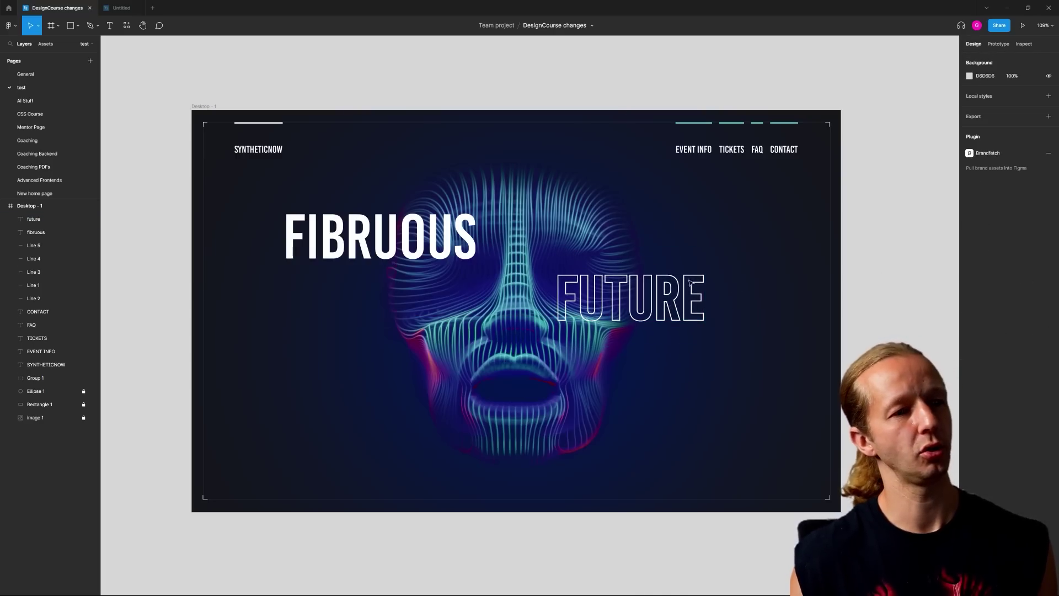
Draw a circle about 24 × 24 just right of the FIBRUOUS heading, vertically centred on its letters
{"action": "scroll", "coordinate": [497, 248], "scroll_direction": "up", "scroll_amount": 5}
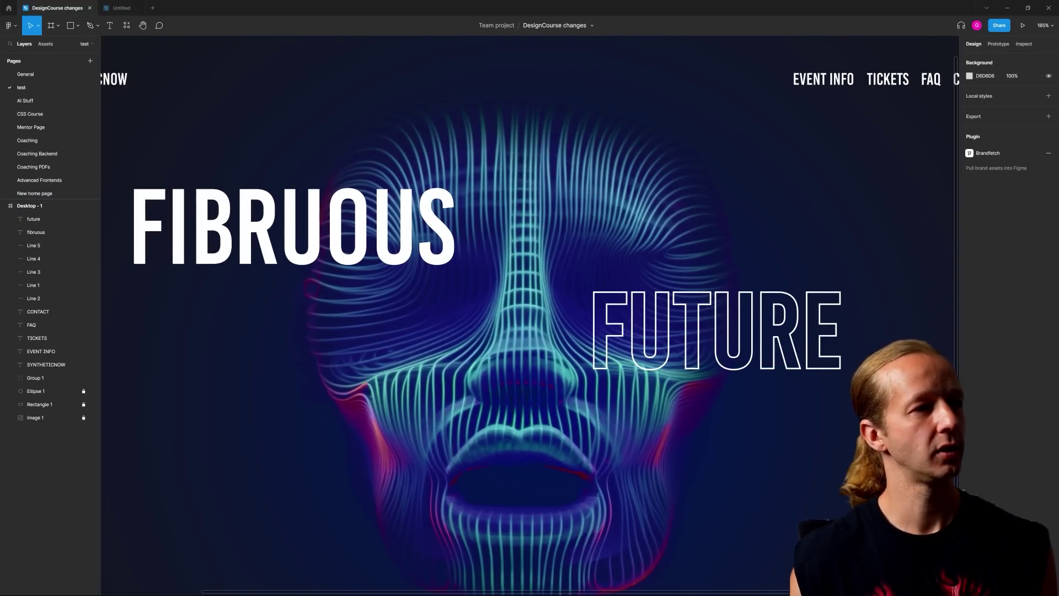
{"action": "left_click", "coordinate": [77, 27]}
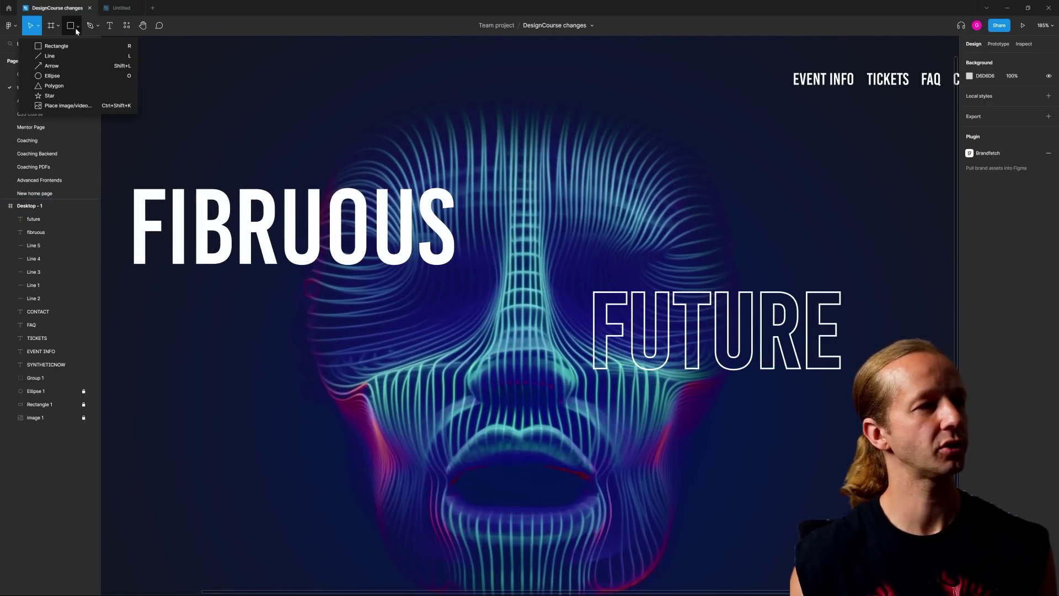
{"action": "left_click", "coordinate": [55, 75]}
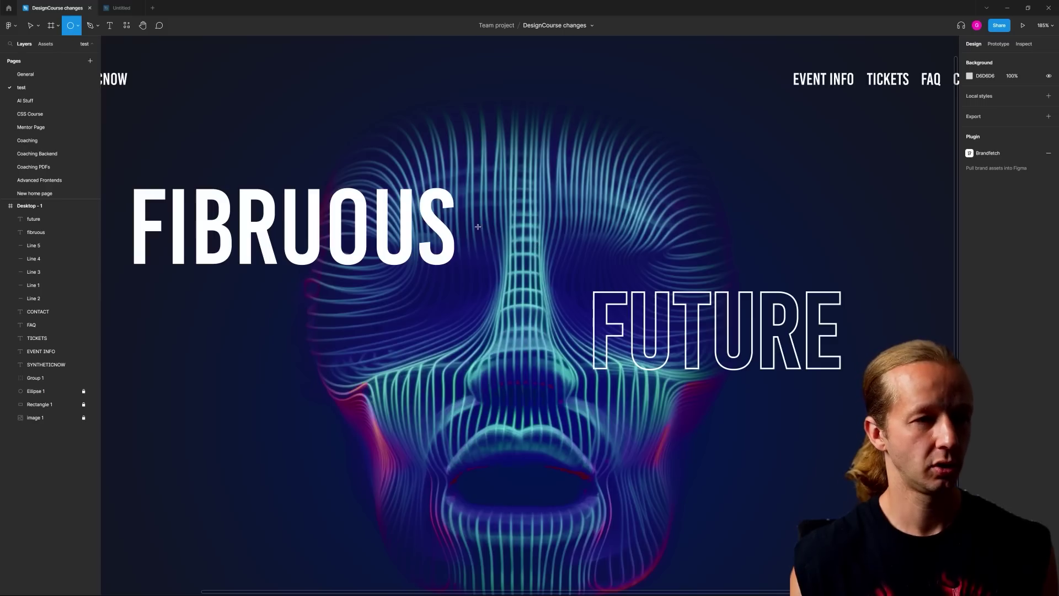
{"action": "left_click_drag", "start_coordinate": [467, 218], "coordinate": [484, 235]}
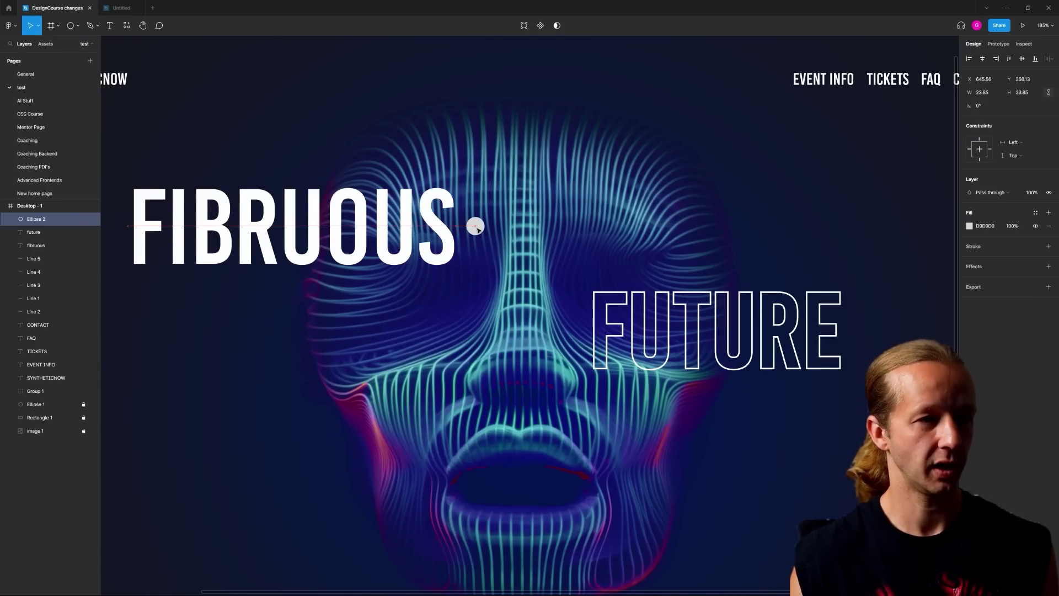
{"action": "left_click", "coordinate": [479, 230]}
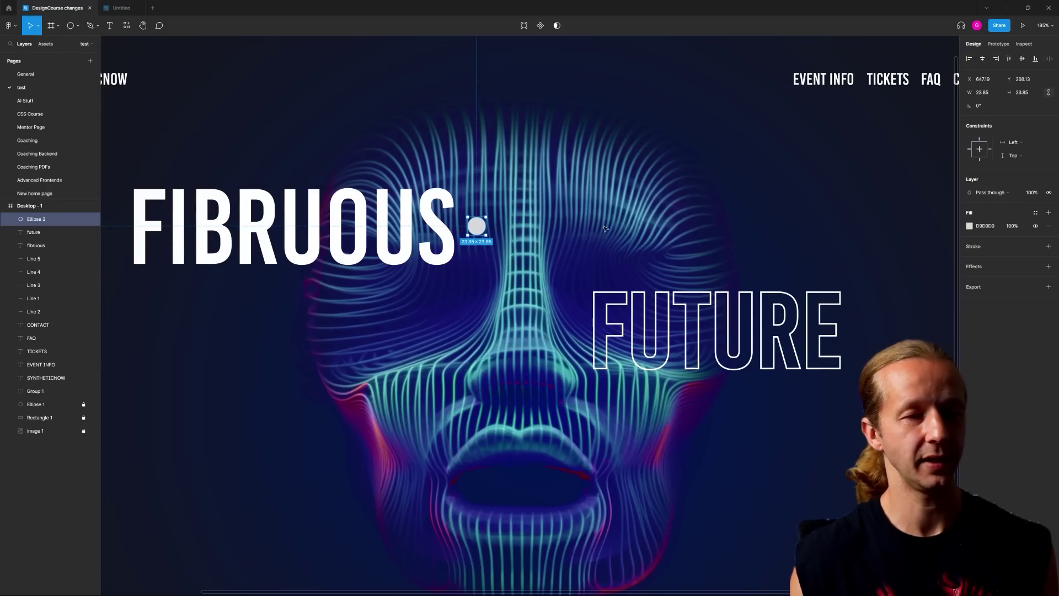
Remove the circle's fill and give it a white (FFFFFF) inside stroke with thickness 3
{"action": "left_click", "coordinate": [1049, 226]}
{"action": "left_click", "coordinate": [1049, 233]}
{"action": "left_click", "coordinate": [971, 248]}
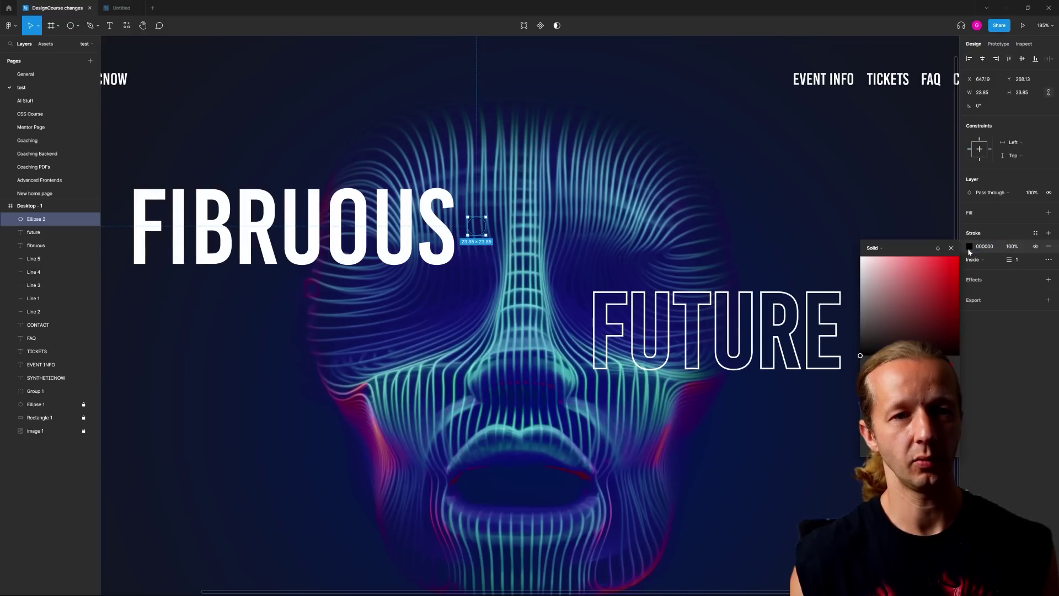
{"action": "left_click", "coordinate": [1022, 260]}
{"action": "type", "text": "3"}
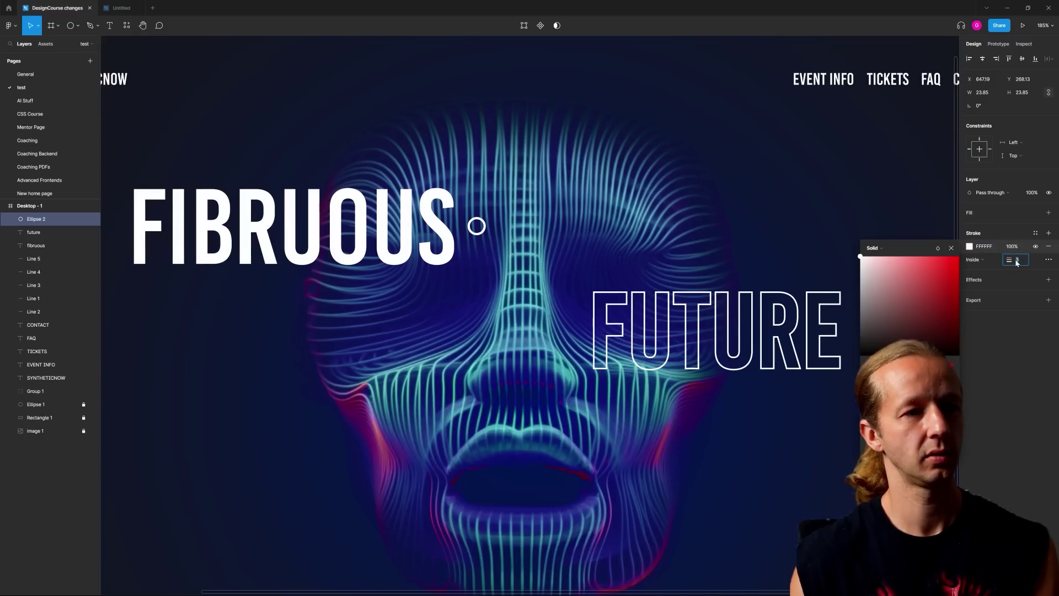
{"action": "left_click", "coordinate": [483, 220]}
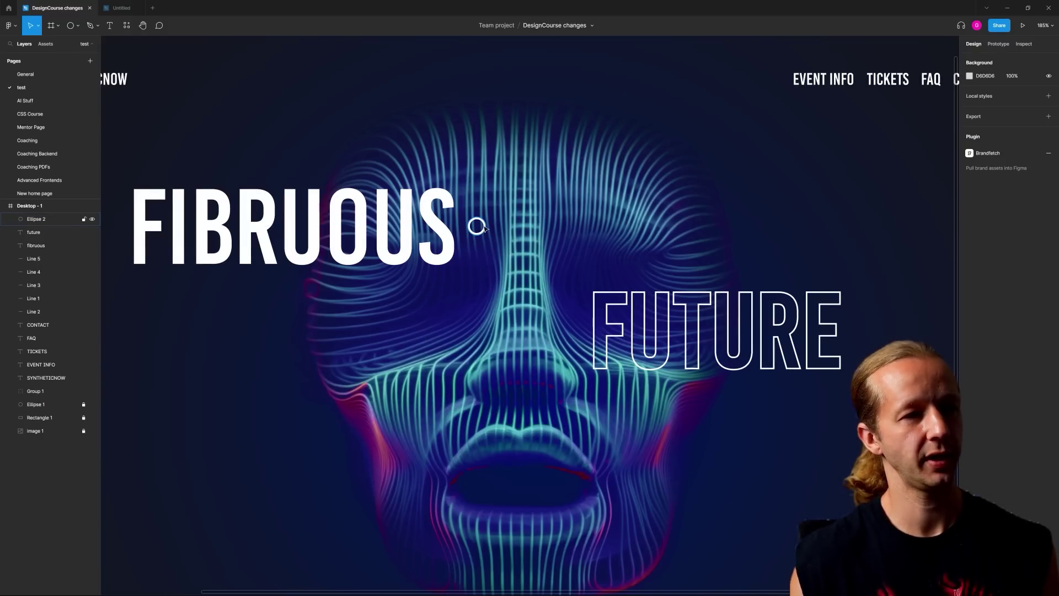
Enlarge the circle beside FIBRUOUS to about 31 × 31 and place a duplicate just before the FUTURE heading
{"action": "left_click", "coordinate": [485, 228]}
{"action": "left_click_drag", "start_coordinate": [485, 217], "coordinate": [579, 327]}
{"action": "key", "text": "Escape"}
{"action": "key", "text": "shift+1"}
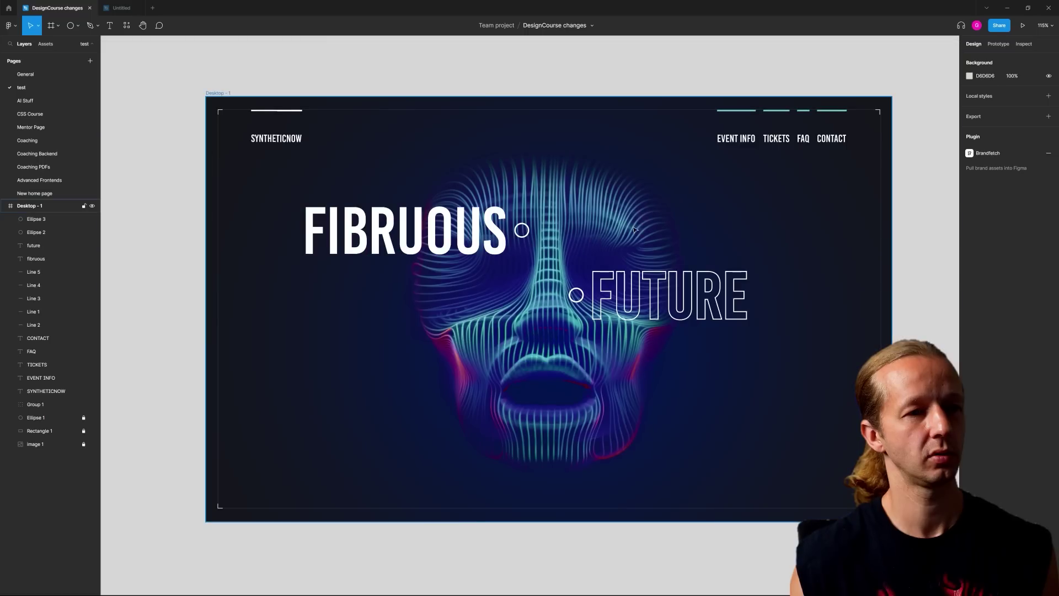
{"action": "scroll", "coordinate": [607, 243], "scroll_direction": "up", "scroll_amount": 5, "text": "ctrl"}
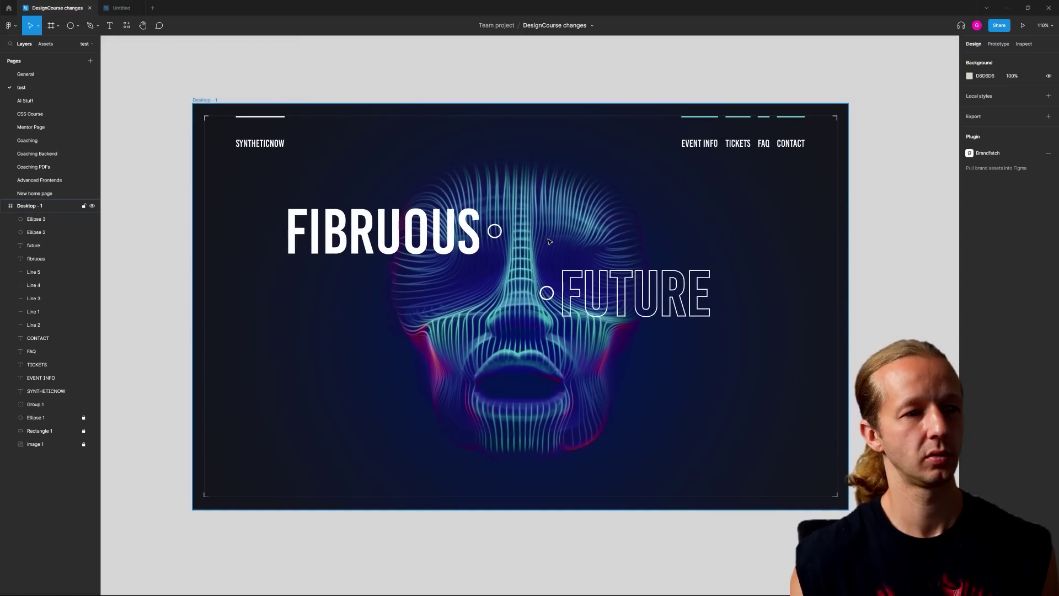
Move the FUTURE heading together with its circle slightly to the right
{"action": "left_click", "coordinate": [546, 304]}
{"action": "left_click", "coordinate": [588, 304], "text": "shift"}
{"action": "mouse_move", "coordinate": [617, 296]}
{"action": "left_mouse_down"}
{"action": "mouse_move", "coordinate": [630, 286]}
{"action": "mouse_move", "coordinate": [625, 294]}
{"action": "left_mouse_up"}
{"action": "left_click", "coordinate": [501, 251]}
Move the FIBRUOUS heading together with its circle slightly to the left
{"action": "scroll", "coordinate": [507, 258], "scroll_direction": "up", "scroll_amount": 1, "text": "ctrl"}
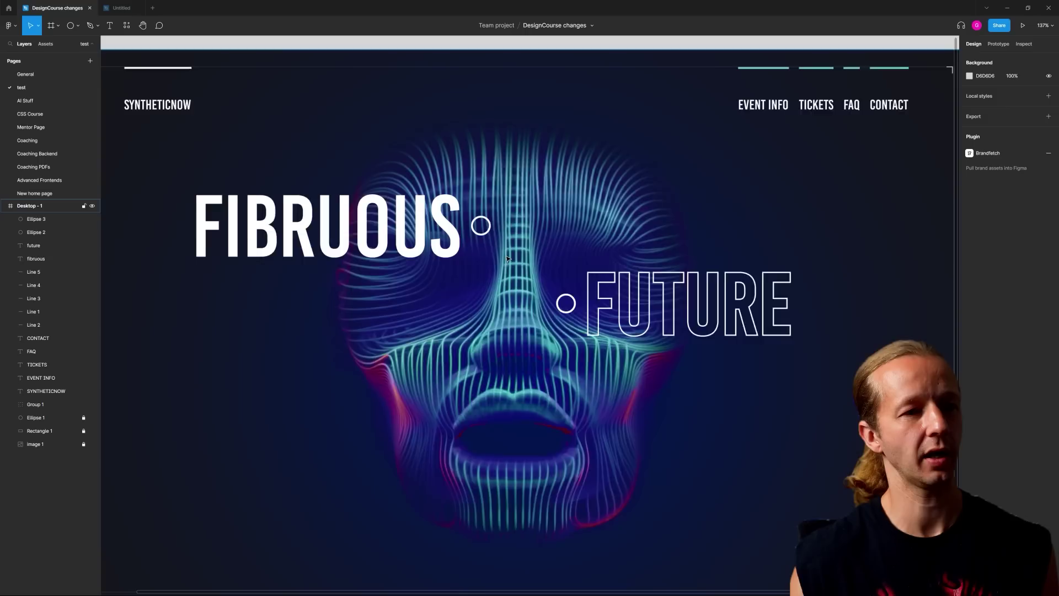
{"action": "scroll", "coordinate": [507, 258], "scroll_direction": "up", "scroll_amount": 3, "text": "ctrl"}
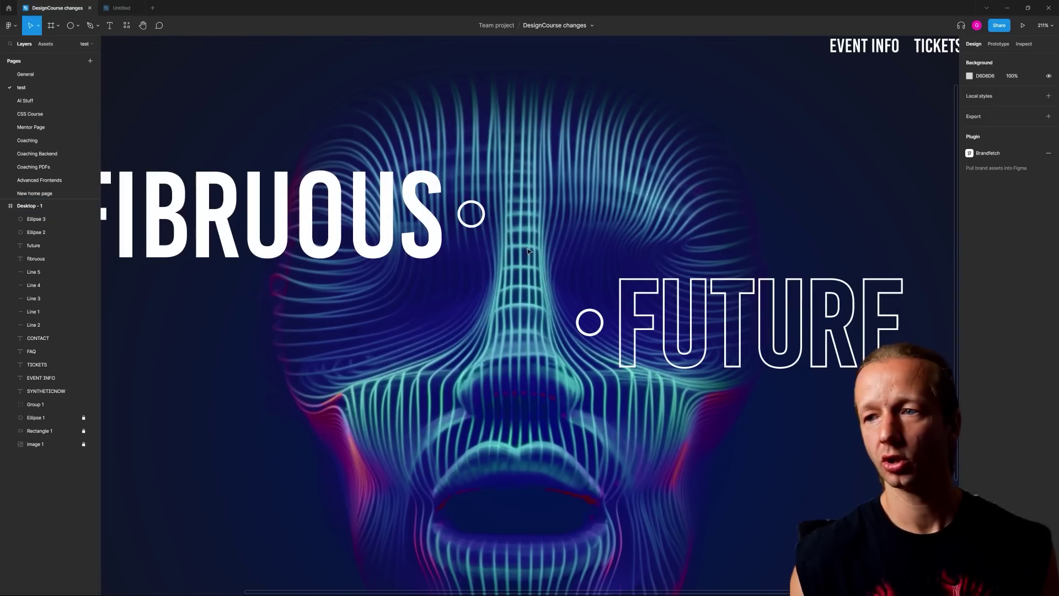
{"action": "scroll", "coordinate": [588, 271], "scroll_direction": "down", "scroll_amount": 6, "text": "ctrl"}
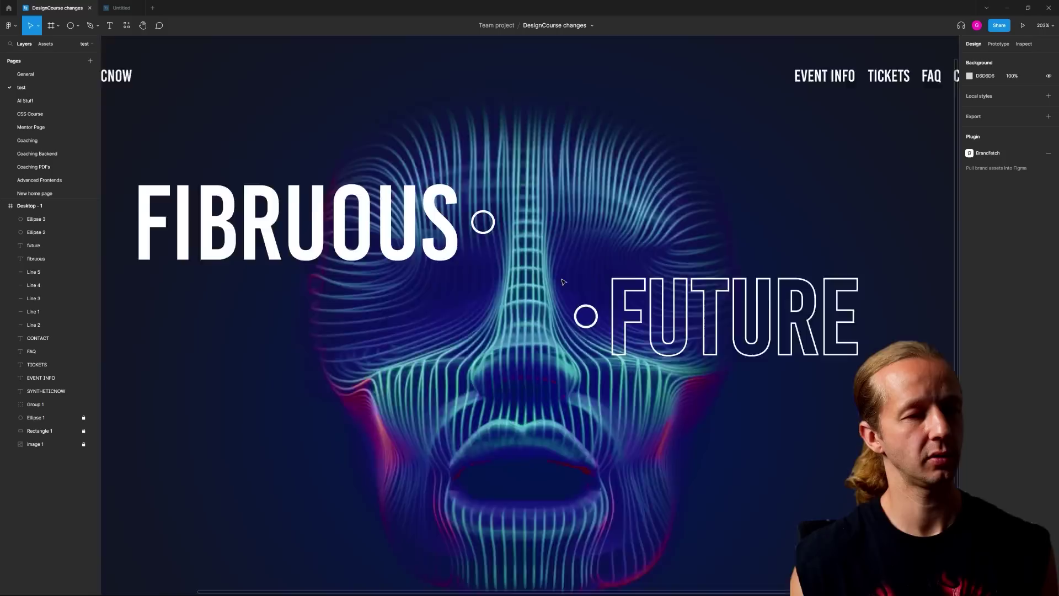
{"action": "scroll", "coordinate": [443, 251], "scroll_direction": "up", "scroll_amount": 3, "text": "ctrl"}
{"action": "left_click", "coordinate": [453, 248]}
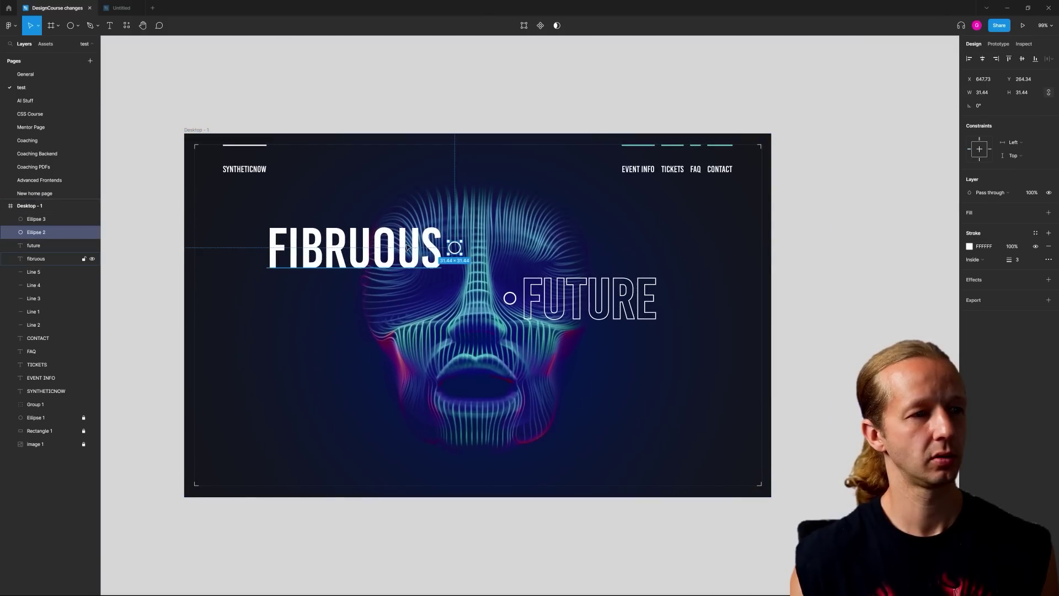
{"action": "left_click", "coordinate": [372, 252], "text": "shift"}
{"action": "left_click_drag", "start_coordinate": [373, 251], "coordinate": [355, 252]}
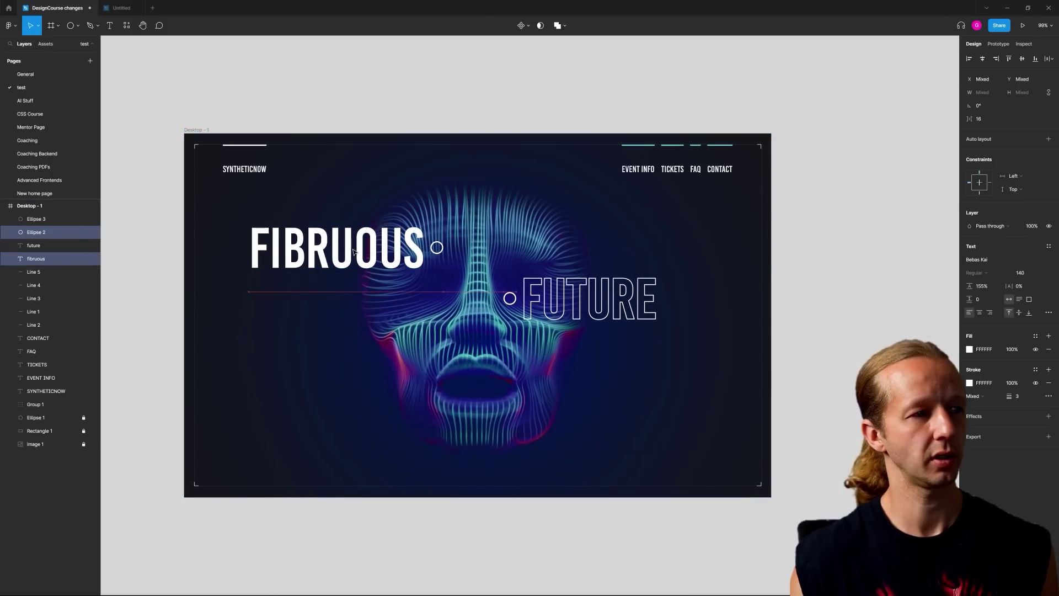
{"action": "key", "text": "Escape"}
Shift the FUTURE heading and its circle further right and slightly up to widen the gap between the headings
{"action": "left_click", "coordinate": [510, 298]}
{"action": "left_click", "coordinate": [590, 300], "text": "shift"}
{"action": "left_click_drag", "start_coordinate": [590, 299], "coordinate": [605, 295]}
{"action": "left_click", "coordinate": [840, 249]}
Add a text box about 428 × 99 below the FIBRUOUS heading with the placeholder text "sdf"
{"action": "scroll", "coordinate": [718, 270], "scroll_direction": "down", "scroll_amount": 1}
{"action": "scroll", "coordinate": [717, 270], "scroll_direction": "left", "scroll_amount": 1}
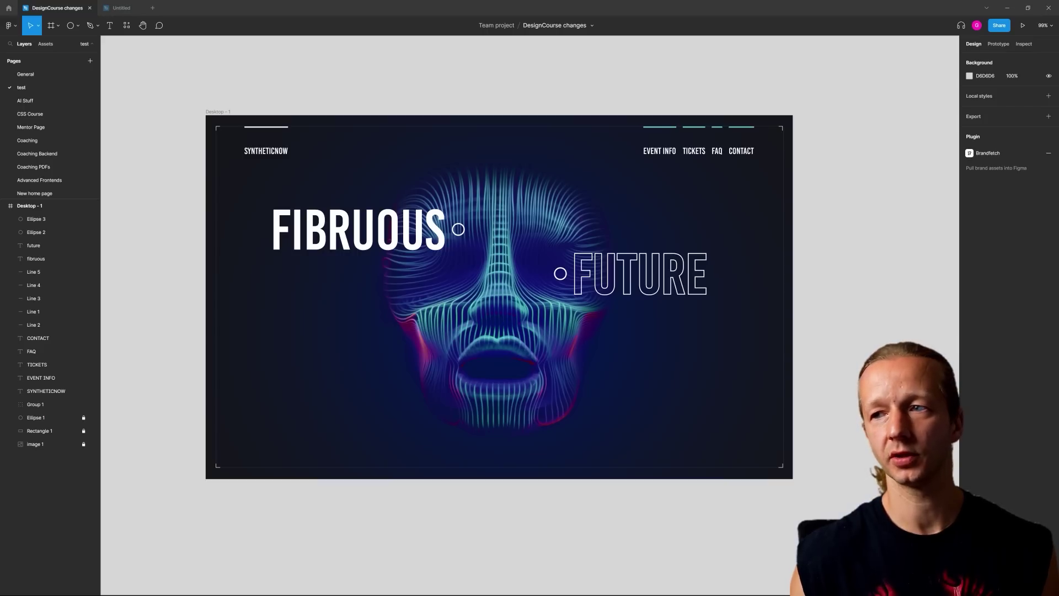
{"action": "key", "text": "t"}
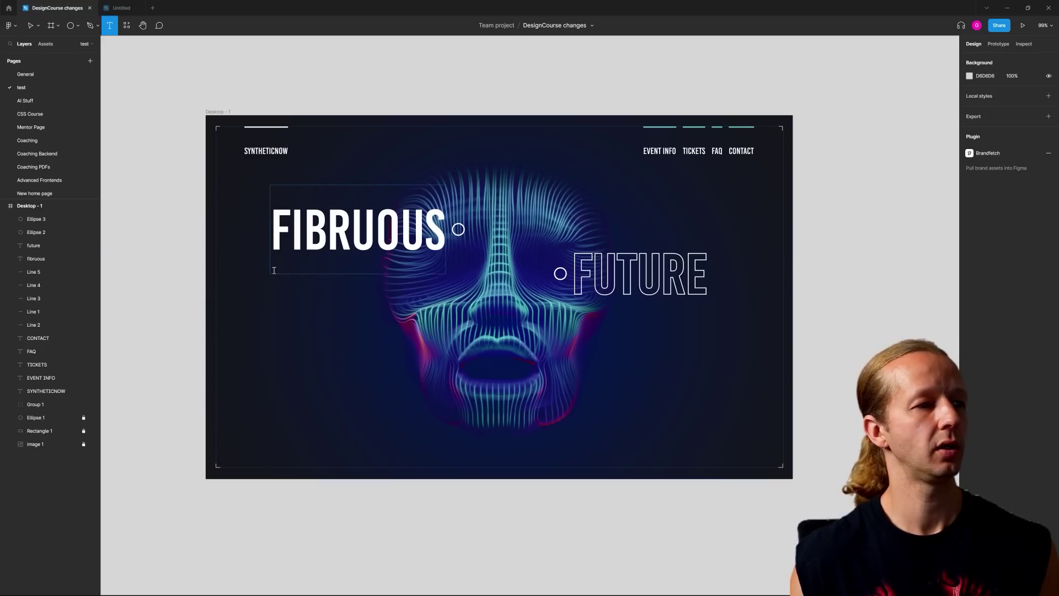
{"action": "left_click_drag", "start_coordinate": [275, 280], "coordinate": [450, 320]}
{"action": "type", "text": "sdf"}
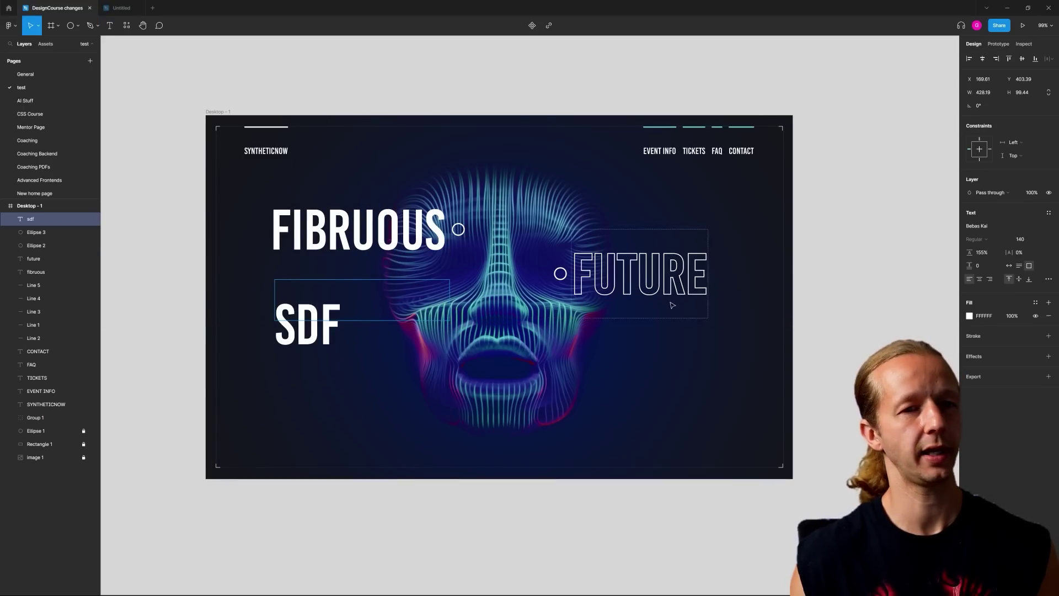
{"action": "key", "text": "Escape"}
Set the placeholder text's font to Poppins and its size to 16
{"action": "left_click", "coordinate": [990, 227]}
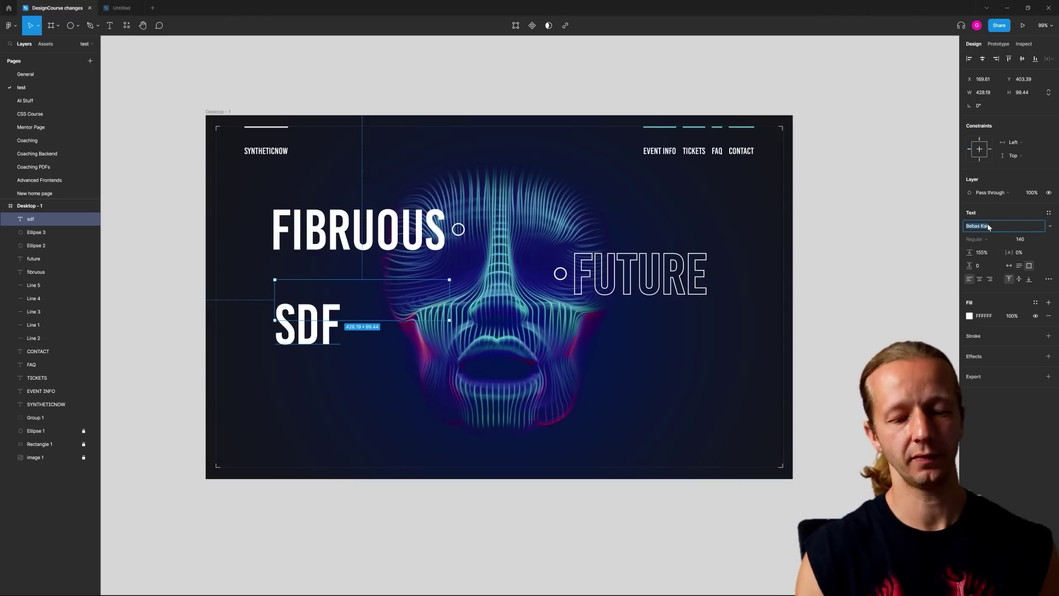
{"action": "type", "text": "Poppi"}
{"action": "key", "text": "Return"}
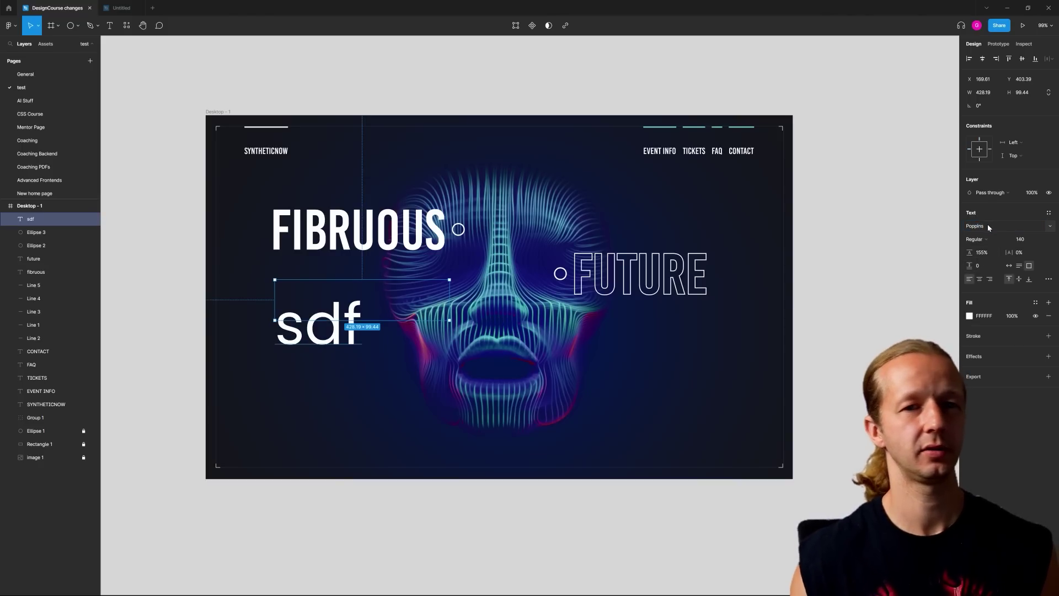
{"action": "left_click", "coordinate": [1042, 241]}
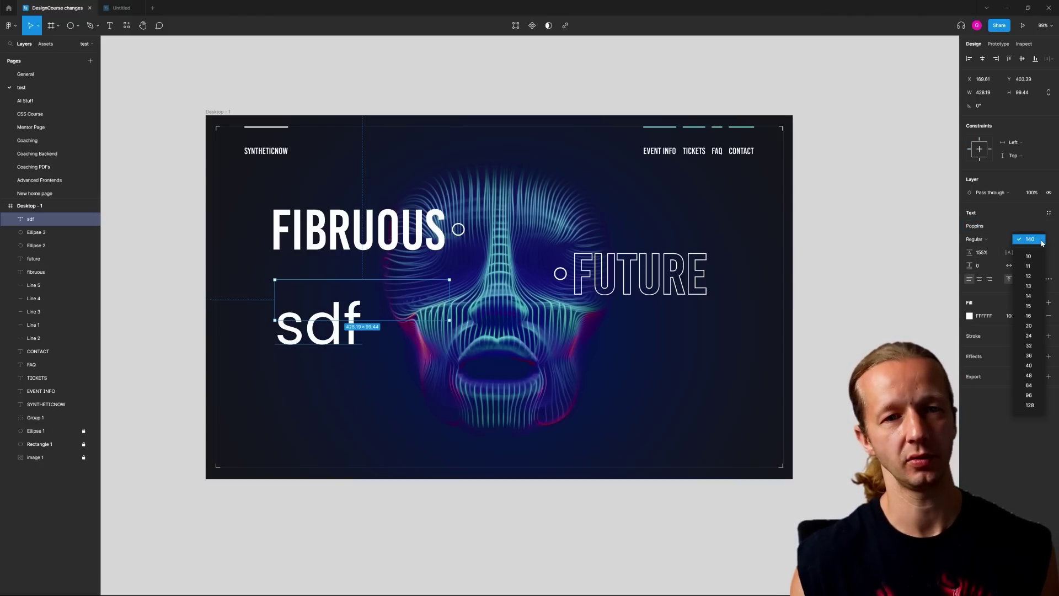
{"action": "left_click", "coordinate": [1029, 316]}
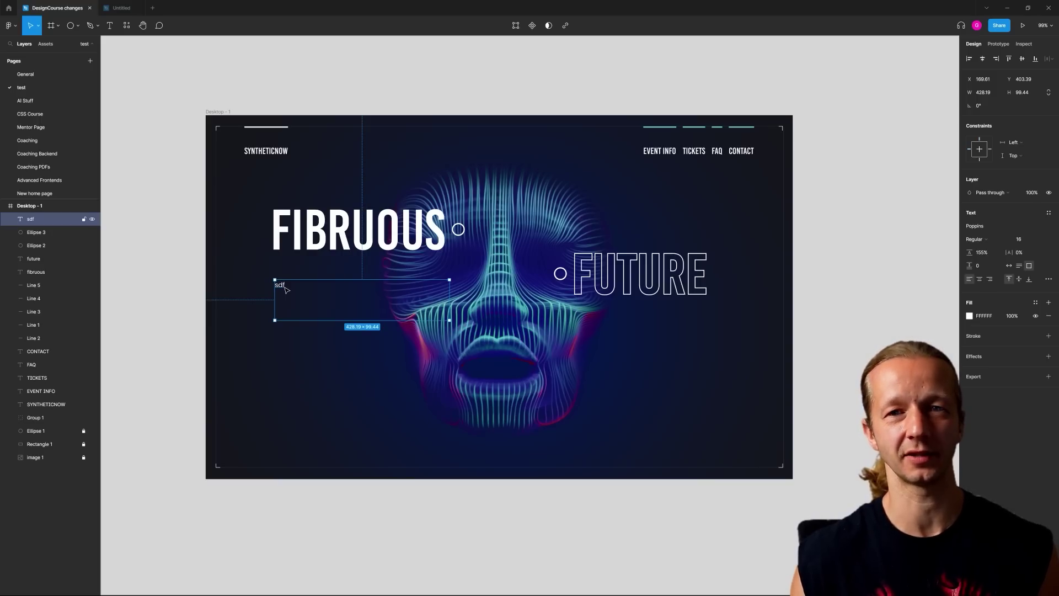
Replace the placeholder with "The transhumanism event has arrived. Will you be ready to merge with the AI?"
{"action": "double_click", "coordinate": [285, 286]}
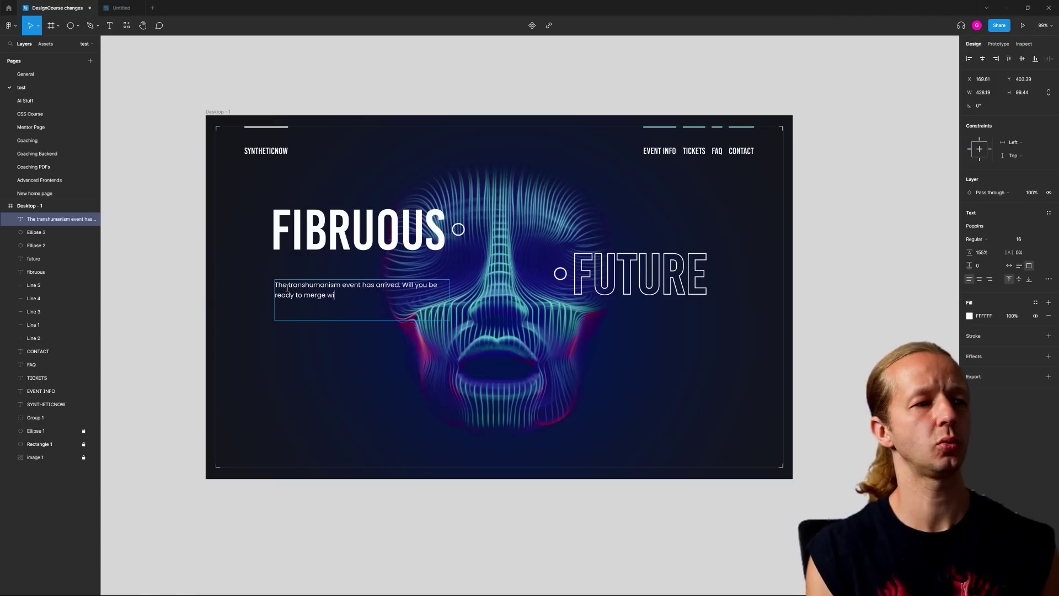
{"action": "type", "text": "?"}
{"action": "key", "text": "Escape"}
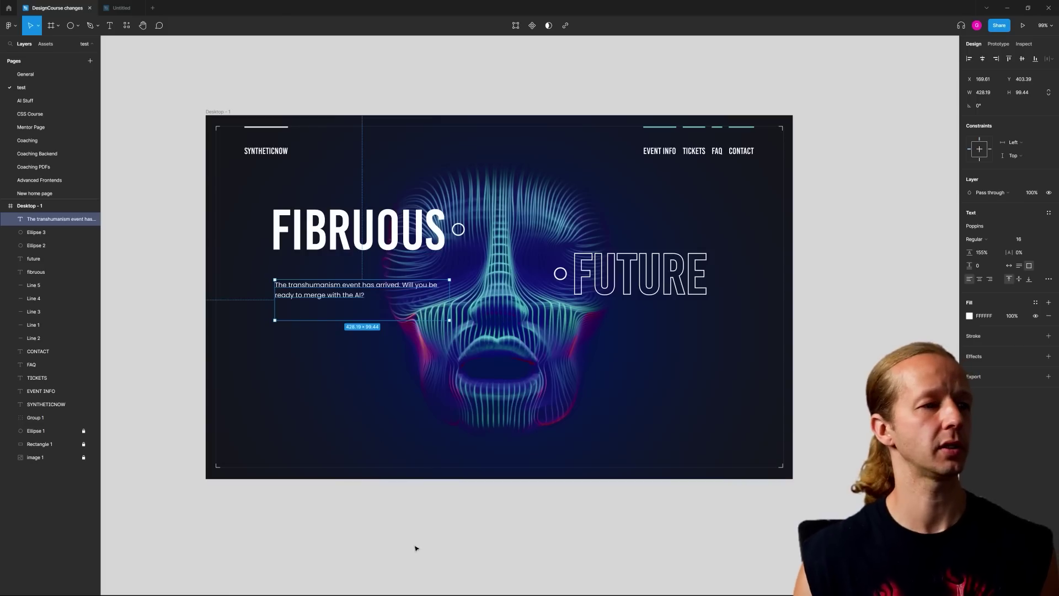
Move the transhumanism paragraph up close beneath the FIBRUOUS heading, with its start near the heading's first letter
{"action": "left_click", "coordinate": [414, 552]}
{"action": "left_click_drag", "start_coordinate": [342, 318], "coordinate": [325, 279]}
{"action": "left_click", "coordinate": [163, 266]}
{"action": "left_click", "coordinate": [424, 475]}
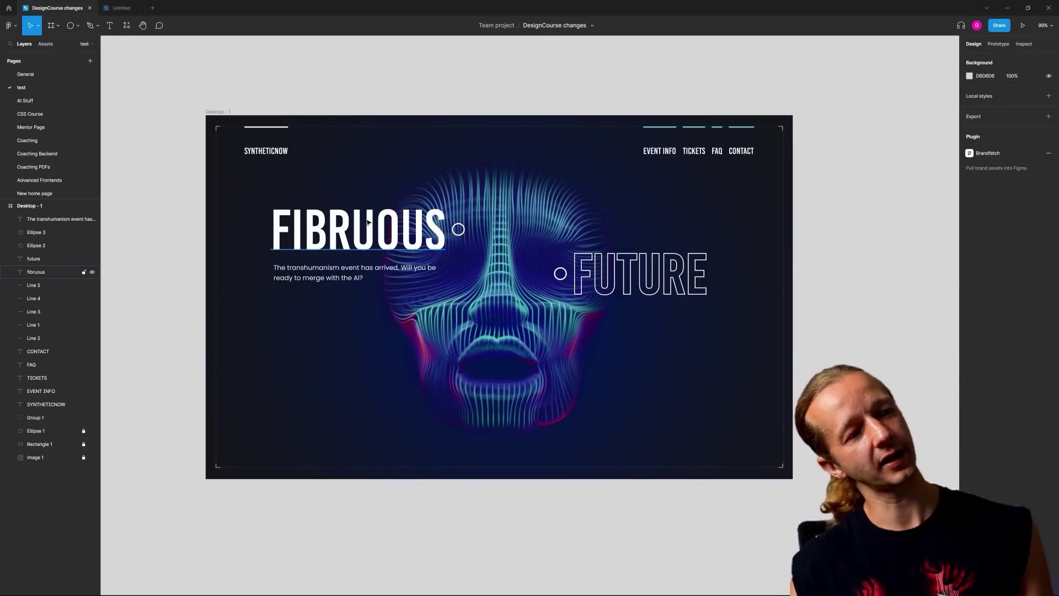
Shrink the paragraph's text box to a height of about 54 so it fits the two lines
{"action": "scroll", "coordinate": [325, 252], "scroll_direction": "up", "scroll_amount": 1}
{"action": "scroll", "coordinate": [325, 251], "scroll_direction": "up", "scroll_amount": 5}
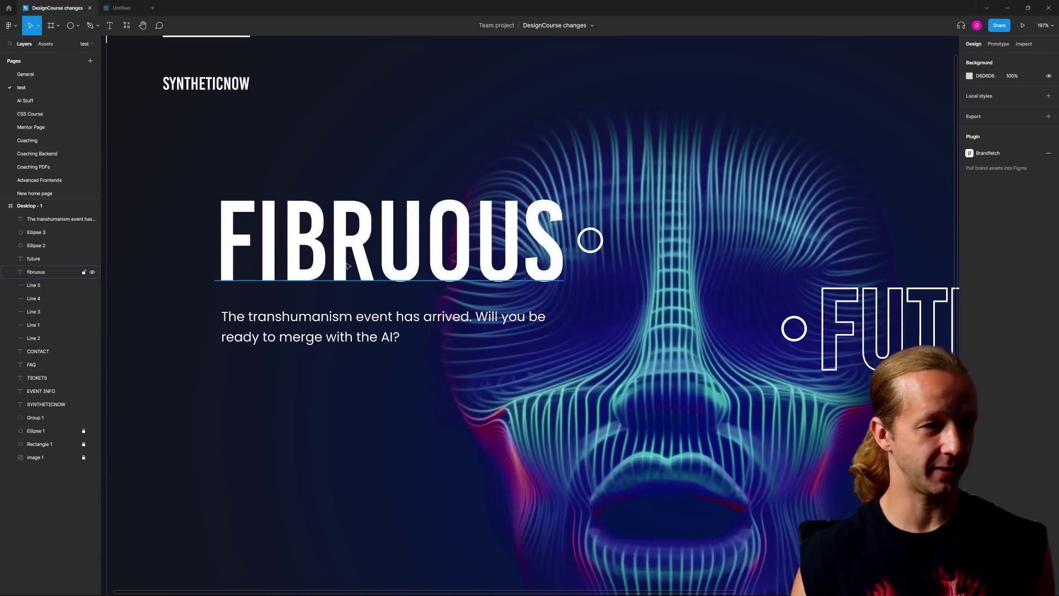
{"action": "left_click", "coordinate": [363, 330]}
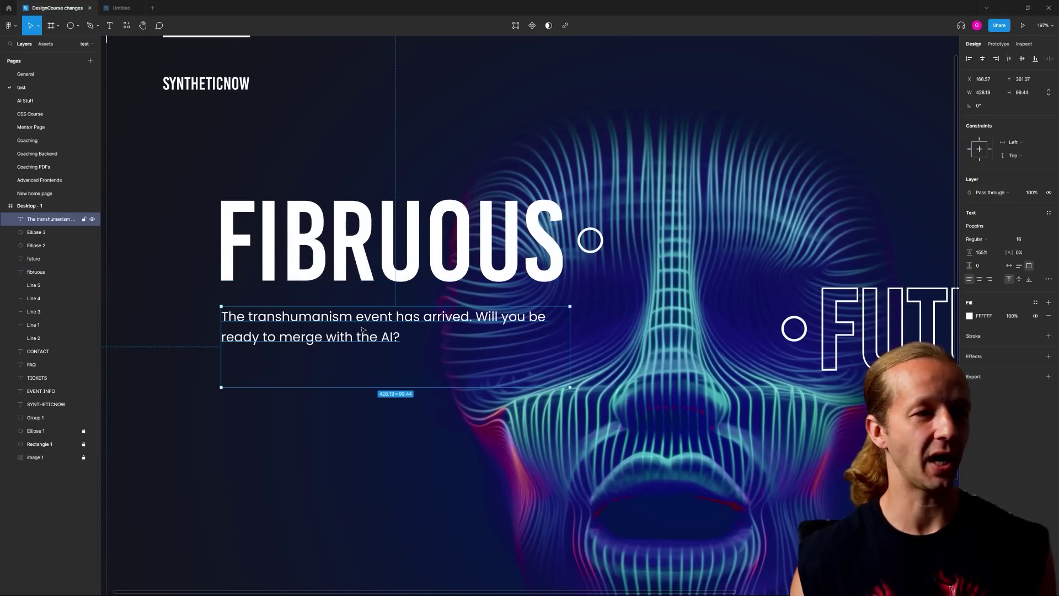
{"action": "double_click", "coordinate": [379, 387]}
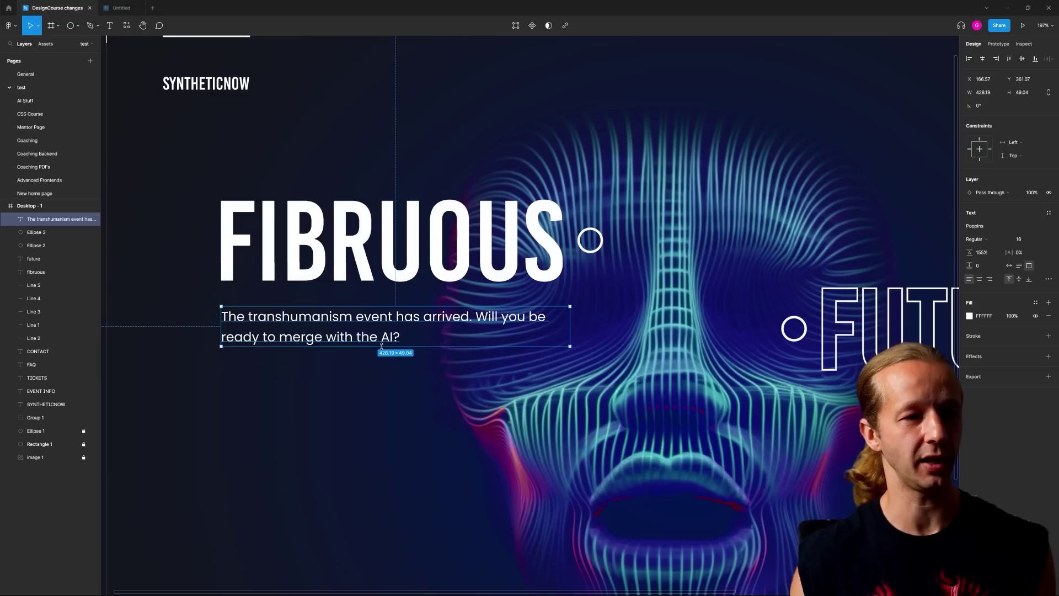
{"action": "left_click", "coordinate": [372, 382]}
{"action": "left_click", "coordinate": [309, 232]}
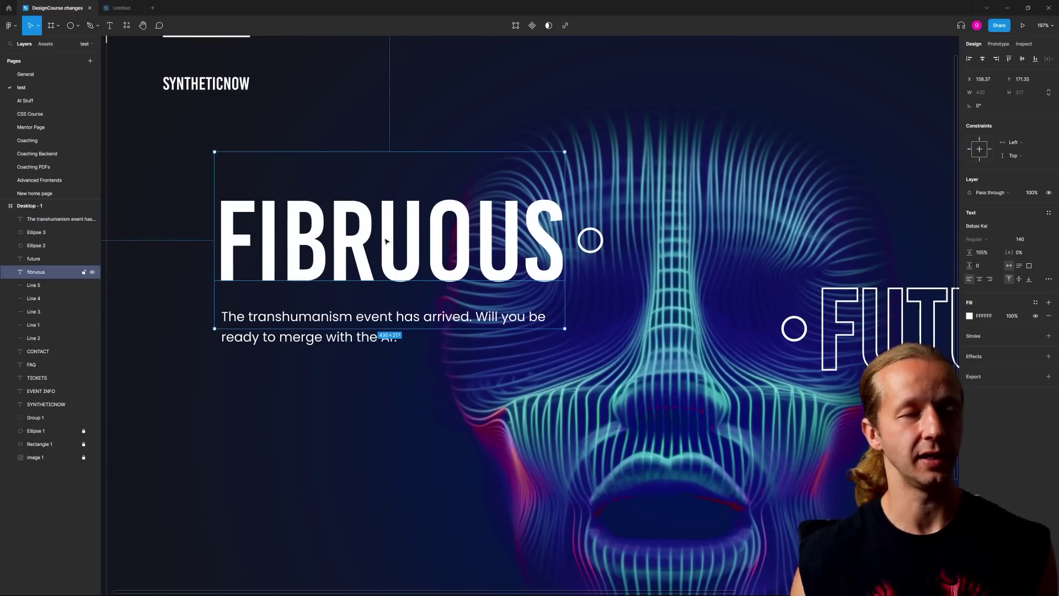
{"action": "left_click", "coordinate": [362, 328]}
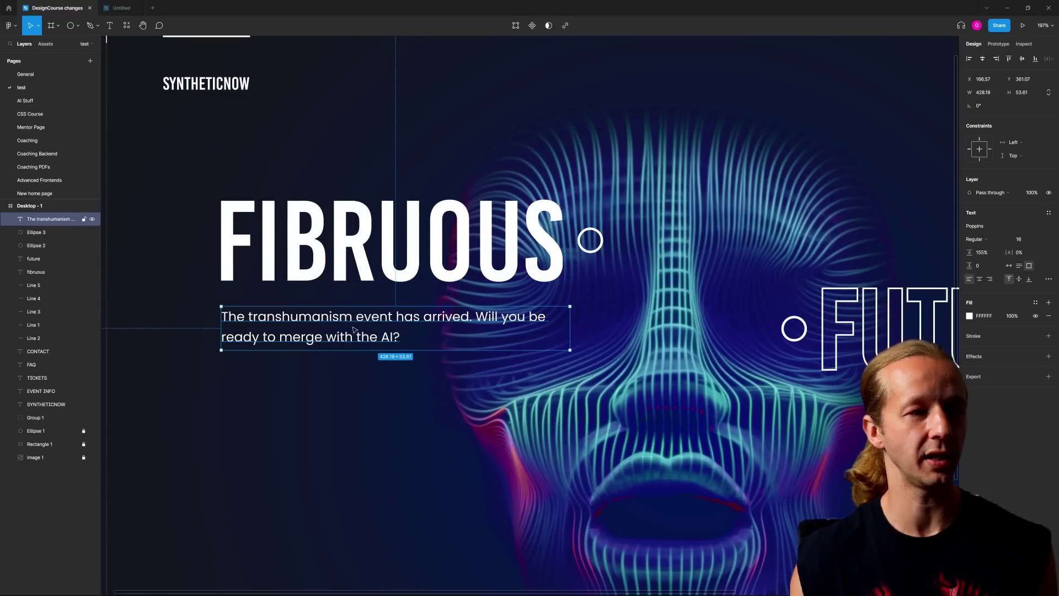
{"action": "left_click", "coordinate": [340, 399]}
{"action": "scroll", "coordinate": [367, 398], "scroll_direction": "down", "scroll_amount": 6}
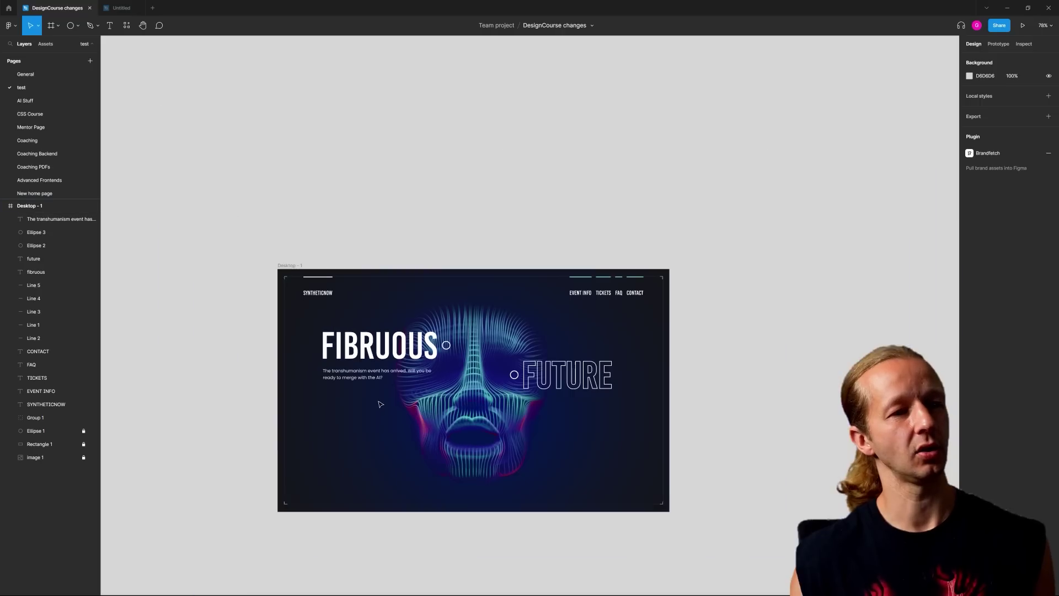
{"action": "scroll", "coordinate": [367, 347], "scroll_direction": "up", "scroll_amount": 3}
{"action": "scroll", "coordinate": [376, 351], "scroll_direction": "down", "scroll_amount": 1}
{"action": "scroll", "coordinate": [375, 351], "scroll_direction": "left", "scroll_amount": 2}
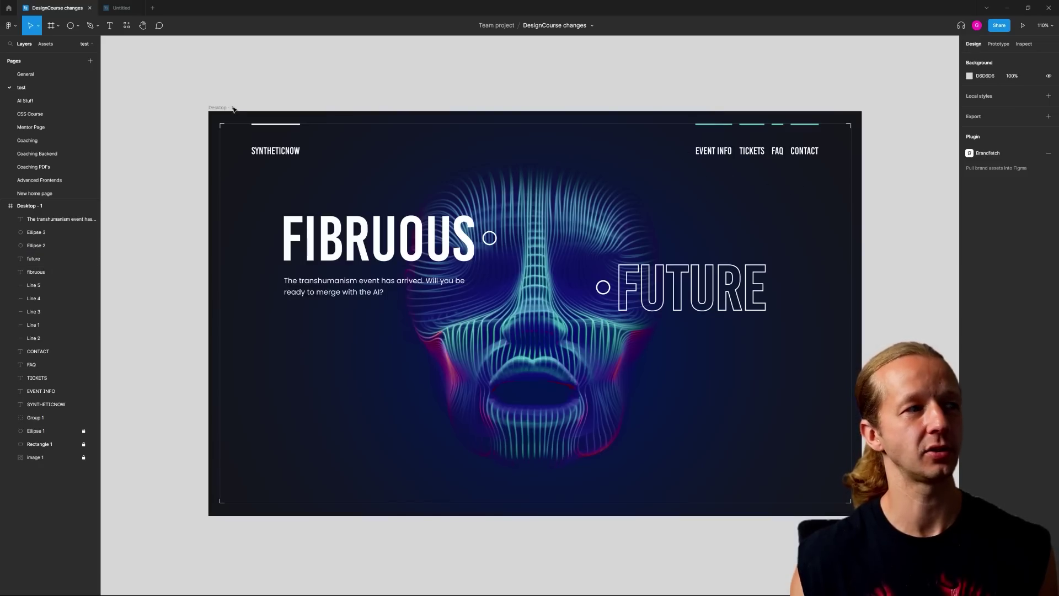
Create a text row of periods with 194.5% letter spacing that spans the full page width at the face's mouth
{"action": "key", "text": "t"}
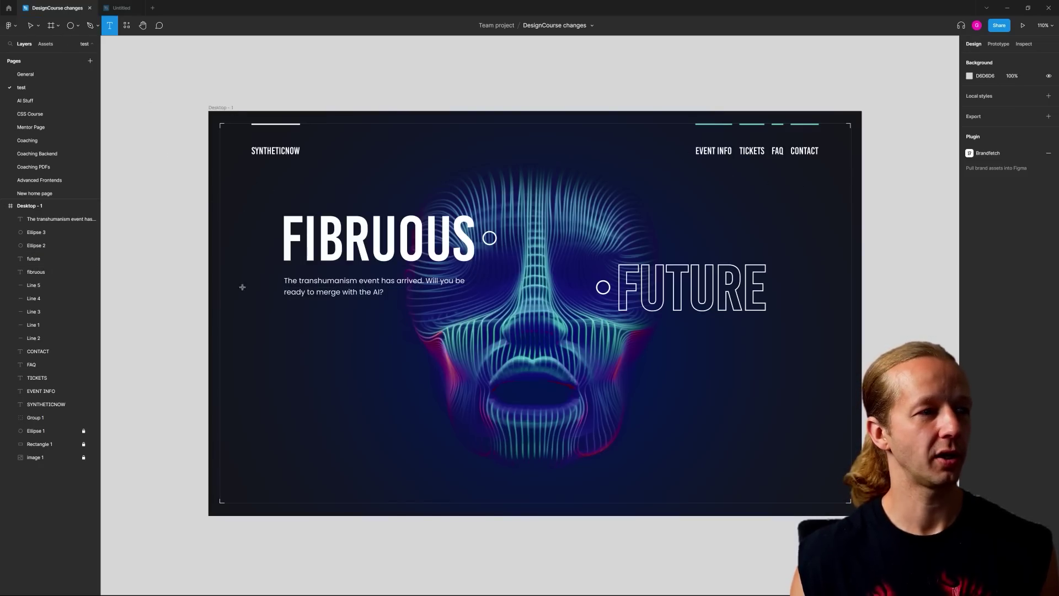
{"action": "left_click", "coordinate": [259, 378]}
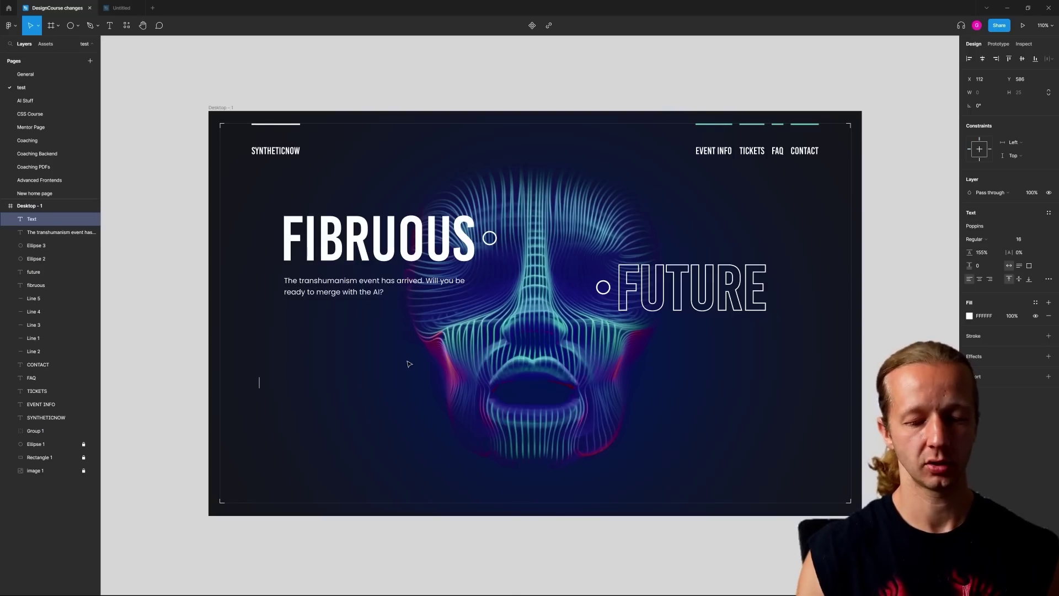
{"action": "type", "text": "......................................"}
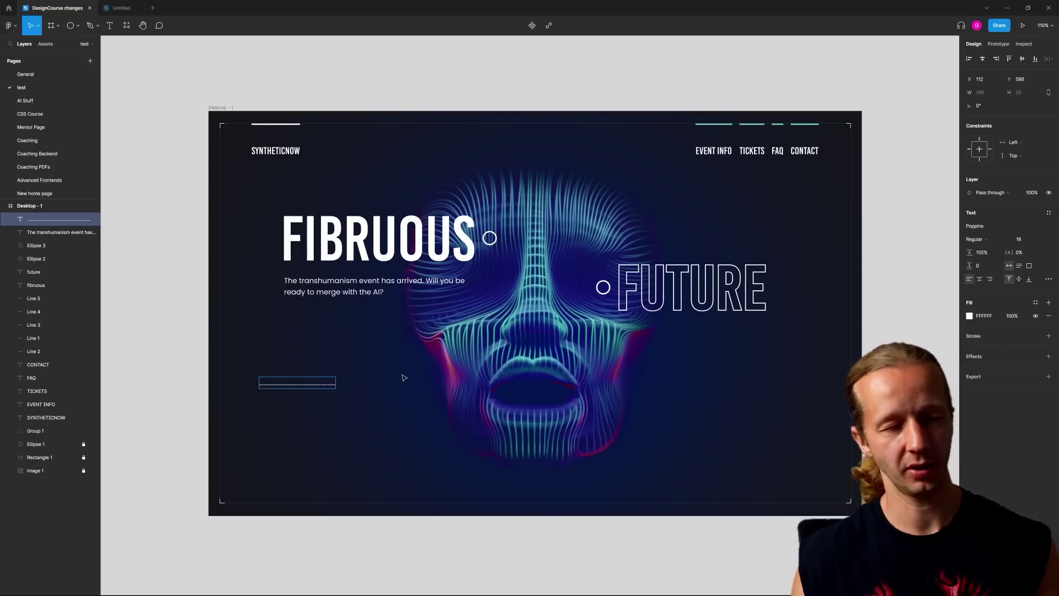
{"action": "key", "text": "Escape"}
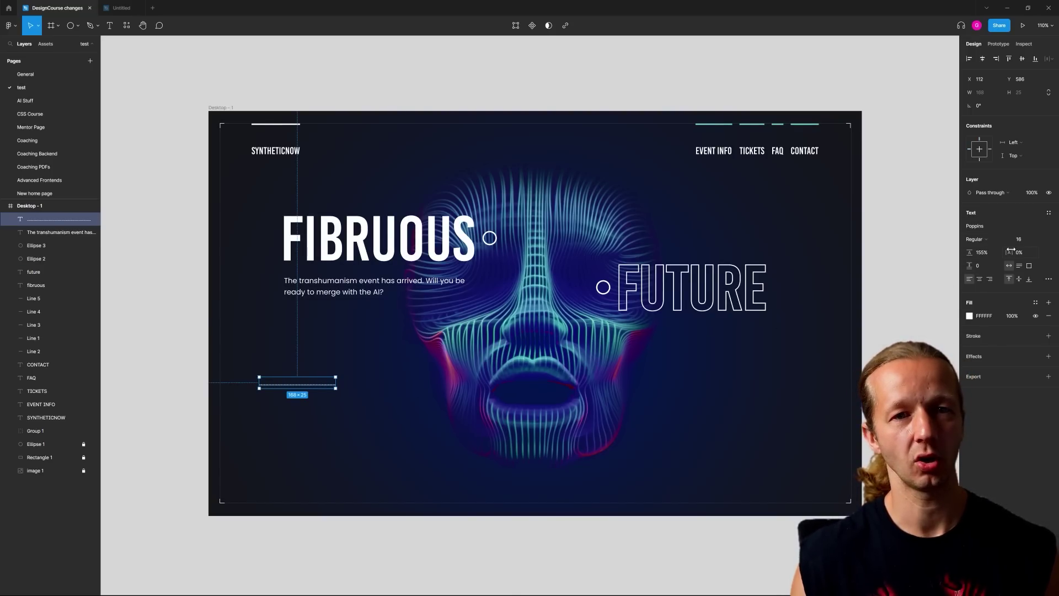
{"action": "left_click_drag", "start_coordinate": [1008, 253], "coordinate": [110, 250]}
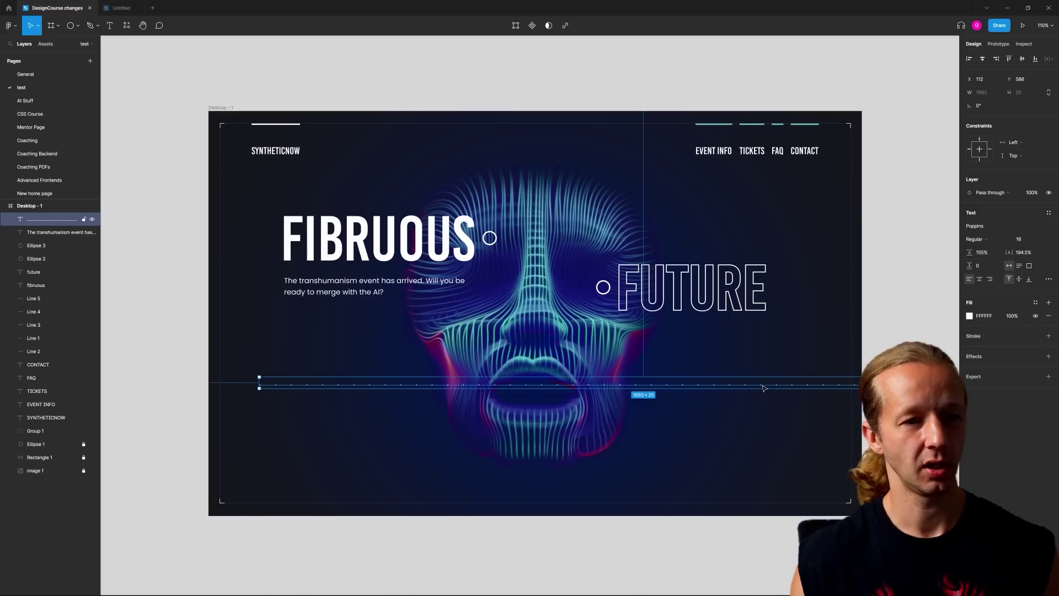
{"action": "left_click_drag", "start_coordinate": [761, 387], "coordinate": [618, 395]}
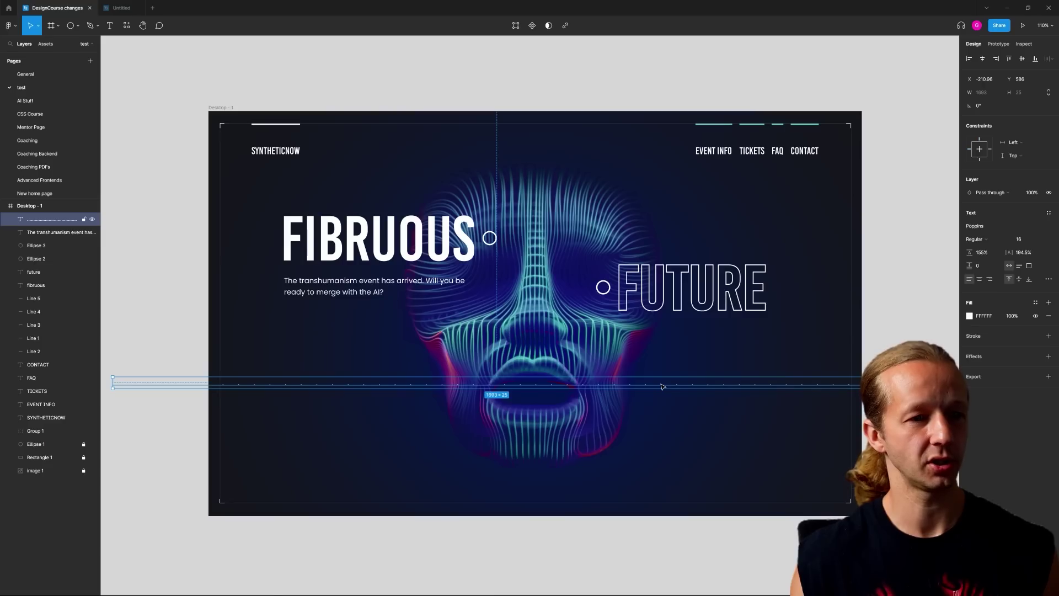
Duplicate the dotted row downward into nine evenly spaced rows and copy that block directly above to form a dot grid
{"action": "left_click_drag", "start_coordinate": [662, 385], "coordinate": [688, 481]}
{"action": "left_click", "coordinate": [679, 398], "text": "shift"}
{"action": "left_click", "coordinate": [679, 385], "text": "shift"}
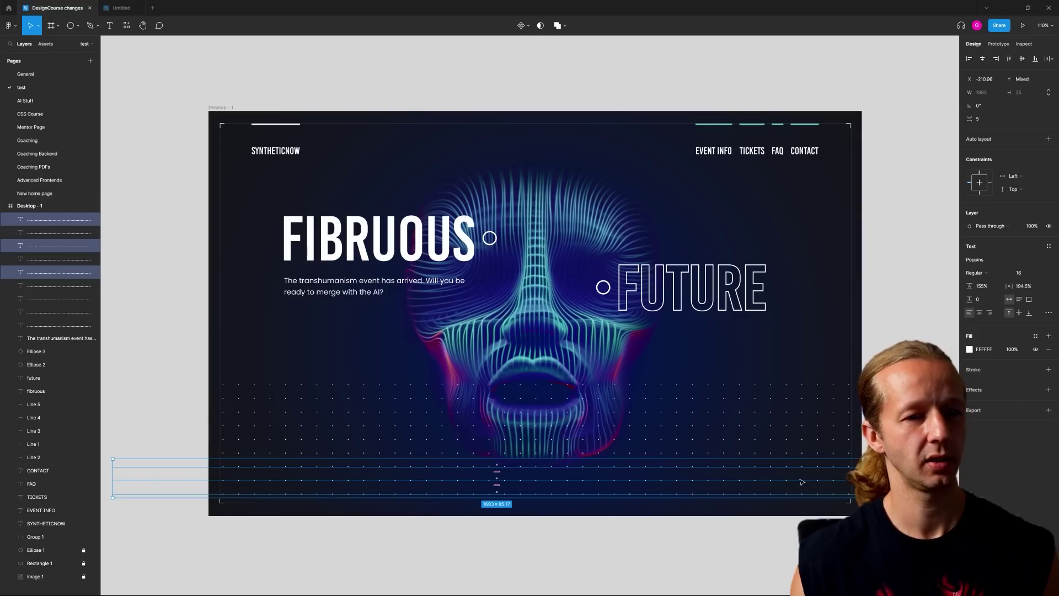
{"action": "left_click_drag", "start_coordinate": [858, 499], "coordinate": [673, 413]}
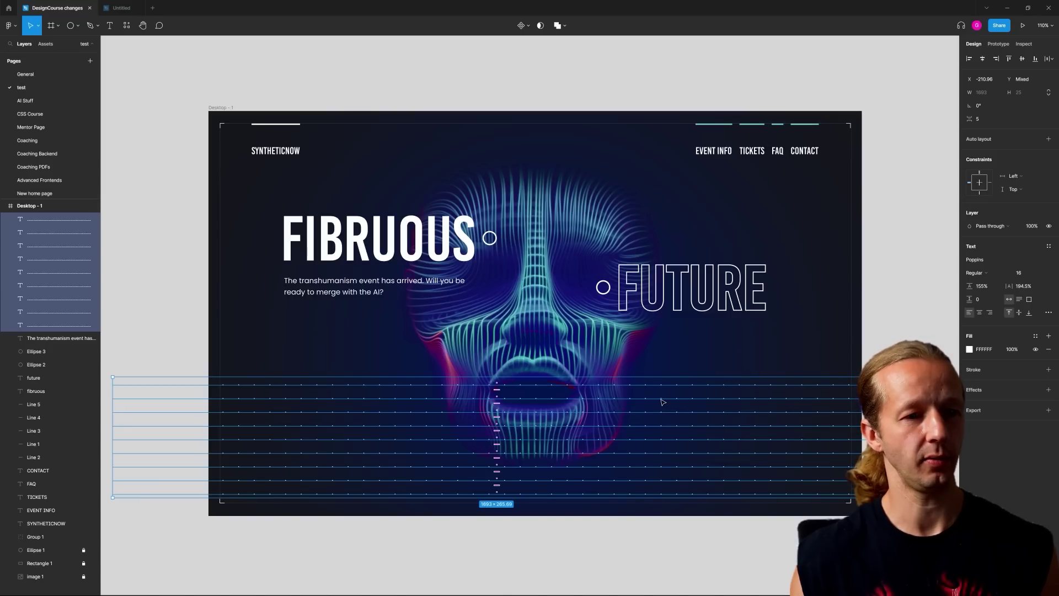
{"action": "left_click_drag", "start_coordinate": [662, 403], "coordinate": [672, 278]}
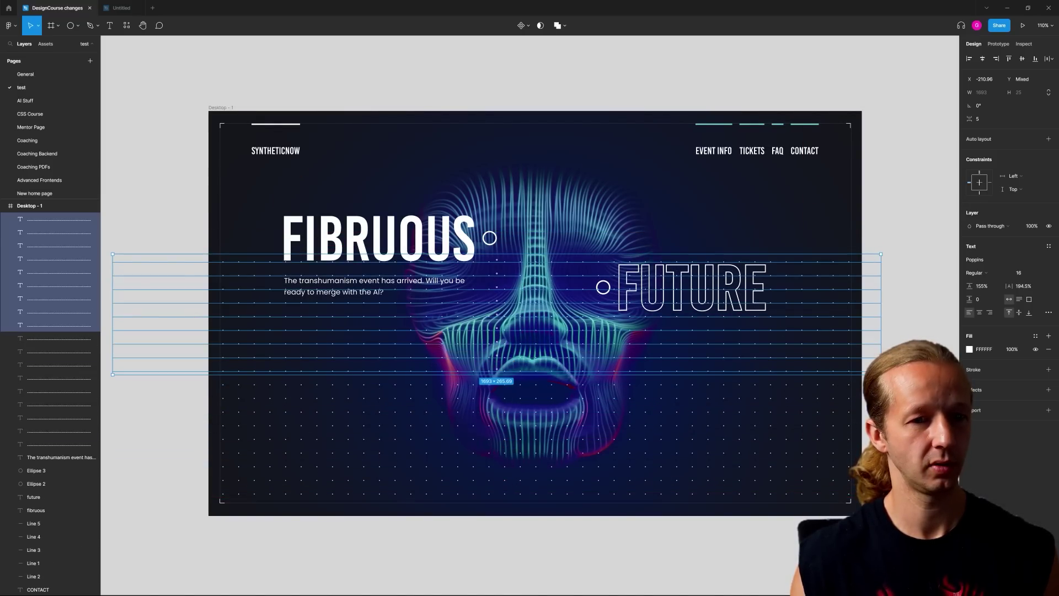
Select all the dotted rows and combine them into one group
{"action": "left_click", "coordinate": [505, 330]}
{"action": "mouse_move", "coordinate": [878, 502]}
{"action": "left_mouse_down"}
{"action": "mouse_move", "coordinate": [523, 267]}
{"action": "mouse_move", "coordinate": [616, 272]}
{"action": "mouse_move", "coordinate": [880, 245]}
{"action": "left_mouse_up"}
{"action": "left_click", "coordinate": [868, 251]}
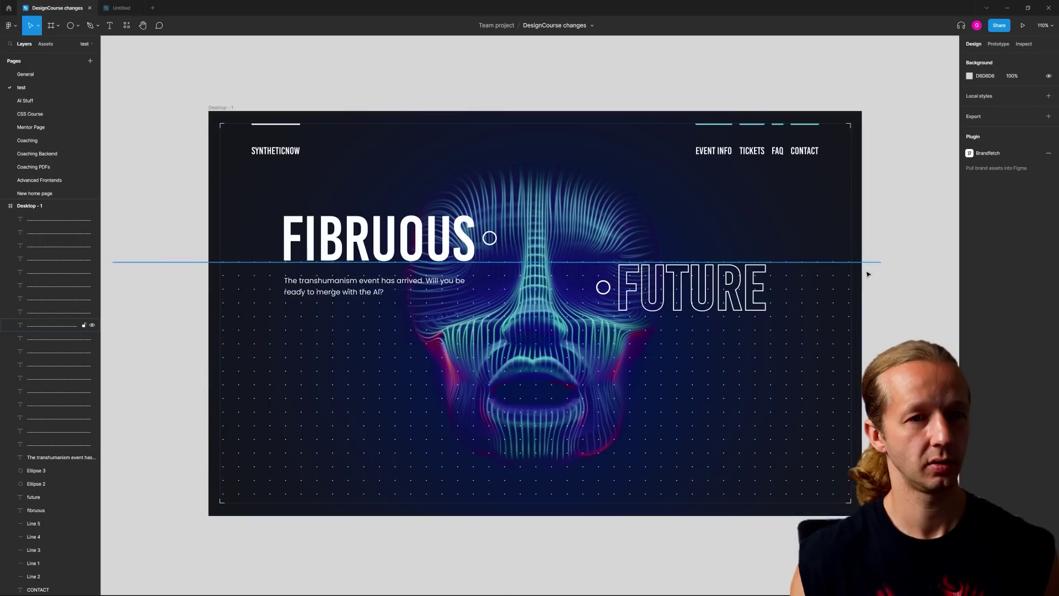
{"action": "left_click_drag", "start_coordinate": [881, 252], "coordinate": [827, 498]}
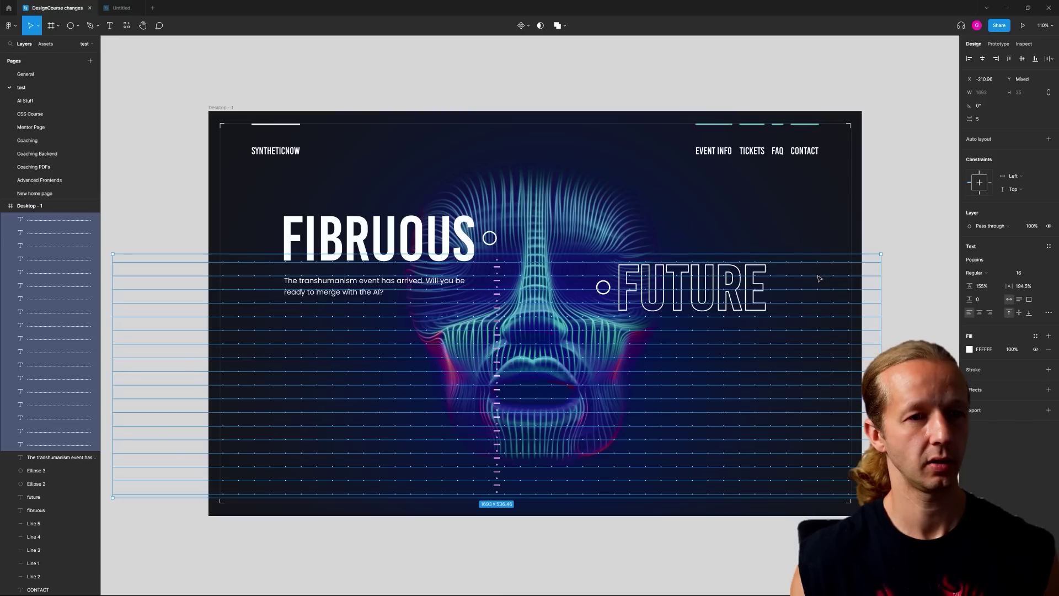
{"action": "key", "text": "ctrl+g"}
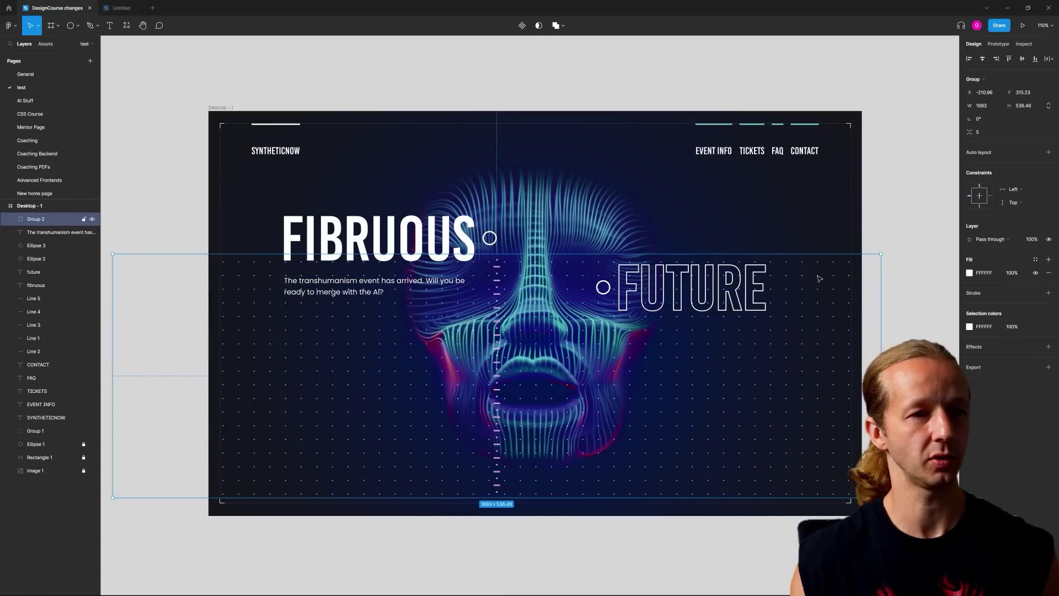
Hide and show the dot grid group to compare, and move it up to about Y 171 so it surrounds the headline
{"action": "left_click", "coordinate": [92, 220]}
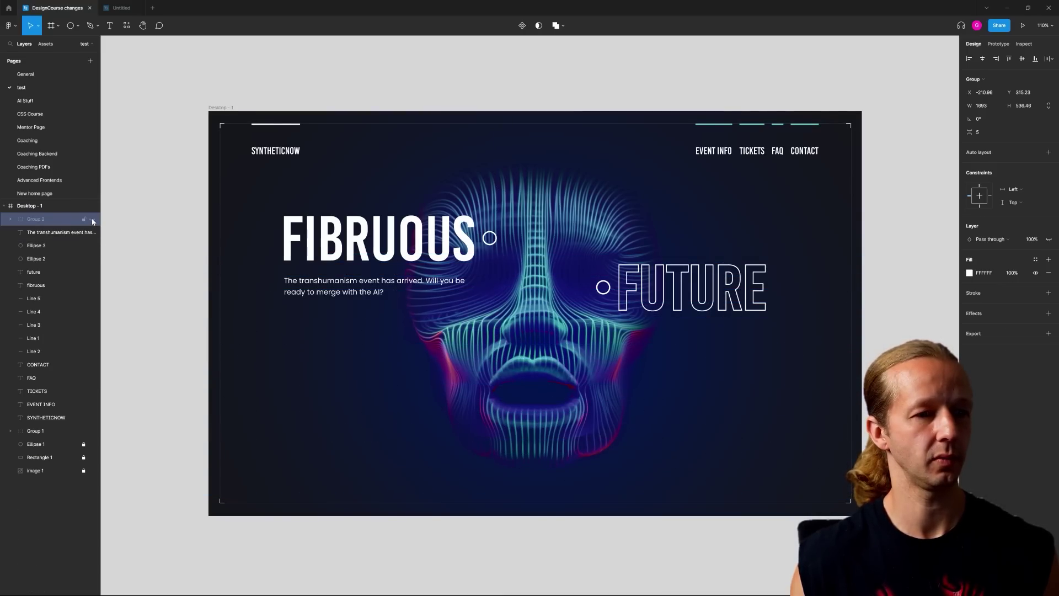
{"action": "left_click", "coordinate": [93, 221]}
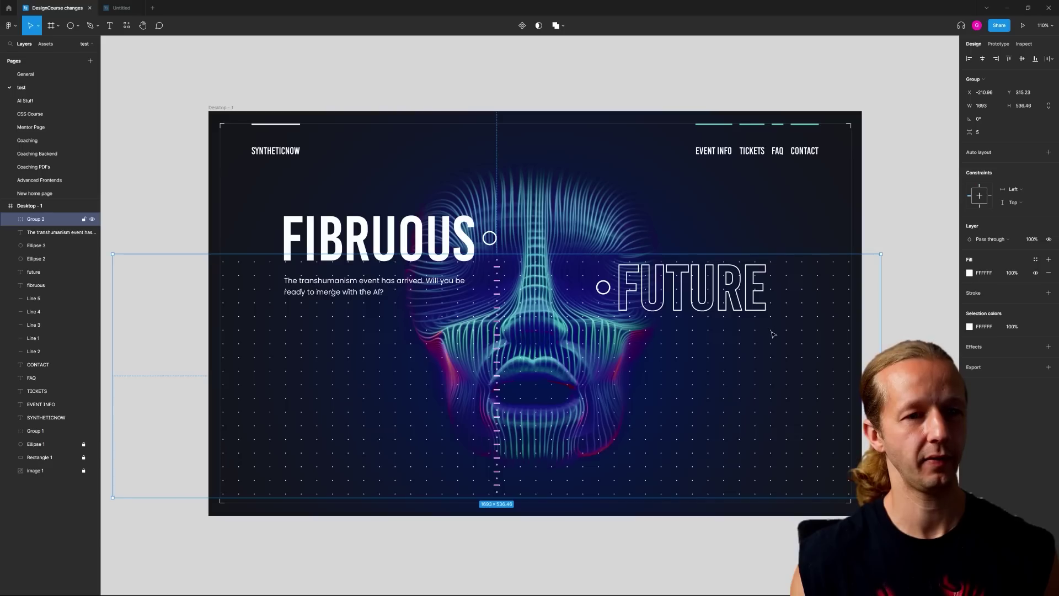
{"action": "left_click_drag", "start_coordinate": [774, 338], "coordinate": [789, 278]}
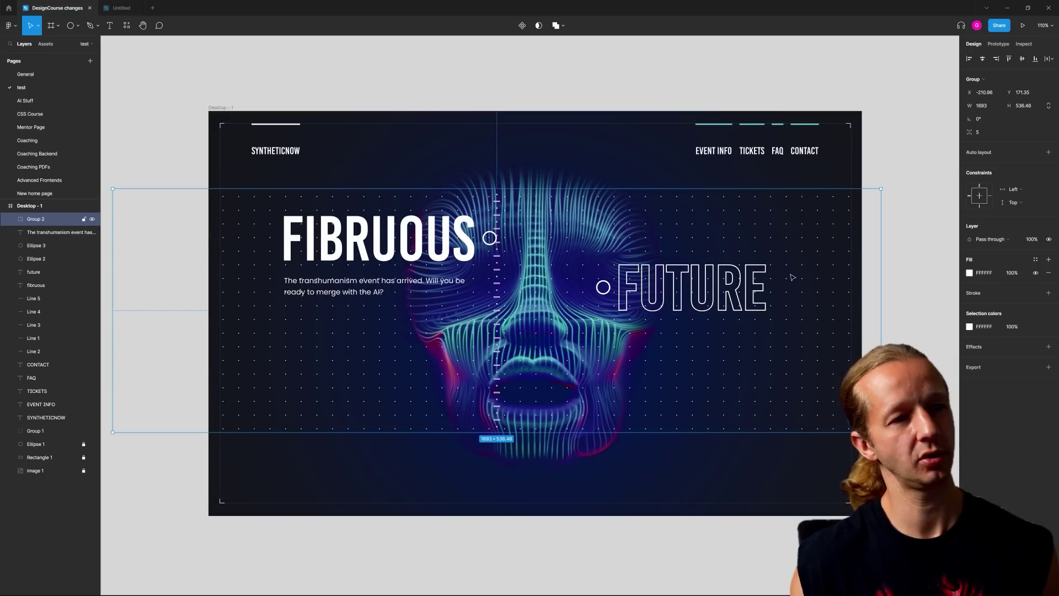
{"action": "left_click", "coordinate": [913, 274]}
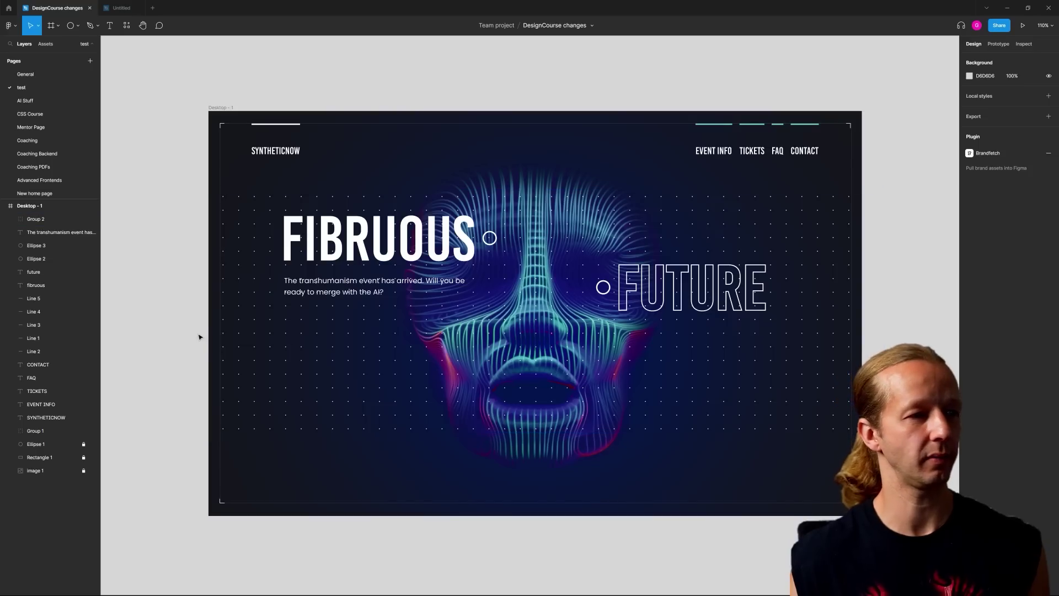
Set the dot grid group's opacity to 20% and lock its layer
{"action": "left_click", "coordinate": [821, 245]}
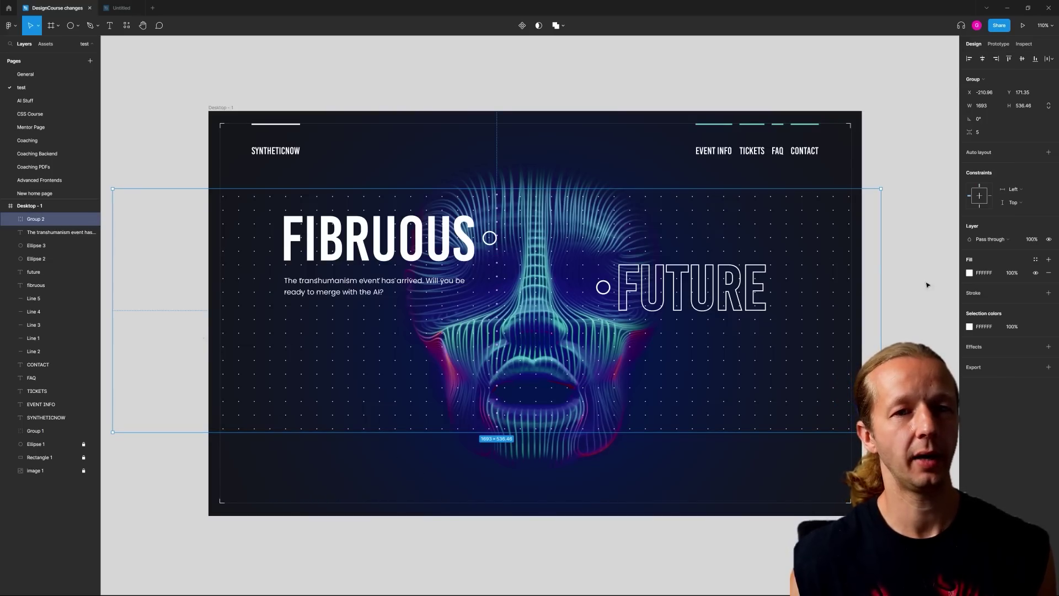
{"action": "key", "text": "2"}
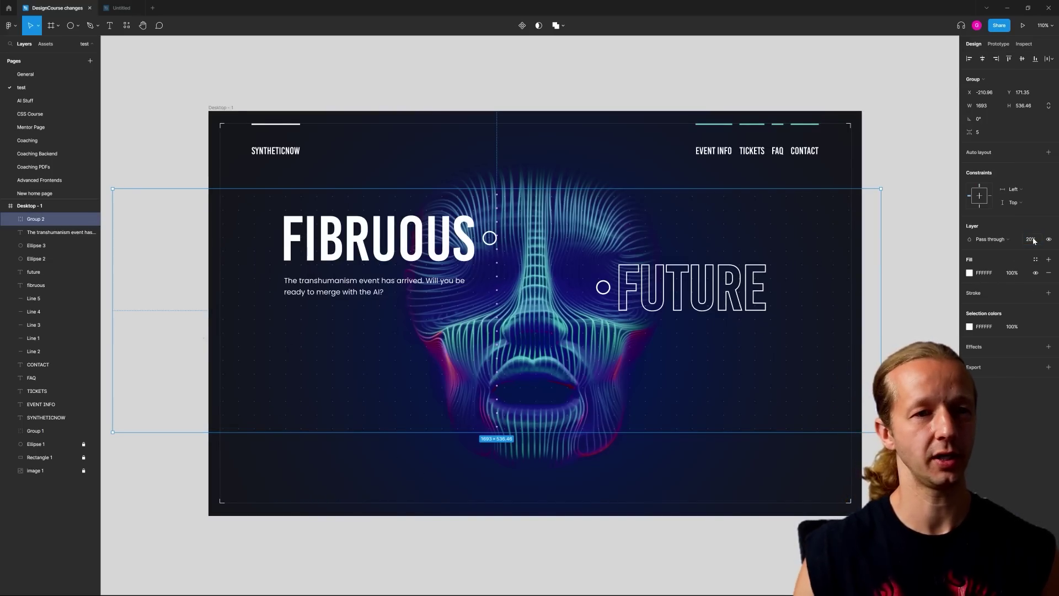
{"action": "left_click", "coordinate": [909, 239]}
{"action": "left_click", "coordinate": [828, 241]}
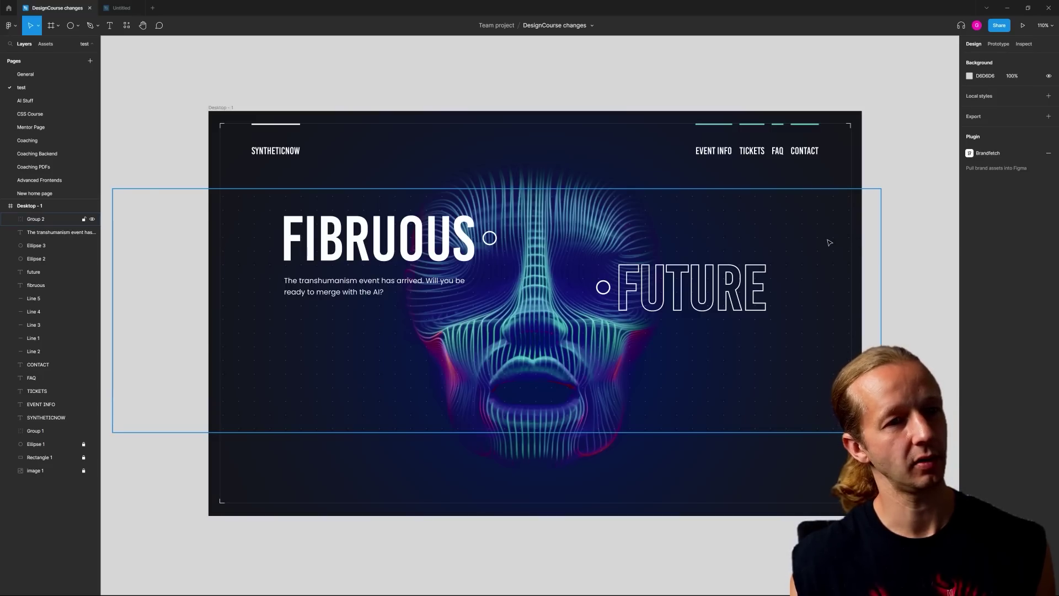
{"action": "left_click", "coordinate": [84, 219]}
{"action": "left_click", "coordinate": [142, 150]}
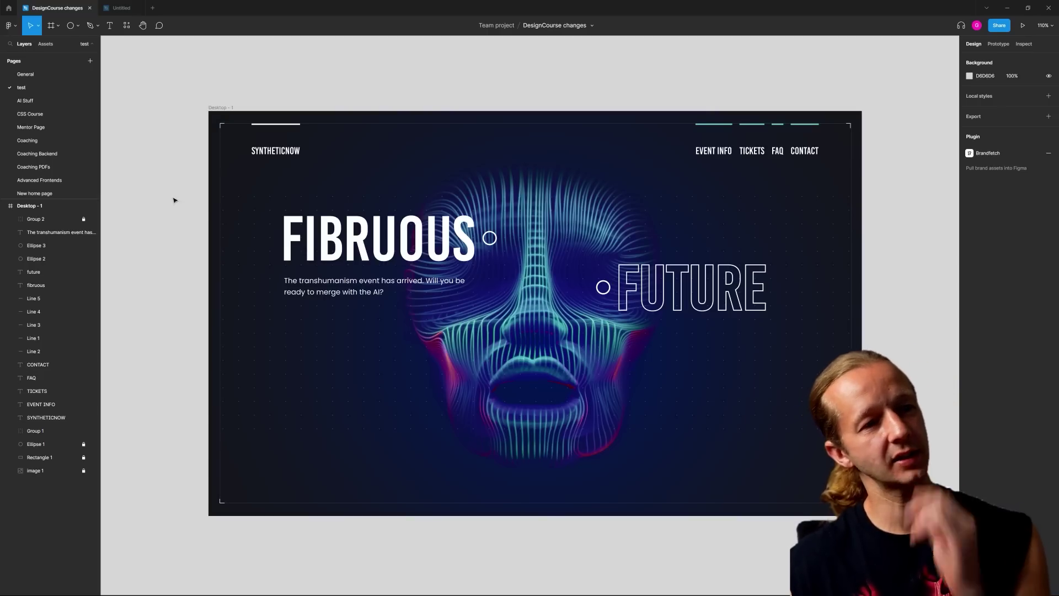
Examine the faint dot grid up close around the paragraph and in the overall page layout
{"action": "scroll", "coordinate": [284, 370], "scroll_direction": "up", "scroll_amount": 5}
{"action": "scroll", "coordinate": [305, 330], "scroll_direction": "up", "scroll_amount": 2}
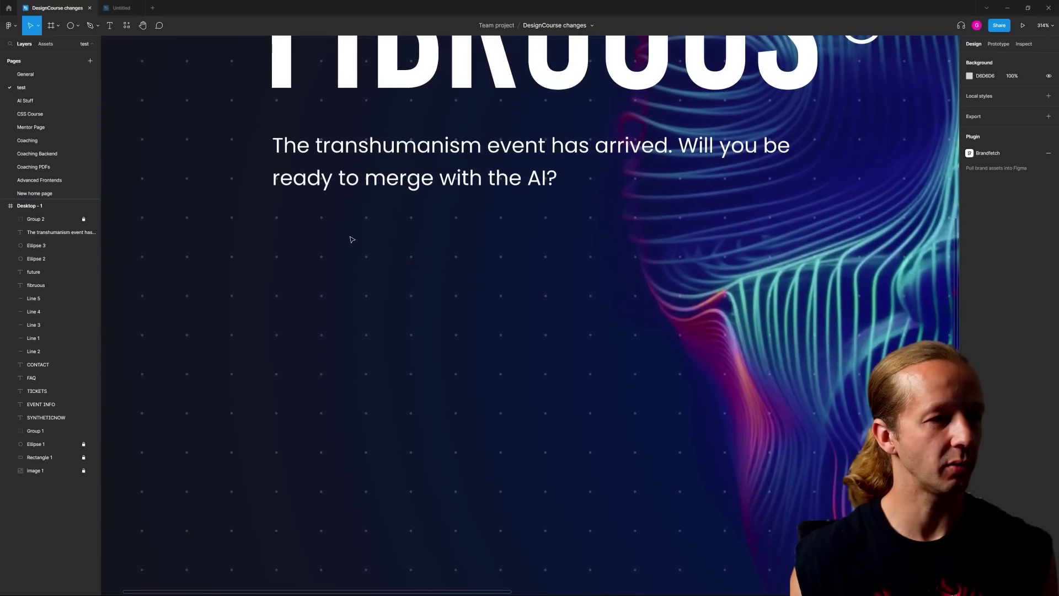
{"action": "scroll", "coordinate": [461, 260], "scroll_direction": "down", "scroll_amount": 8}
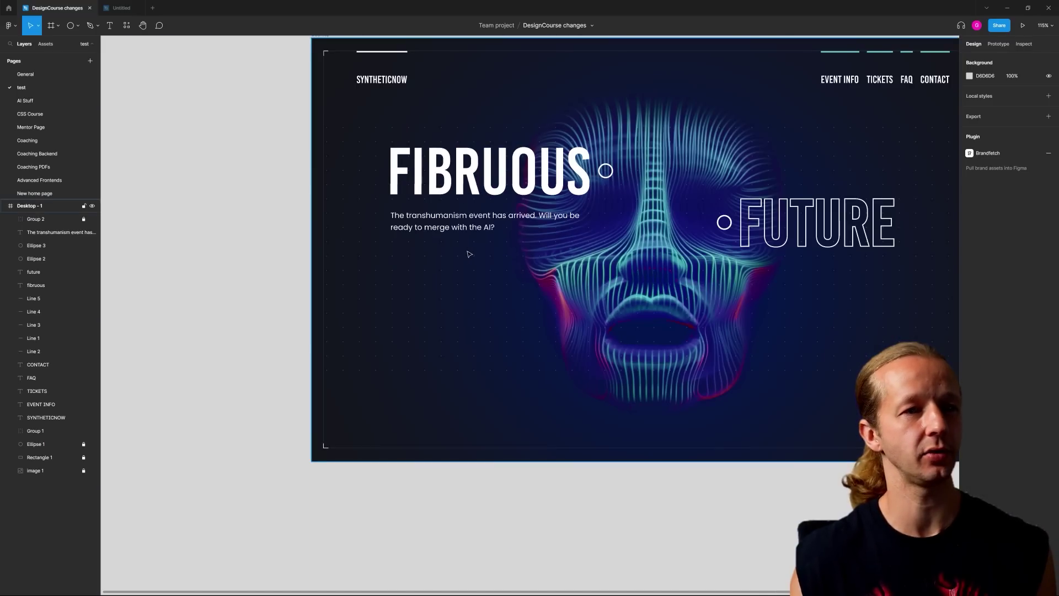
{"action": "scroll", "coordinate": [408, 259], "scroll_direction": "up", "scroll_amount": 3}
{"action": "scroll", "coordinate": [425, 287], "scroll_direction": "up", "scroll_amount": 1}
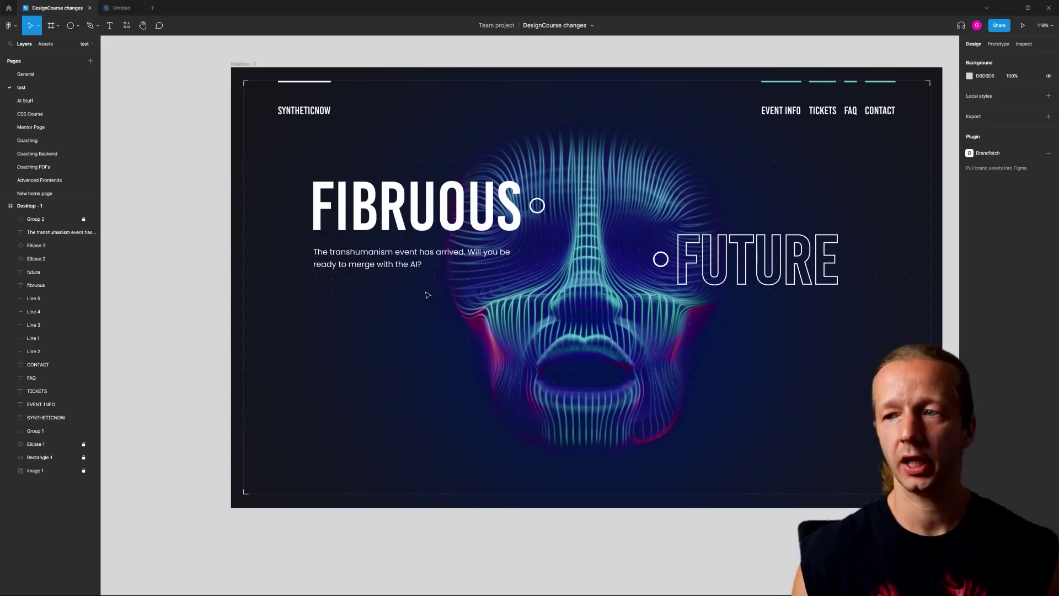
{"action": "left_click_drag", "start_coordinate": [434, 303], "coordinate": [387, 292]}
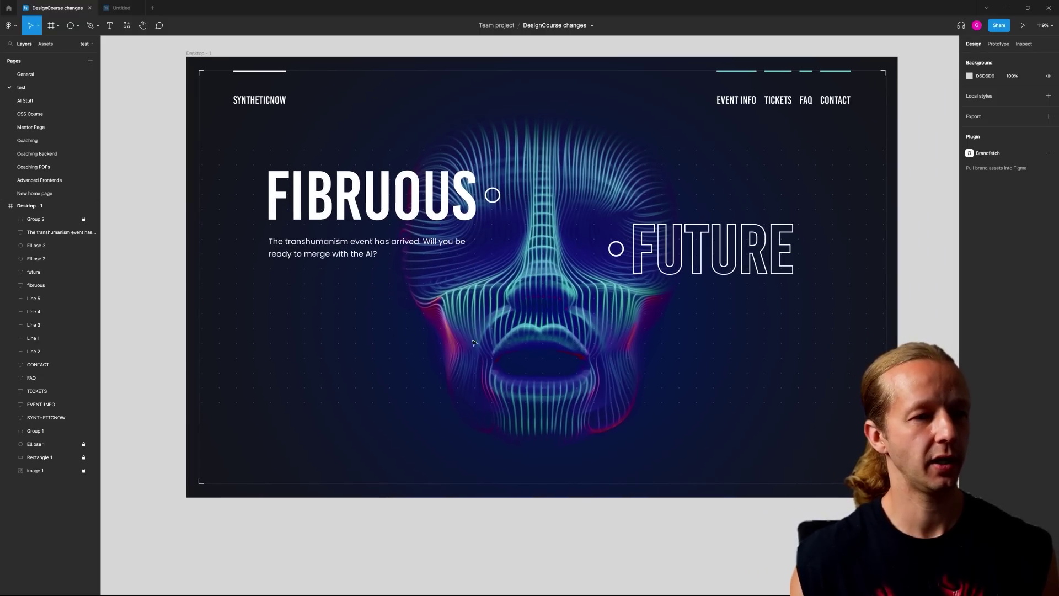
{"action": "scroll", "coordinate": [608, 331], "scroll_direction": "down", "scroll_amount": 2}
{"action": "scroll", "coordinate": [607, 332], "scroll_direction": "up", "scroll_amount": 2}
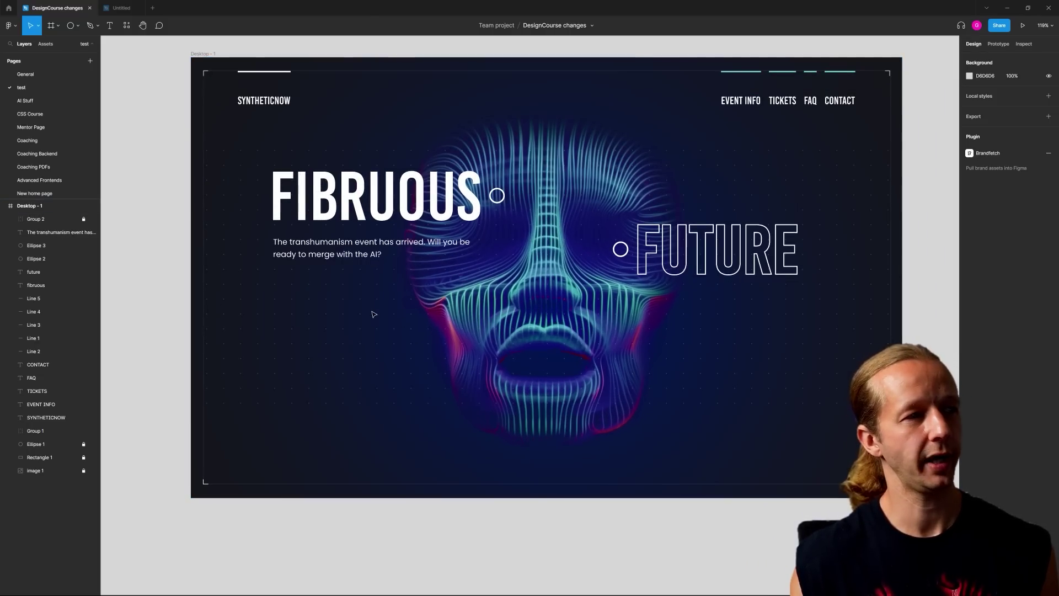
Add the text "ENTER YOUR NAME" below the intro paragraph near the face's mouth, with 0% letter spacing
{"action": "left_click", "coordinate": [110, 27]}
{"action": "left_click", "coordinate": [398, 343]}
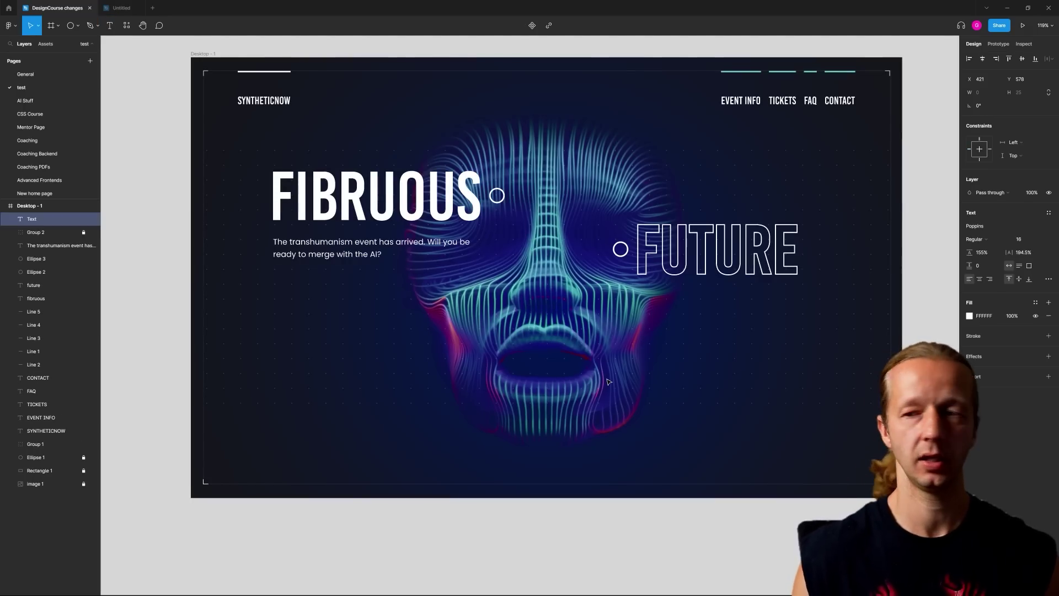
{"action": "type", "text": "ENTER YOUR NAME"}
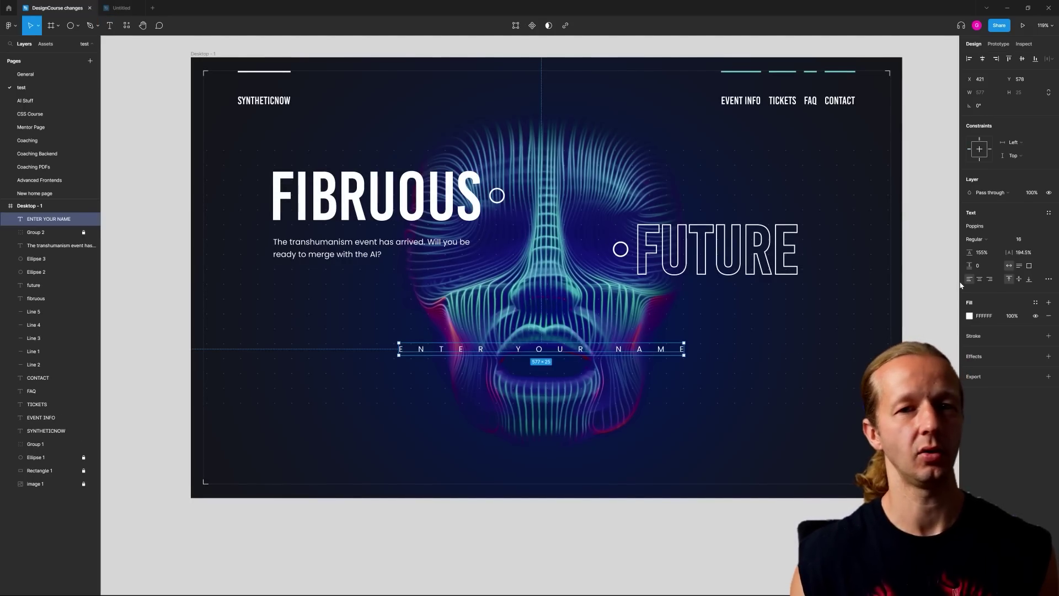
{"action": "left_click", "coordinate": [1027, 240]}
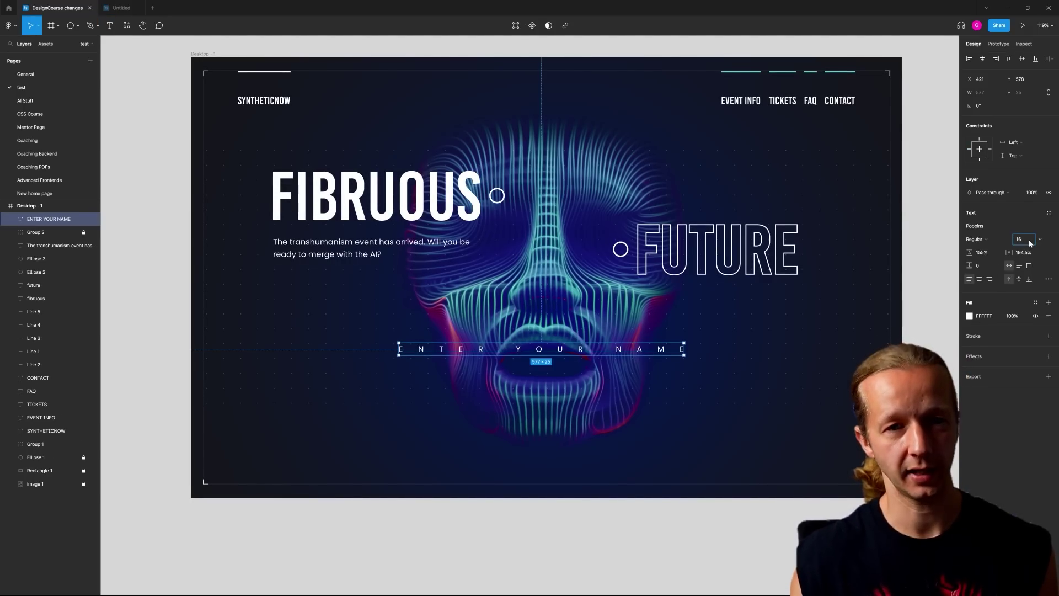
{"action": "left_click", "coordinate": [1030, 252]}
{"action": "type", "text": "0"}
{"action": "key", "text": "Return"}
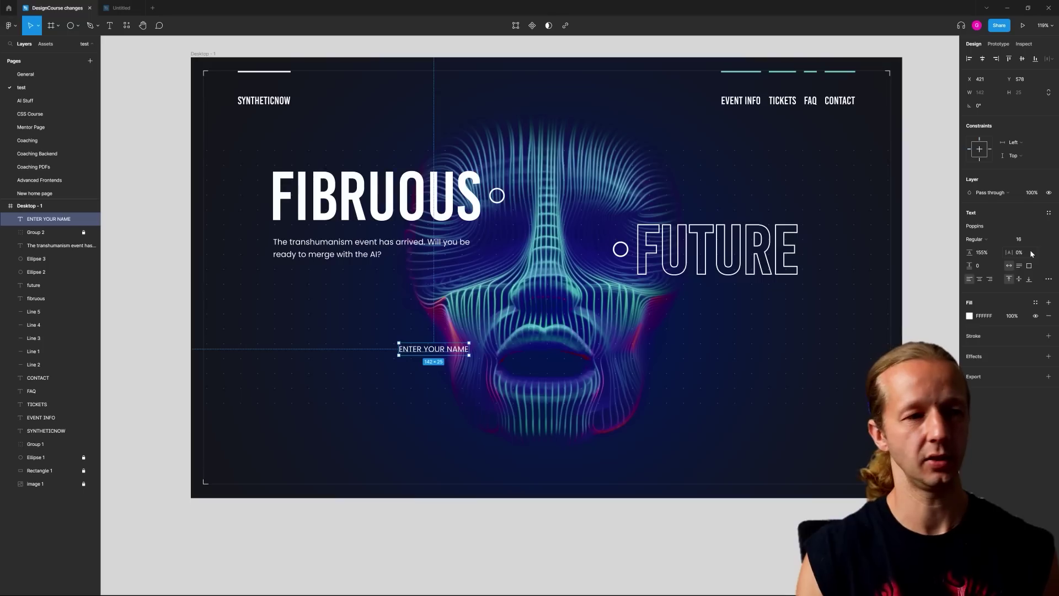
Set the ENTER YOUR NAME text to Bebas Kai at size 30 and nudge it slightly up beside the mouth
{"action": "left_click", "coordinate": [990, 225]}
{"action": "type", "text": "Bebas Kai"}
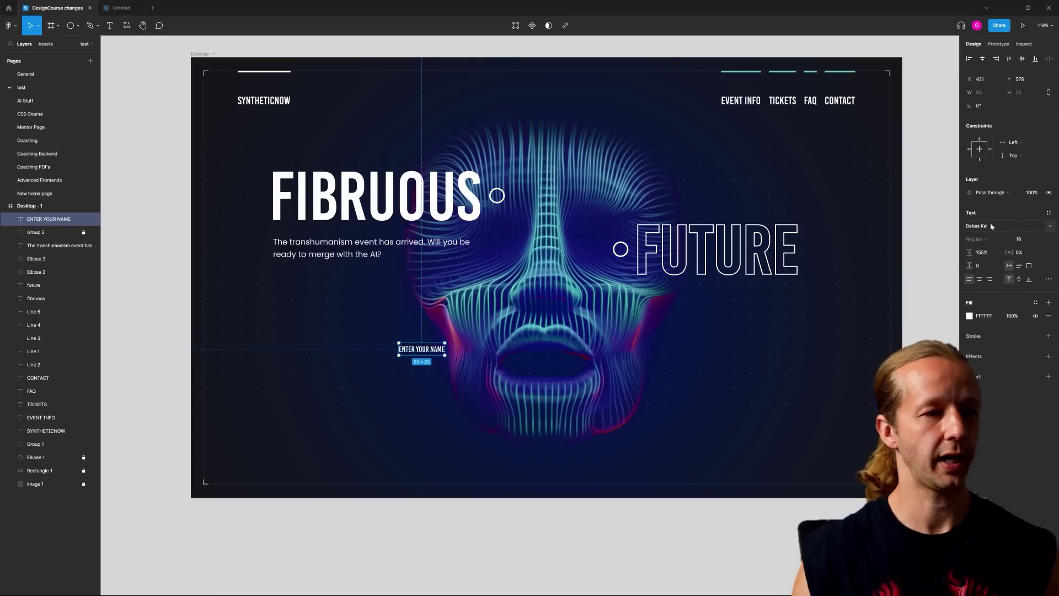
{"action": "left_click", "coordinate": [1024, 239]}
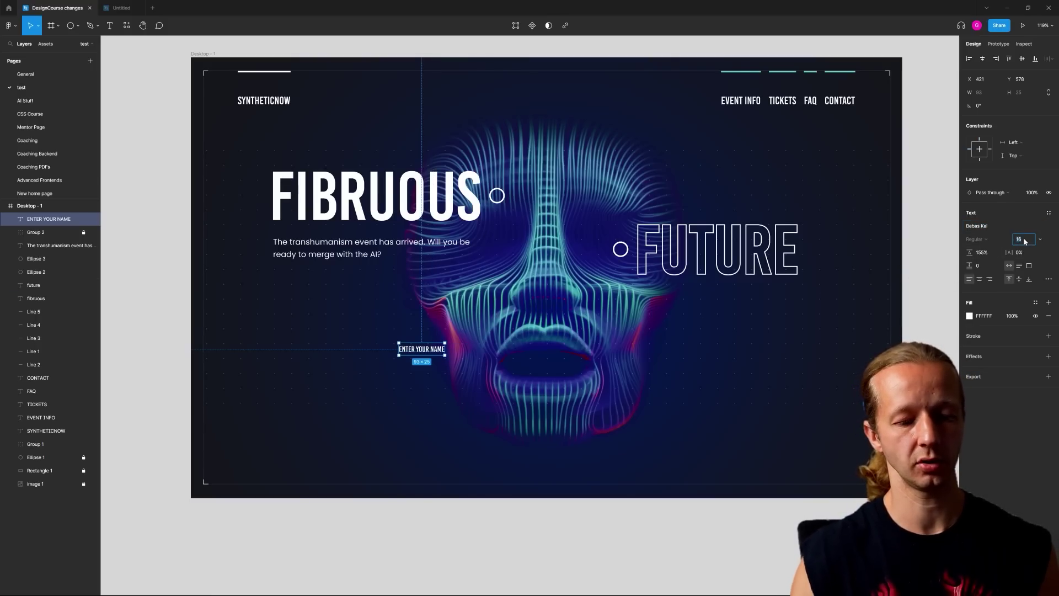
{"action": "type", "text": "30"}
{"action": "key", "text": "Return"}
{"action": "mouse_move", "coordinate": [454, 359]}
{"action": "left_mouse_down"}
{"action": "mouse_move", "coordinate": [450, 346]}
{"action": "mouse_move", "coordinate": [460, 341]}
{"action": "left_mouse_up"}
{"action": "left_click", "coordinate": [266, 334]}
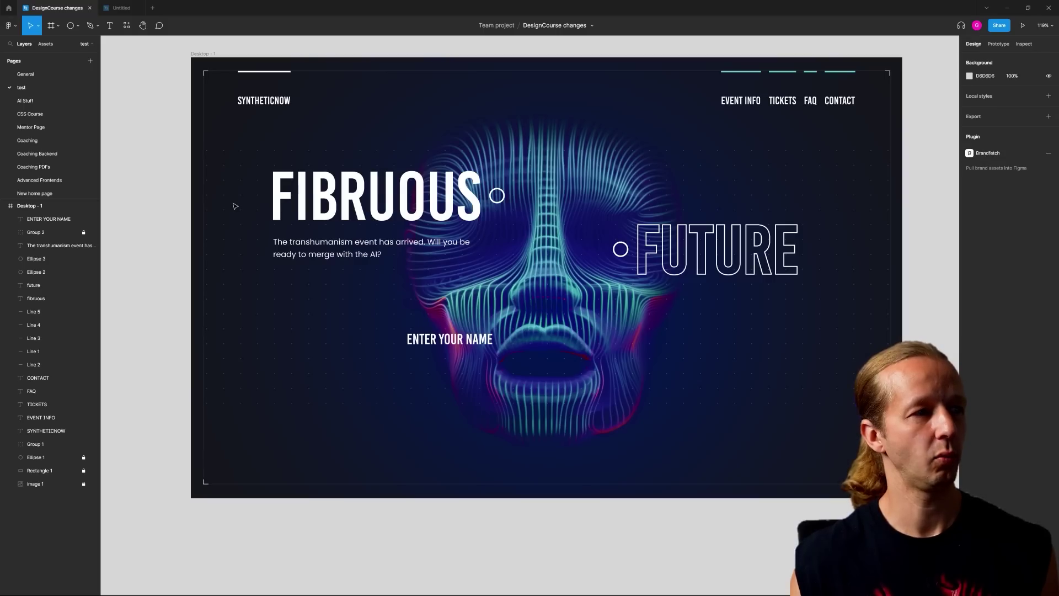
Copy the white line above the SYNTHETICNOW logo beneath ENTER YOUR NAME and lengthen it to about 291 as an input underline
{"action": "left_click_drag", "start_coordinate": [247, 71], "coordinate": [550, 356]}
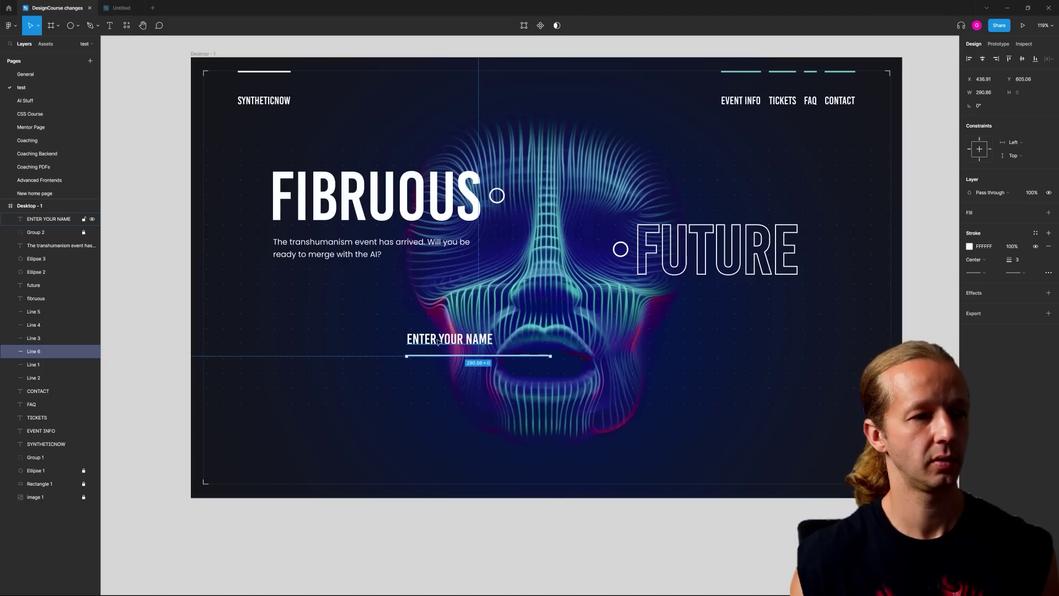
{"action": "left_click", "coordinate": [334, 350]}
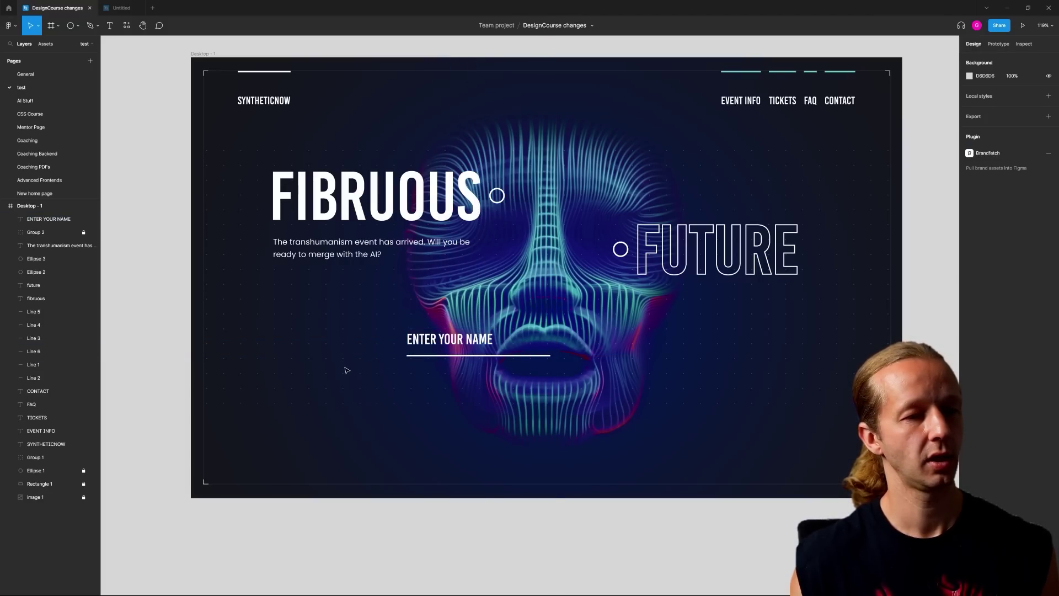
{"action": "scroll", "coordinate": [557, 351], "scroll_direction": "up", "scroll_amount": 5}
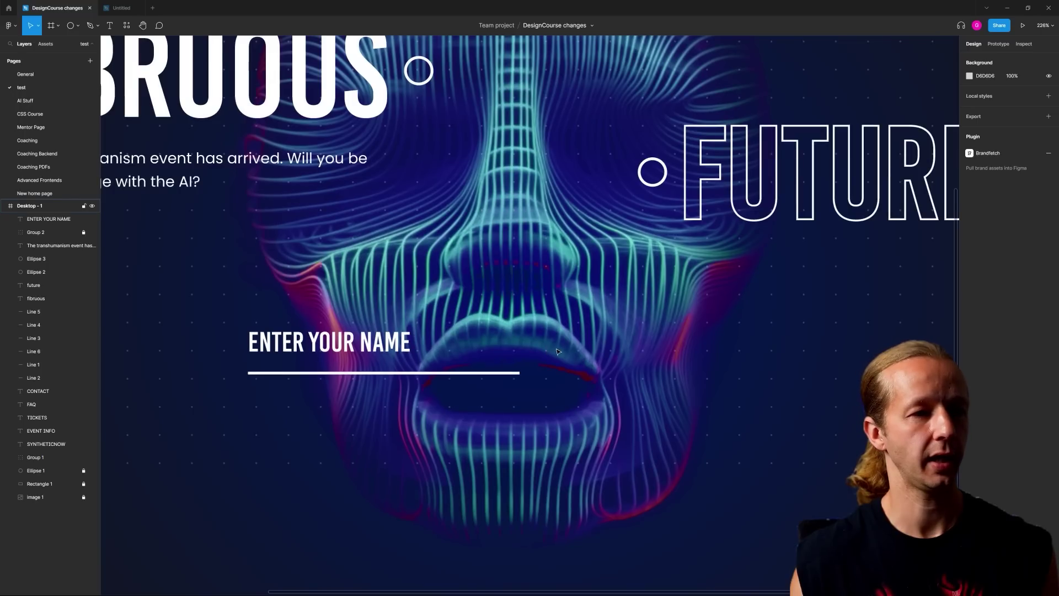
Duplicate the ENTER YOUR NAME text beside the original on the same line and change the copy to "JOIN THE FUTURE"
{"action": "scroll", "coordinate": [514, 356], "scroll_direction": "down", "scroll_amount": 1}
{"action": "scroll", "coordinate": [514, 356], "scroll_direction": "down", "scroll_amount": 2}
{"action": "left_click_drag", "start_coordinate": [346, 345], "coordinate": [563, 345]}
{"action": "double_click", "coordinate": [564, 345]}
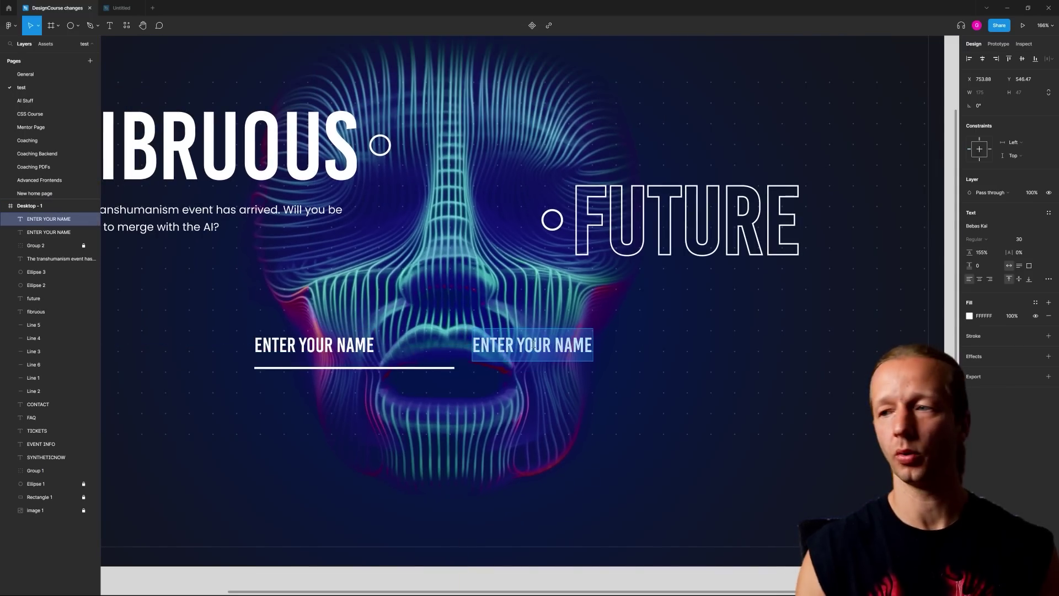
{"action": "type", "text": "JOIN THE FUTURE"}
{"action": "key", "text": "Escape"}
{"action": "left_click", "coordinate": [550, 396]}
{"action": "left_click_drag", "start_coordinate": [528, 345], "coordinate": [533, 345]}
{"action": "key", "text": "Escape"}
Draw a rectangle about 224 × 65 around JOIN THE FUTURE, put it behind the text, and combine both with auto layout
{"action": "left_click", "coordinate": [76, 28]}
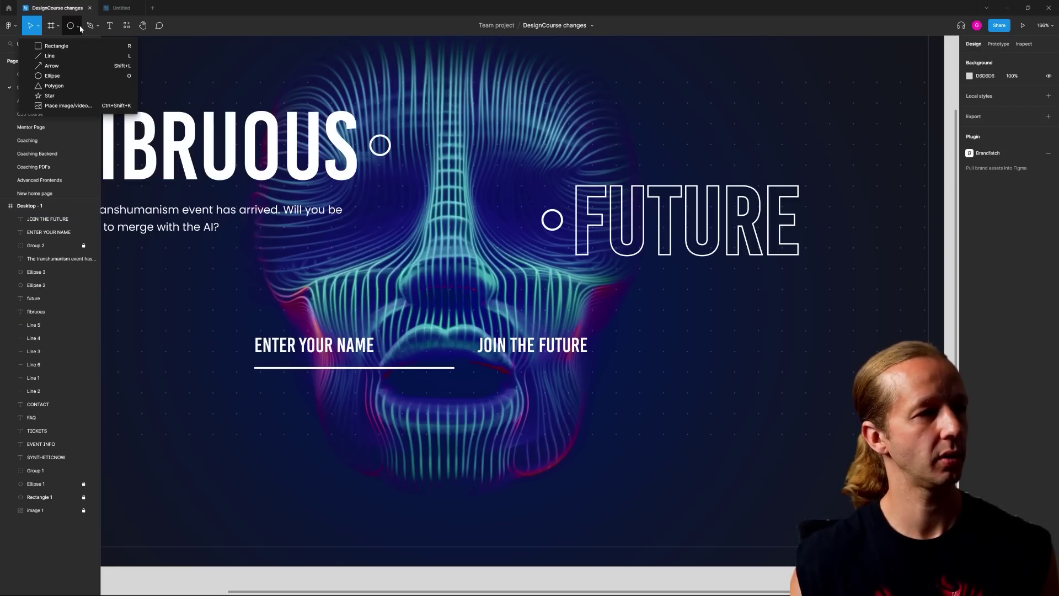
{"action": "left_click", "coordinate": [78, 46]}
{"action": "left_click_drag", "start_coordinate": [462, 321], "coordinate": [617, 366]}
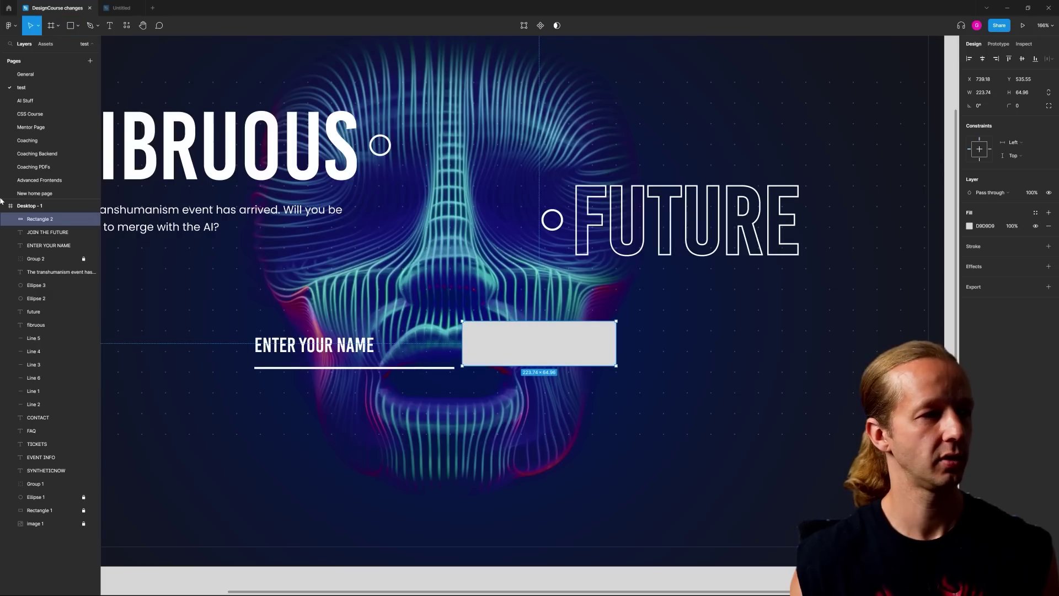
{"action": "left_click_drag", "start_coordinate": [38, 219], "coordinate": [41, 239]}
{"action": "left_click", "coordinate": [553, 351], "text": "shift"}
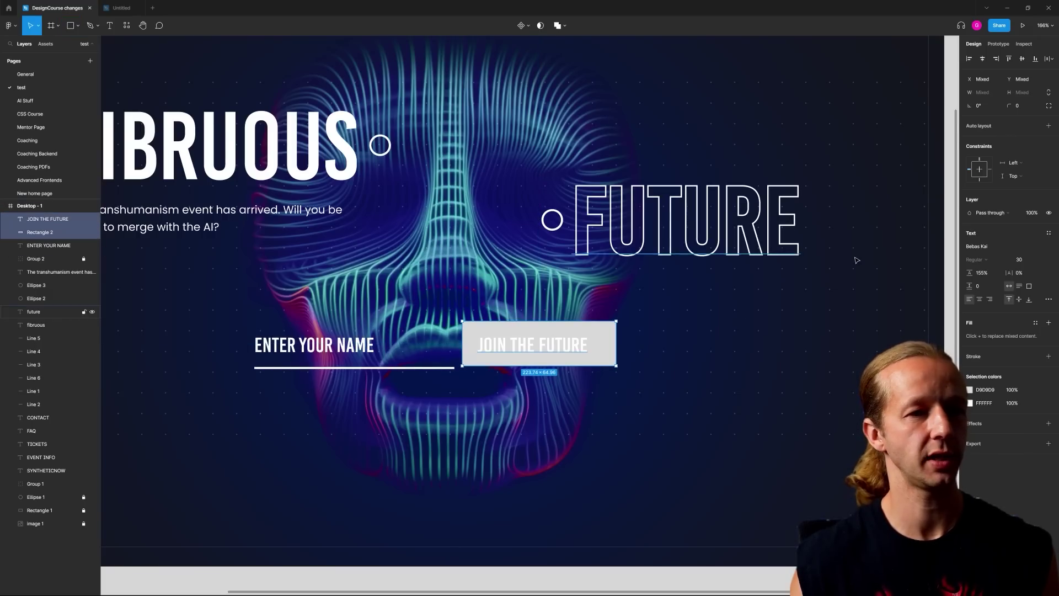
{"action": "left_click", "coordinate": [1049, 126]}
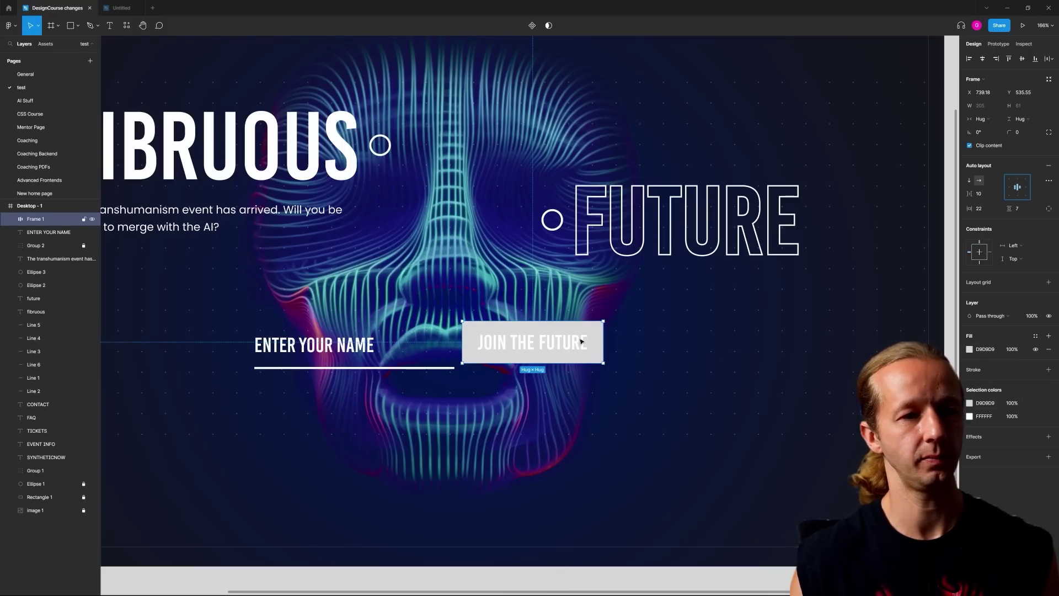
Fill the JOIN THE FUTURE button with a teal sampled from the face's glowing nose ridge
{"action": "left_click", "coordinate": [17, 219]}
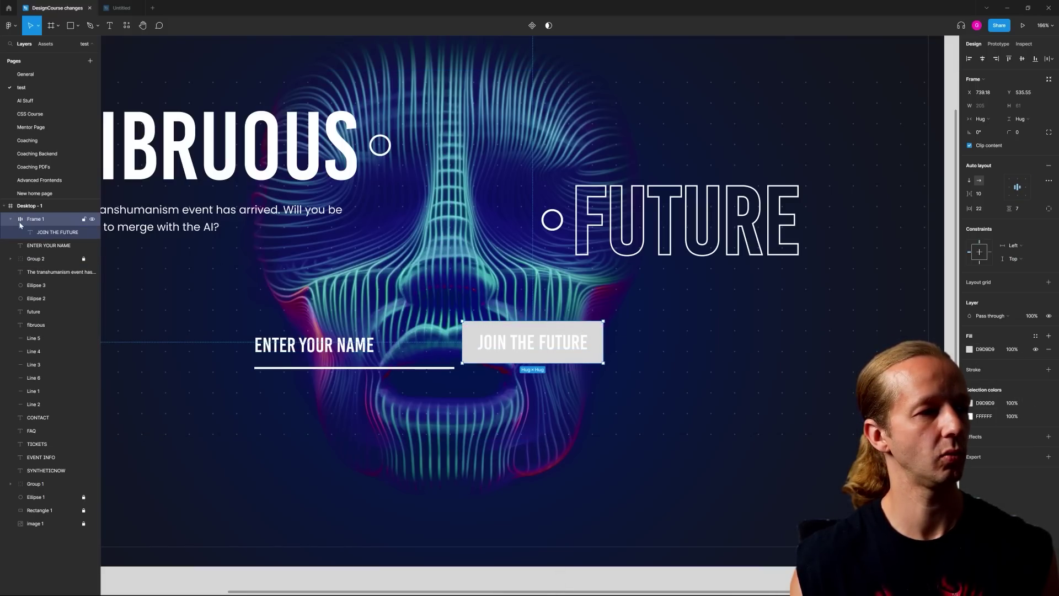
{"action": "left_click", "coordinate": [969, 349]}
{"action": "left_click", "coordinate": [907, 391]}
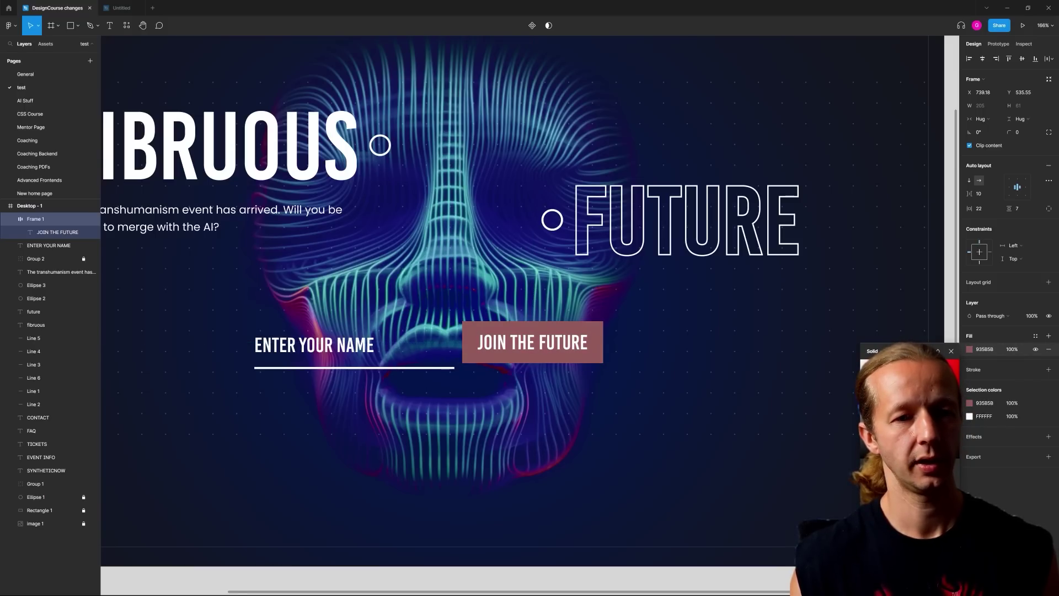
{"action": "key", "text": "i"}
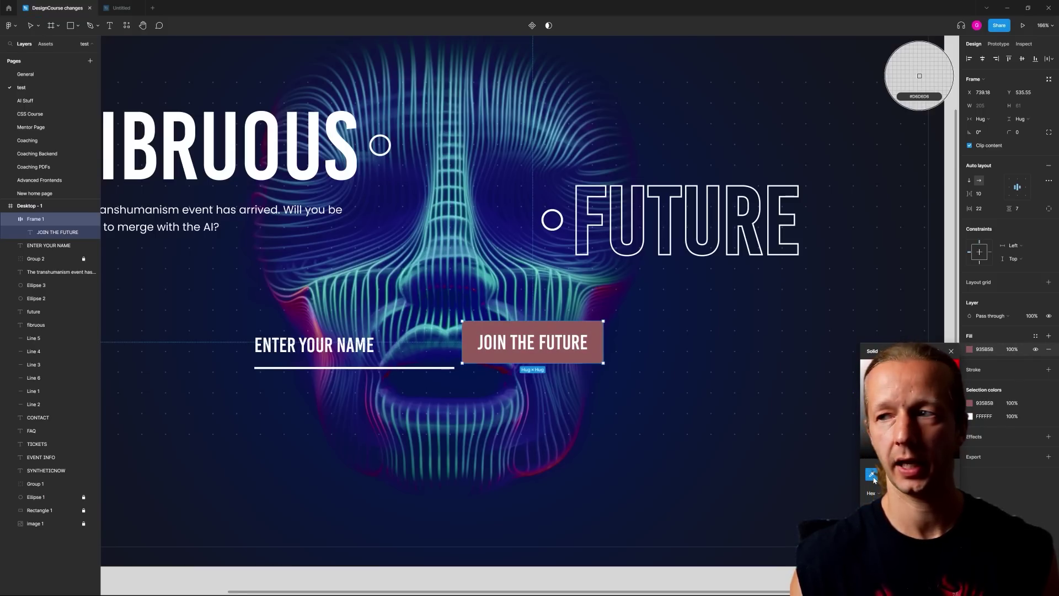
{"action": "left_click", "coordinate": [457, 220]}
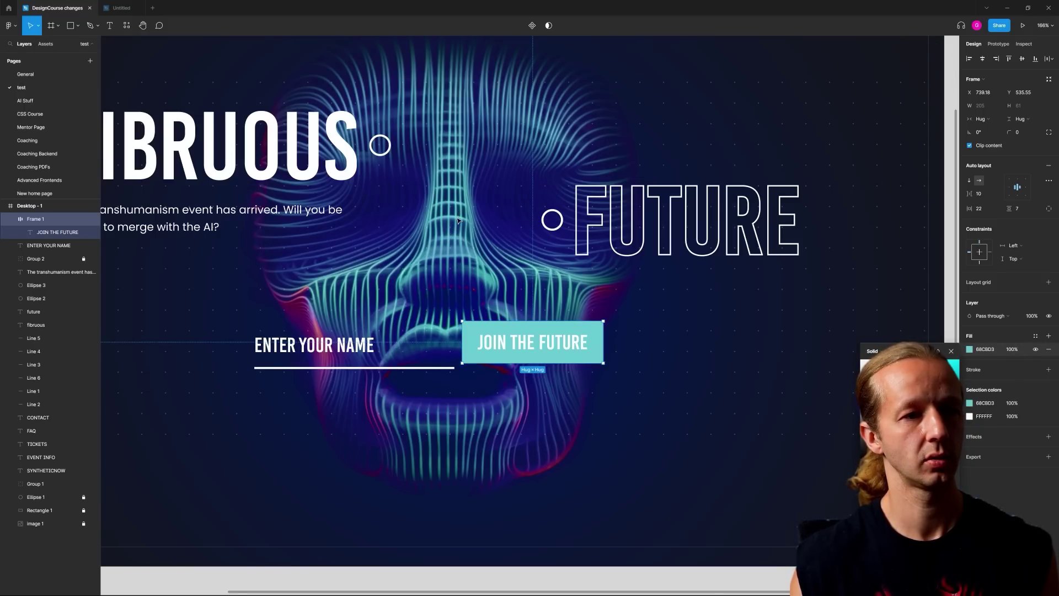
Recolour the JOIN THE FUTURE text with a near-black sampled from the page's dark background
{"action": "left_click", "coordinate": [568, 345]}
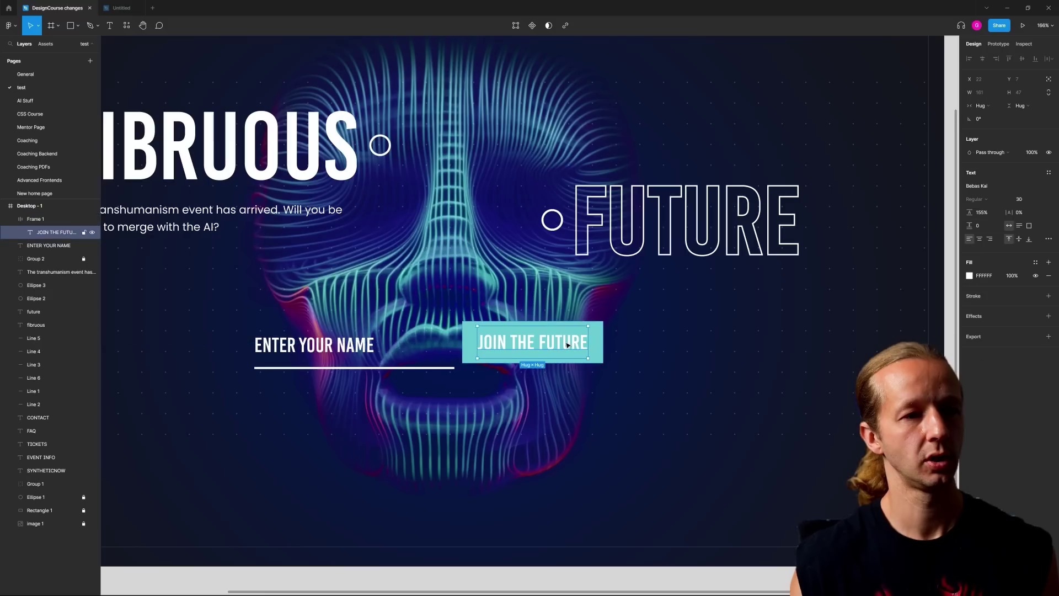
{"action": "left_click", "coordinate": [969, 276]}
{"action": "key", "text": "i"}
{"action": "left_click", "coordinate": [920, 75]}
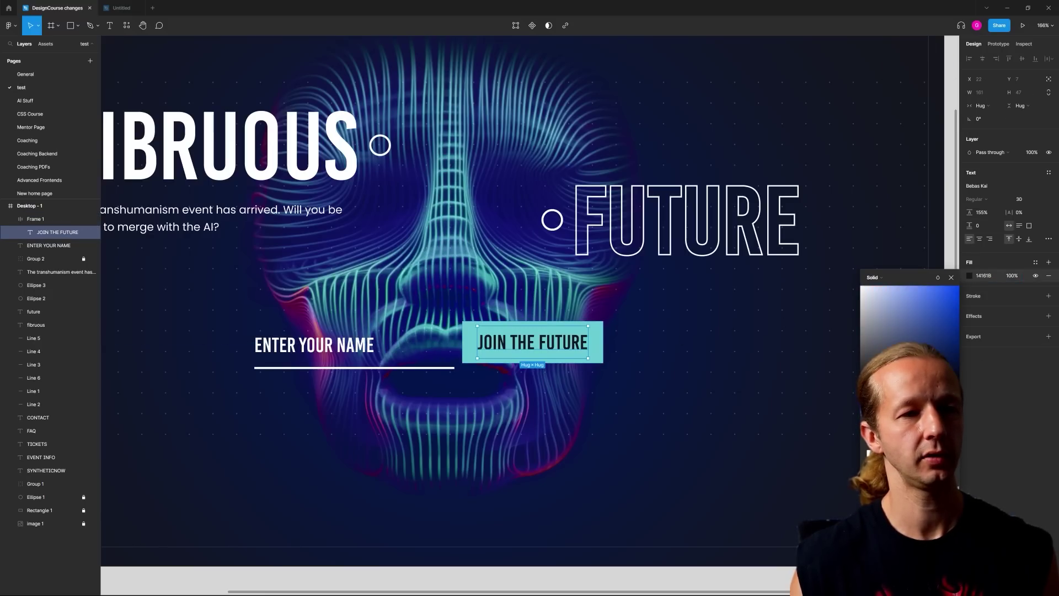
{"action": "left_click", "coordinate": [781, 430]}
Make the JOIN THE FUTURE button 69 high and move it farther from the name field, to about X 812, Y 536
{"action": "left_click_drag", "start_coordinate": [538, 341], "coordinate": [558, 321]}
{"action": "left_click", "coordinate": [700, 340]}
{"action": "scroll", "coordinate": [684, 369], "scroll_direction": "down", "scroll_amount": 5}
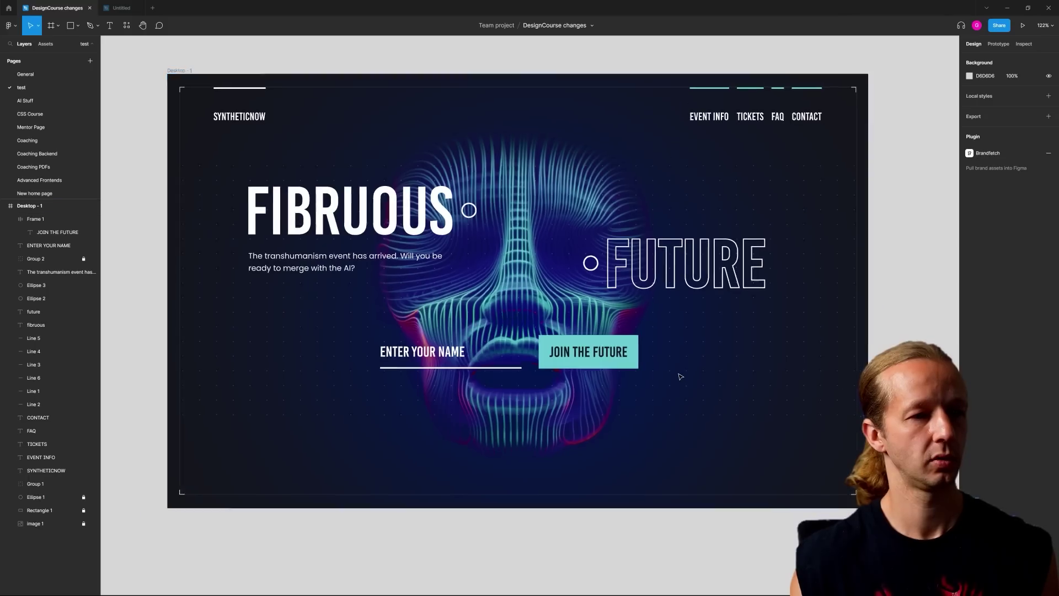
{"action": "scroll", "coordinate": [599, 374], "scroll_direction": "up", "scroll_amount": 5}
{"action": "left_click", "coordinate": [662, 338]}
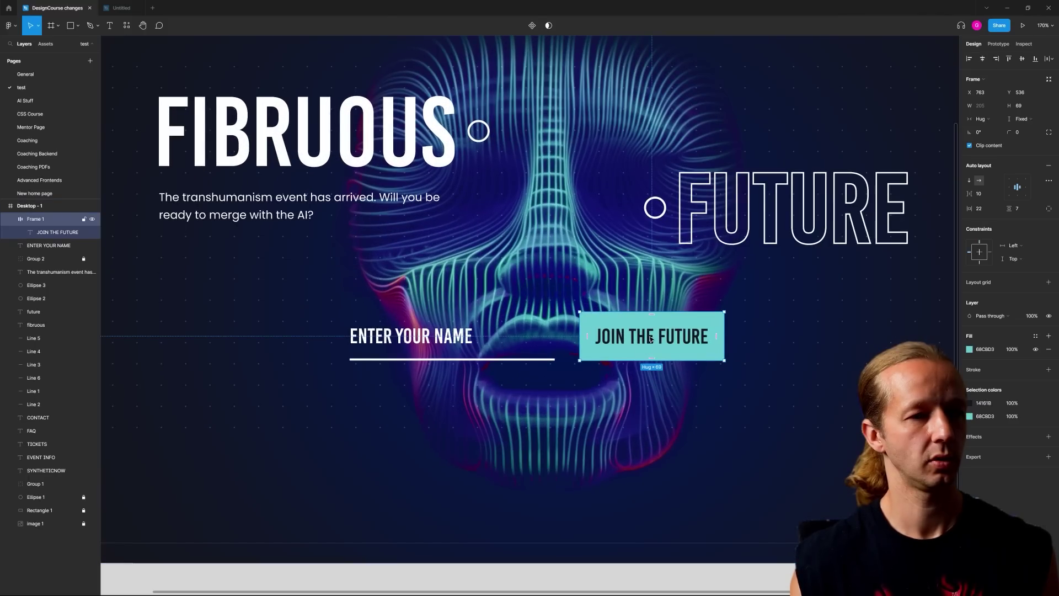
{"action": "scroll", "coordinate": [666, 338], "scroll_direction": "down", "scroll_amount": 4}
{"action": "left_click", "coordinate": [726, 378]}
{"action": "left_click_drag", "start_coordinate": [725, 378], "coordinate": [656, 382]}
{"action": "left_click_drag", "start_coordinate": [625, 348], "coordinate": [644, 346]}
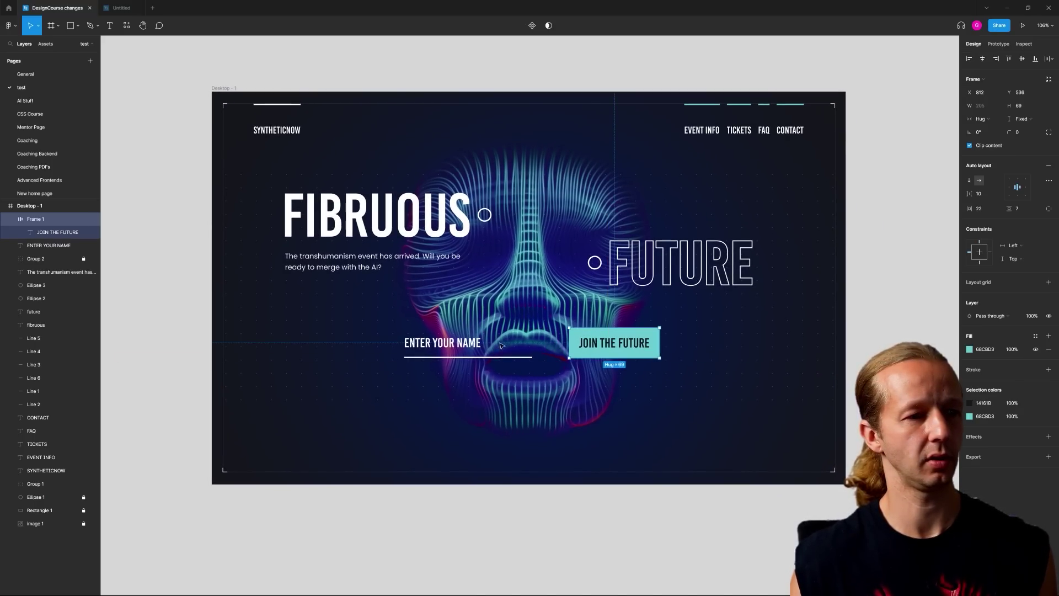
Shift the ENTER YOUR NAME text and its underline left to X 408.72, and lengthen the underline to about 368
{"action": "left_click", "coordinate": [450, 353]}
{"action": "left_click", "coordinate": [494, 362], "text": "shift"}
{"action": "key", "text": "shift+Left"}
{"action": "key", "text": "shift+Left"}
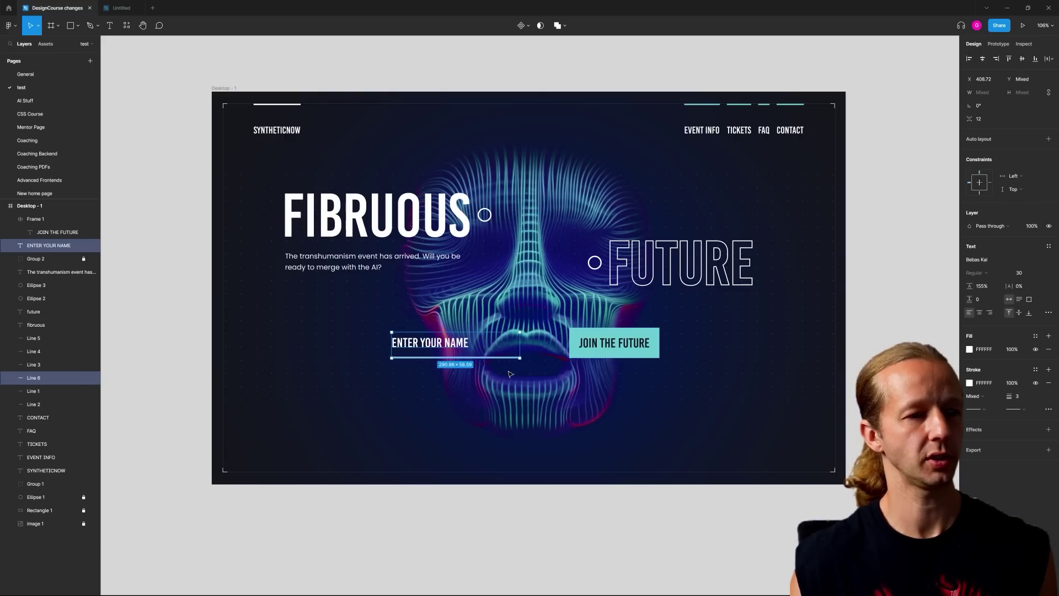
{"action": "left_click", "coordinate": [510, 359]}
{"action": "left_click_drag", "start_coordinate": [522, 358], "coordinate": [554, 358]}
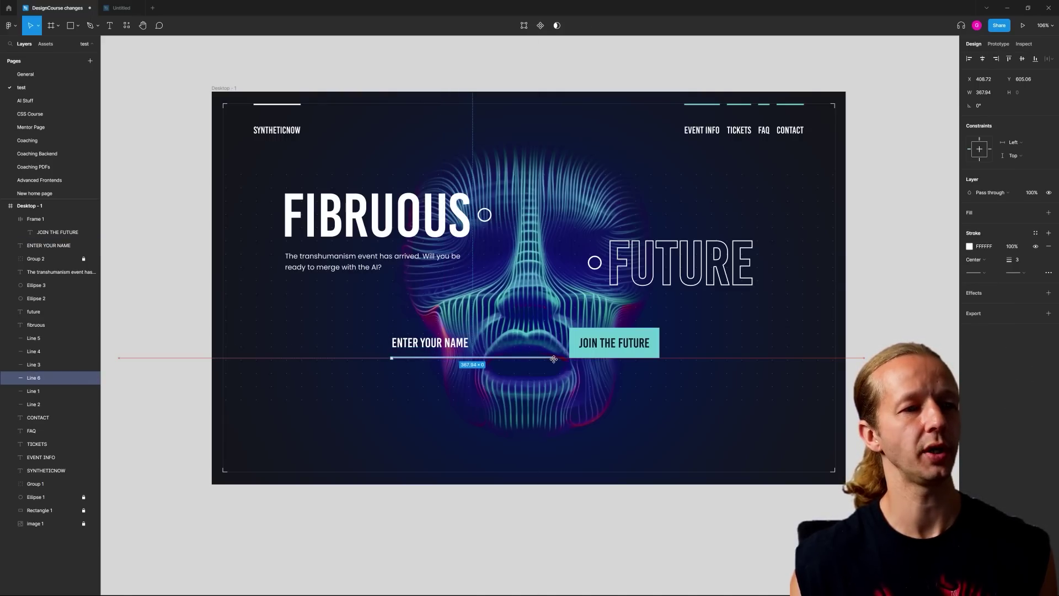
{"action": "left_click", "coordinate": [662, 398]}
Move the ENTER YOUR NAME text, its underline and the JOIN THE FUTURE button together slightly down over the mouth
{"action": "scroll", "coordinate": [521, 377], "scroll_direction": "up", "scroll_amount": 5}
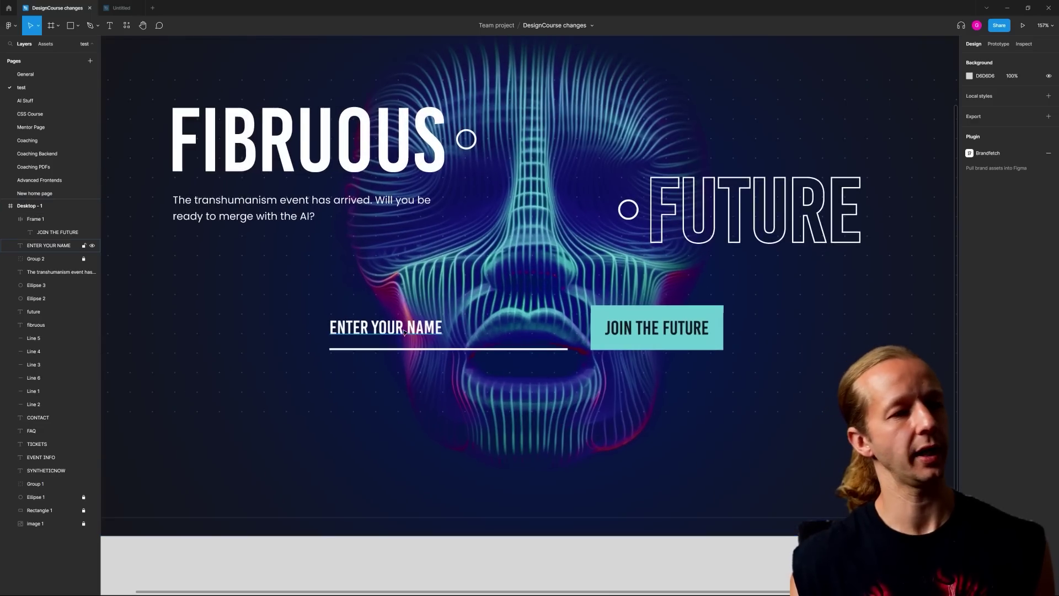
{"action": "double_click", "coordinate": [403, 330]}
{"action": "left_click", "coordinate": [640, 328]}
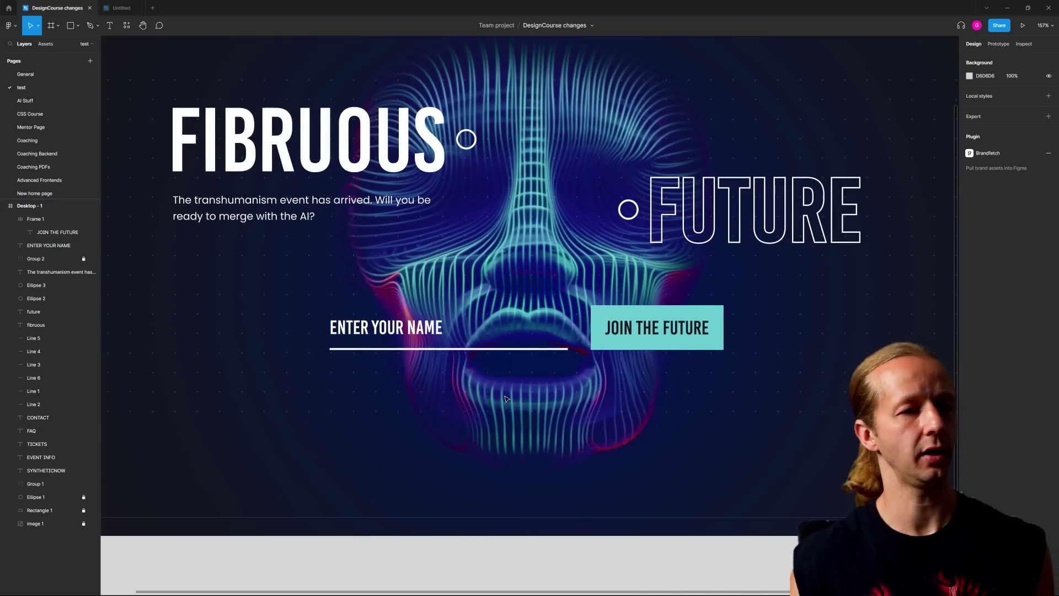
{"action": "scroll", "coordinate": [515, 386], "scroll_direction": "down", "scroll_amount": 2}
{"action": "left_click", "coordinate": [433, 344], "text": "shift"}
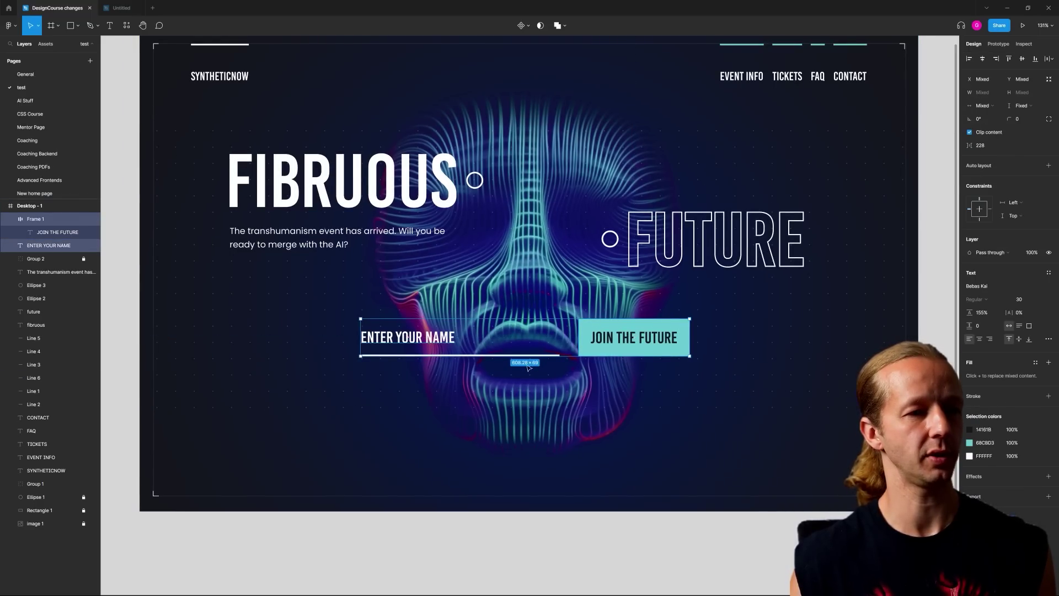
{"action": "left_click_drag", "start_coordinate": [326, 338], "coordinate": [638, 361]}
{"action": "left_click", "coordinate": [604, 404]}
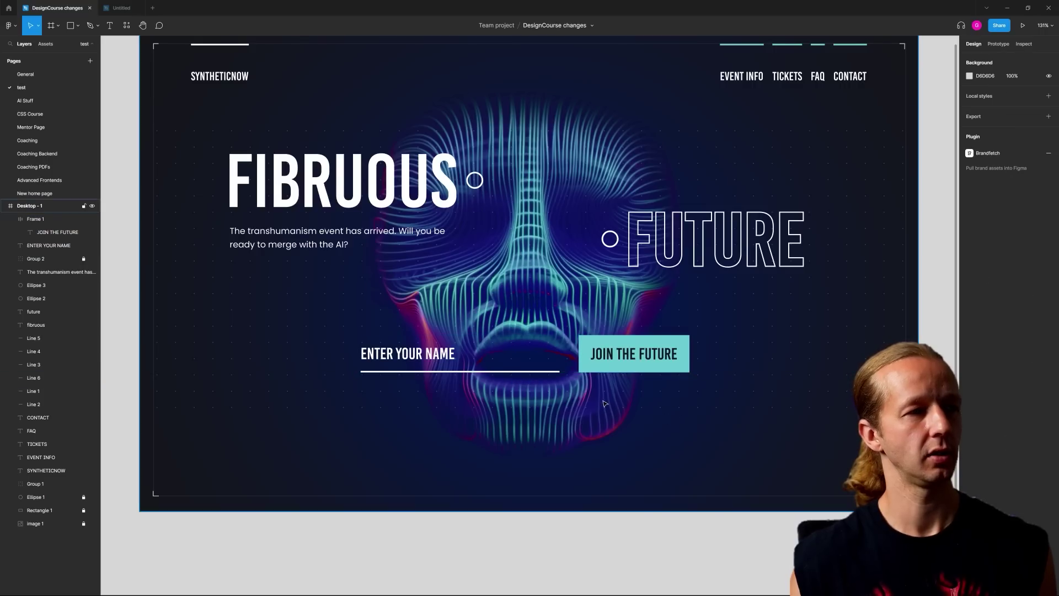
Copy the page border's top-left corner bracket to the upper left of ENTER YOUR NAME and take it out of Group 1
{"action": "left_click", "coordinate": [33, 484]}
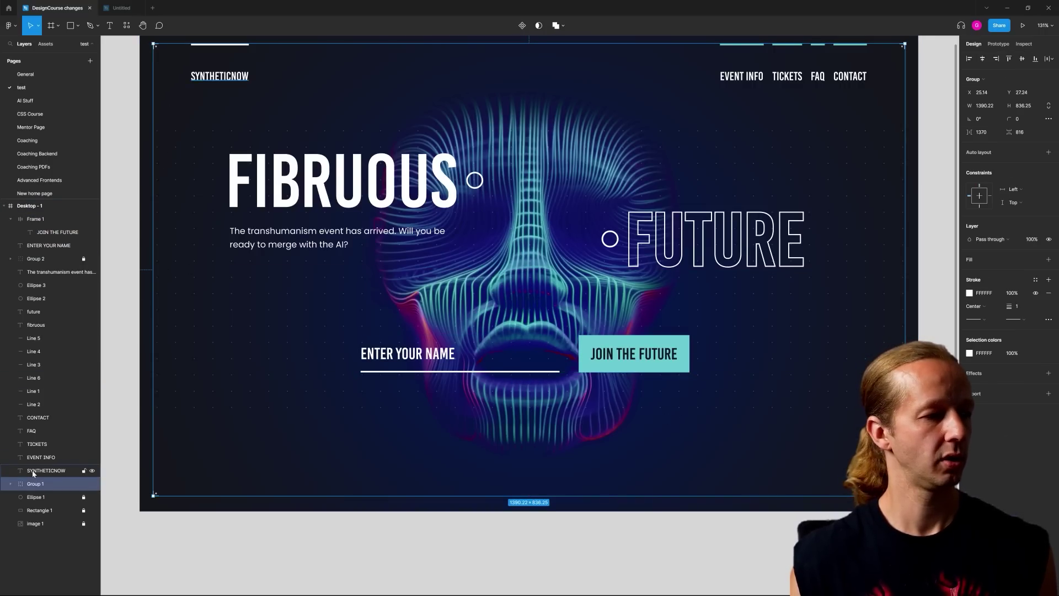
{"action": "left_click", "coordinate": [14, 484]}
{"action": "left_click", "coordinate": [42, 499]}
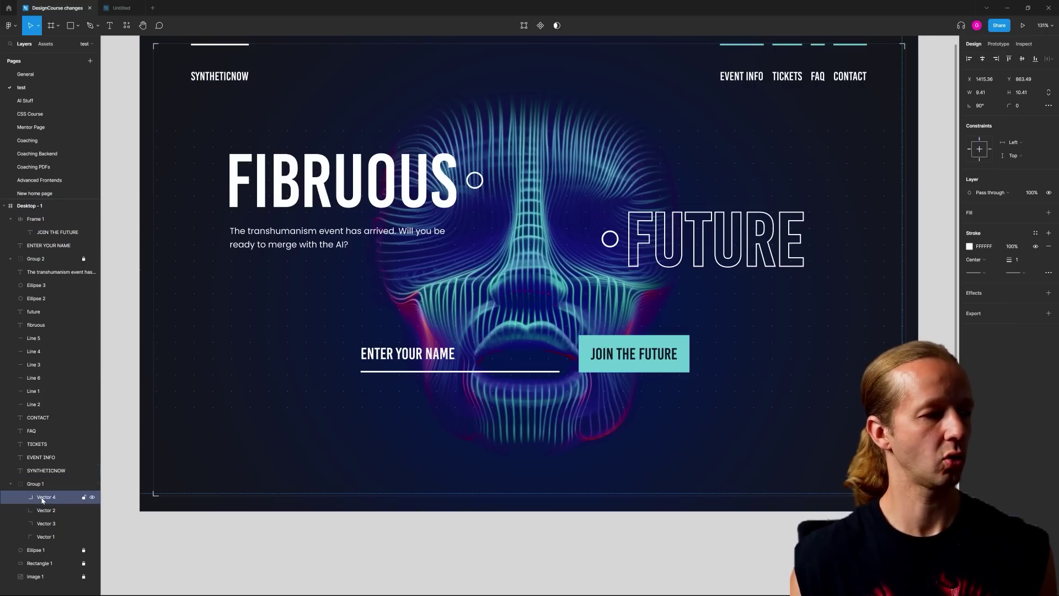
{"action": "left_click", "coordinate": [47, 538]}
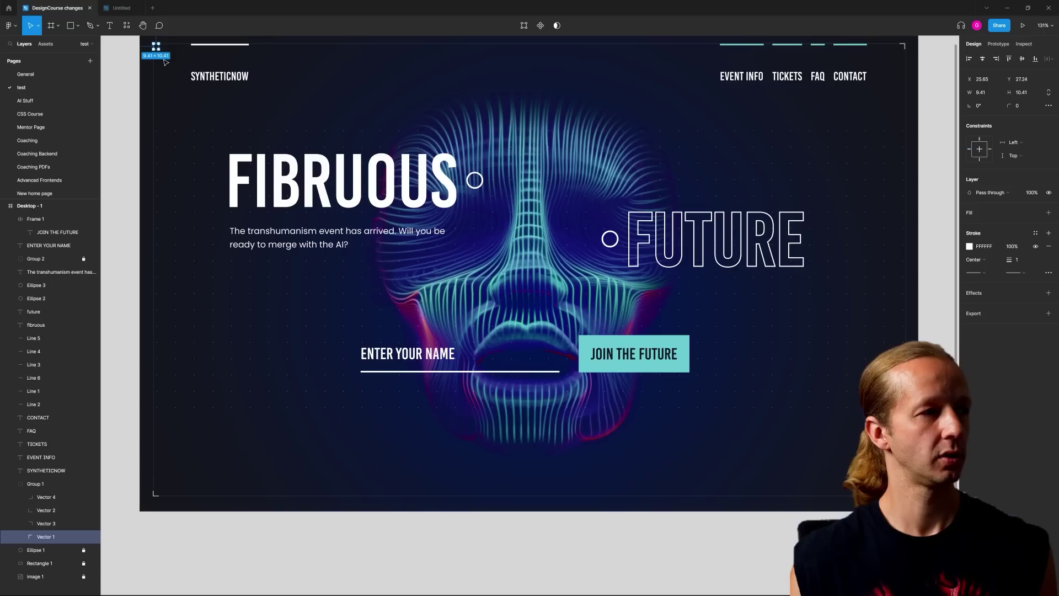
{"action": "left_click_drag", "start_coordinate": [159, 48], "coordinate": [346, 336], "text": "alt"}
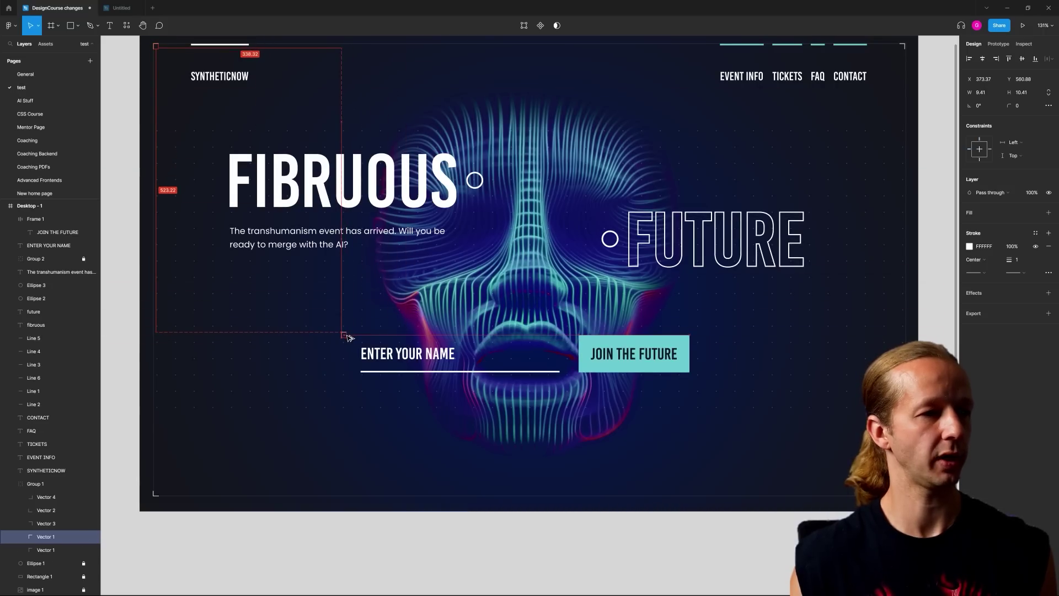
{"action": "left_click_drag", "start_coordinate": [44, 537], "coordinate": [47, 486]}
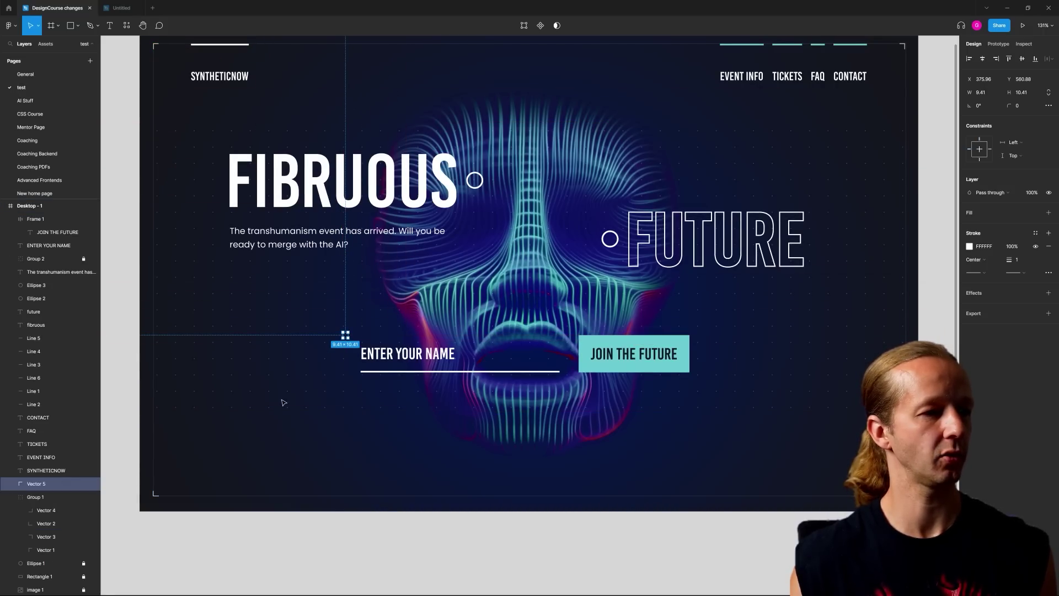
{"action": "scroll", "coordinate": [374, 366], "scroll_direction": "up", "scroll_amount": 5}
{"action": "left_click_drag", "start_coordinate": [295, 314], "coordinate": [290, 293]}
{"action": "scroll", "coordinate": [372, 347], "scroll_direction": "down", "scroll_amount": 4}
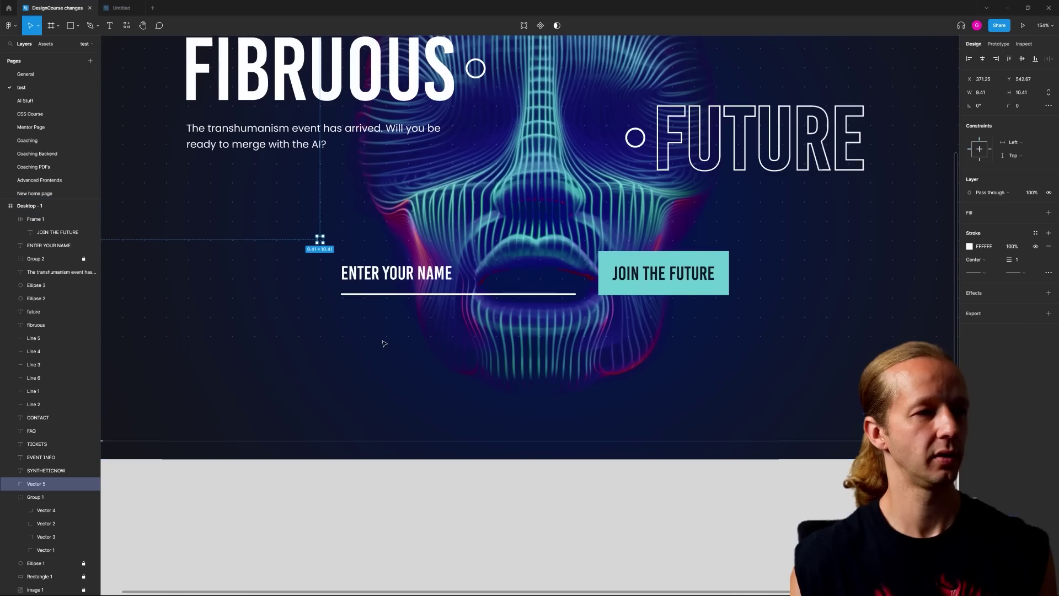
Duplicate the form's corner bracket straight down to below the name underline and flip the copy vertically
{"action": "left_click", "coordinate": [403, 338]}
{"action": "scroll", "coordinate": [402, 338], "scroll_direction": "down", "scroll_amount": 5}
{"action": "scroll", "coordinate": [312, 343], "scroll_direction": "up", "scroll_amount": 6}
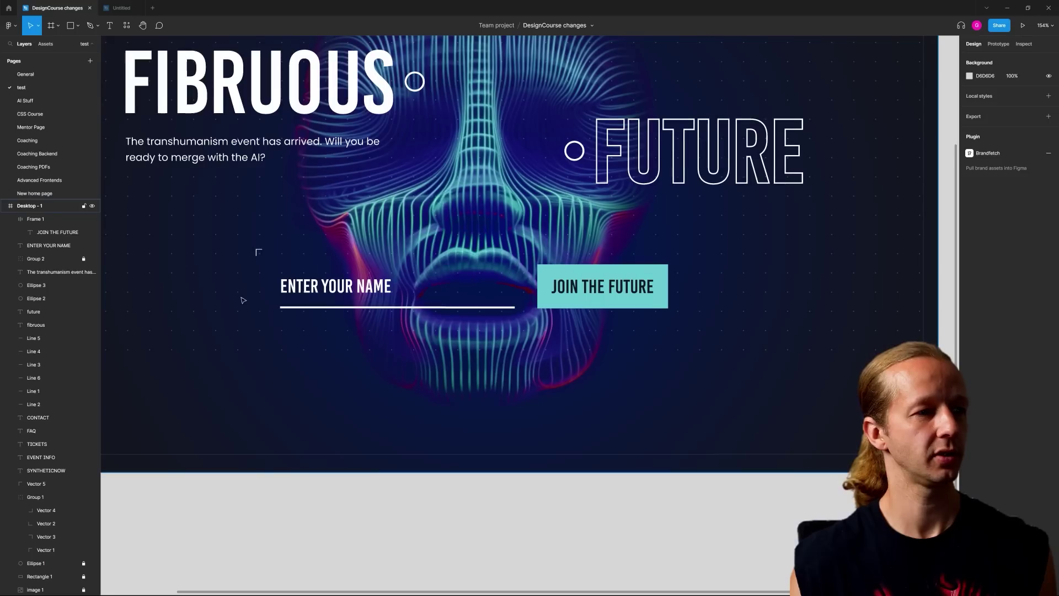
{"action": "scroll", "coordinate": [270, 278], "scroll_direction": "up", "scroll_amount": 2}
{"action": "left_click", "coordinate": [256, 243]}
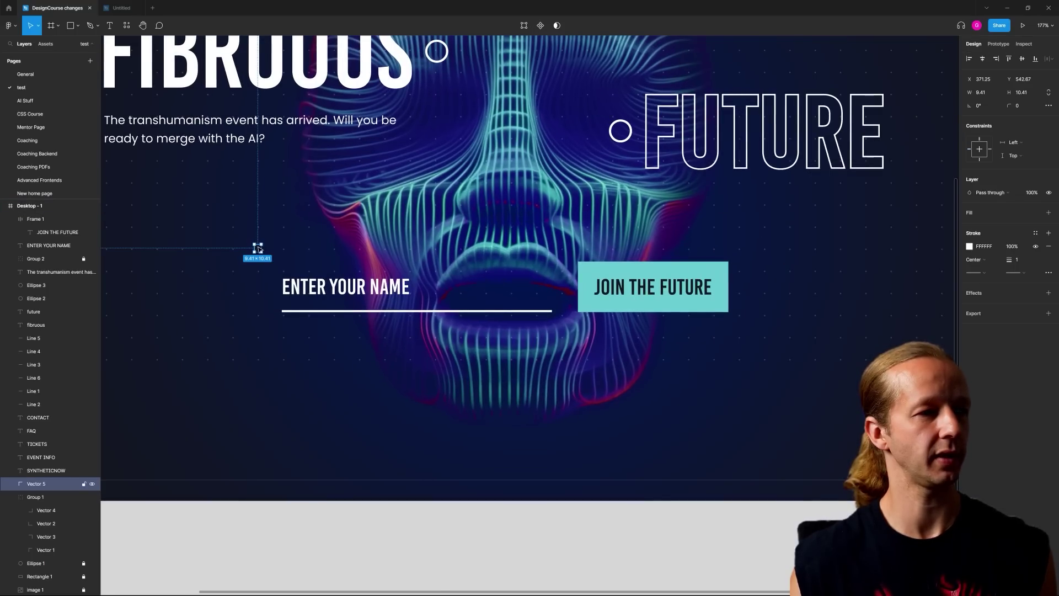
{"action": "left_click_drag", "start_coordinate": [258, 248], "coordinate": [270, 346]}
{"action": "left_click", "coordinate": [307, 389]}
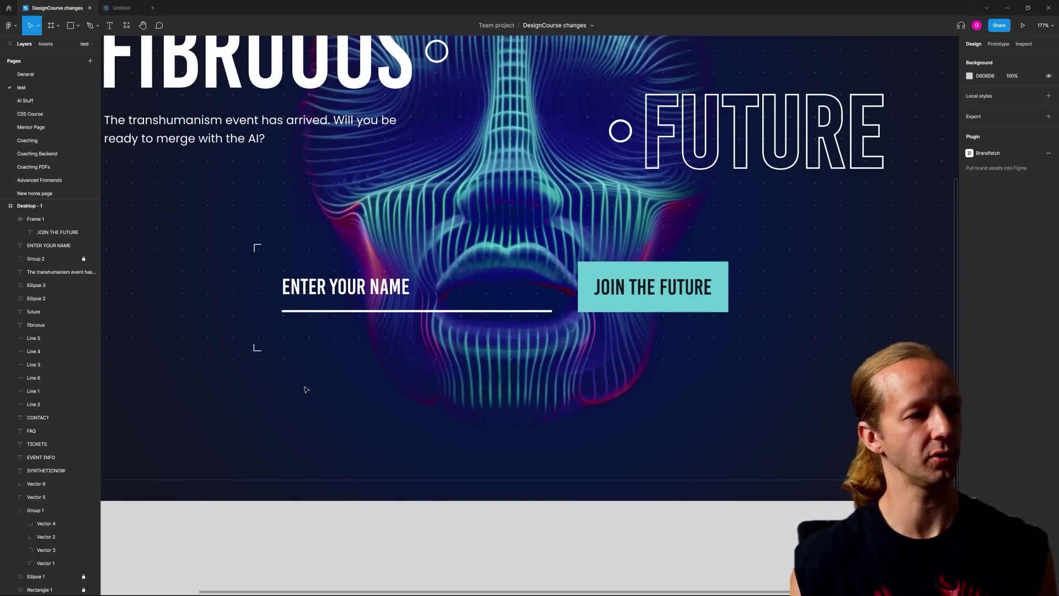
Copy both left corner brackets to the far side of the JOIN THE FUTURE button and flip the copies horizontally
{"action": "left_click_drag", "start_coordinate": [229, 227], "coordinate": [759, 336]}
{"action": "right_click", "coordinate": [758, 335]}
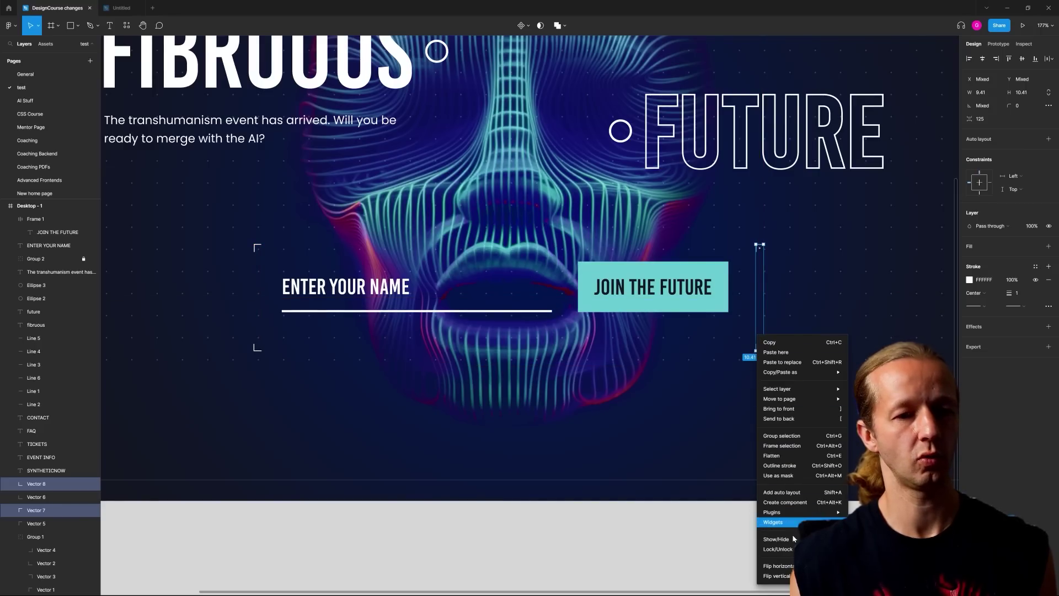
{"action": "left_click", "coordinate": [780, 566]}
{"action": "left_click", "coordinate": [824, 326]}
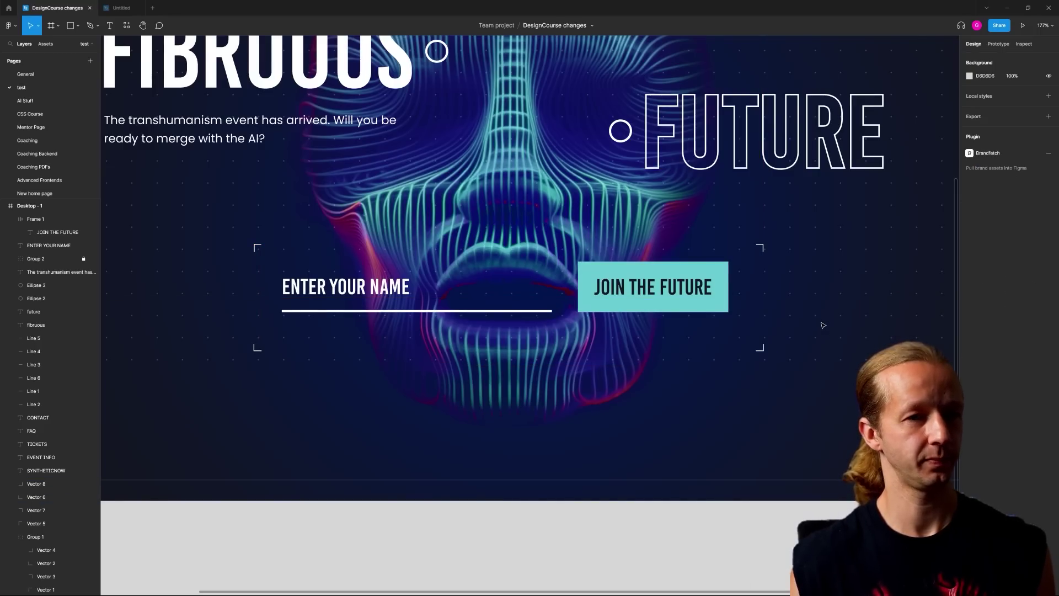
Nudge the two right-hand corner brackets slightly left toward the JOIN THE FUTURE button
{"action": "scroll", "coordinate": [823, 293], "scroll_direction": "down", "scroll_amount": 5}
{"action": "left_click_drag", "start_coordinate": [830, 303], "coordinate": [711, 328]}
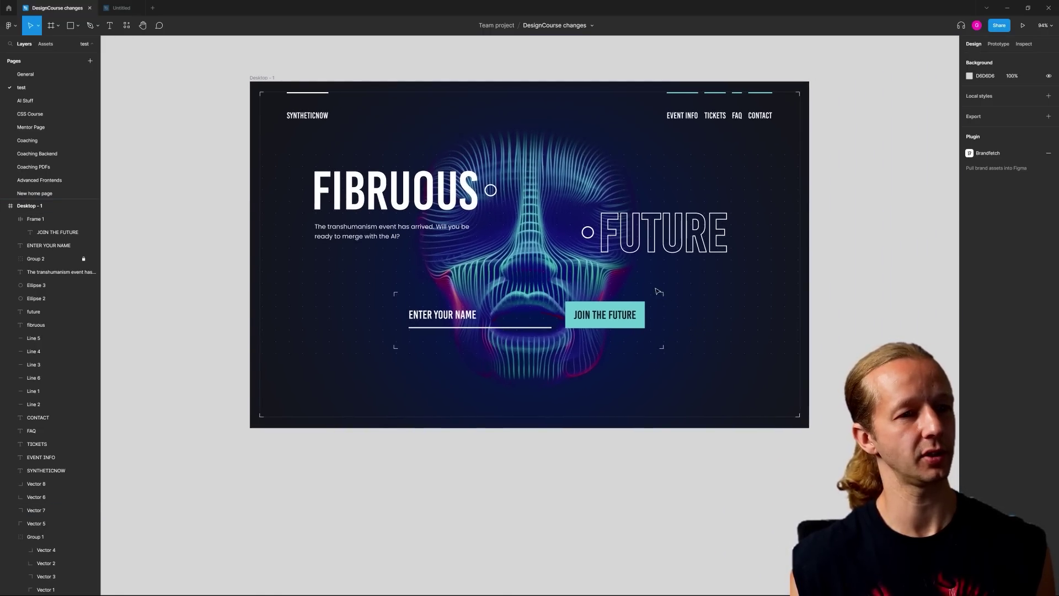
{"action": "left_click_drag", "start_coordinate": [664, 297], "coordinate": [663, 298]}
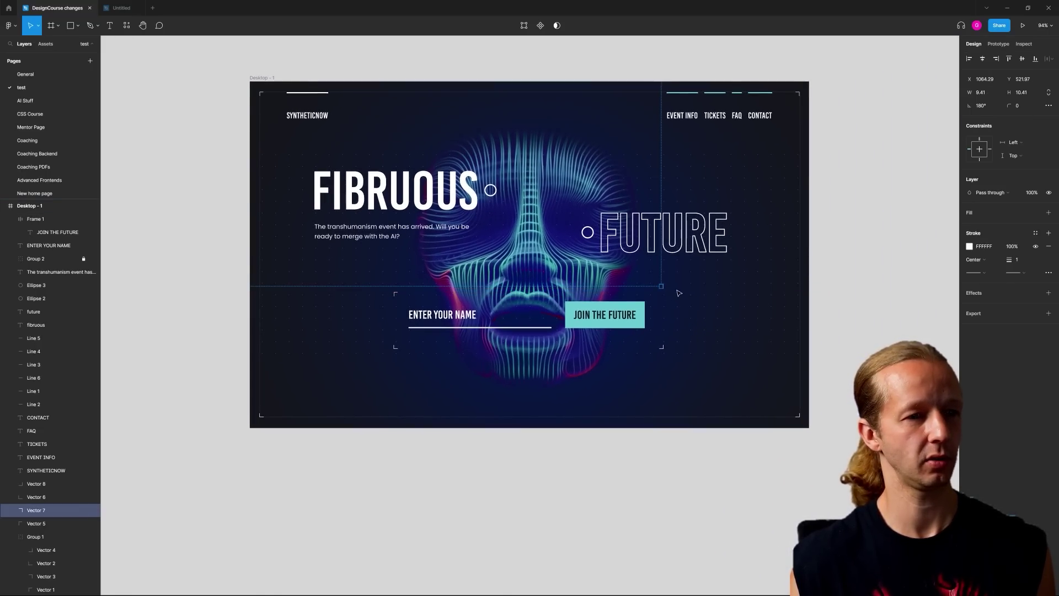
{"action": "key", "text": "Escape"}
Move the two upper corner brackets of the name form up to Y 518.67
{"action": "left_click", "coordinate": [396, 296]}
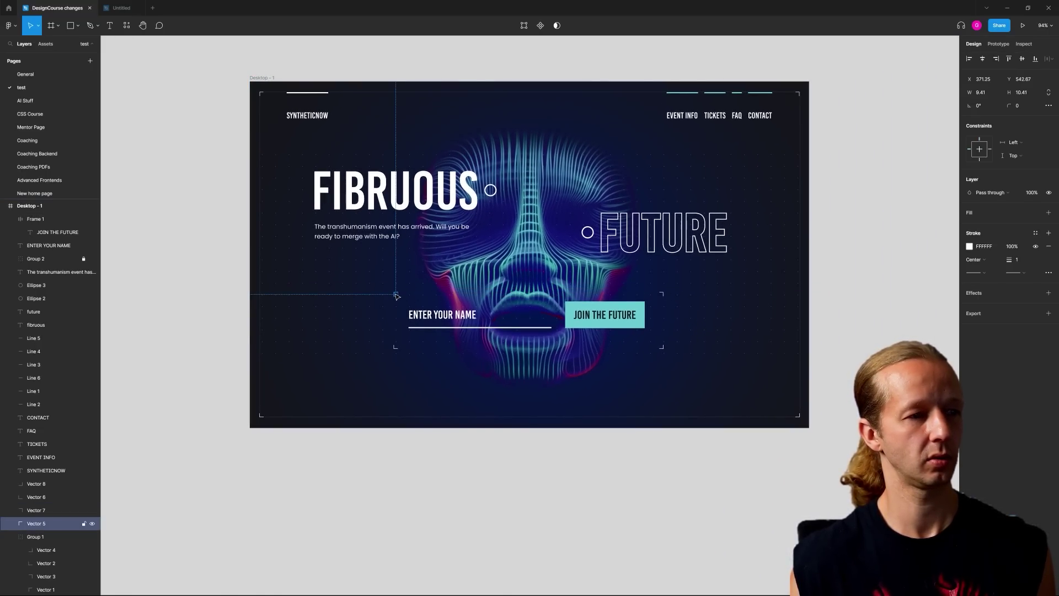
{"action": "left_click", "coordinate": [664, 296], "text": "shift"}
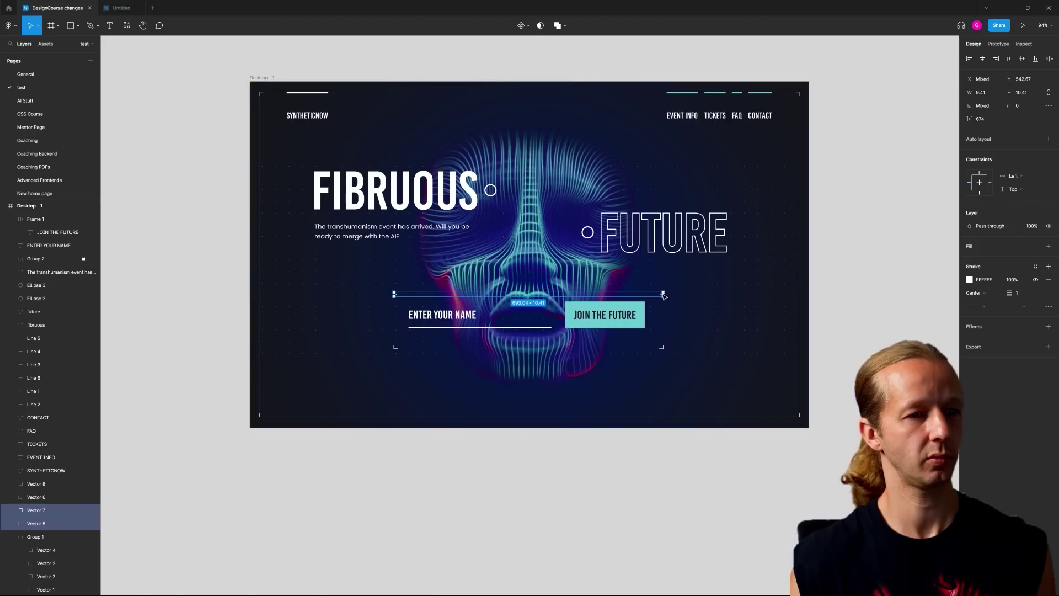
{"action": "key", "text": "Up"}
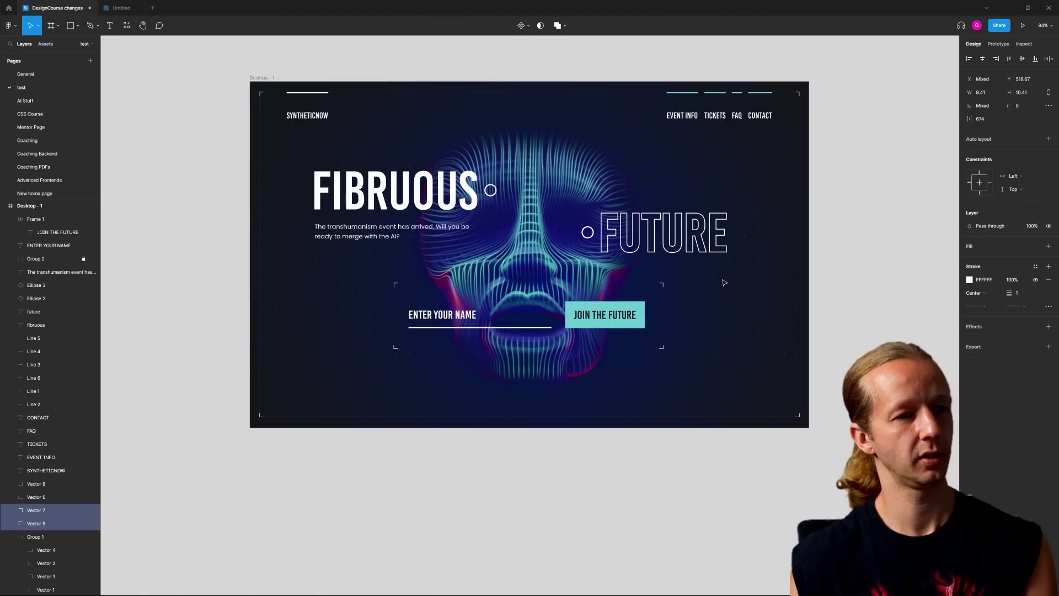
Nudge the two corner brackets beside the JOIN THE FUTURE button slightly to the right, away from the button
{"action": "left_click", "coordinate": [688, 290]}
{"action": "left_click_drag", "start_coordinate": [684, 243], "coordinate": [657, 284]}
{"action": "key", "text": "ctrl+z"}
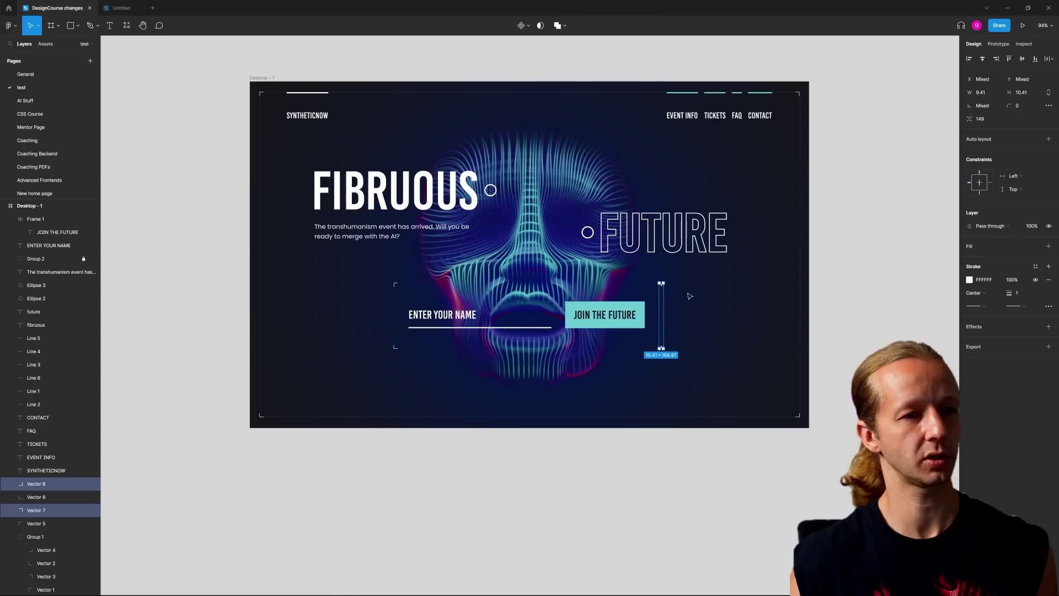
{"action": "key", "text": "Right"}
{"action": "key", "text": "Right"}
{"action": "key", "text": "Right"}
{"action": "key", "text": "Right"}
{"action": "key", "text": "Right"}
{"action": "key", "text": "Right"}
{"action": "key", "text": "Right"}
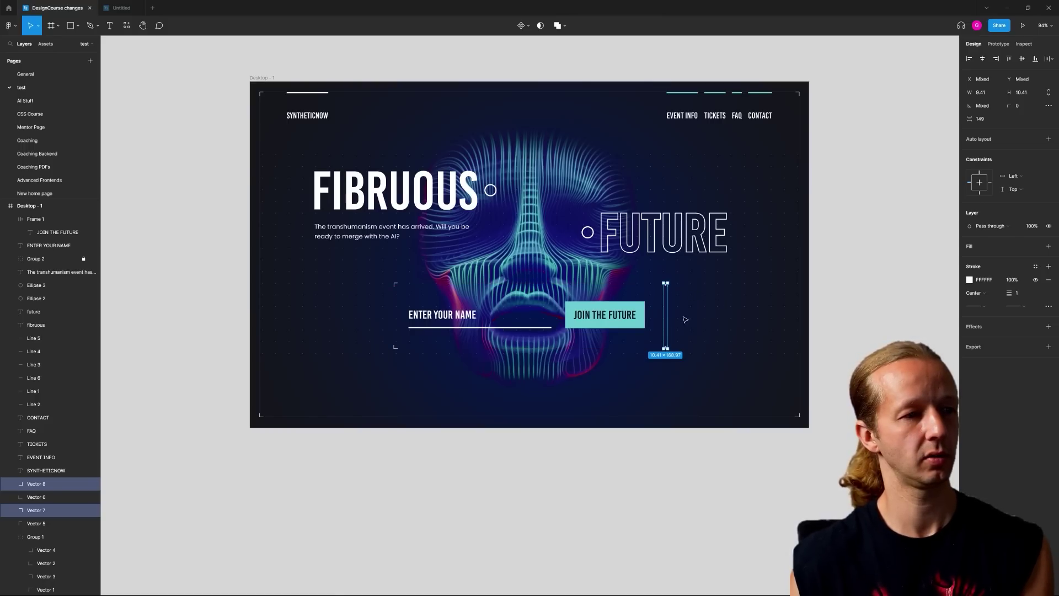
Nudge the two corner brackets beside ENTER YOUR NAME slightly outward to the left
{"action": "left_click_drag", "start_coordinate": [370, 277], "coordinate": [410, 365]}
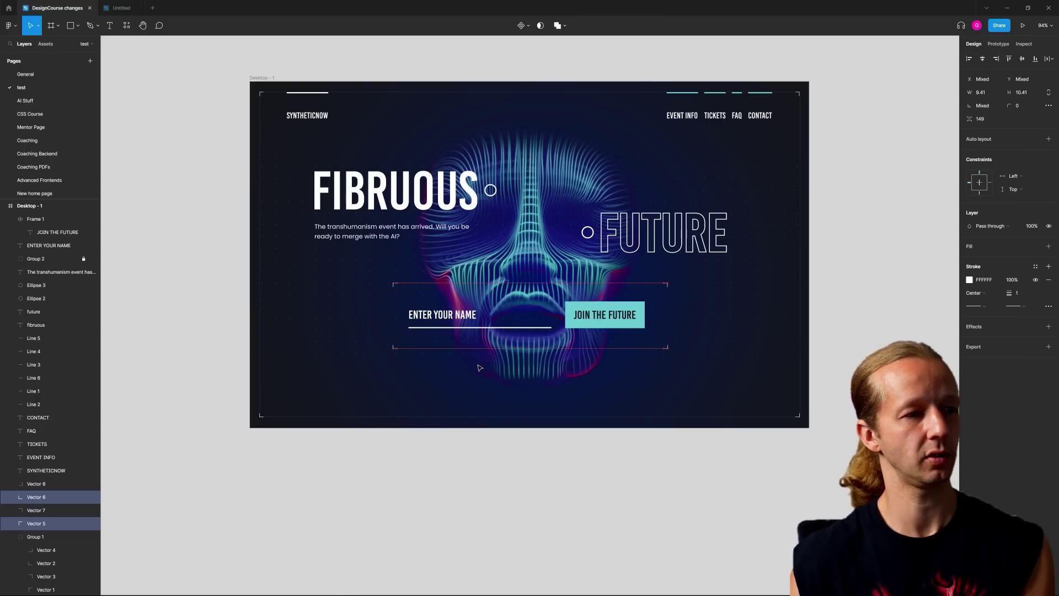
{"action": "key", "text": "Right"}
{"action": "key", "text": "Right"}
{"action": "left_click", "coordinate": [683, 375]}
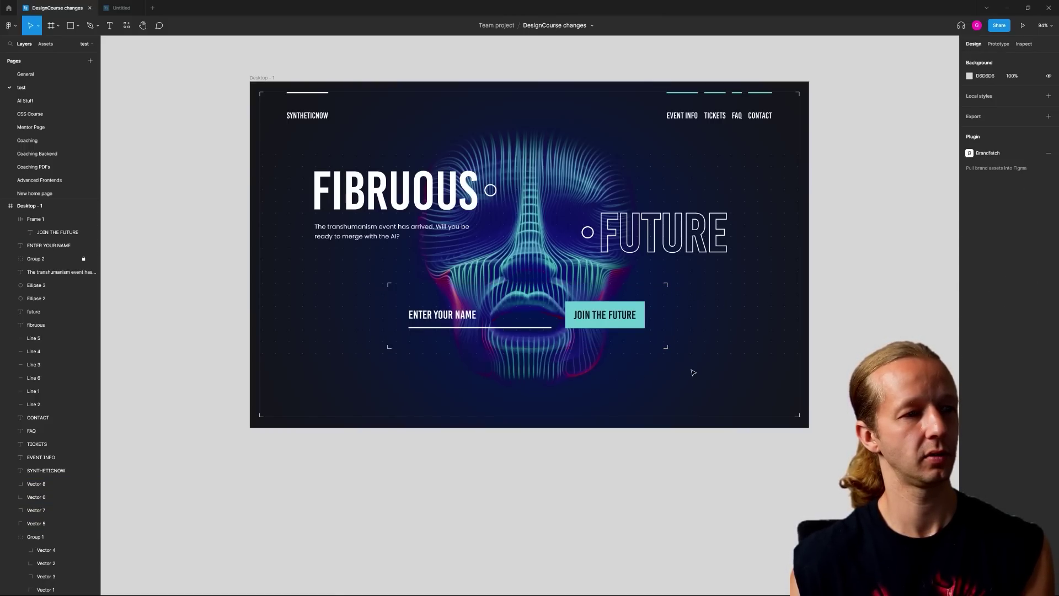
Draw a vertical line about 257 long down from the frame's top centre and give it a white linear gradient stroke
{"action": "left_click_drag", "start_coordinate": [703, 328], "coordinate": [711, 328]}
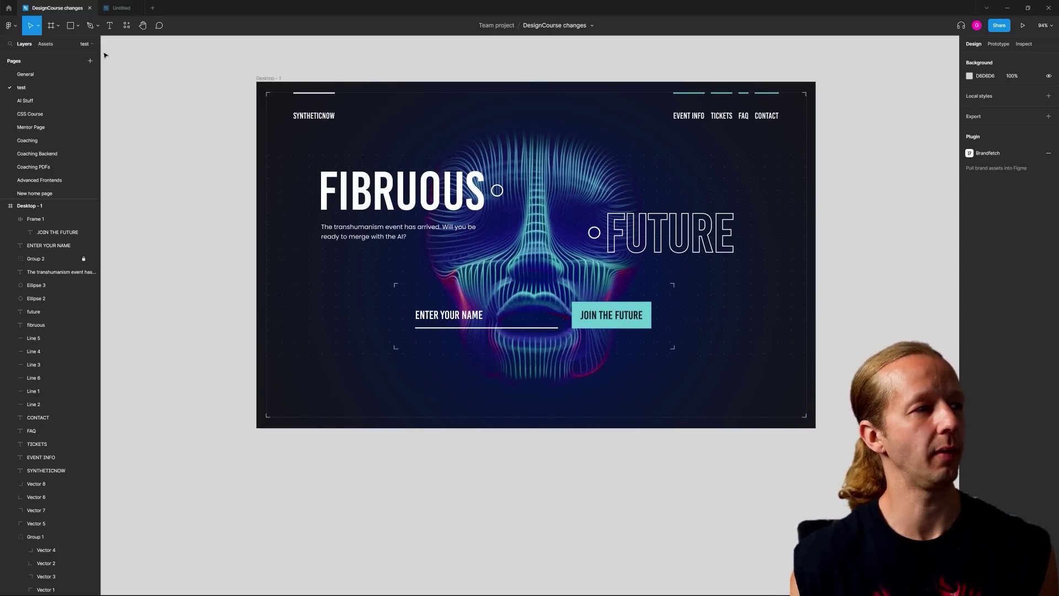
{"action": "key", "text": "l"}
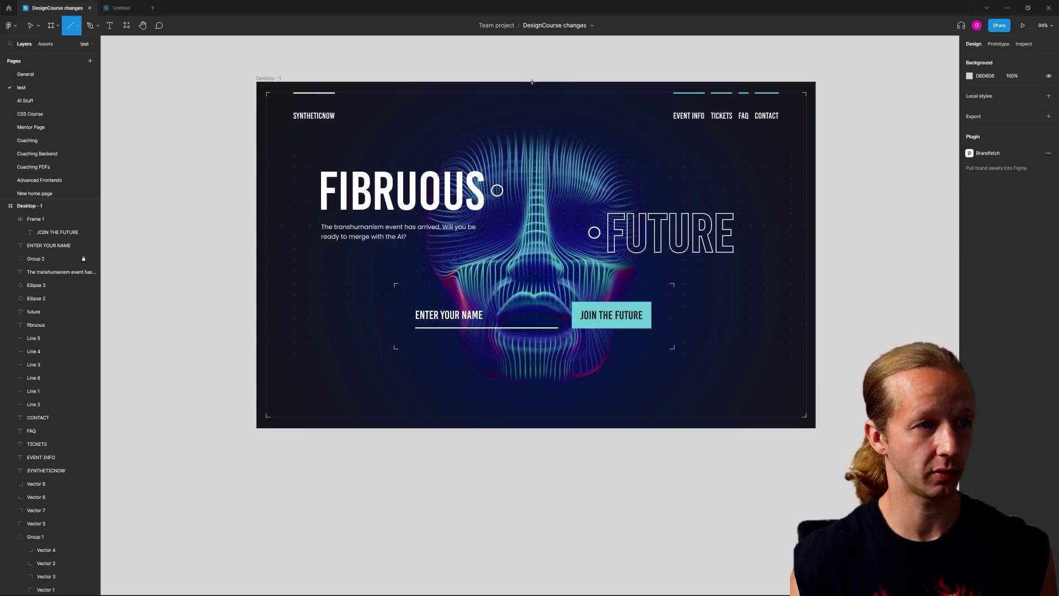
{"action": "left_click_drag", "start_coordinate": [536, 82], "coordinate": [535, 181]}
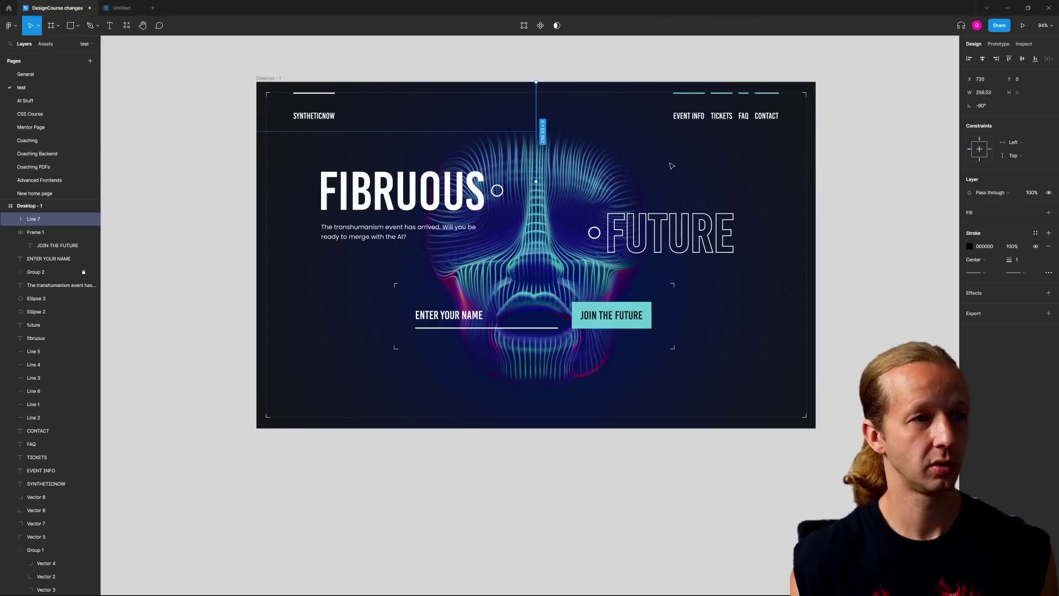
{"action": "left_click", "coordinate": [970, 246]}
{"action": "left_click", "coordinate": [862, 257]}
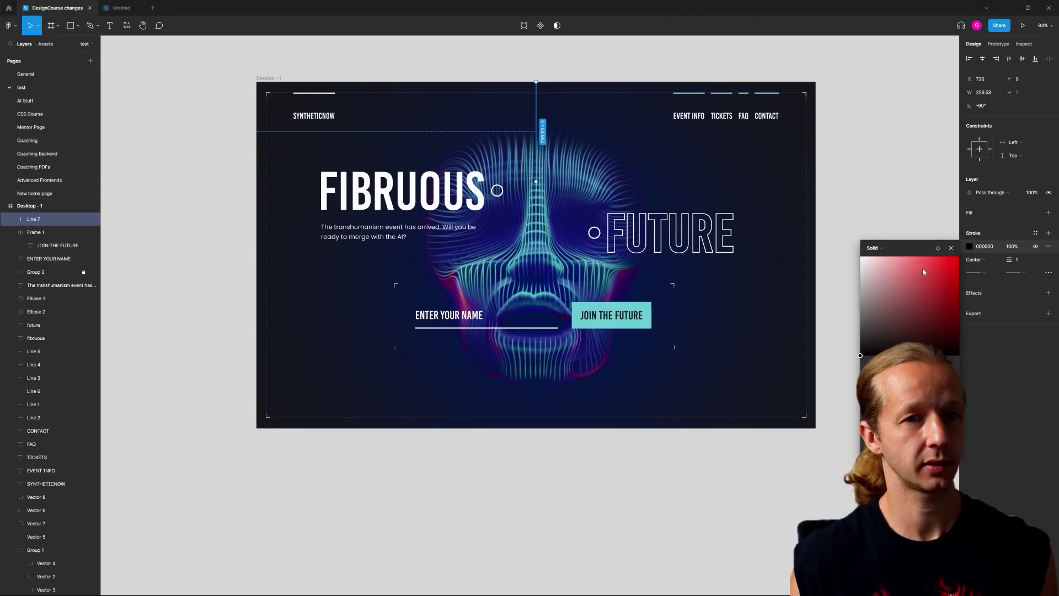
{"action": "left_click", "coordinate": [885, 249]}
{"action": "left_click", "coordinate": [891, 265]}
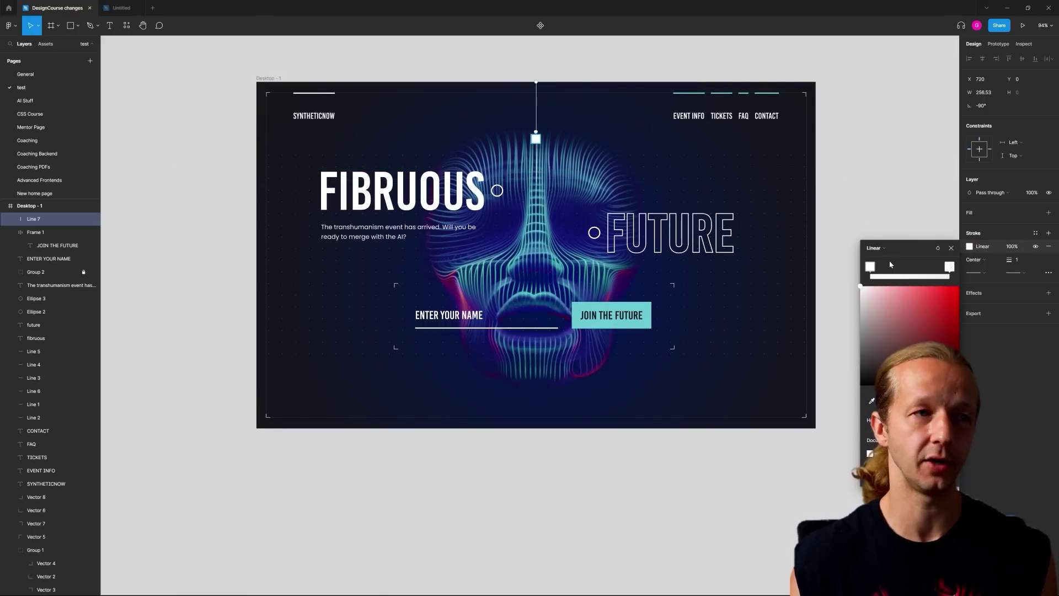
Move the vertical line sideways off the face's centre to about X 985, clear of the busy artwork
{"action": "scroll", "coordinate": [558, 101], "scroll_direction": "up", "scroll_amount": 3}
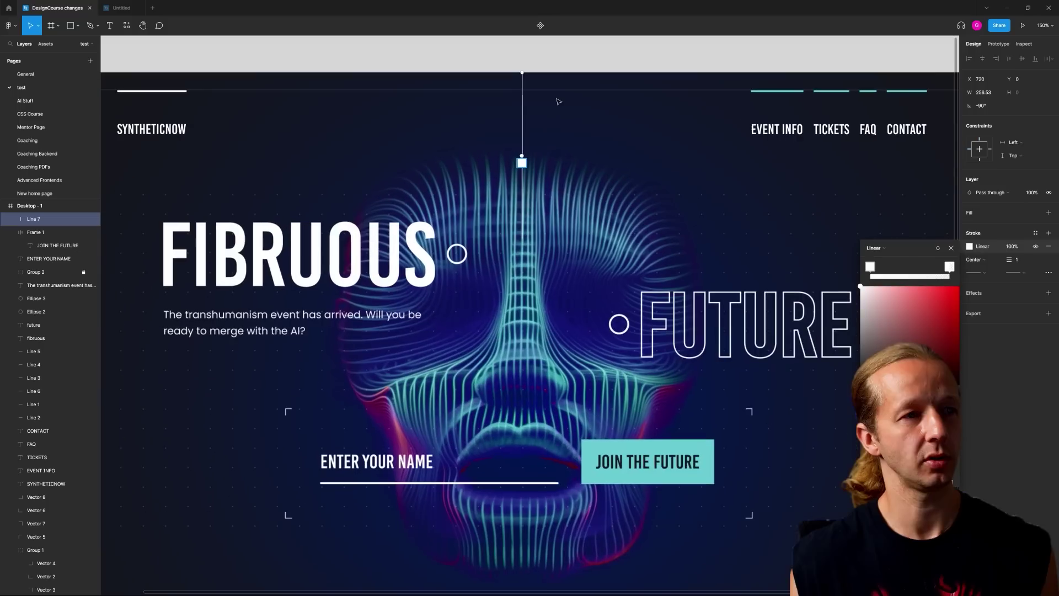
{"action": "scroll", "coordinate": [558, 102], "scroll_direction": "up", "scroll_amount": 1}
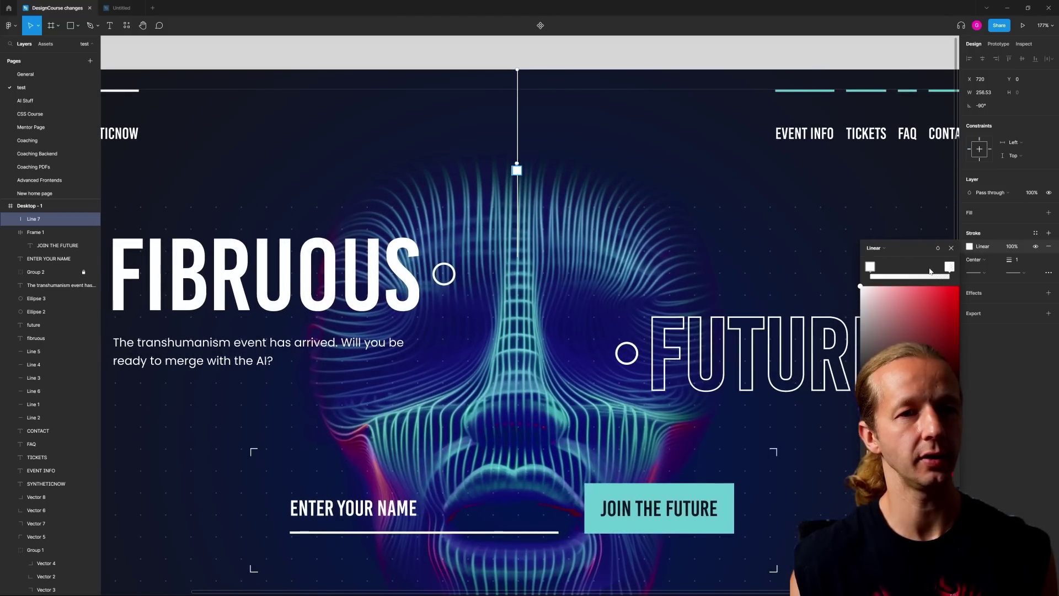
{"action": "left_click", "coordinate": [871, 267]}
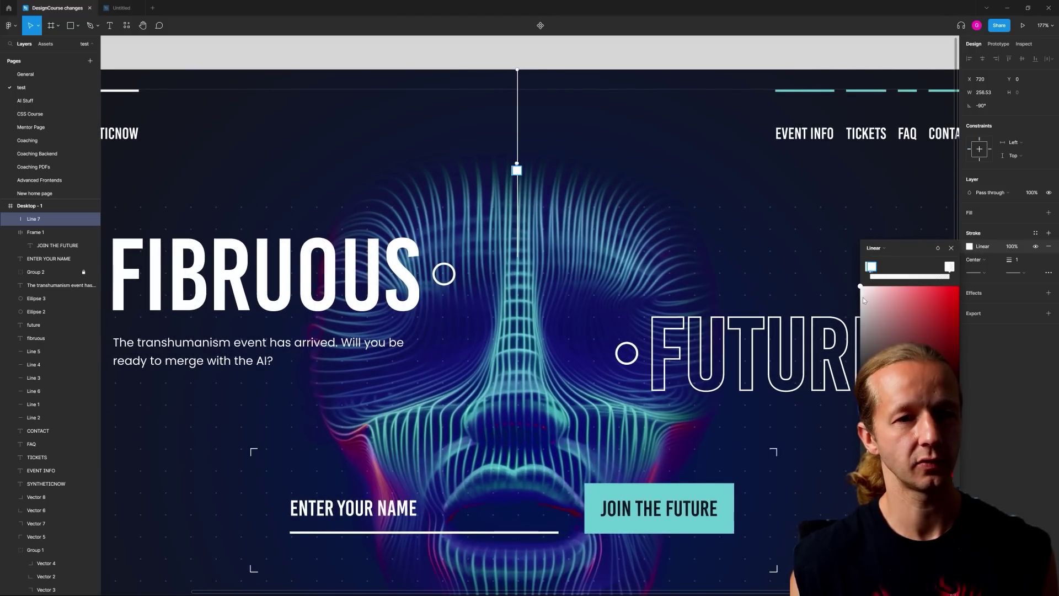
{"action": "left_click", "coordinate": [860, 287]}
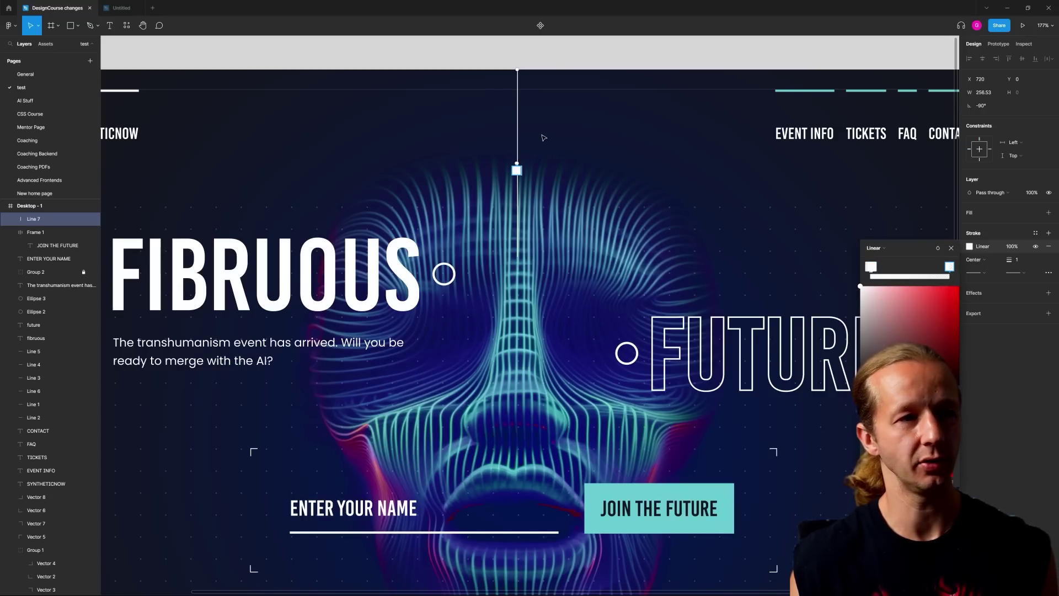
{"action": "key", "text": "Escape"}
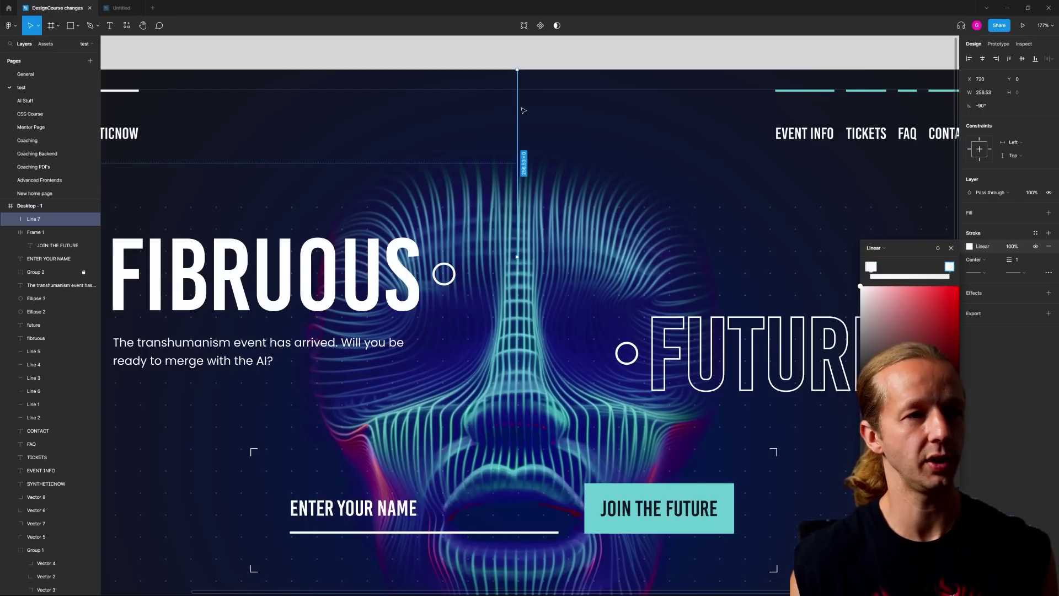
{"action": "left_click", "coordinate": [577, 115]}
{"action": "left_click_drag", "start_coordinate": [519, 108], "coordinate": [714, 107]}
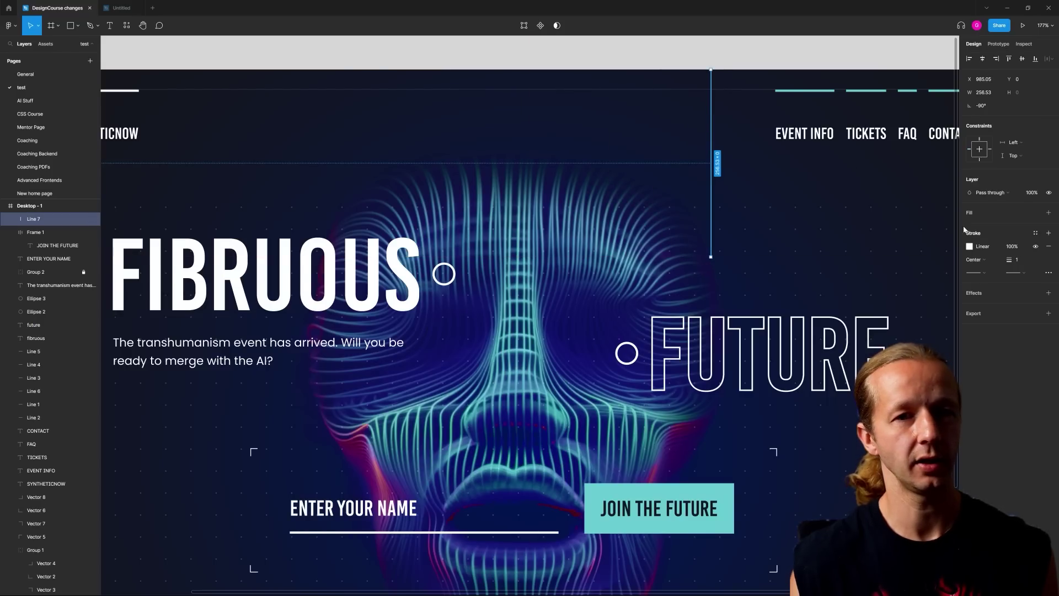
Stretch the line's stroke gradient along its length so it starts solid at the top and fades out near the lower end
{"action": "left_click", "coordinate": [970, 247]}
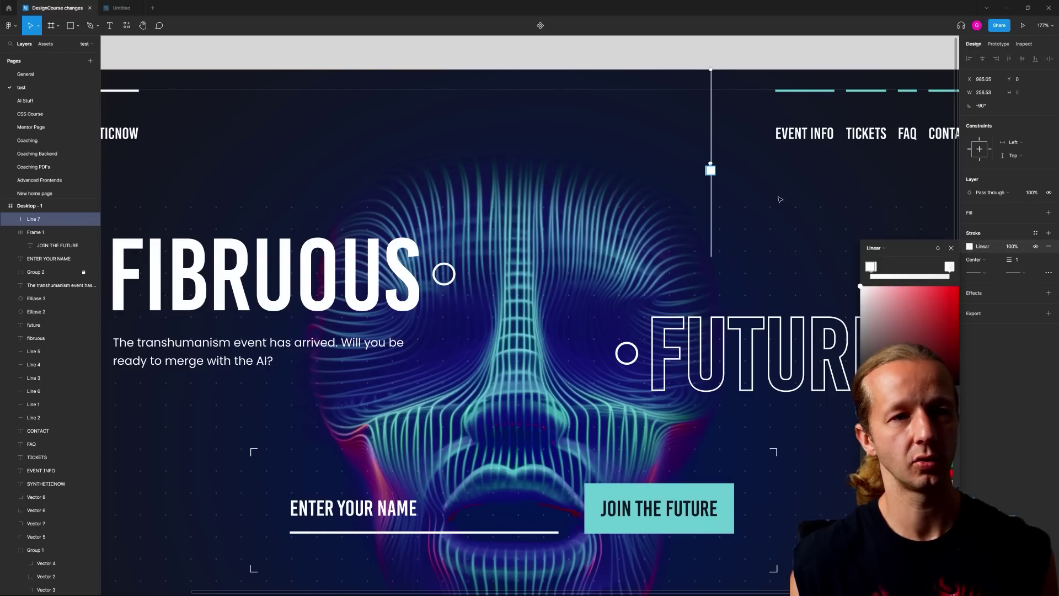
{"action": "left_click_drag", "start_coordinate": [711, 168], "coordinate": [709, 236]}
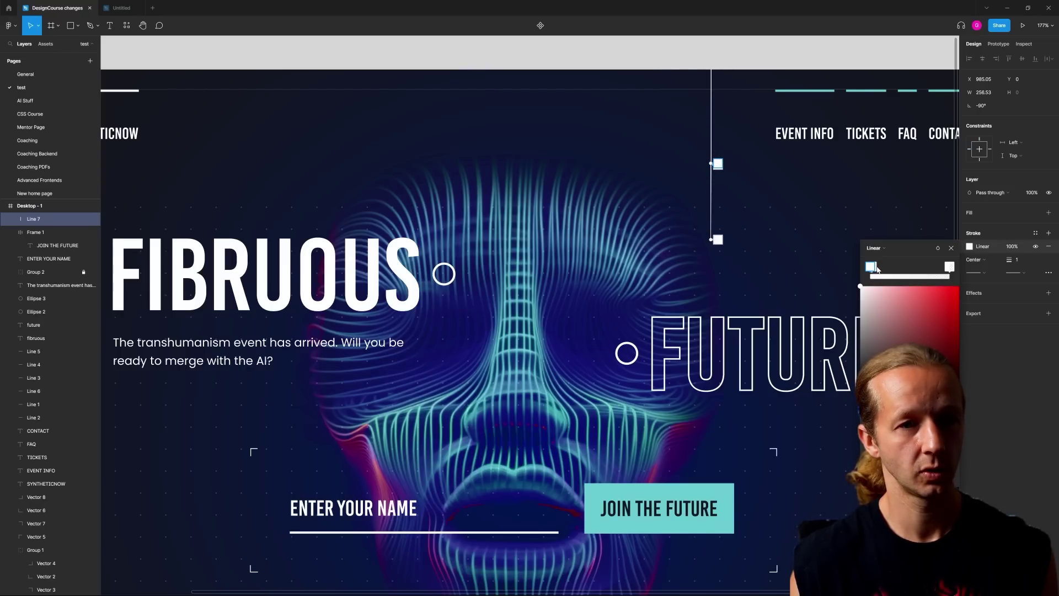
{"action": "left_click_drag", "start_coordinate": [880, 268], "coordinate": [887, 268]}
{"action": "key", "text": "Delete"}
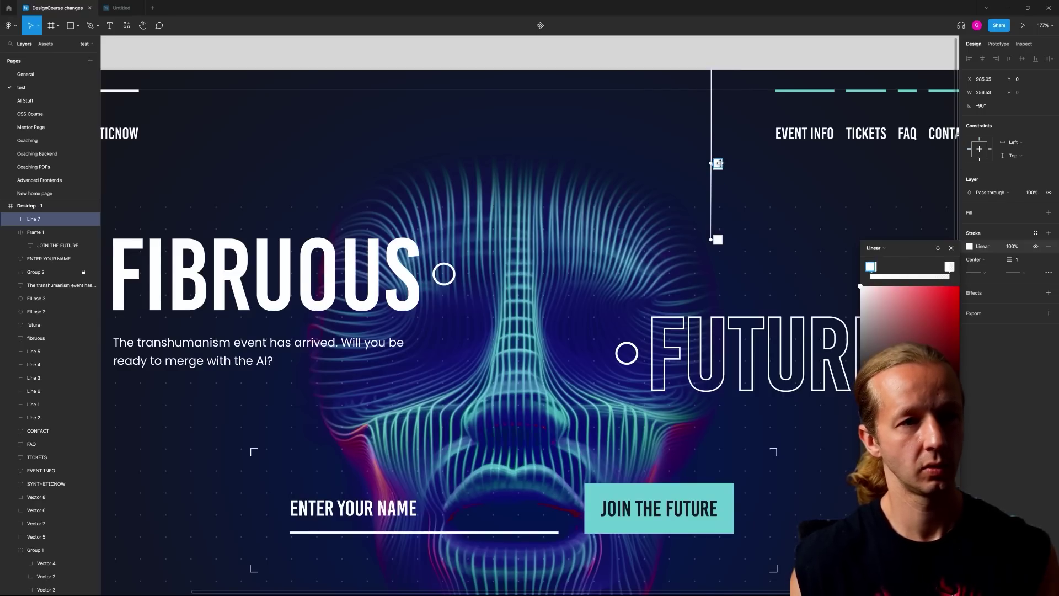
{"action": "left_click_drag", "start_coordinate": [874, 269], "coordinate": [852, 272]}
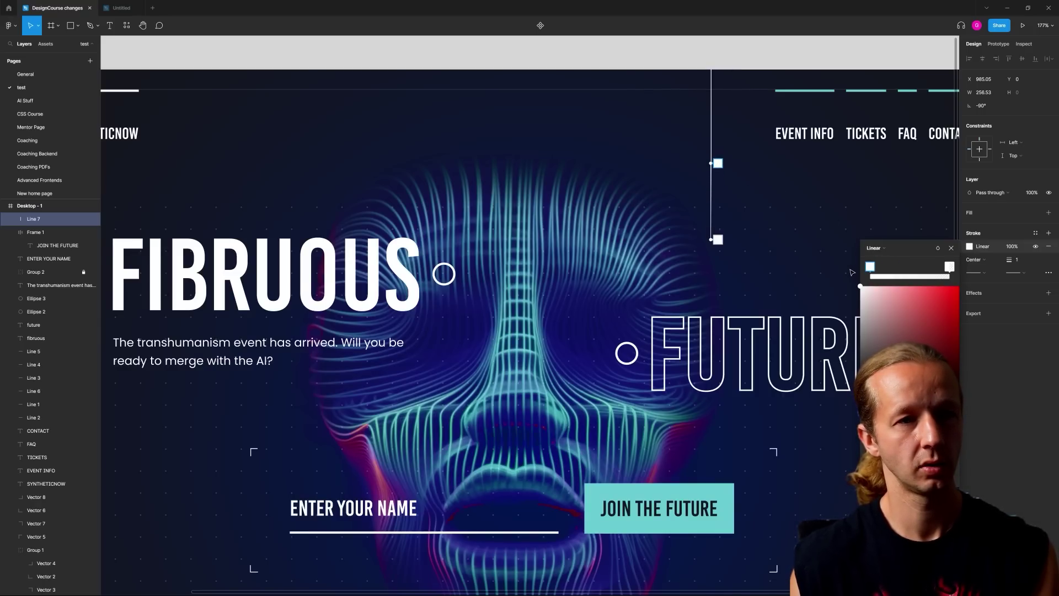
{"action": "left_click", "coordinate": [950, 268]}
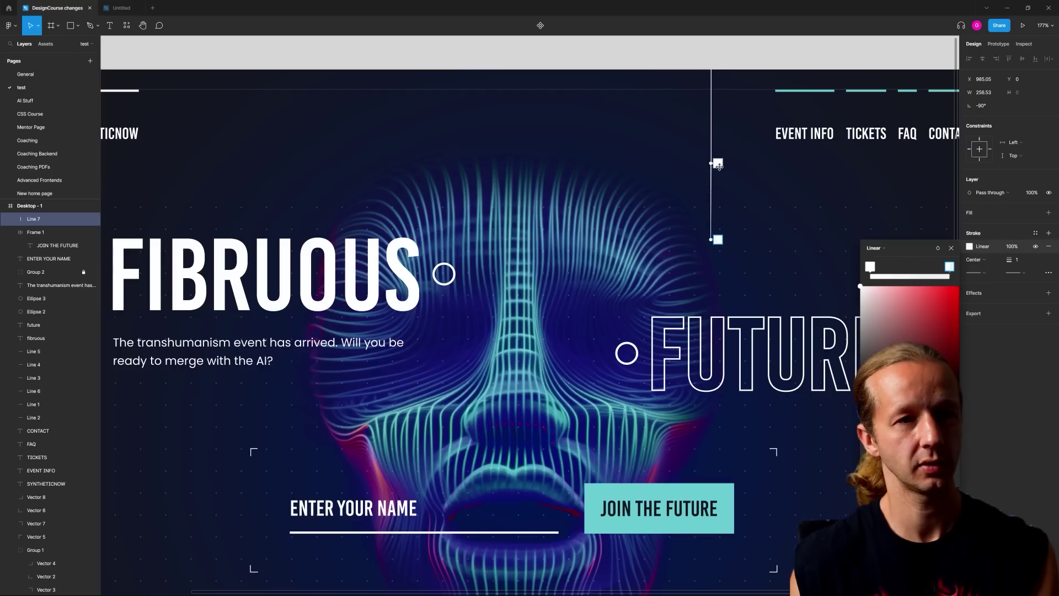
{"action": "left_click_drag", "start_coordinate": [711, 163], "coordinate": [711, 118]}
{"action": "left_click_drag", "start_coordinate": [713, 81], "coordinate": [711, 75]}
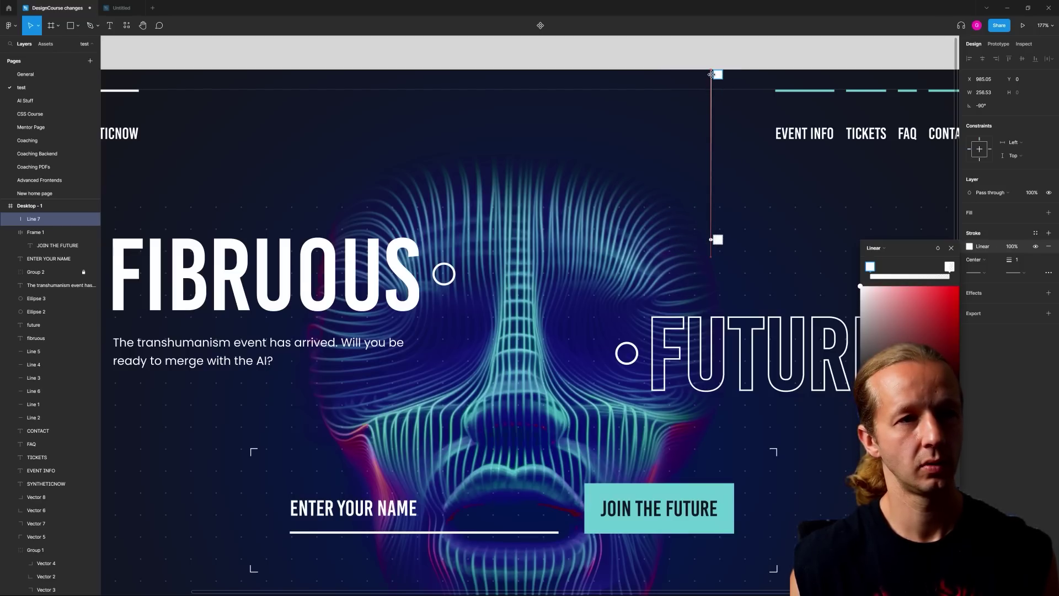
{"action": "left_click", "coordinate": [759, 206]}
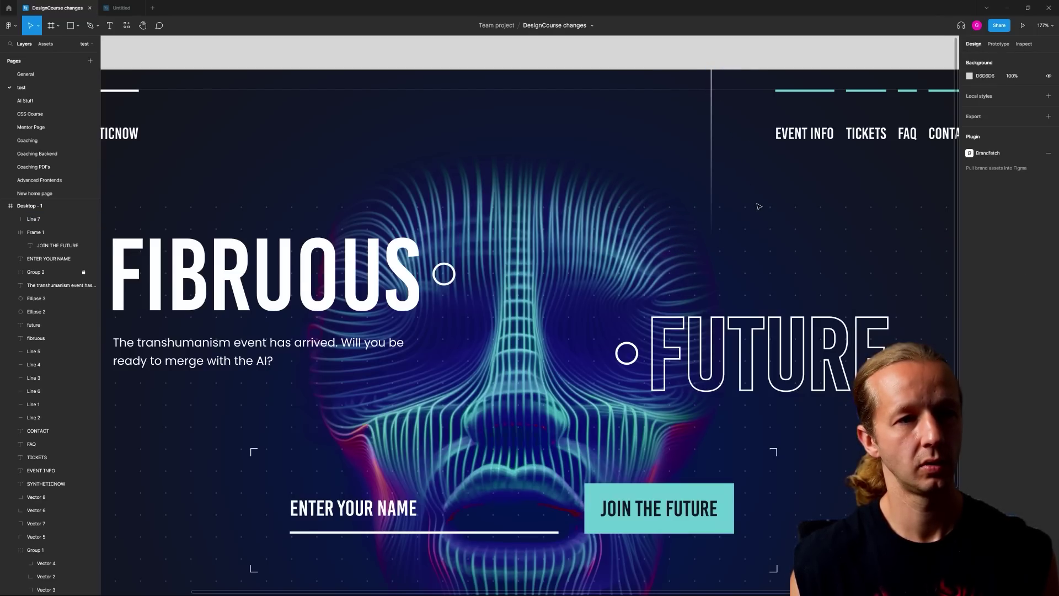
Return the fading vertical line to the frame's horizontal centre at X 720
{"action": "left_click_drag", "start_coordinate": [714, 143], "coordinate": [520, 140]}
{"action": "left_click", "coordinate": [983, 59]}
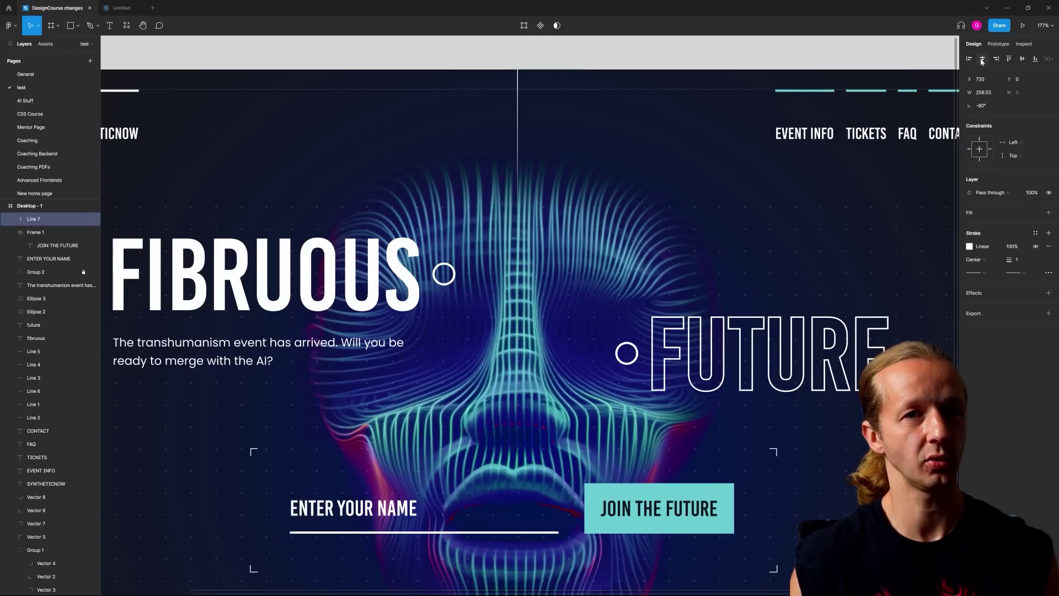
{"action": "scroll", "coordinate": [592, 148], "scroll_direction": "down", "scroll_amount": 6}
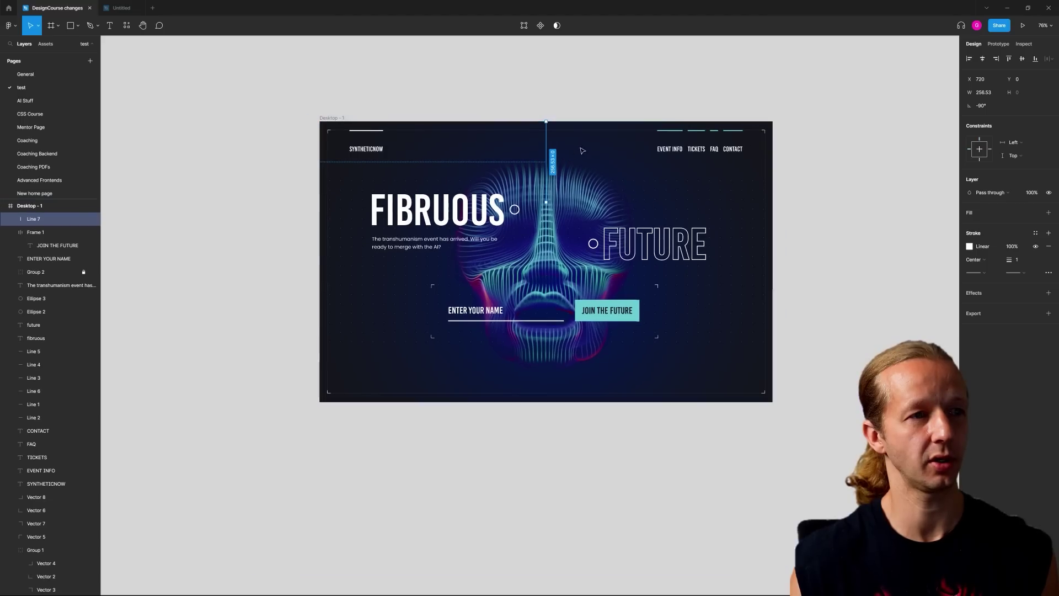
{"action": "left_click", "coordinate": [592, 147]}
Duplicate the vertical line, flip the copy vertically and move it straight down to the frame's bottom edge
{"action": "left_click", "coordinate": [547, 135]}
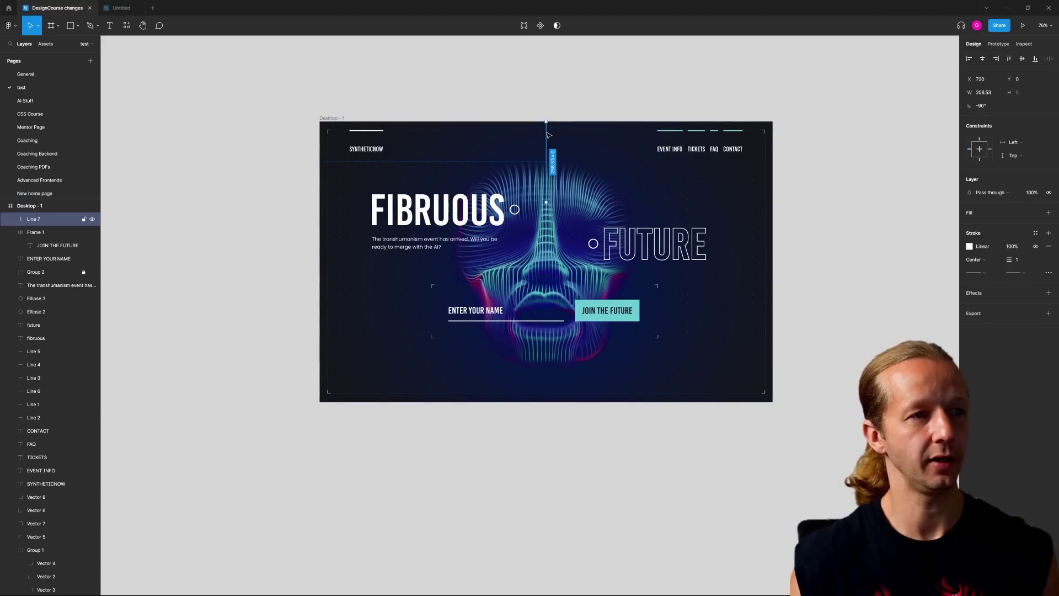
{"action": "key", "text": "ctrl+d"}
{"action": "right_click", "coordinate": [548, 135]}
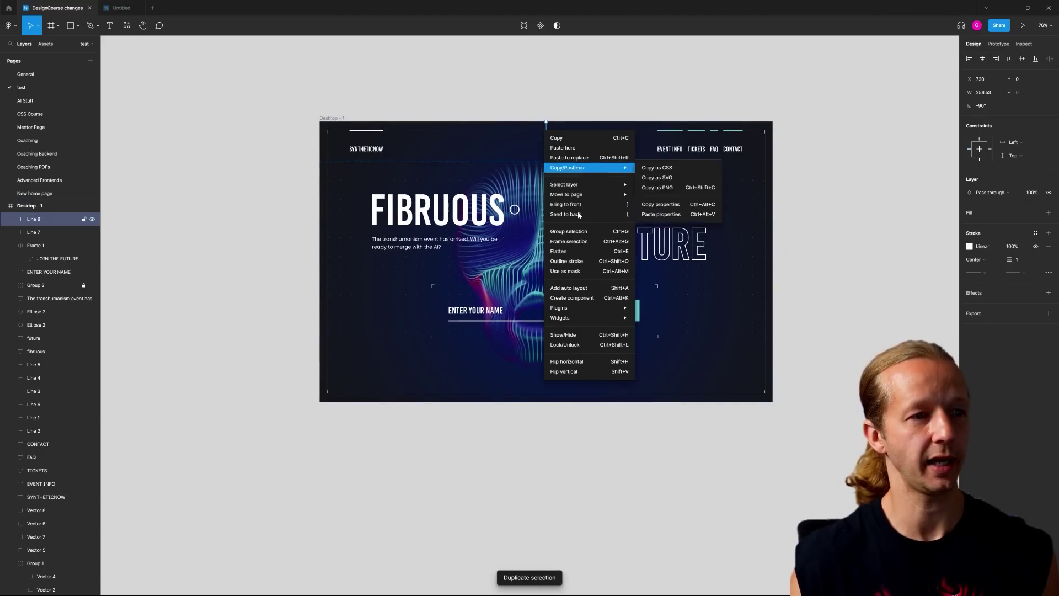
{"action": "left_click", "coordinate": [564, 372]}
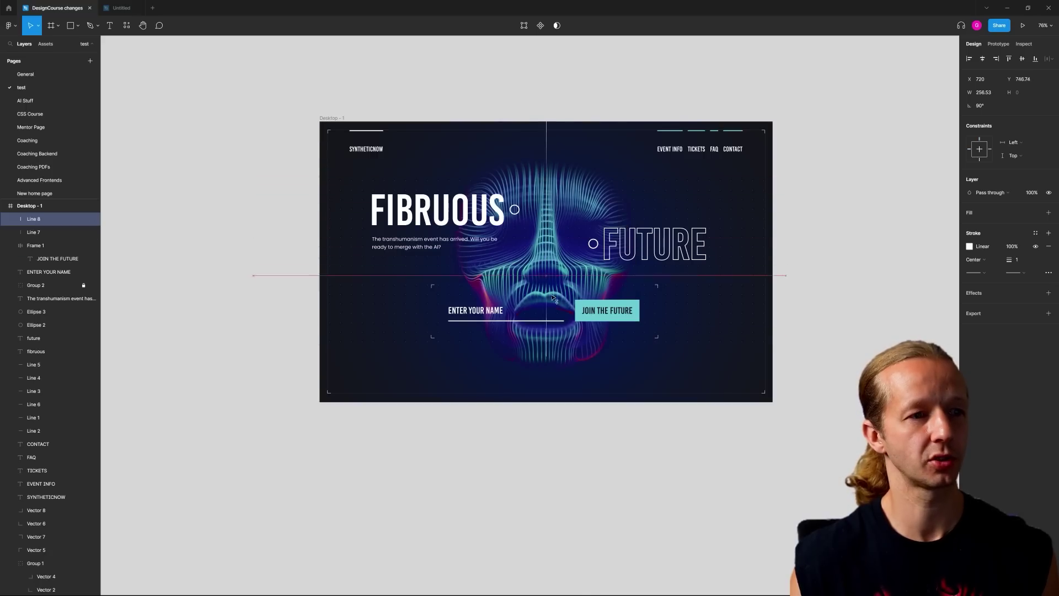
{"action": "left_click", "coordinate": [680, 440]}
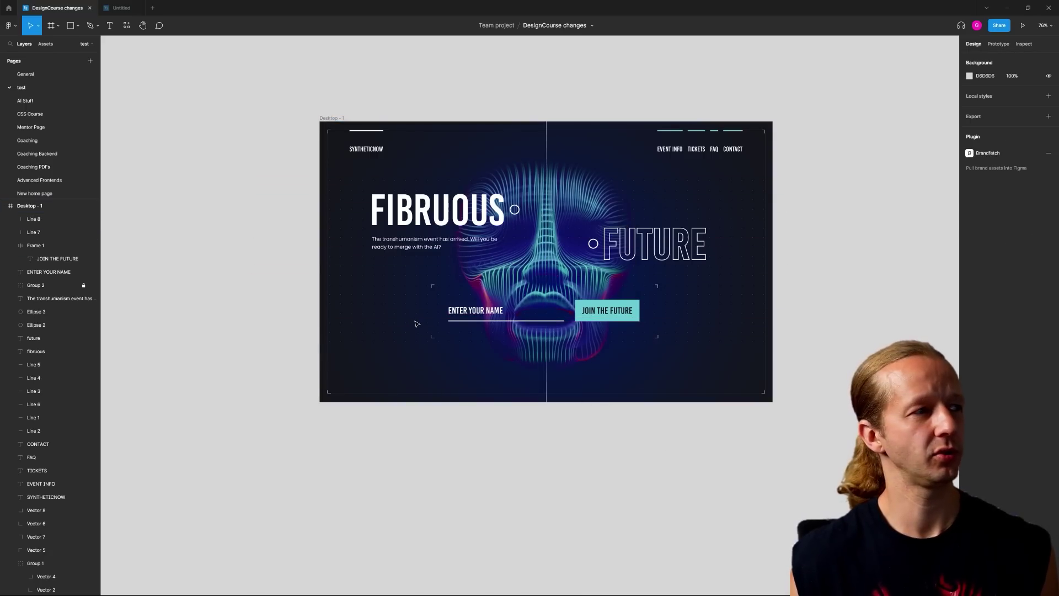
Draw a horizontal line about 318 long from the frame's left edge toward ENTER YOUR NAME, positioned at about Y 600
{"action": "key", "text": "l"}
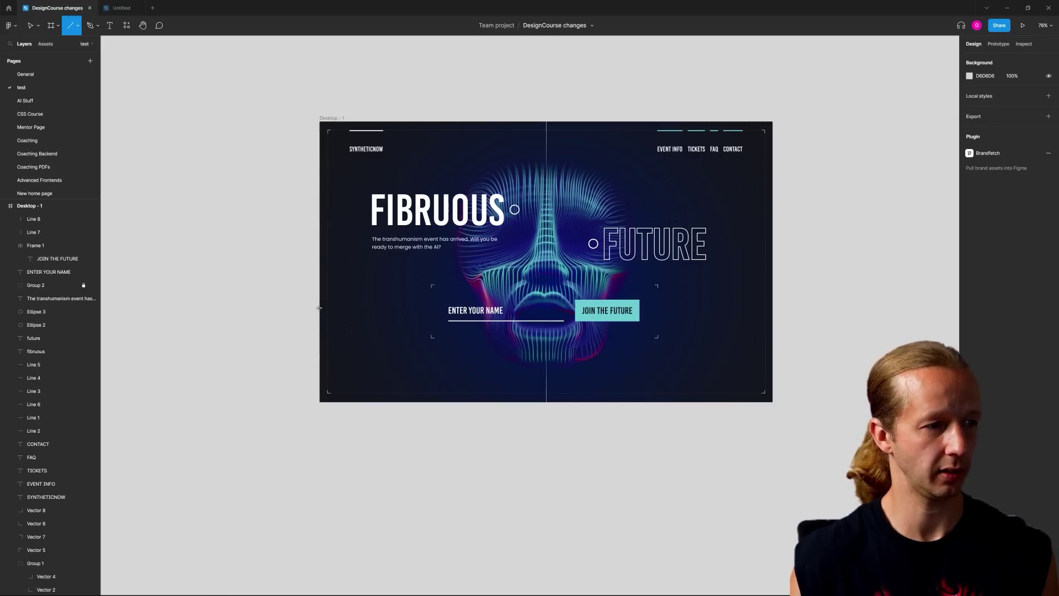
{"action": "left_click_drag", "start_coordinate": [320, 308], "coordinate": [420, 306]}
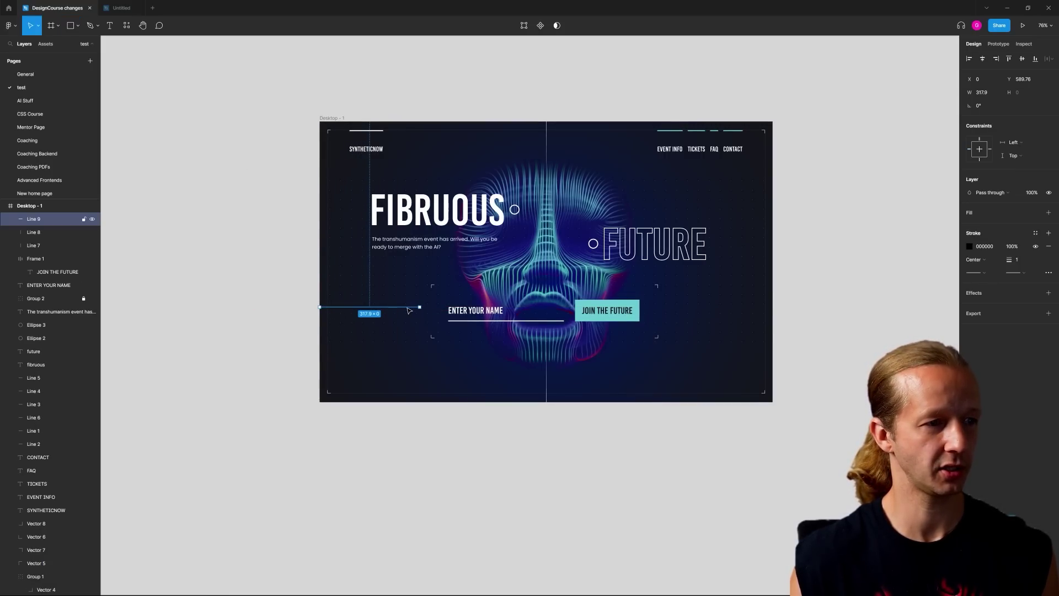
{"action": "left_click", "coordinate": [388, 336]}
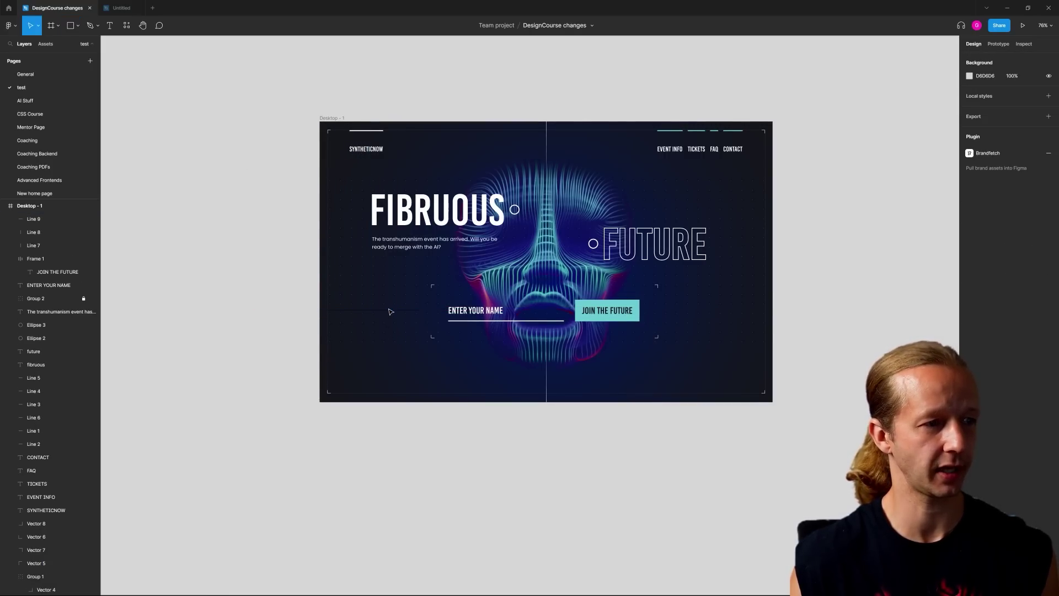
{"action": "left_click", "coordinate": [406, 312]}
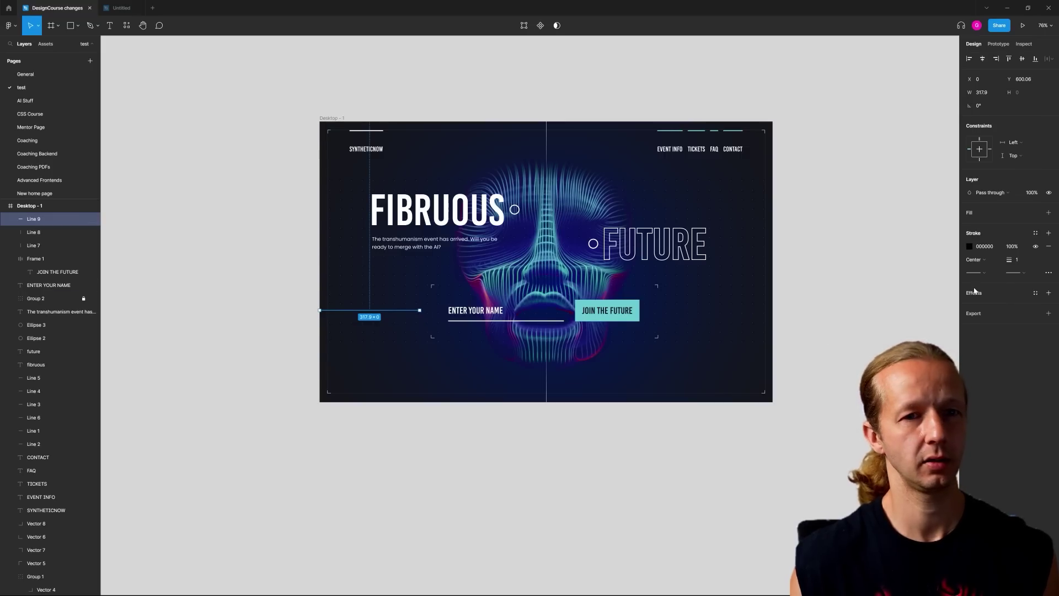
Colour the horizontal line white (FFFFFF) and place a copy at the frame's right edge, at about X 1118, Y 602
{"action": "left_click", "coordinate": [969, 247]}
{"action": "left_click", "coordinate": [377, 430]}
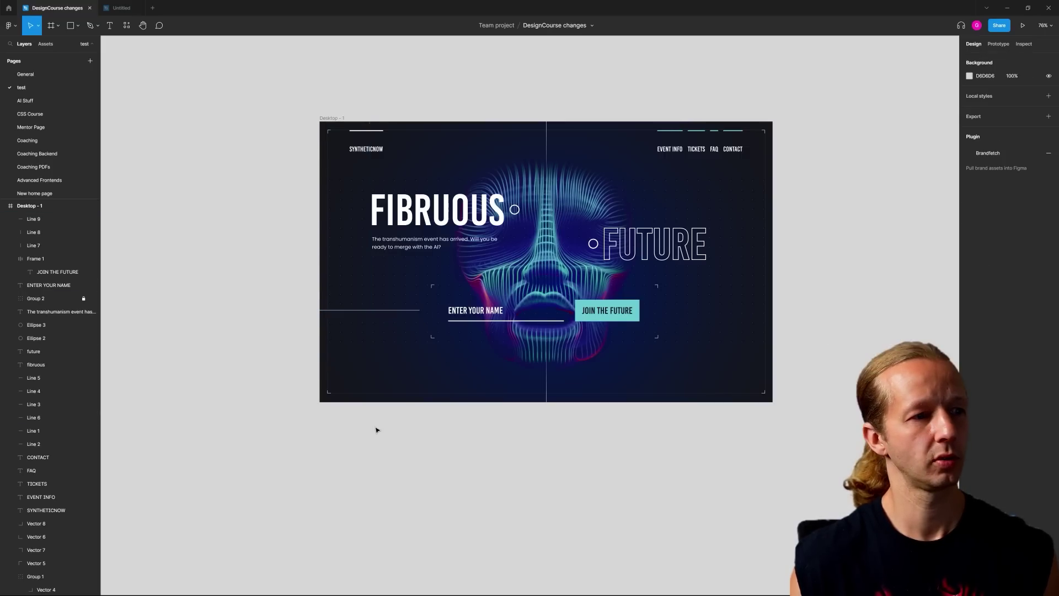
{"action": "left_click_drag", "start_coordinate": [370, 310], "coordinate": [720, 311]}
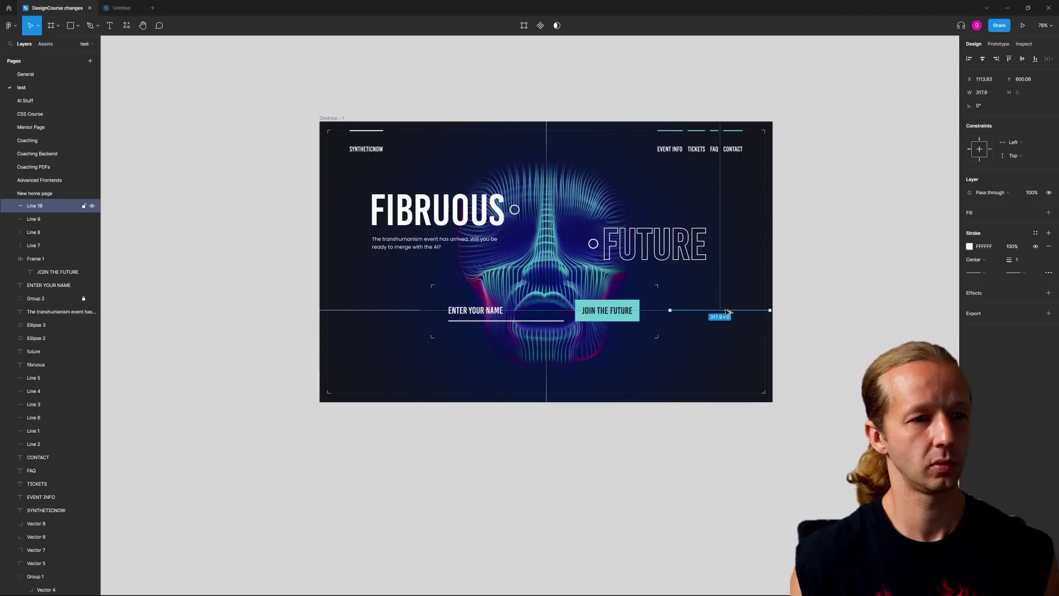
{"action": "left_click", "coordinate": [847, 302]}
{"action": "left_click", "coordinate": [765, 312]}
{"action": "key", "text": "Right"}
{"action": "key", "text": "Down"}
{"action": "key", "text": "Down"}
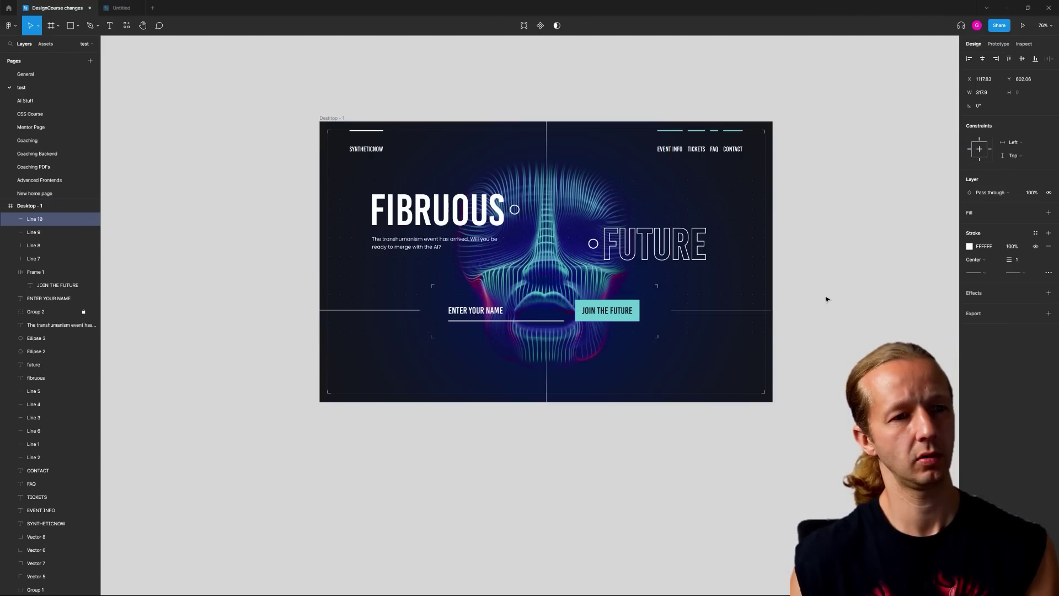
{"action": "left_click", "coordinate": [826, 299]}
{"action": "left_click_drag", "start_coordinate": [815, 243], "coordinate": [765, 255]}
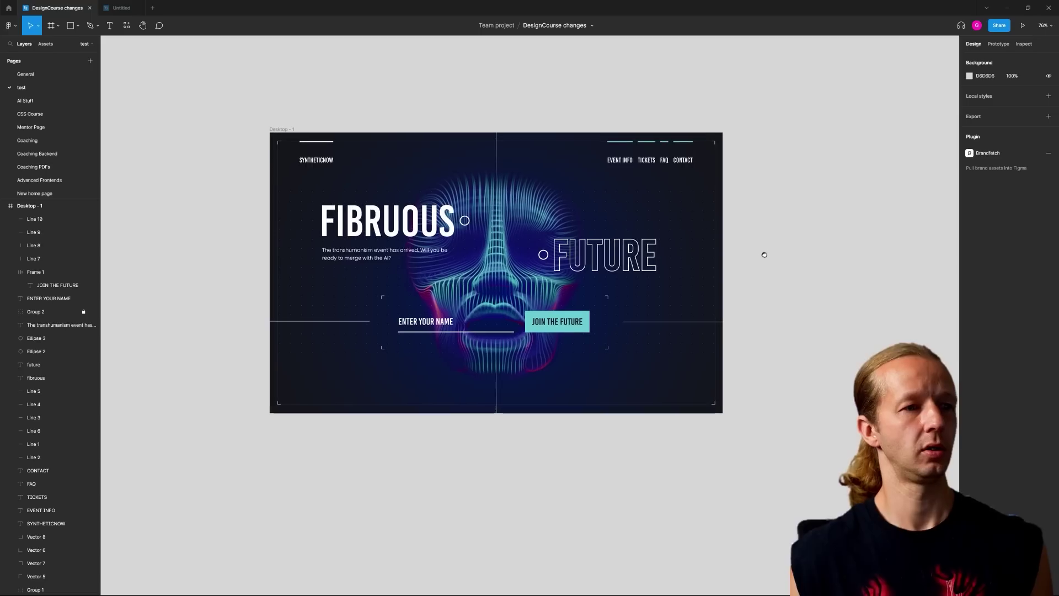
{"action": "scroll", "coordinate": [593, 263], "scroll_direction": "up", "scroll_amount": 3, "text": "ctrl"}
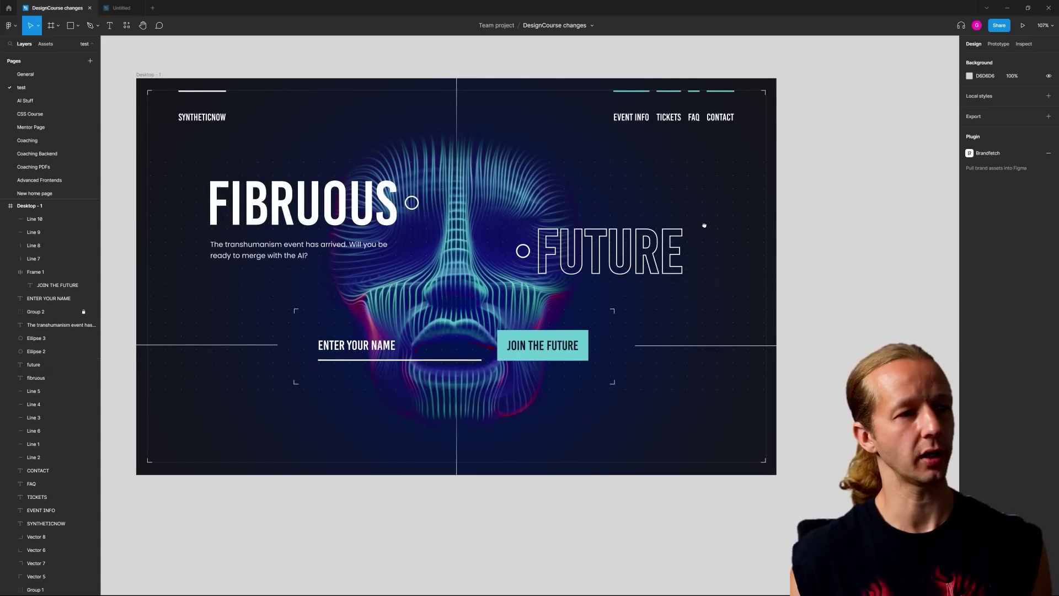
{"action": "left_click_drag", "start_coordinate": [704, 226], "coordinate": [774, 231]}
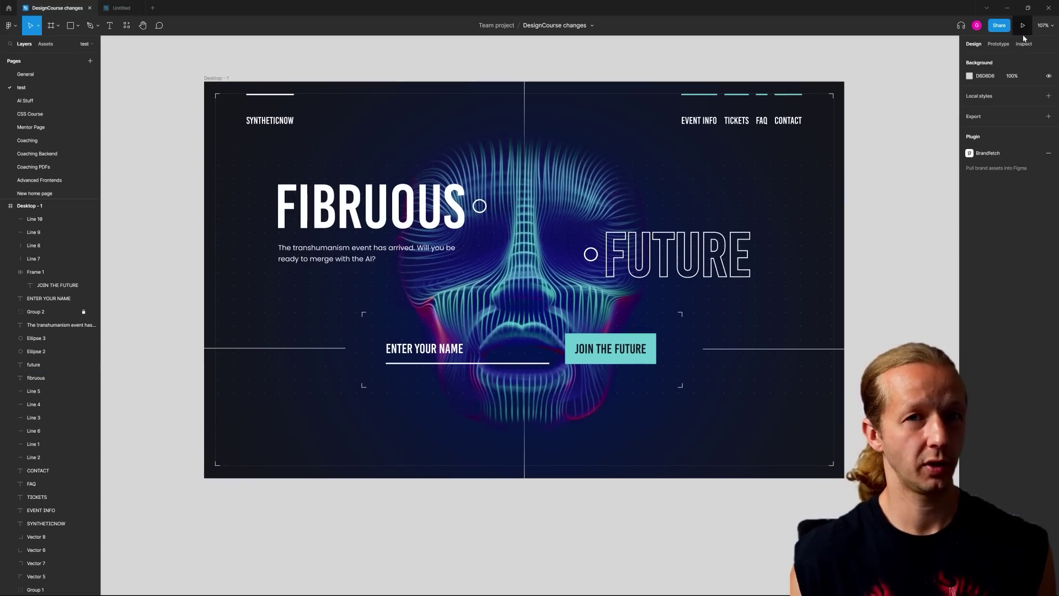
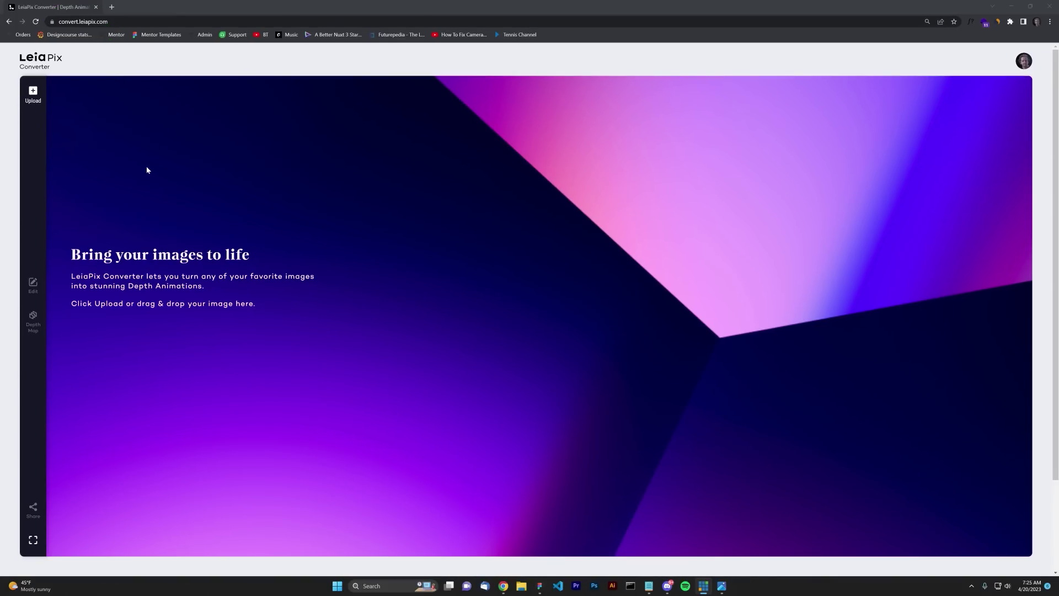
Switch to LeiaPix Converter in the browser and upload the fibers image from the Desktop folder
{"action": "left_click", "coordinate": [33, 100]}
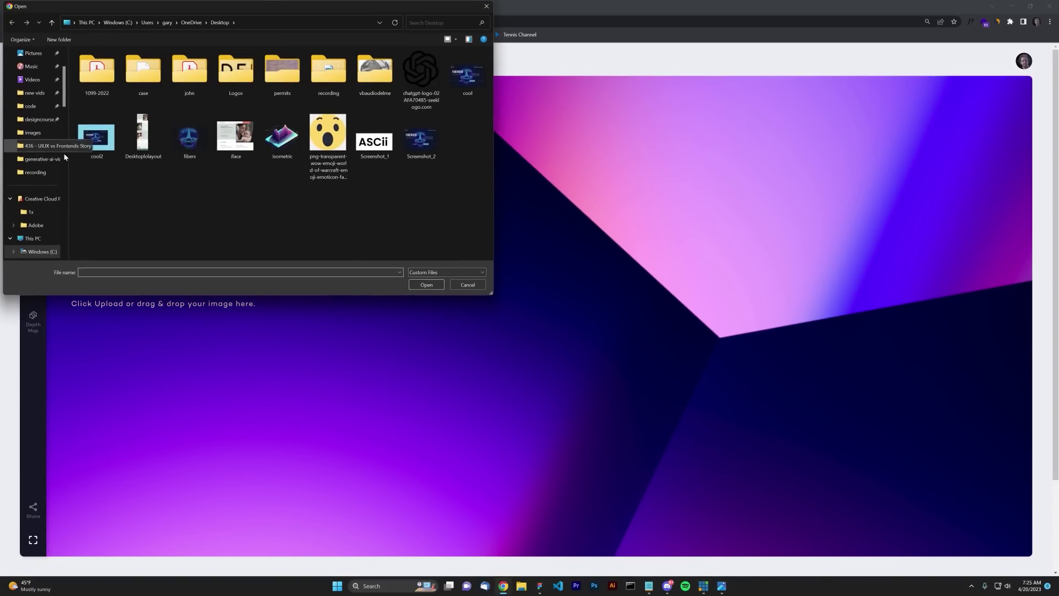
{"action": "double_click", "coordinate": [186, 164]}
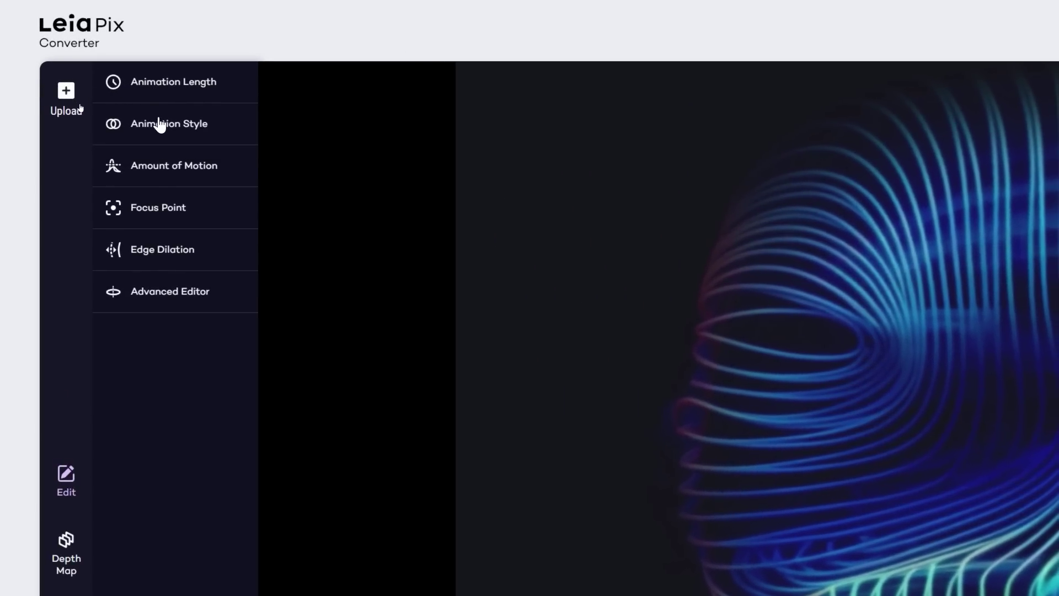
{"action": "left_click", "coordinate": [161, 125]}
{"action": "left_click", "coordinate": [164, 123]}
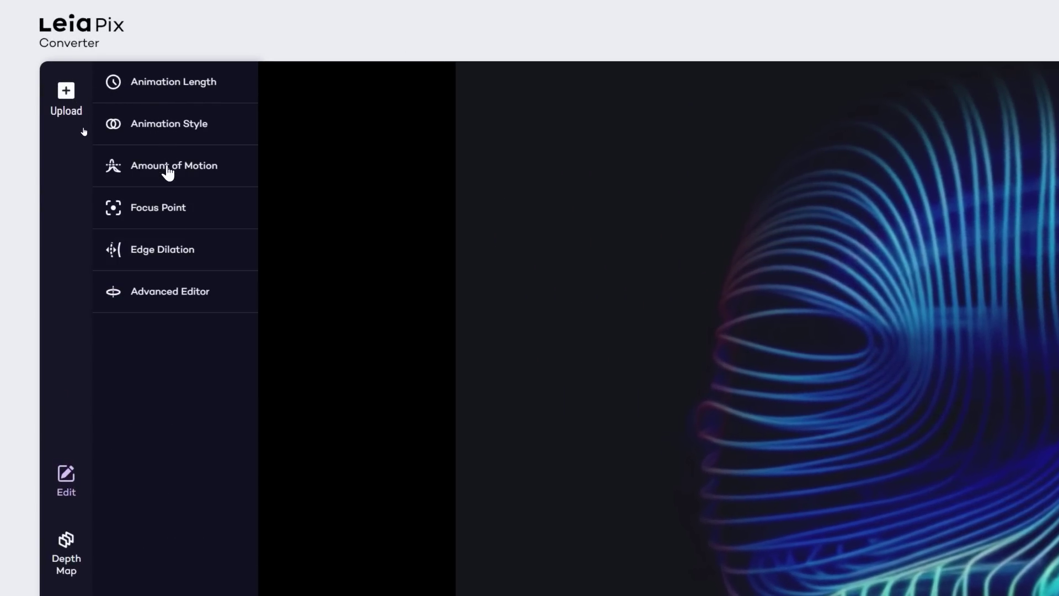
{"action": "left_click", "coordinate": [166, 168]}
{"action": "left_click", "coordinate": [167, 172]}
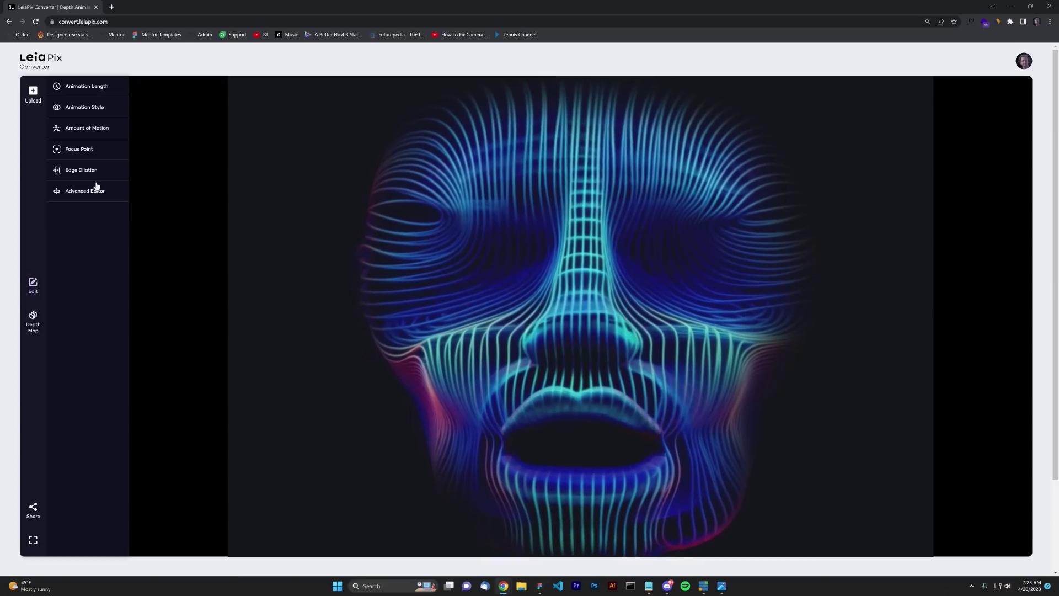
{"action": "left_click", "coordinate": [166, 253]}
{"action": "left_click", "coordinate": [166, 253]}
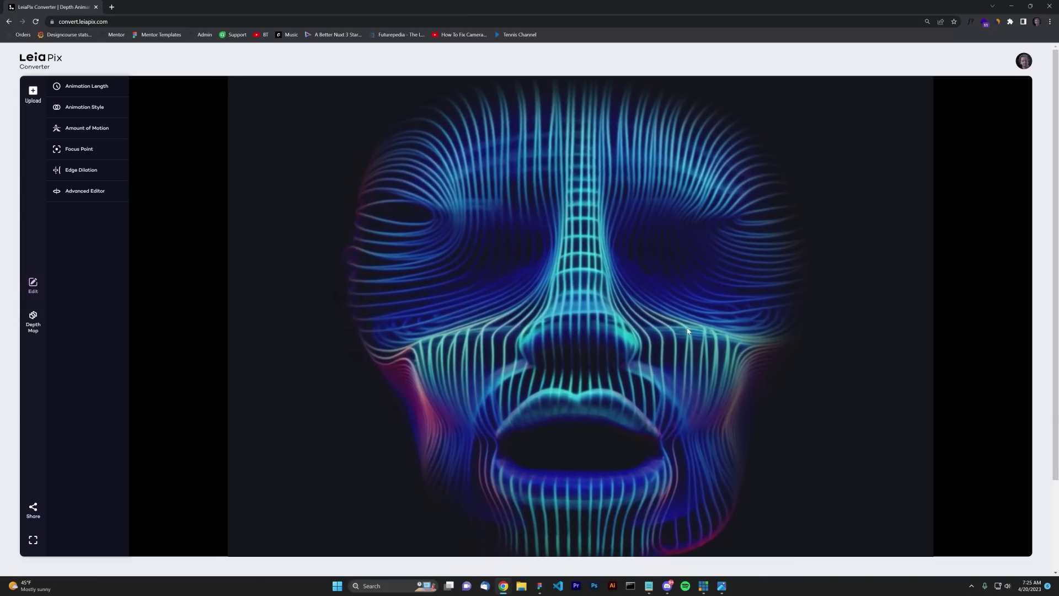
Uncover the desktop, open the 19 April 2023 capture video in VLC media player and play it maximized
{"action": "left_click_drag", "start_coordinate": [295, 11], "coordinate": [411, 47]}
{"action": "left_click", "coordinate": [1026, 6]}
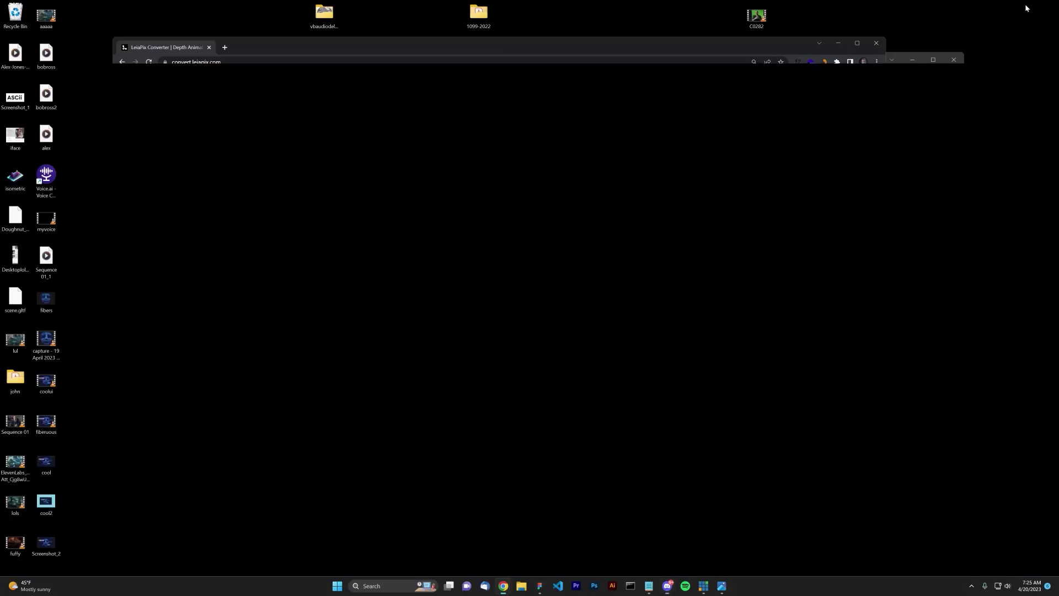
{"action": "double_click", "coordinate": [44, 342]}
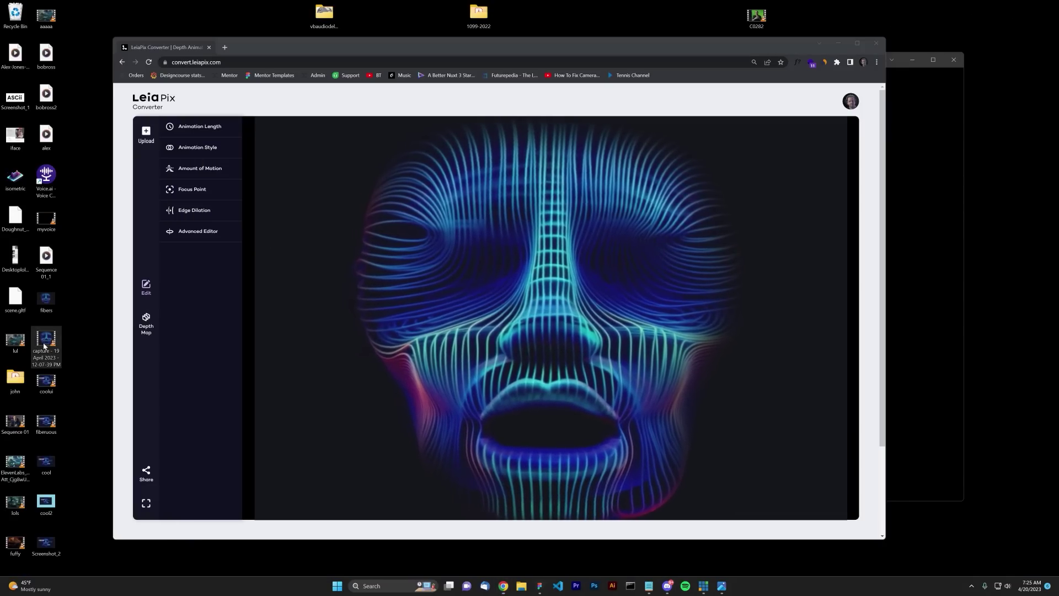
{"action": "left_click_drag", "start_coordinate": [421, 164], "coordinate": [174, 19]}
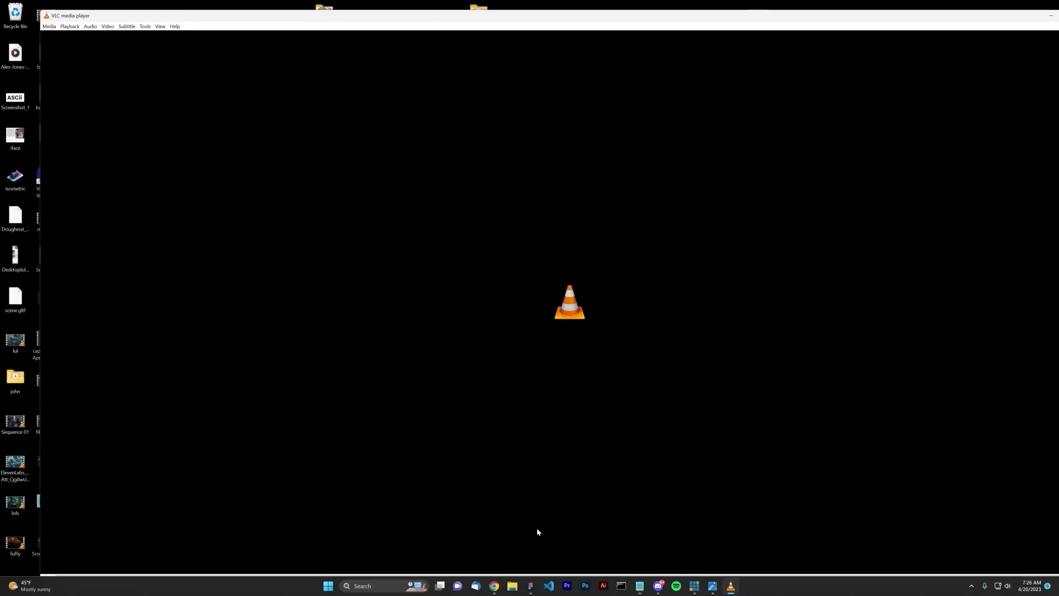
{"action": "double_click", "coordinate": [436, 16]}
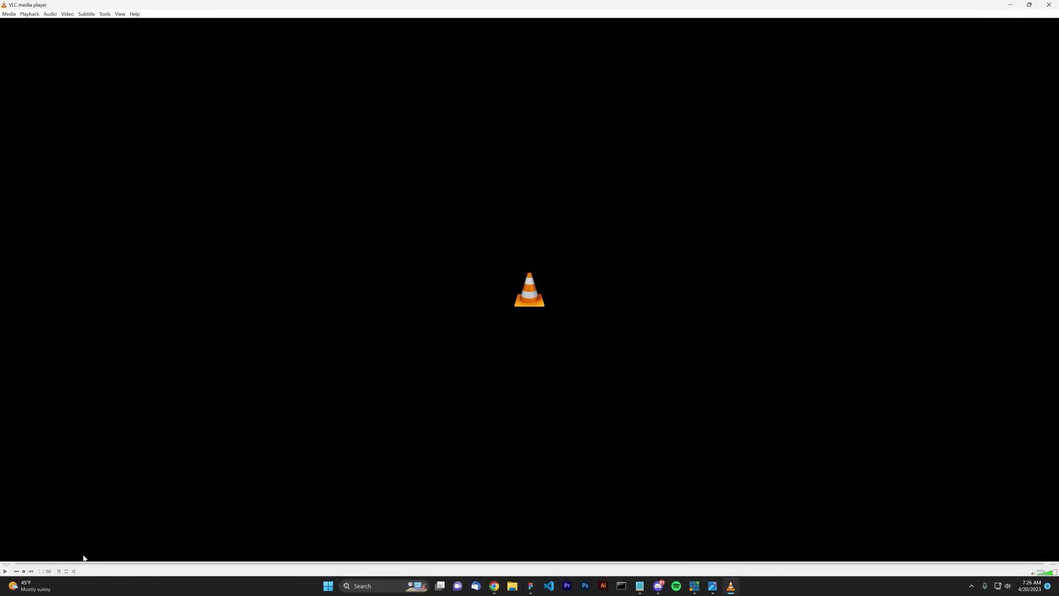
{"action": "left_click", "coordinate": [5, 572]}
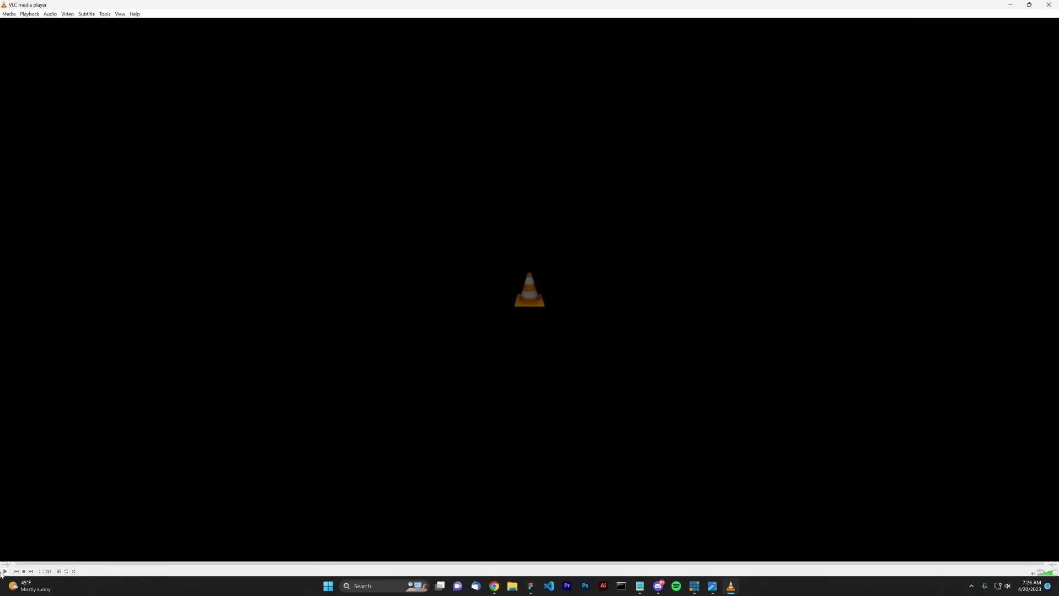
{"action": "left_click", "coordinate": [4, 572]}
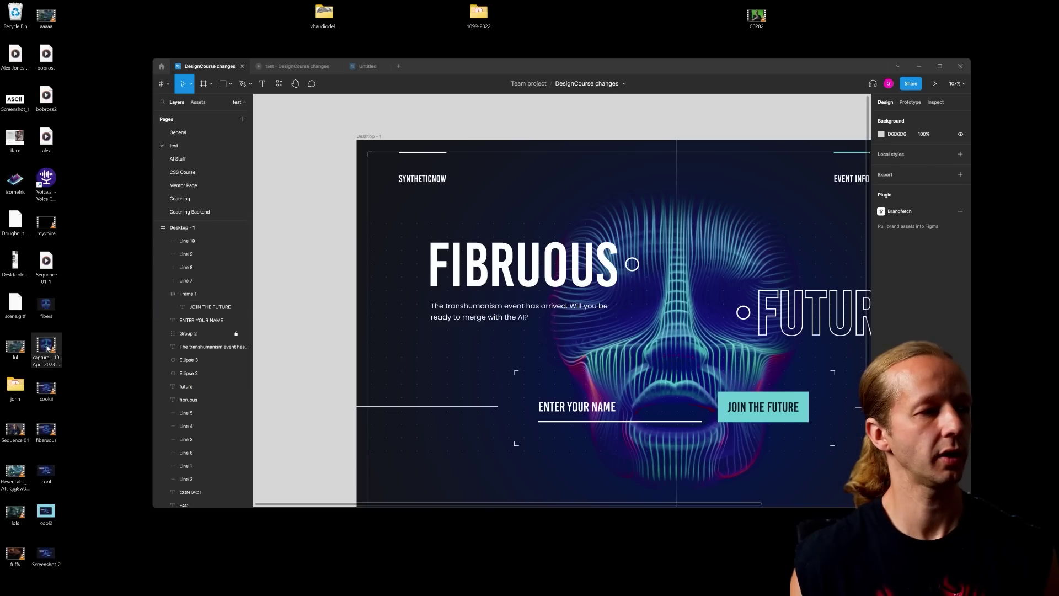
Import the capture video from the desktop onto the Figma canvas and park it over the Desktop - 1 frame's lower-left corner
{"action": "left_click_drag", "start_coordinate": [48, 349], "coordinate": [310, 275]}
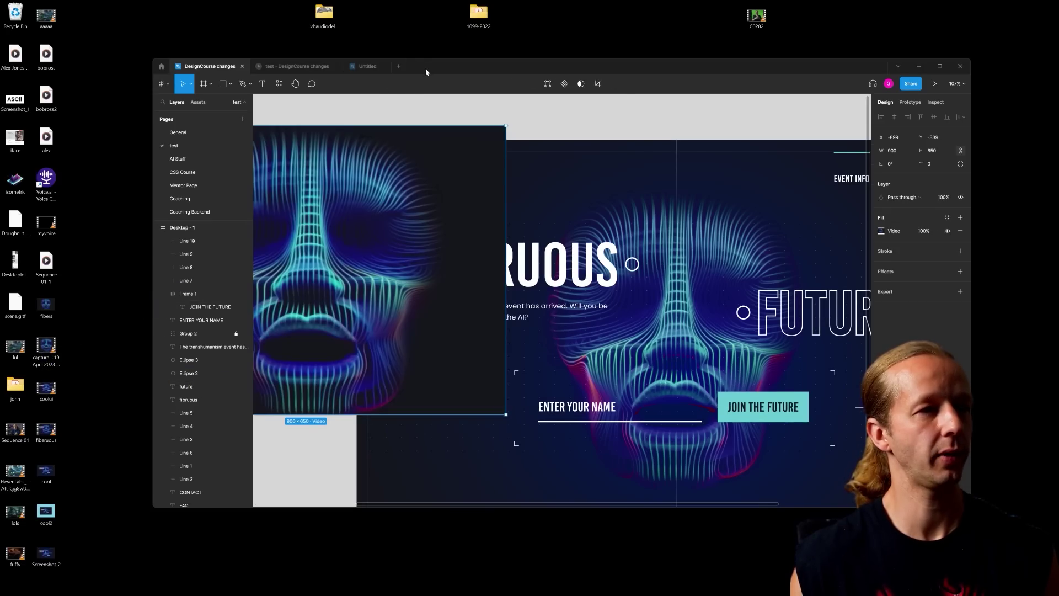
{"action": "double_click", "coordinate": [426, 71]}
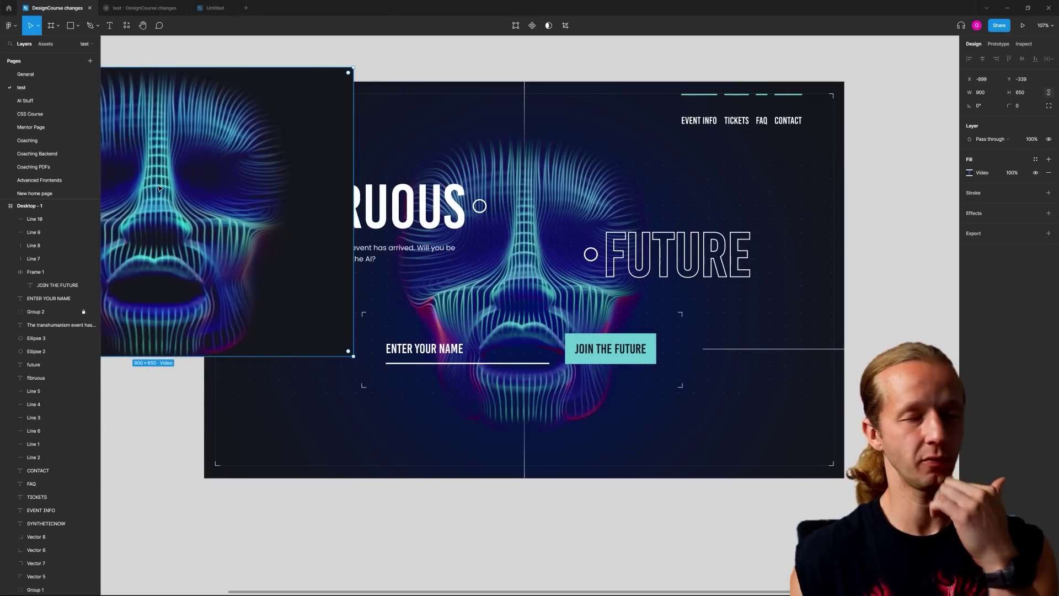
{"action": "left_click_drag", "start_coordinate": [159, 188], "coordinate": [369, 435]}
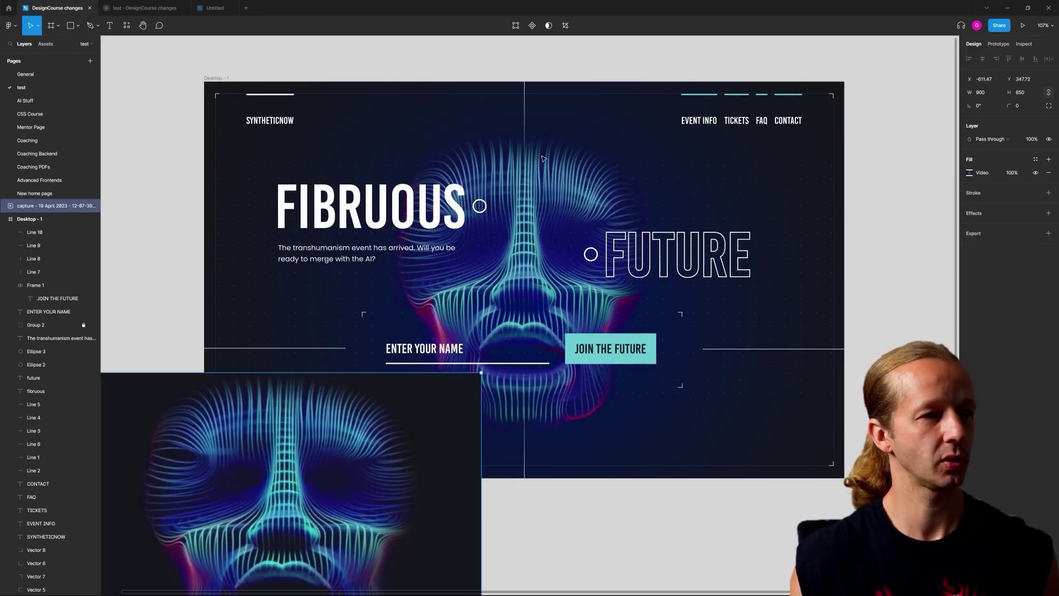
{"action": "key", "text": "Escape"}
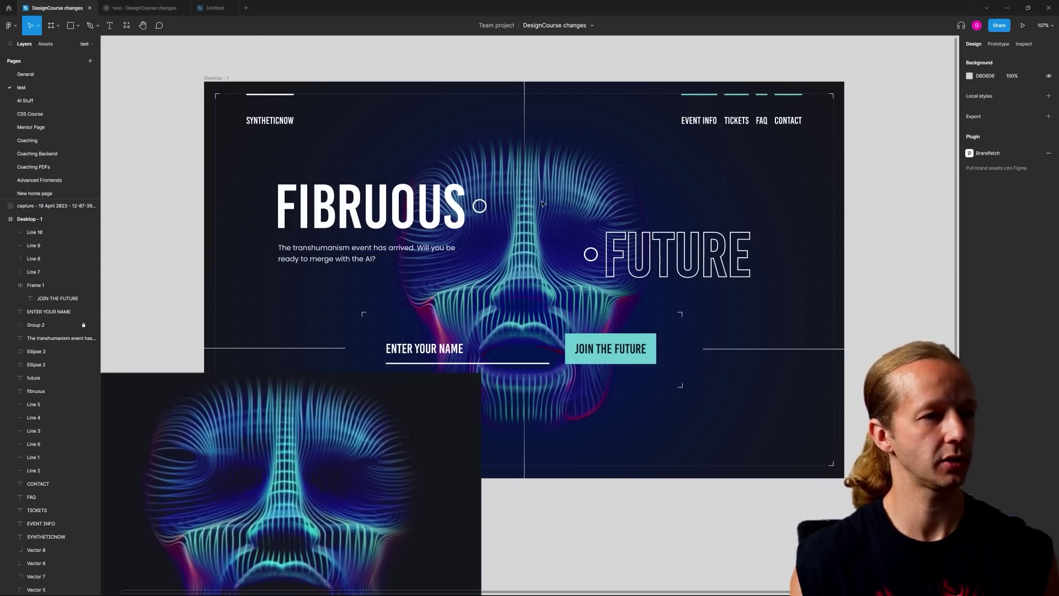
Unlock the static face image at the bottom of the layer stack and delete it
{"action": "scroll", "coordinate": [61, 353], "scroll_direction": "down", "scroll_amount": 2}
{"action": "scroll", "coordinate": [61, 385], "scroll_direction": "down", "scroll_amount": 2}
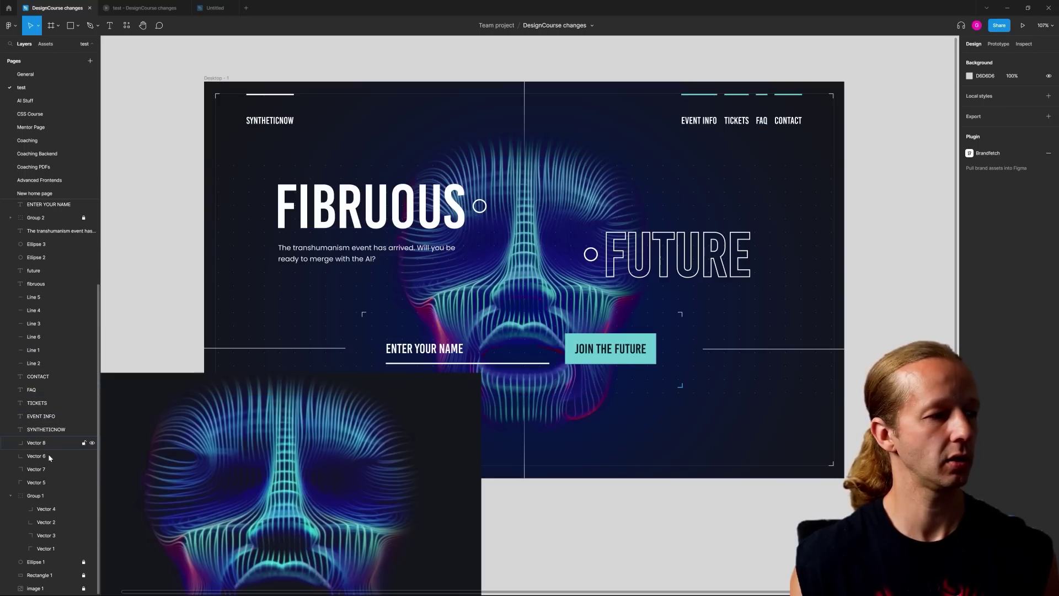
{"action": "left_click", "coordinate": [56, 589]}
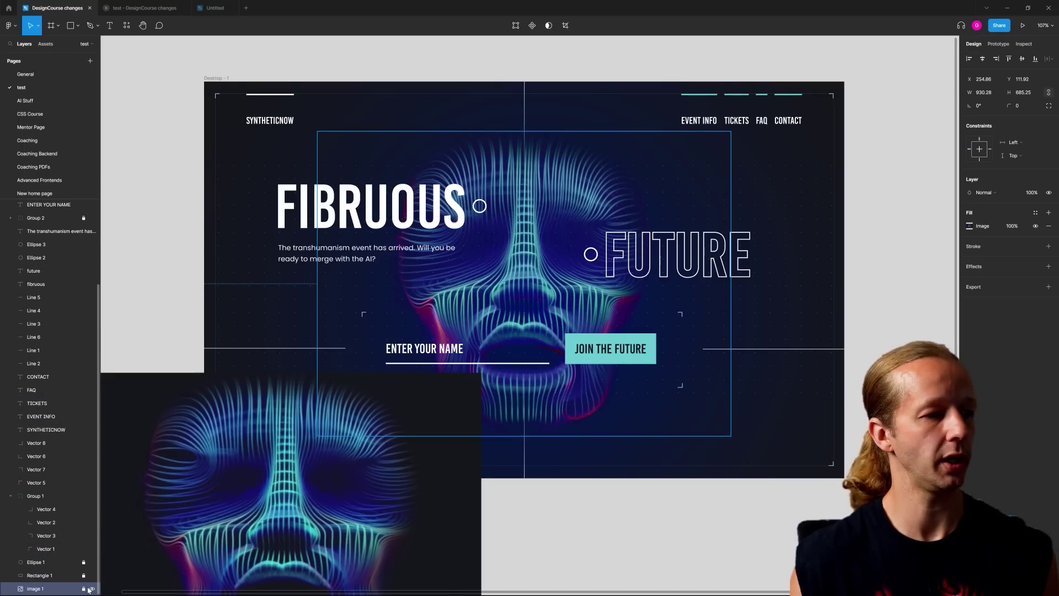
{"action": "left_click", "coordinate": [84, 589]}
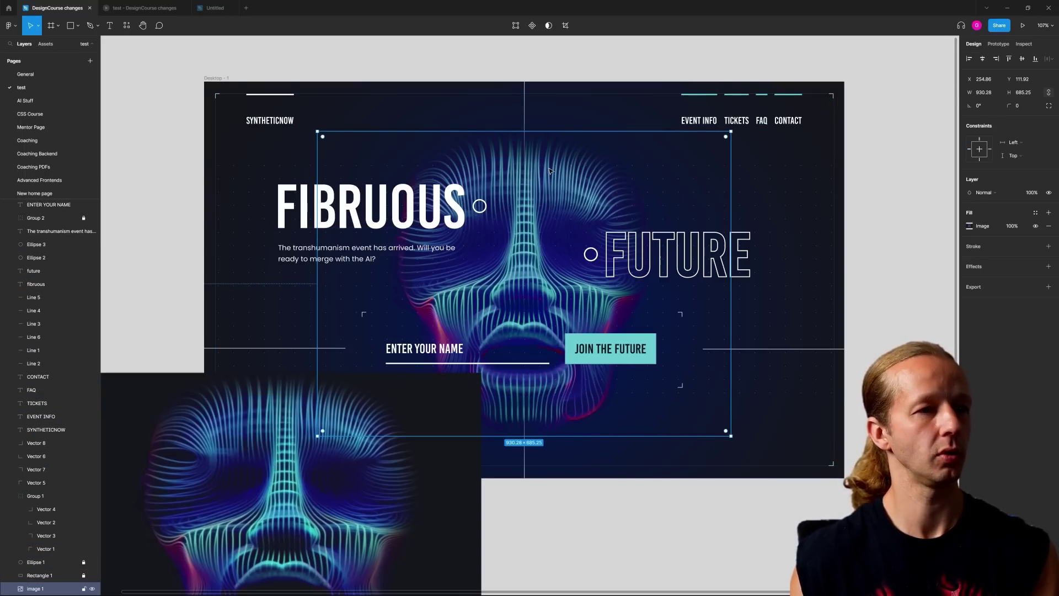
{"action": "key", "text": "Delete"}
Move the face video into the Desktop - 1 frame behind the text, with the face centred at about X 264, Y 100
{"action": "key", "text": "ctrl+v"}
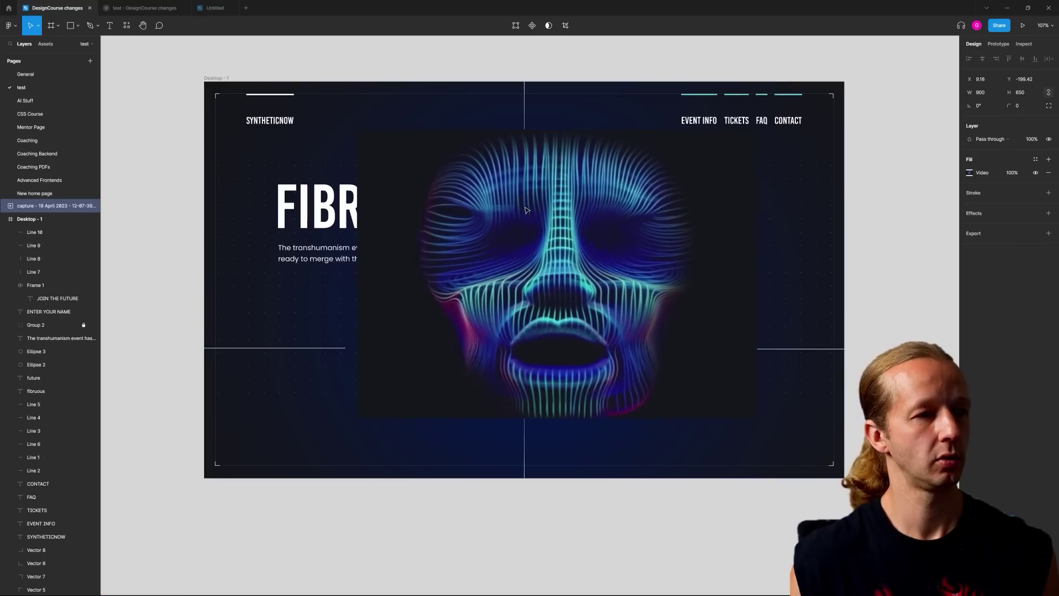
{"action": "left_click_drag", "start_coordinate": [526, 209], "coordinate": [496, 202]}
{"action": "left_click_drag", "start_coordinate": [35, 290], "coordinate": [53, 586]}
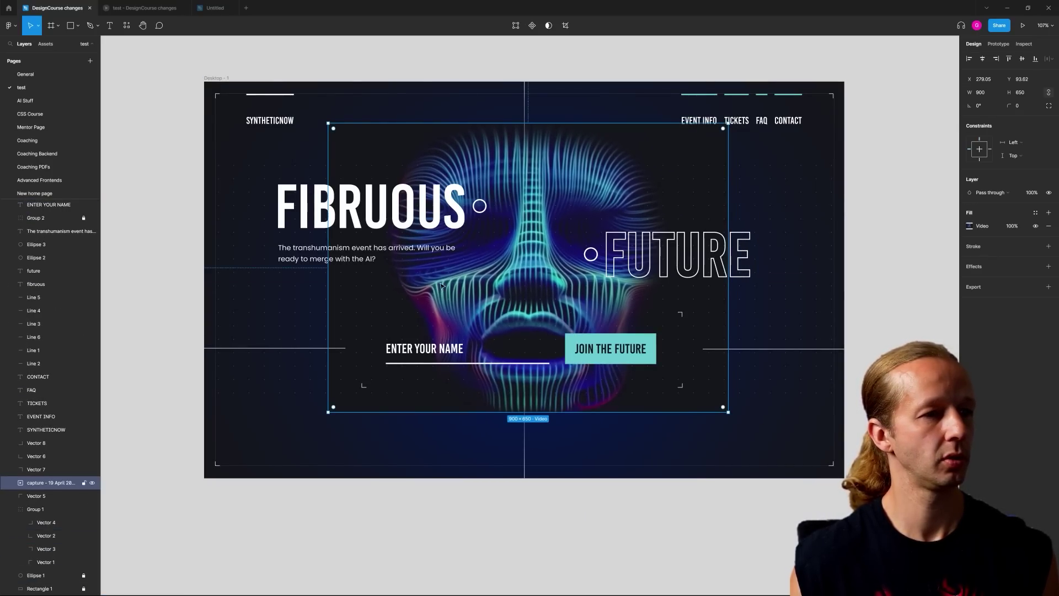
{"action": "left_click_drag", "start_coordinate": [564, 186], "coordinate": [558, 188]}
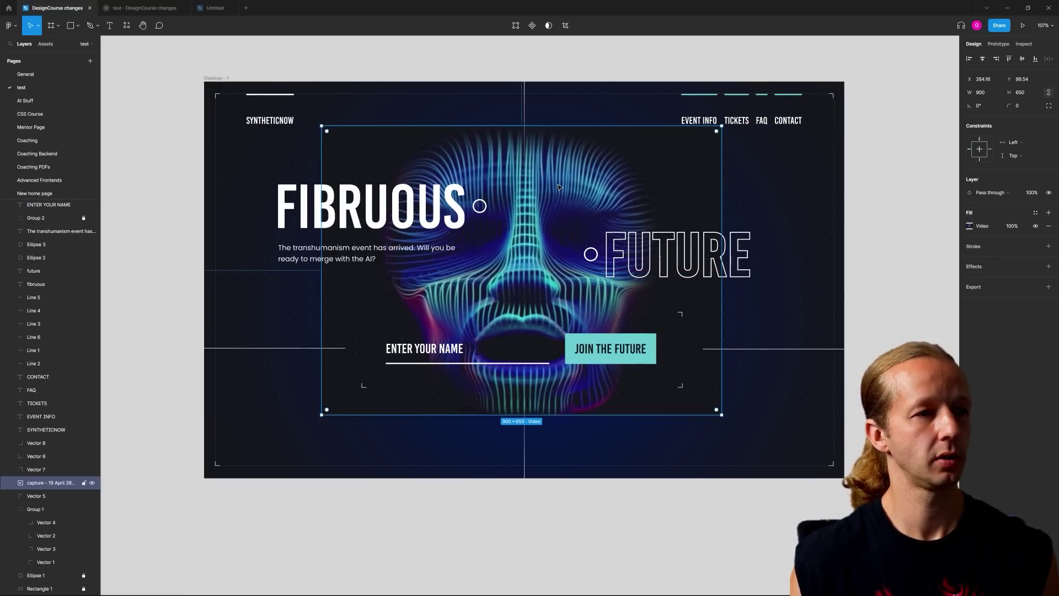
Change the video fill mode to Crop and trim the video to about 866 wide
{"action": "left_click", "coordinate": [970, 226]}
{"action": "left_click", "coordinate": [877, 228]}
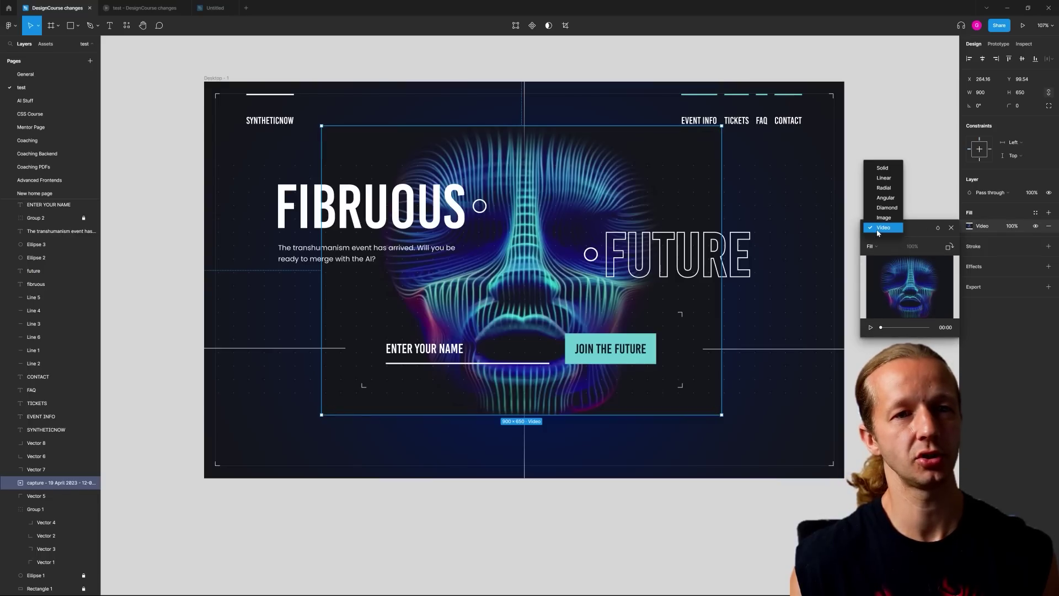
{"action": "left_click", "coordinate": [878, 247]}
{"action": "left_click", "coordinate": [879, 247]}
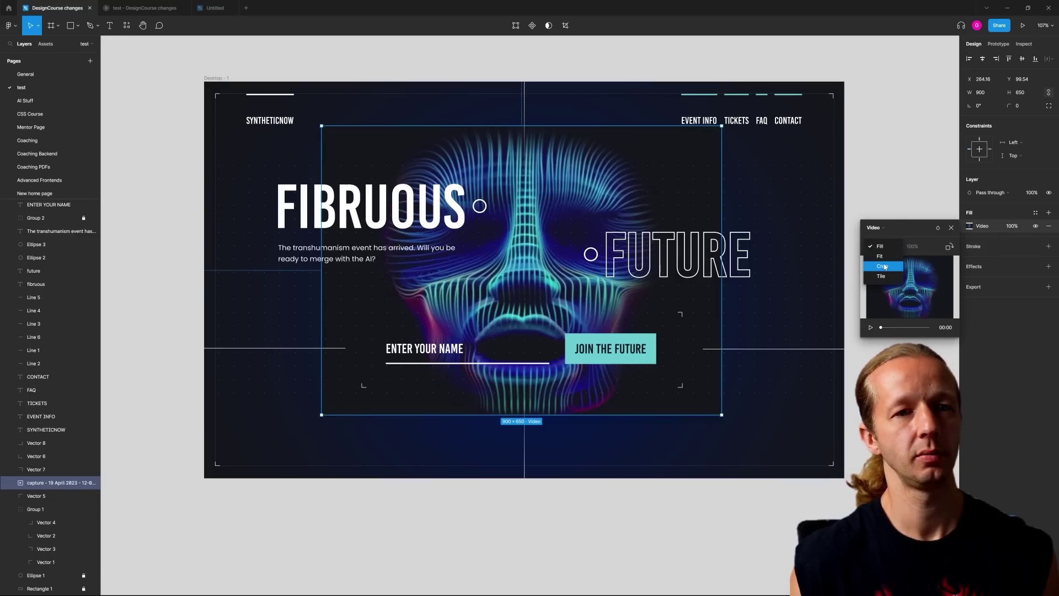
{"action": "left_click", "coordinate": [883, 266]}
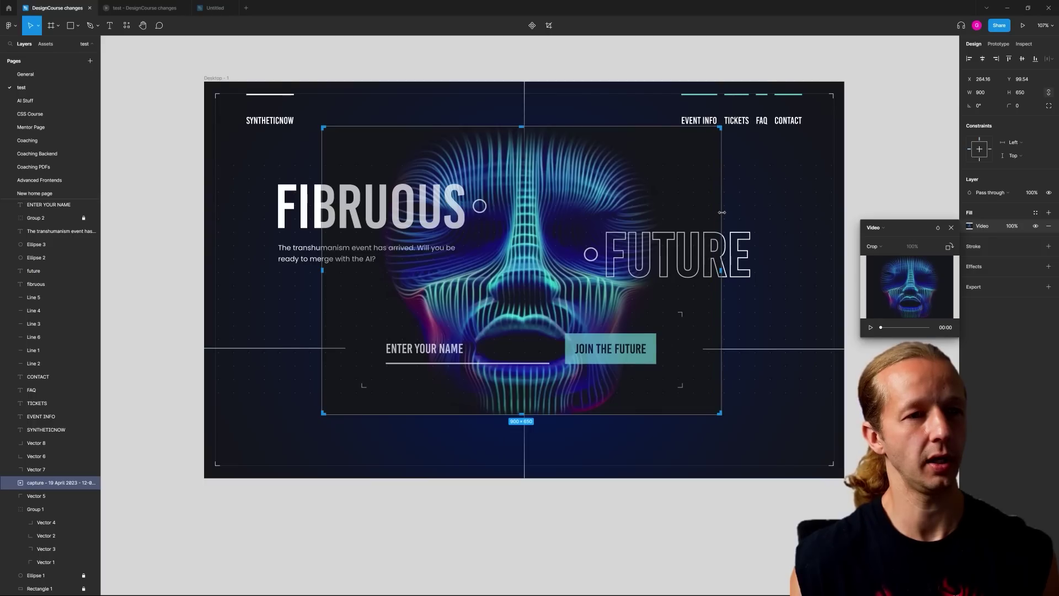
{"action": "left_click_drag", "start_coordinate": [724, 211], "coordinate": [698, 216]}
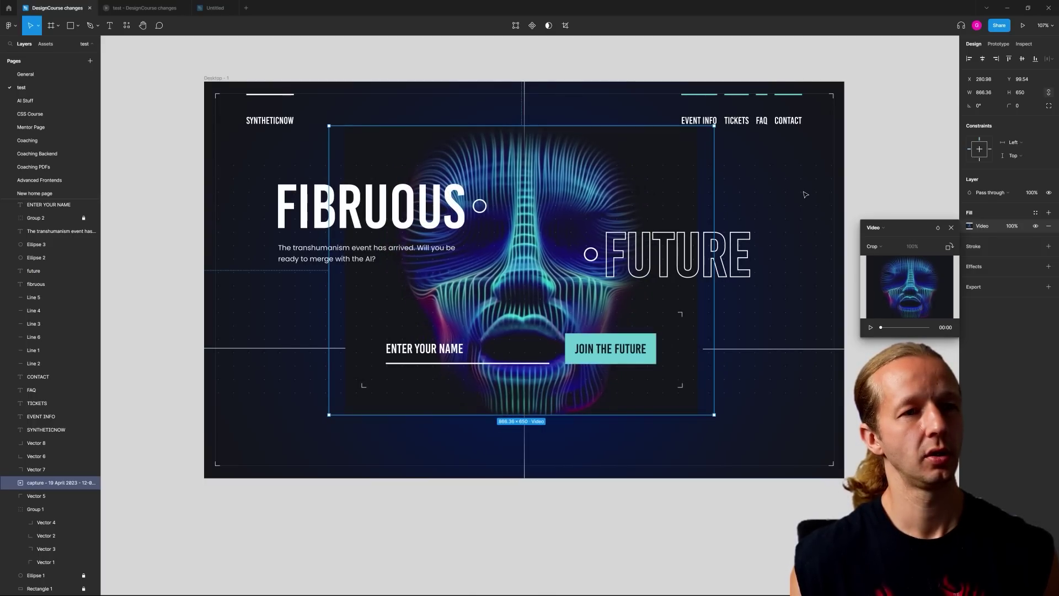
{"action": "key", "text": "Return"}
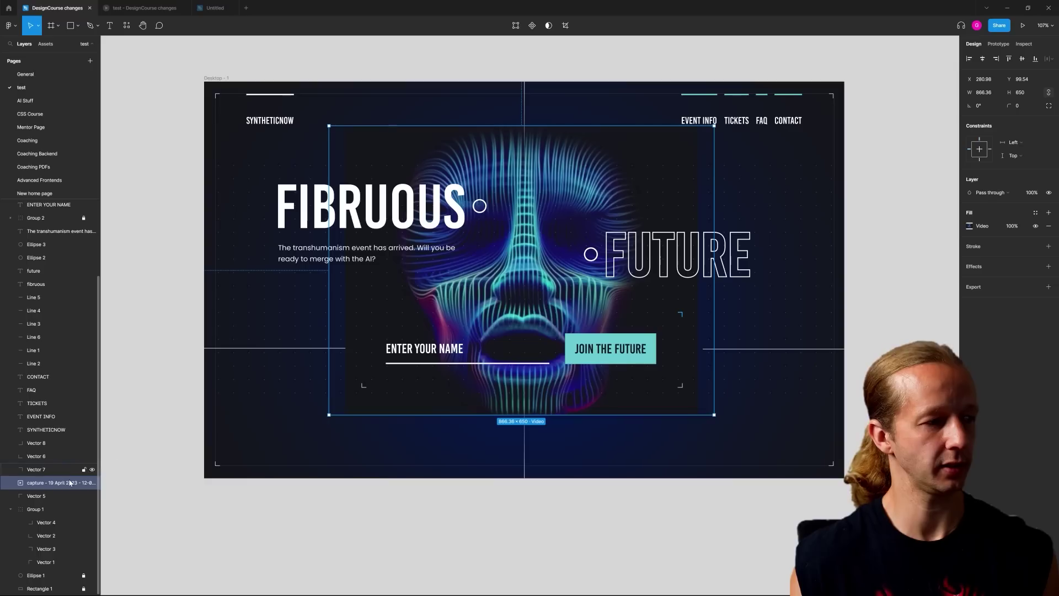
Send the face video to the back of the frame, beneath the blue overlay layers
{"action": "right_click", "coordinate": [453, 277]}
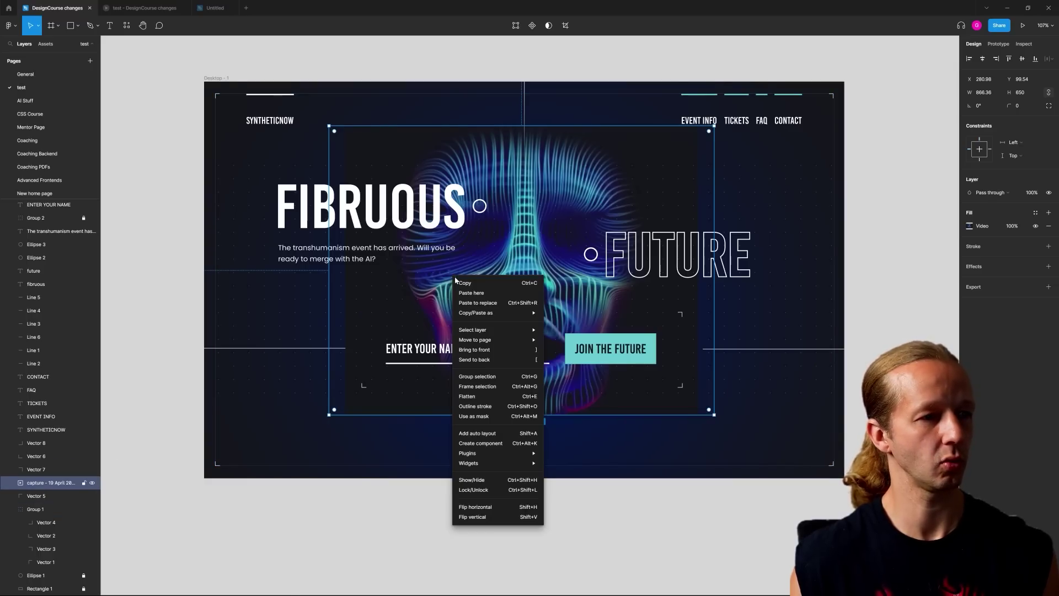
{"action": "left_click", "coordinate": [492, 361]}
{"action": "left_click", "coordinate": [895, 254]}
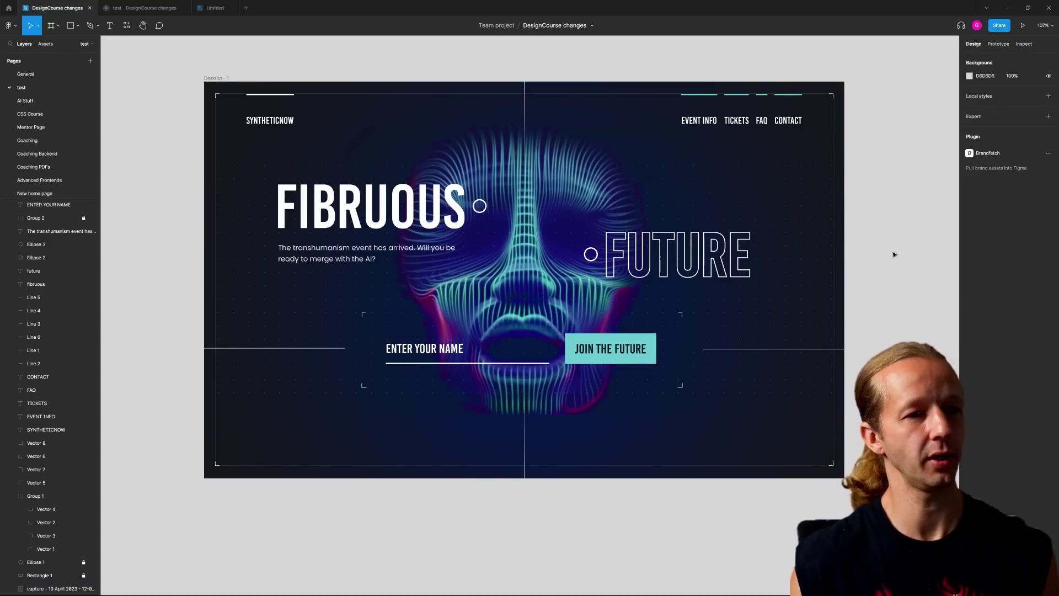
Show the face video's prototype playback settings and nudge the video down to about Y 105
{"action": "key", "text": "shift+Tab"}
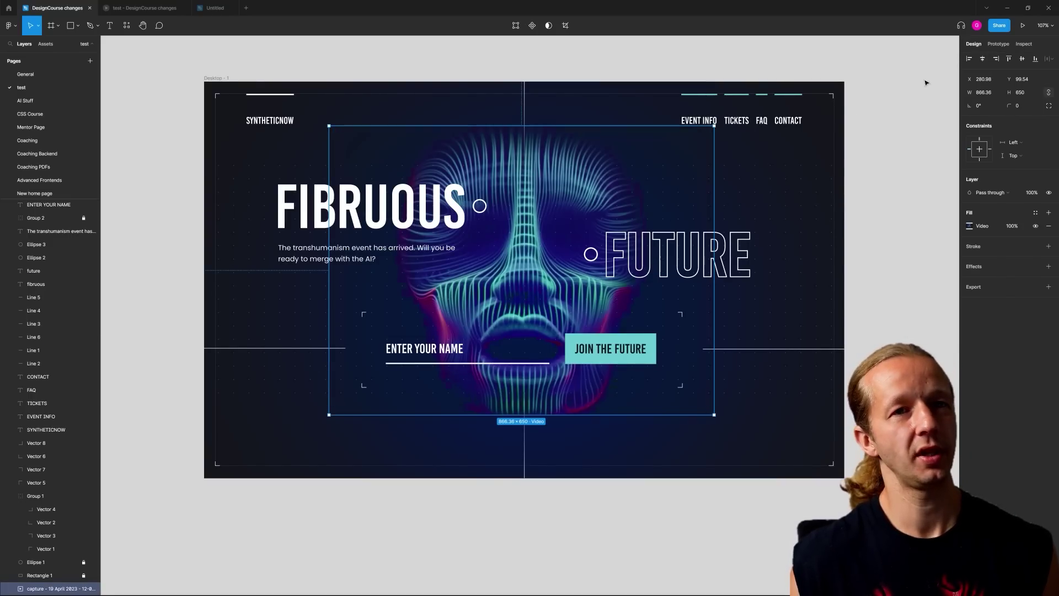
{"action": "left_click", "coordinate": [1000, 45]}
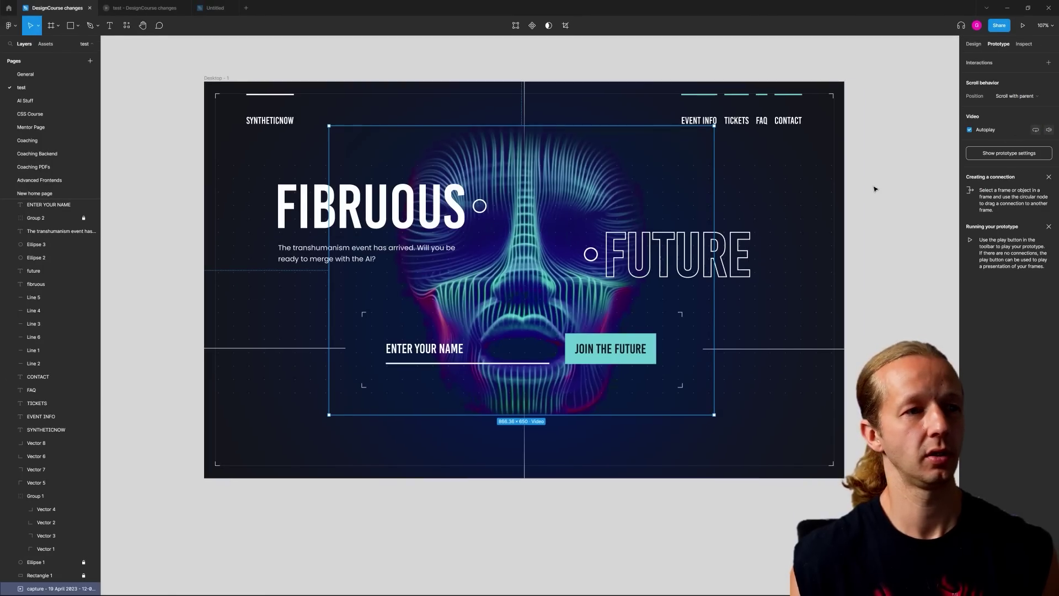
{"action": "left_click", "coordinate": [875, 189]}
{"action": "left_click", "coordinate": [640, 176]}
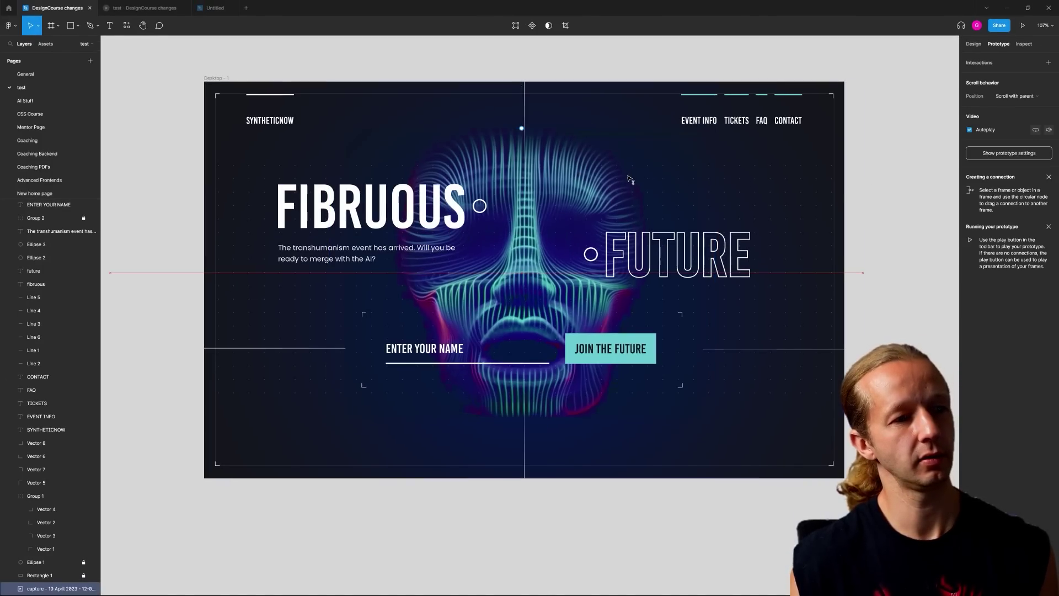
{"action": "left_click", "coordinate": [872, 234]}
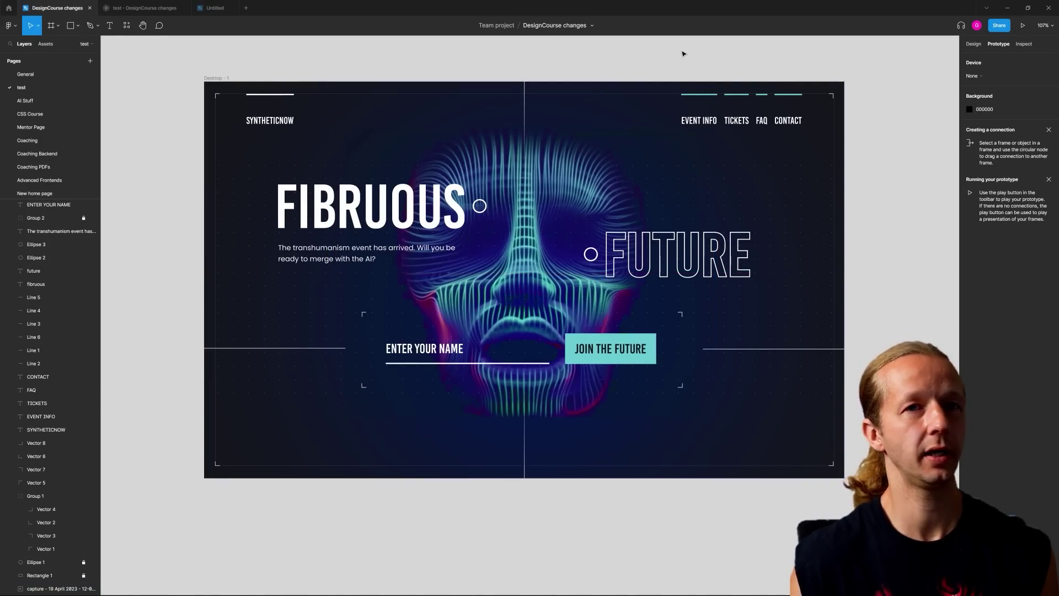
Present the page prototype, relaunching it once to watch the face animation, and return to the design file
{"action": "left_click", "coordinate": [1022, 25]}
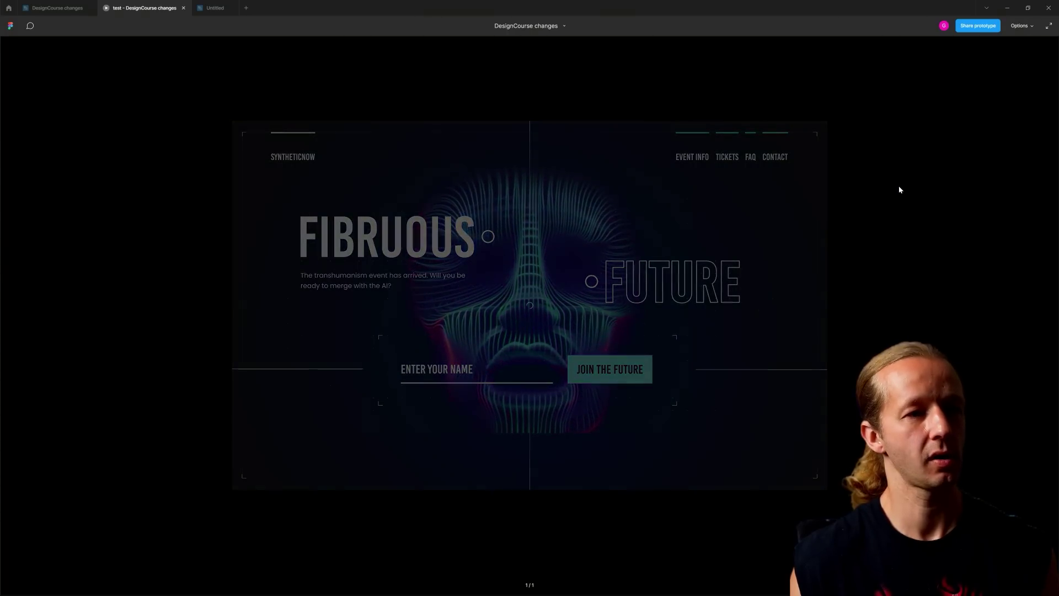
{"action": "left_click", "coordinate": [183, 8]}
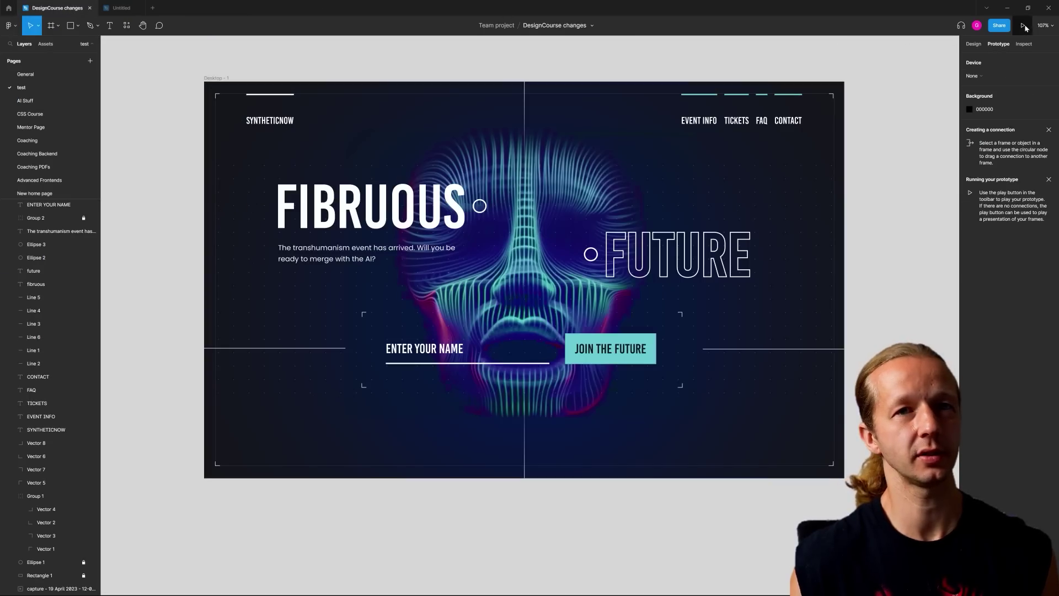
{"action": "left_click", "coordinate": [1023, 26]}
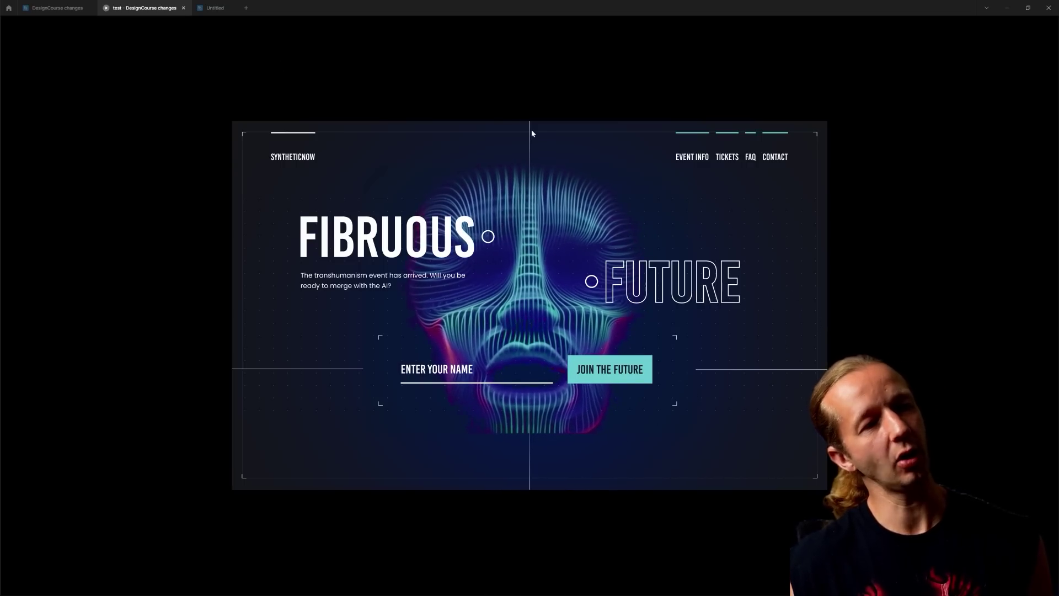
{"action": "key", "text": "Escape"}
{"action": "key", "text": "ctrl+shift+Tab"}
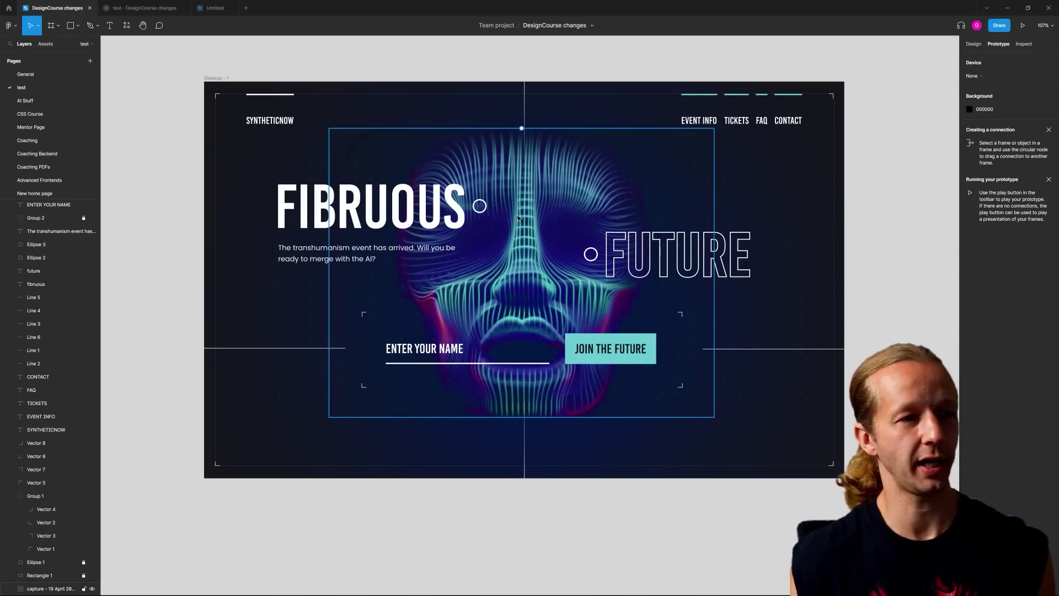
Draw an S-shaped Pen path from the circle beside FIBRUOUS across the nose towards the circle beside FUTURE
{"action": "scroll", "coordinate": [519, 218], "scroll_direction": "up", "scroll_amount": 3}
{"action": "key", "text": "p"}
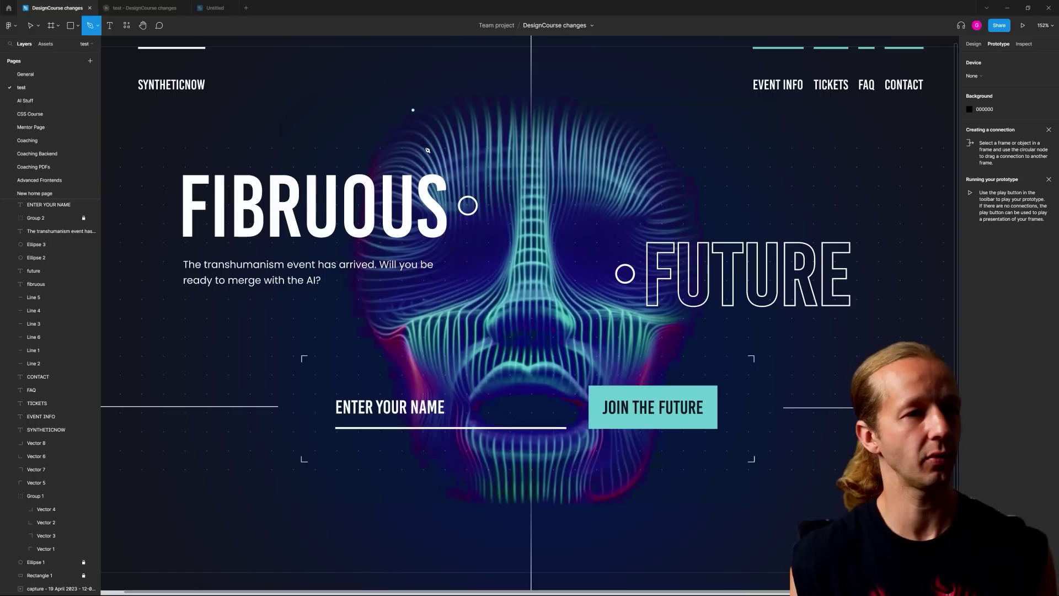
{"action": "left_click", "coordinate": [477, 205]}
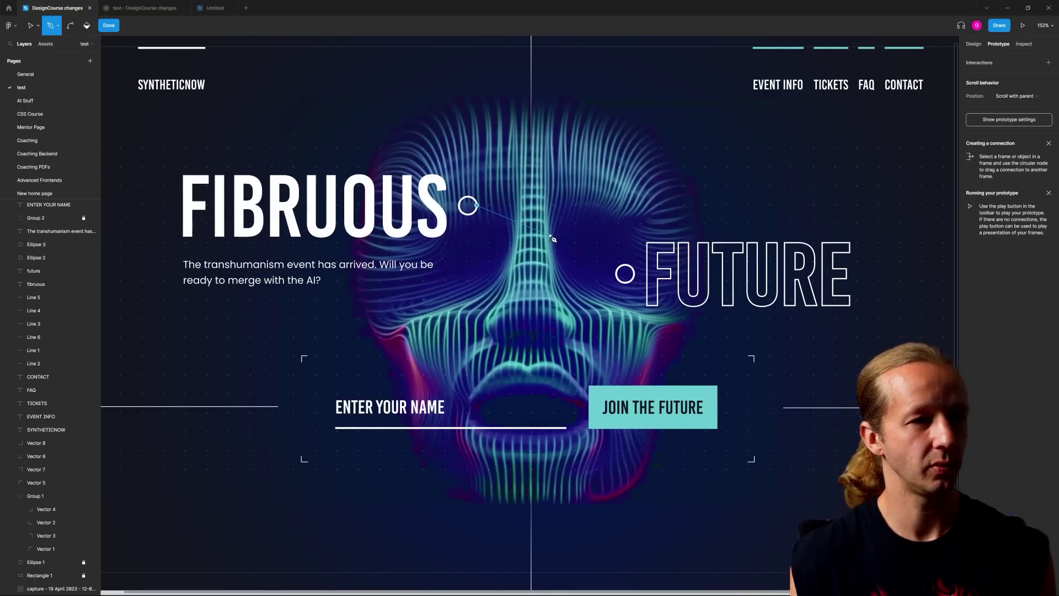
{"action": "left_click_drag", "start_coordinate": [550, 239], "coordinate": [555, 253]}
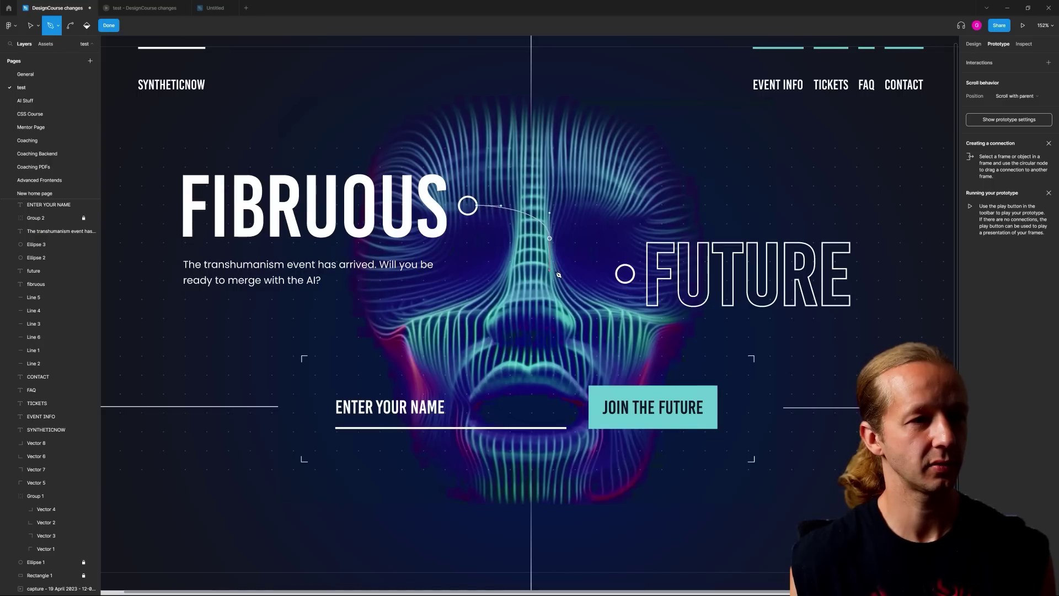
{"action": "key", "text": "ctrl+z"}
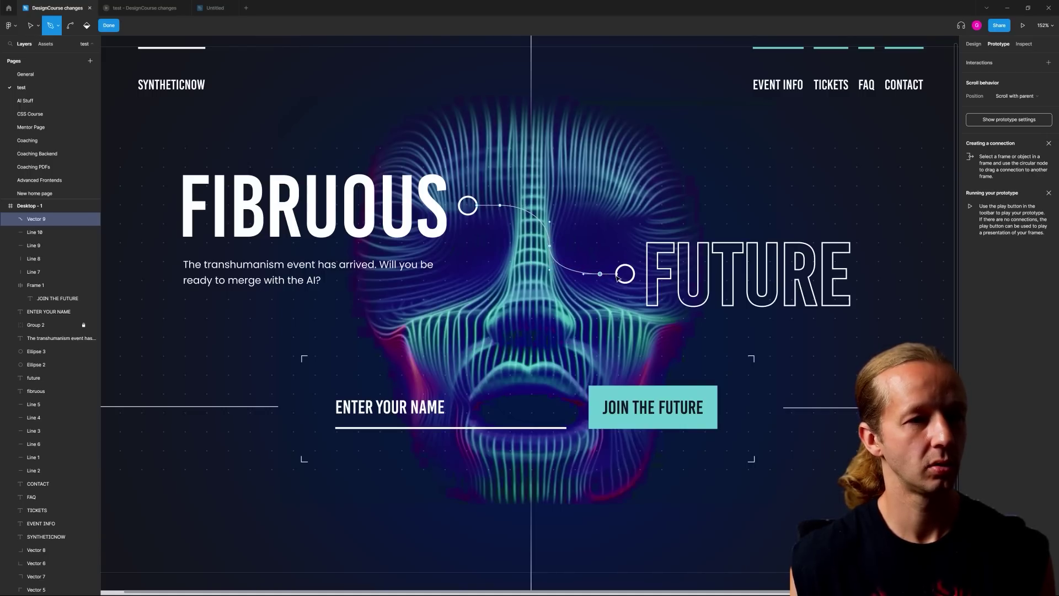
{"action": "key", "text": "Escape"}
Extend the curve's end point horizontally to the edge of the circle beside FUTURE and leave path editing
{"action": "scroll", "coordinate": [618, 277], "scroll_direction": "up", "scroll_amount": 5}
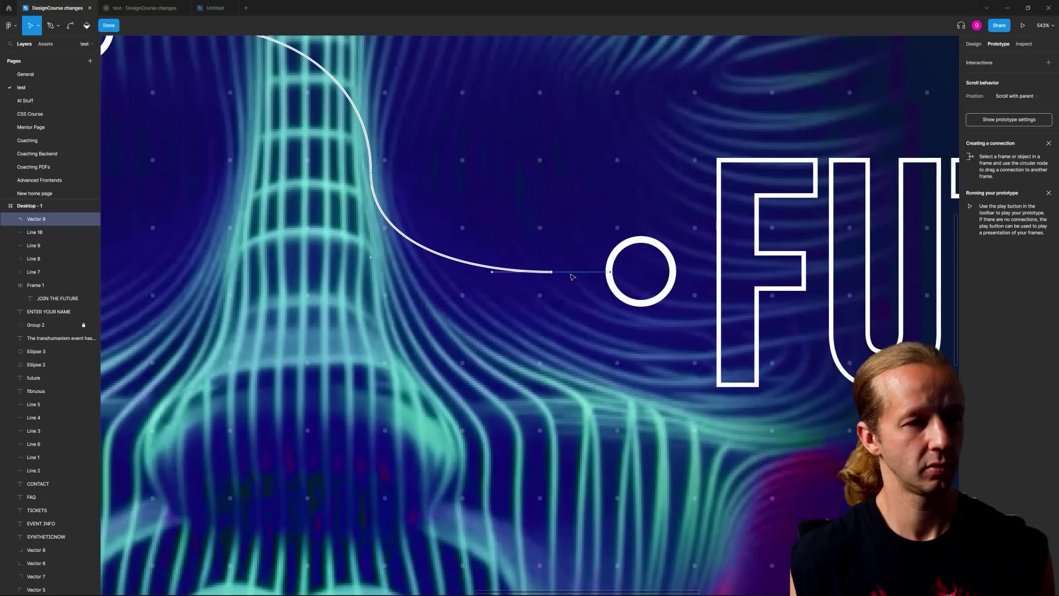
{"action": "key", "text": "p"}
{"action": "left_click", "coordinate": [612, 272]}
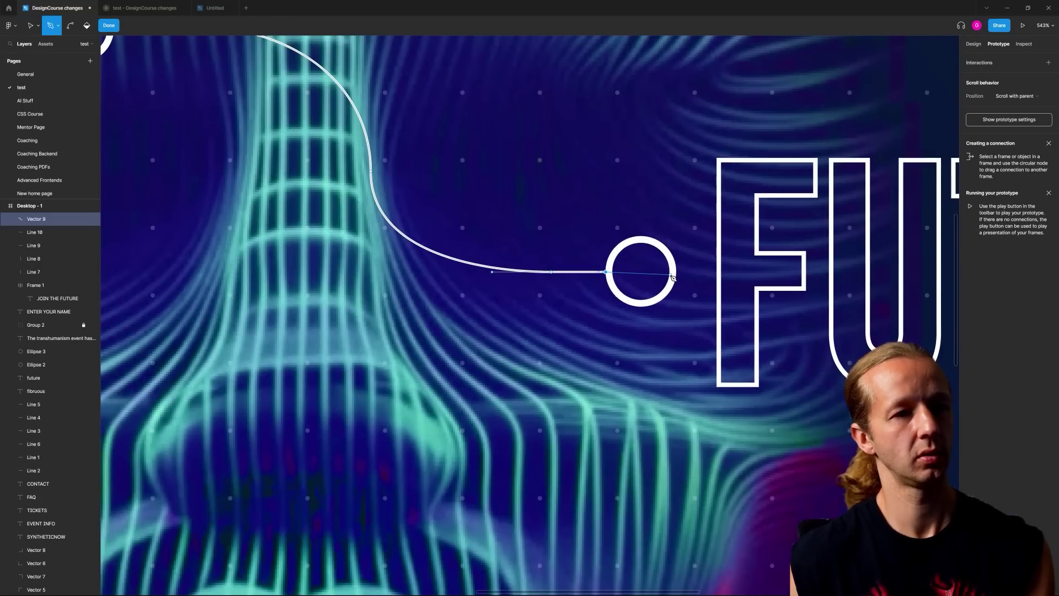
{"action": "key", "text": "Escape"}
{"action": "scroll", "coordinate": [607, 306], "scroll_direction": "down", "scroll_amount": 4}
{"action": "key", "text": "p"}
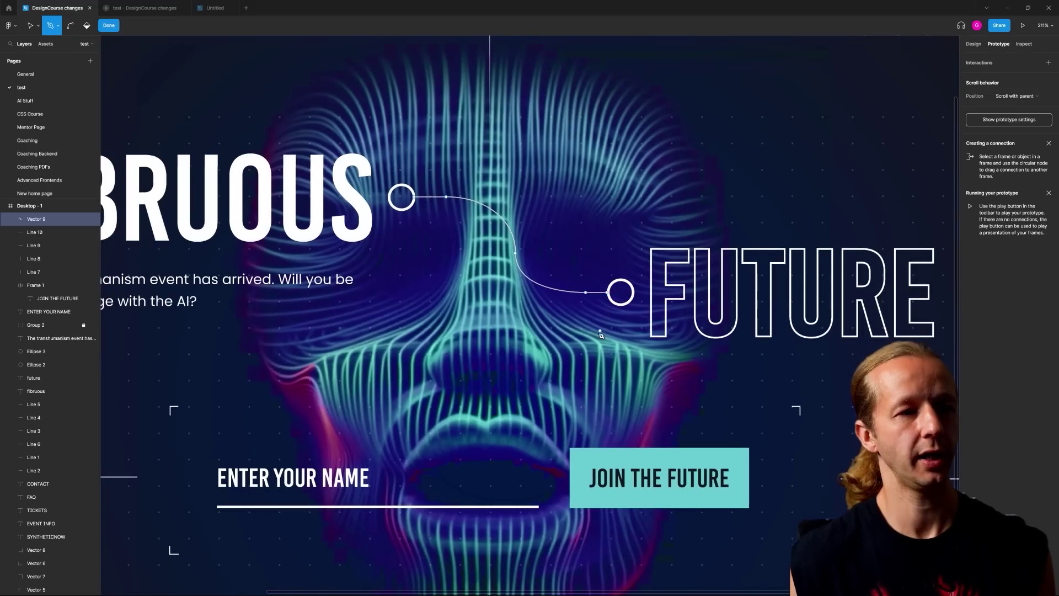
{"action": "key", "text": "Escape"}
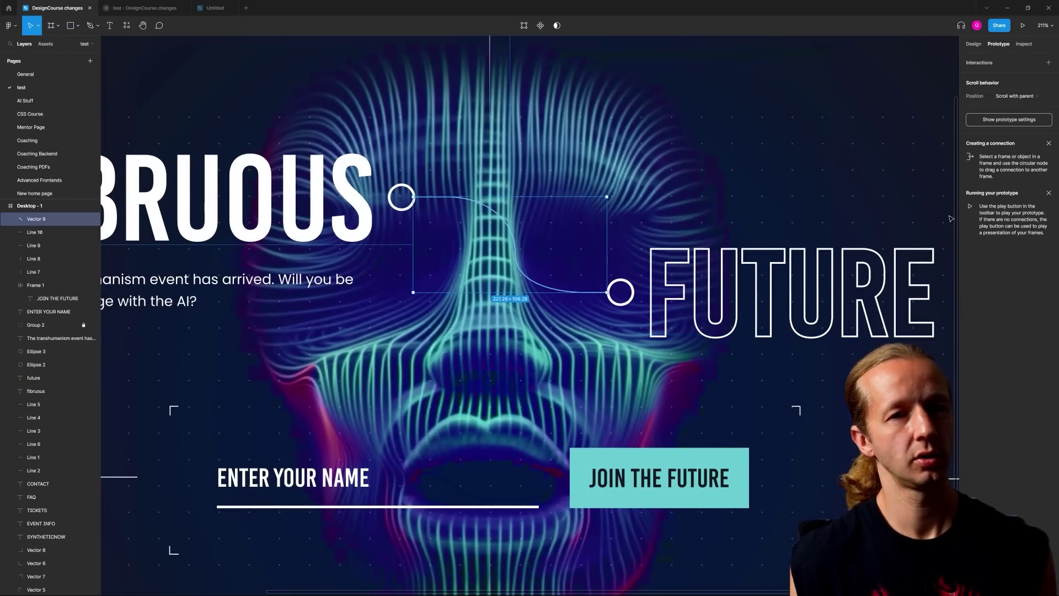
Thicken the stroke of the curve linking the two circles, trying a weight of 2 and settling on 3
{"action": "left_click", "coordinate": [980, 44]}
{"action": "left_click", "coordinate": [1021, 260]}
{"action": "type", "text": "2"}
{"action": "key", "text": "Return"}
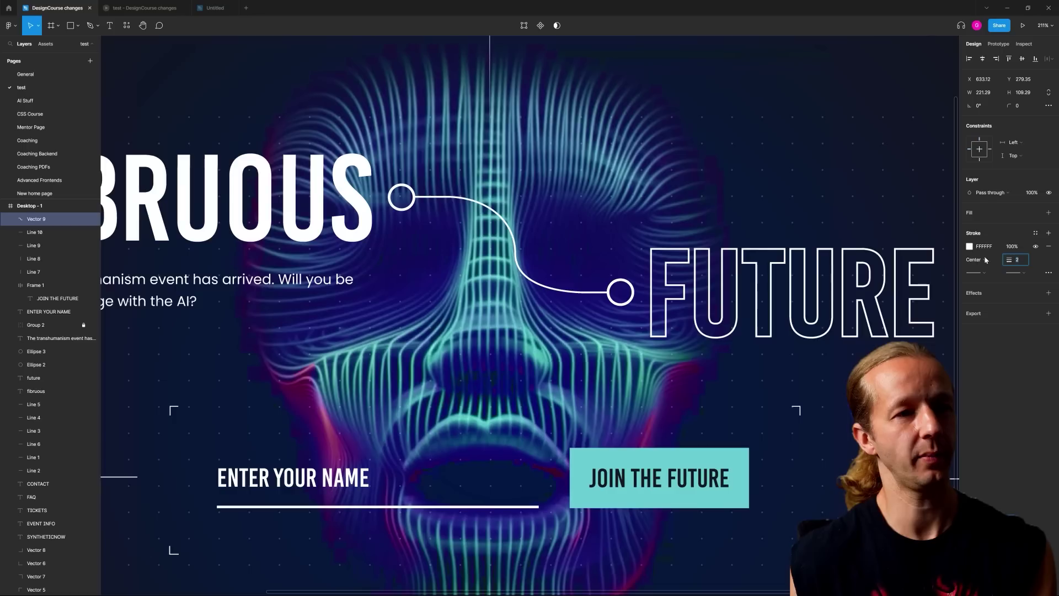
{"action": "left_click", "coordinate": [804, 154]}
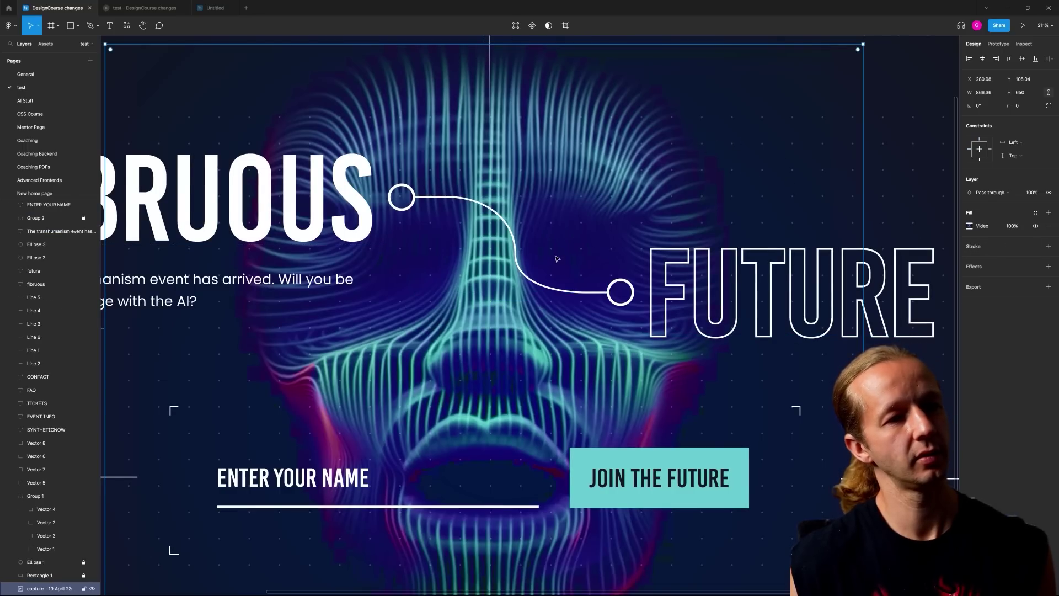
{"action": "left_click", "coordinate": [554, 286]}
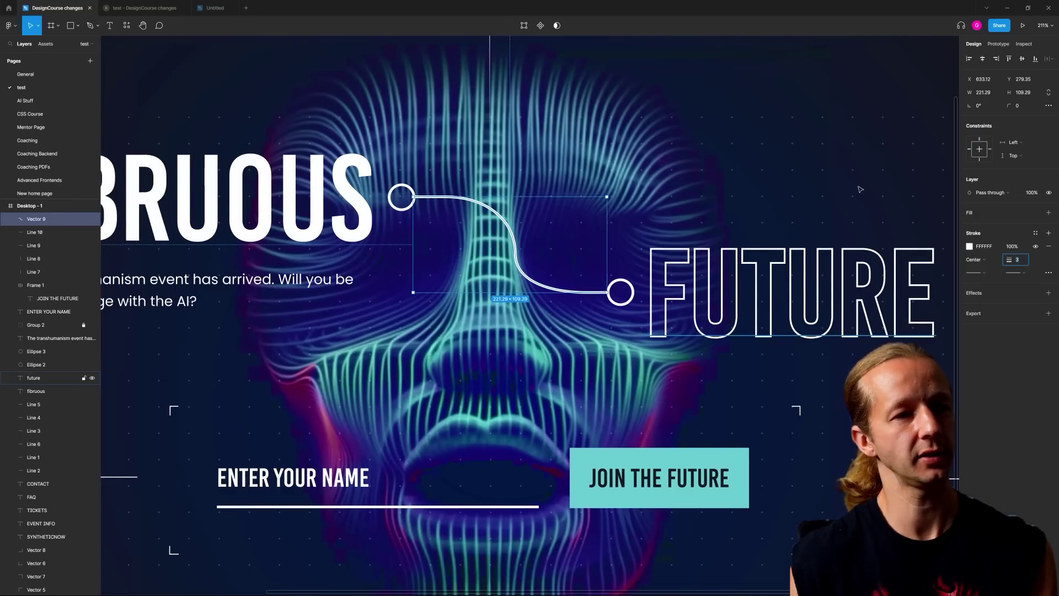
{"action": "key", "text": "Escape"}
{"action": "key", "text": "Escape"}
Review the whole page, close the old prototype preview and launch a new presentation of the updated design
{"action": "key", "text": "shift+1"}
{"action": "scroll", "coordinate": [664, 240], "scroll_direction": "down", "scroll_amount": 3}
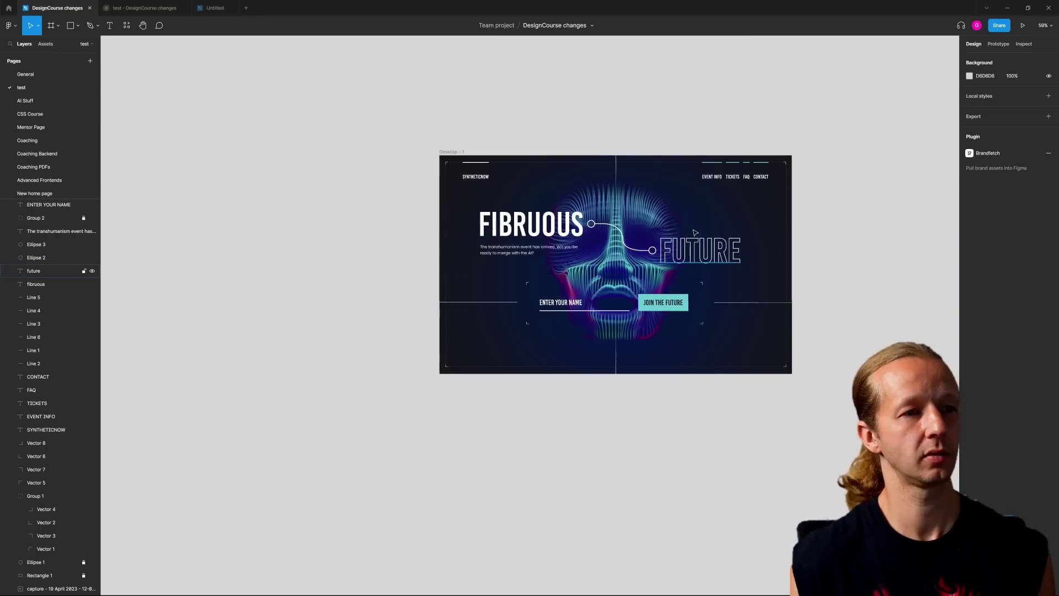
{"action": "scroll", "coordinate": [651, 232], "scroll_direction": "right", "scroll_amount": 3}
{"action": "scroll", "coordinate": [634, 223], "scroll_direction": "up", "scroll_amount": 4}
{"action": "scroll", "coordinate": [718, 264], "scroll_direction": "right", "scroll_amount": 2}
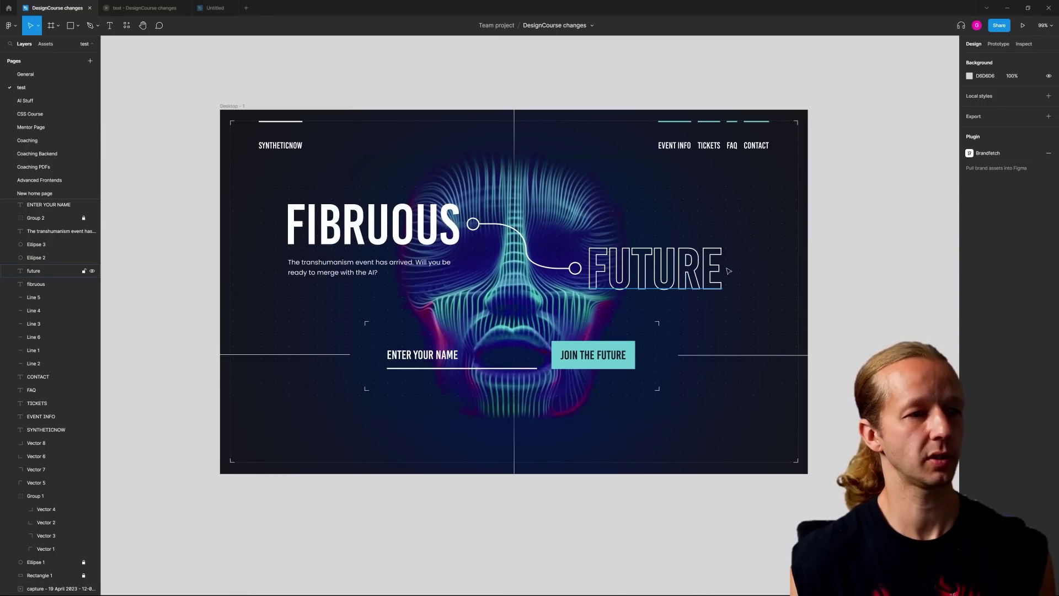
{"action": "left_click", "coordinate": [184, 7]}
{"action": "left_click", "coordinate": [1023, 25]}
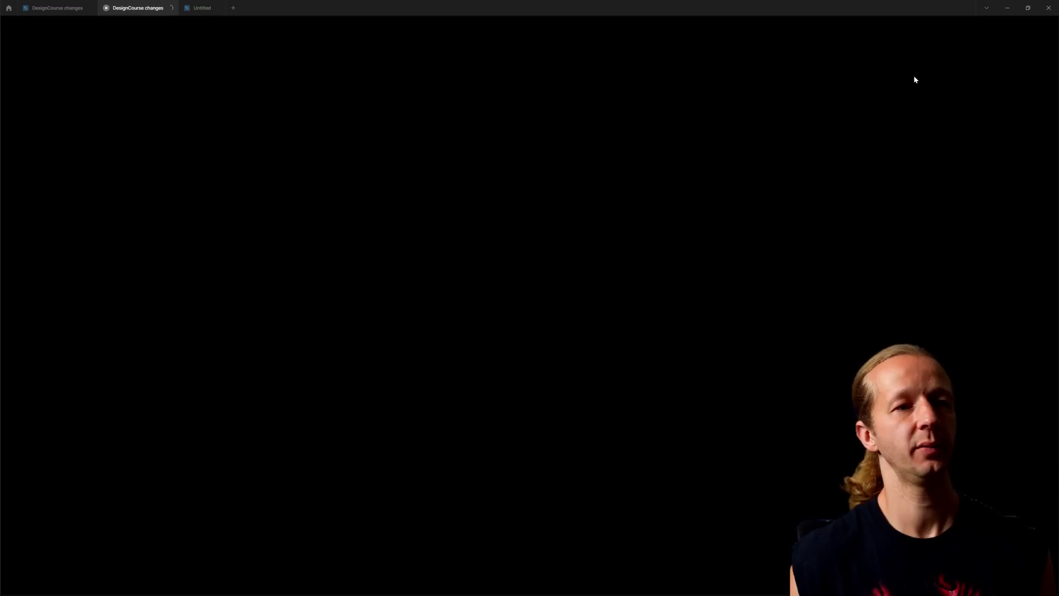